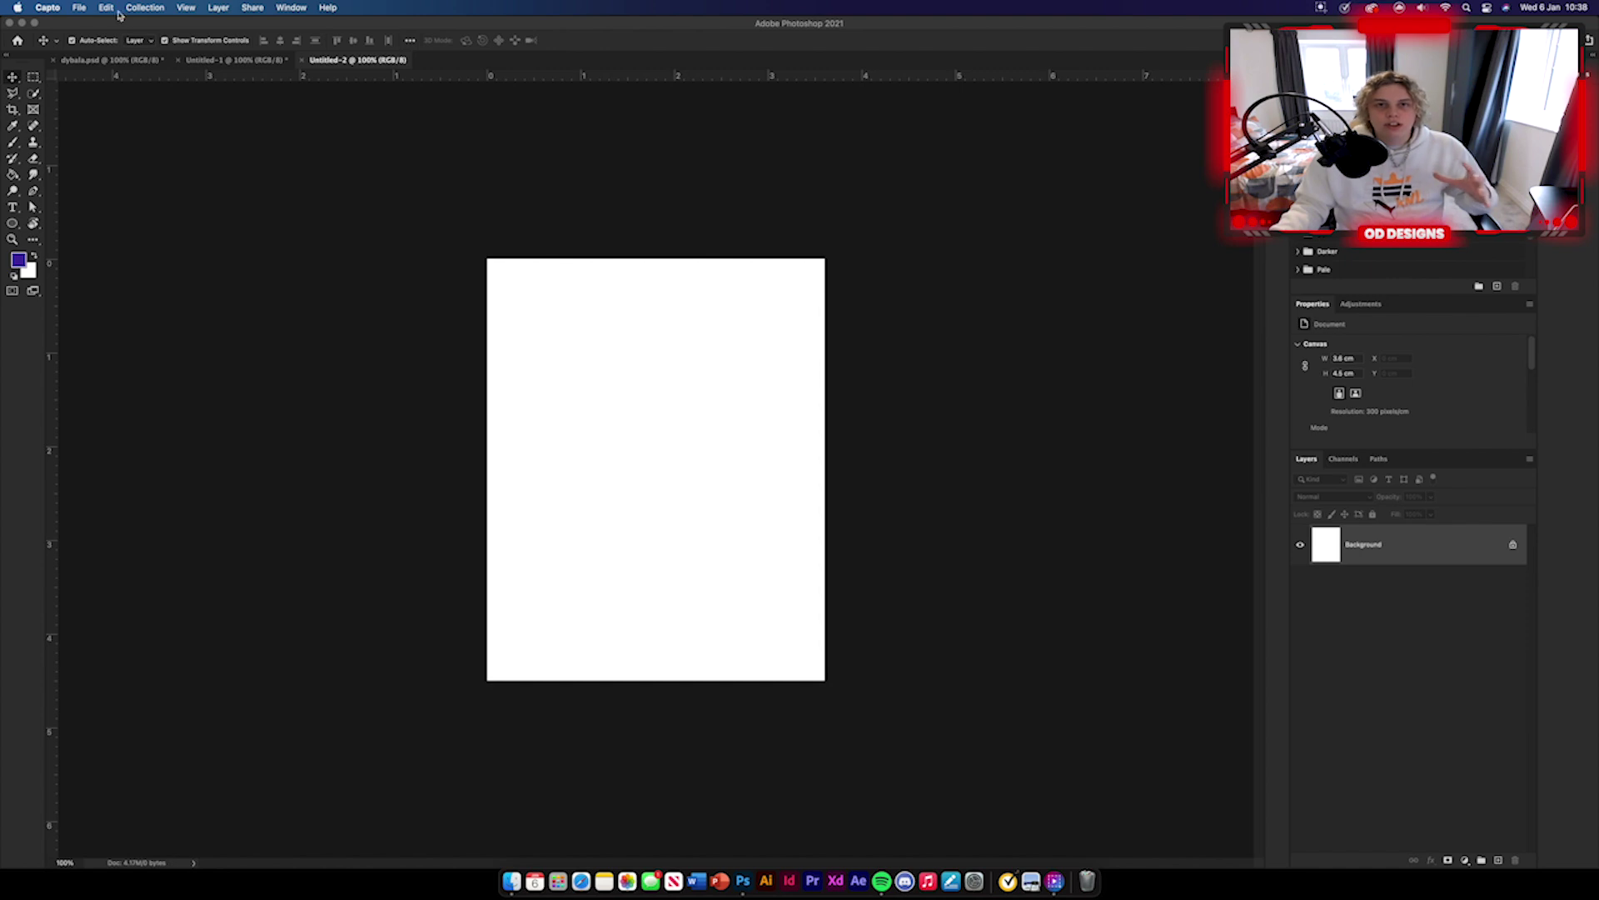
Step: Check the blank document's canvas size in pixels
left_click(500, 267)
left_click(162, 7)
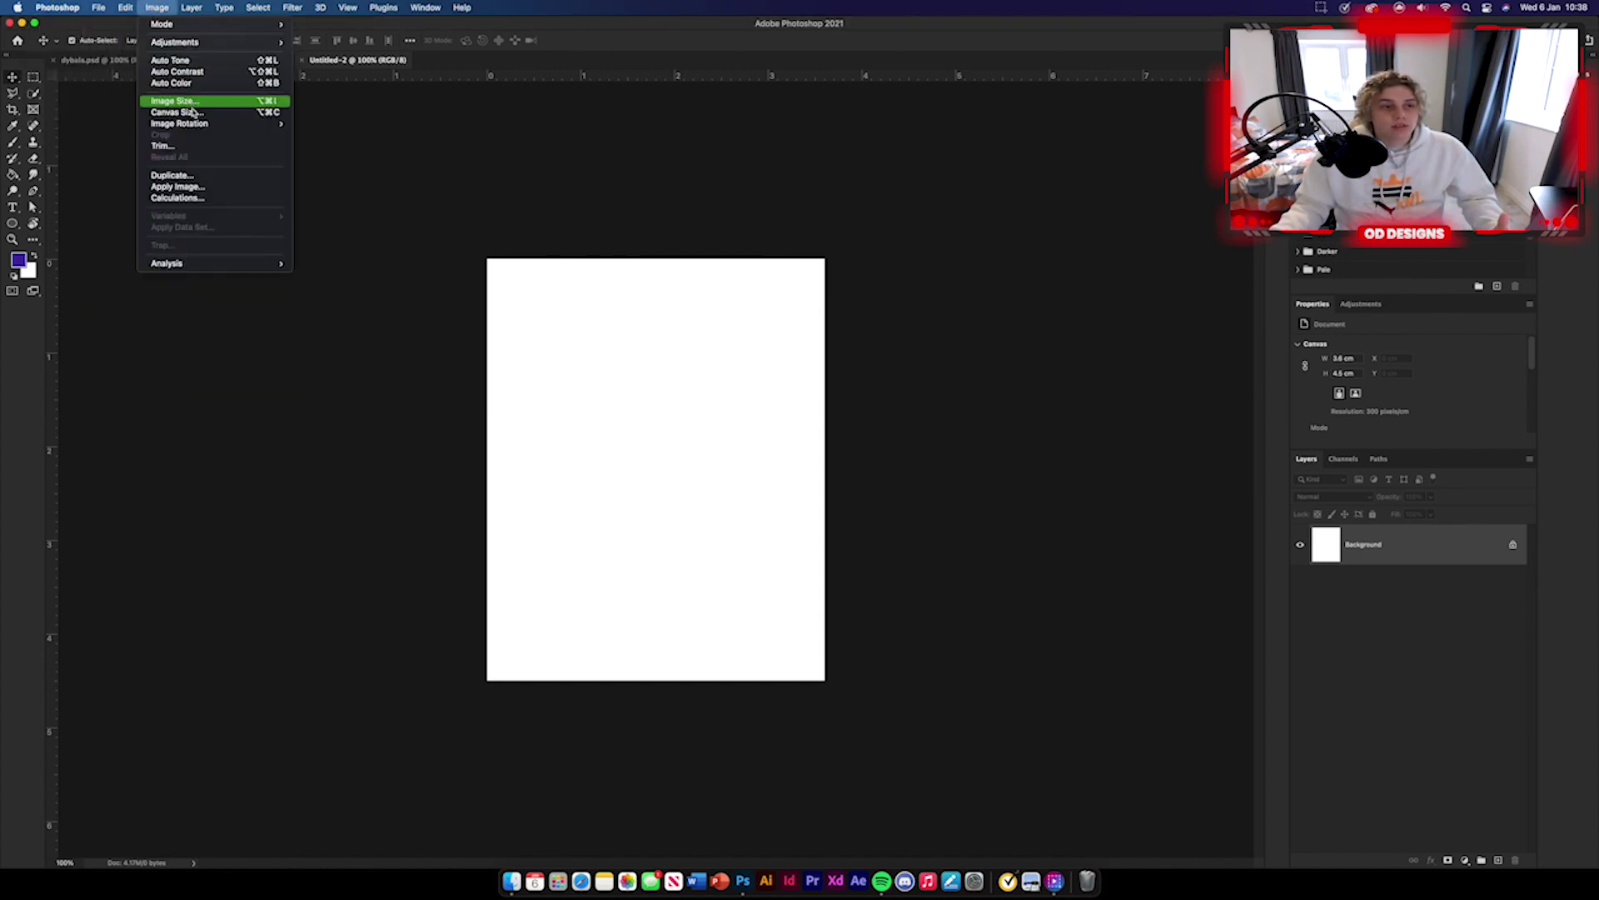
left_click(196, 114)
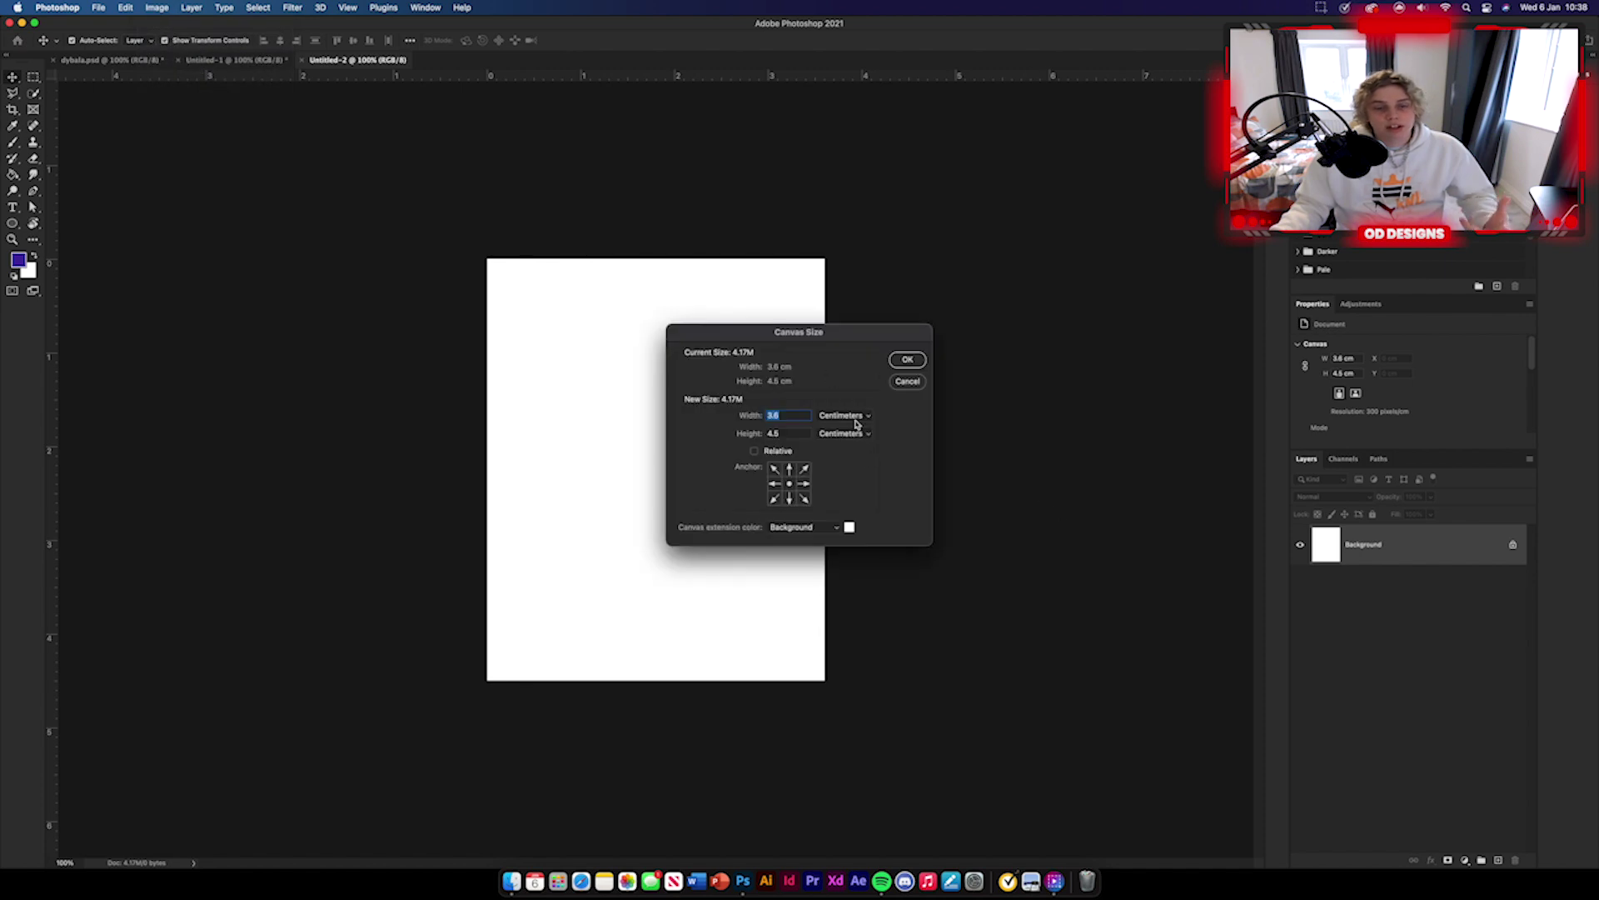
left_click(855, 424)
left_click(849, 397)
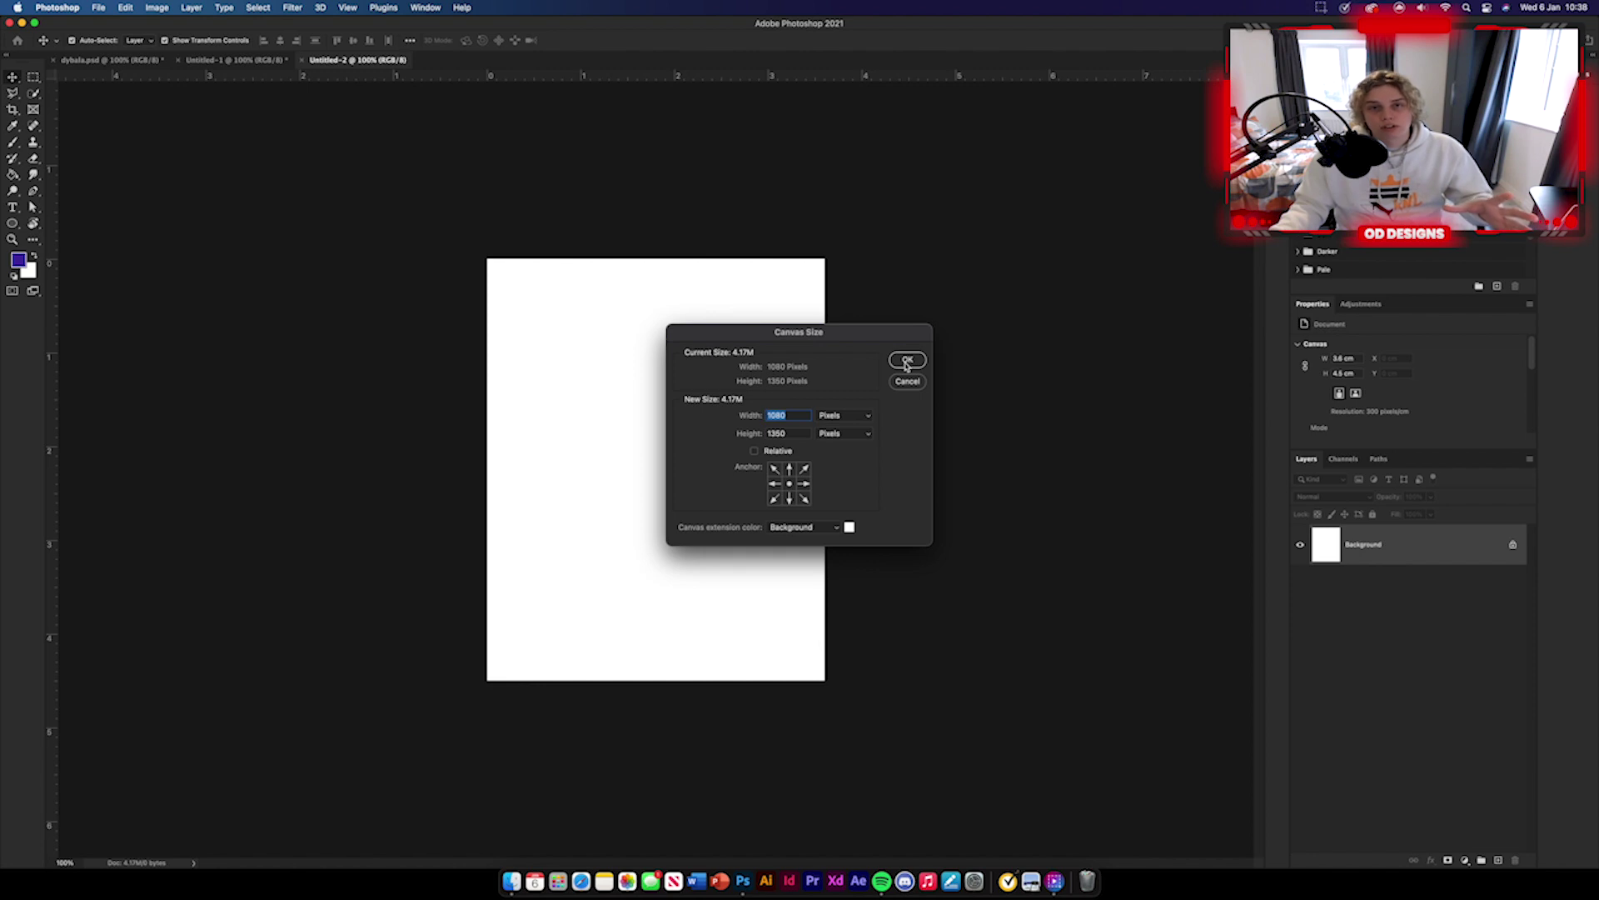
left_click(905, 360)
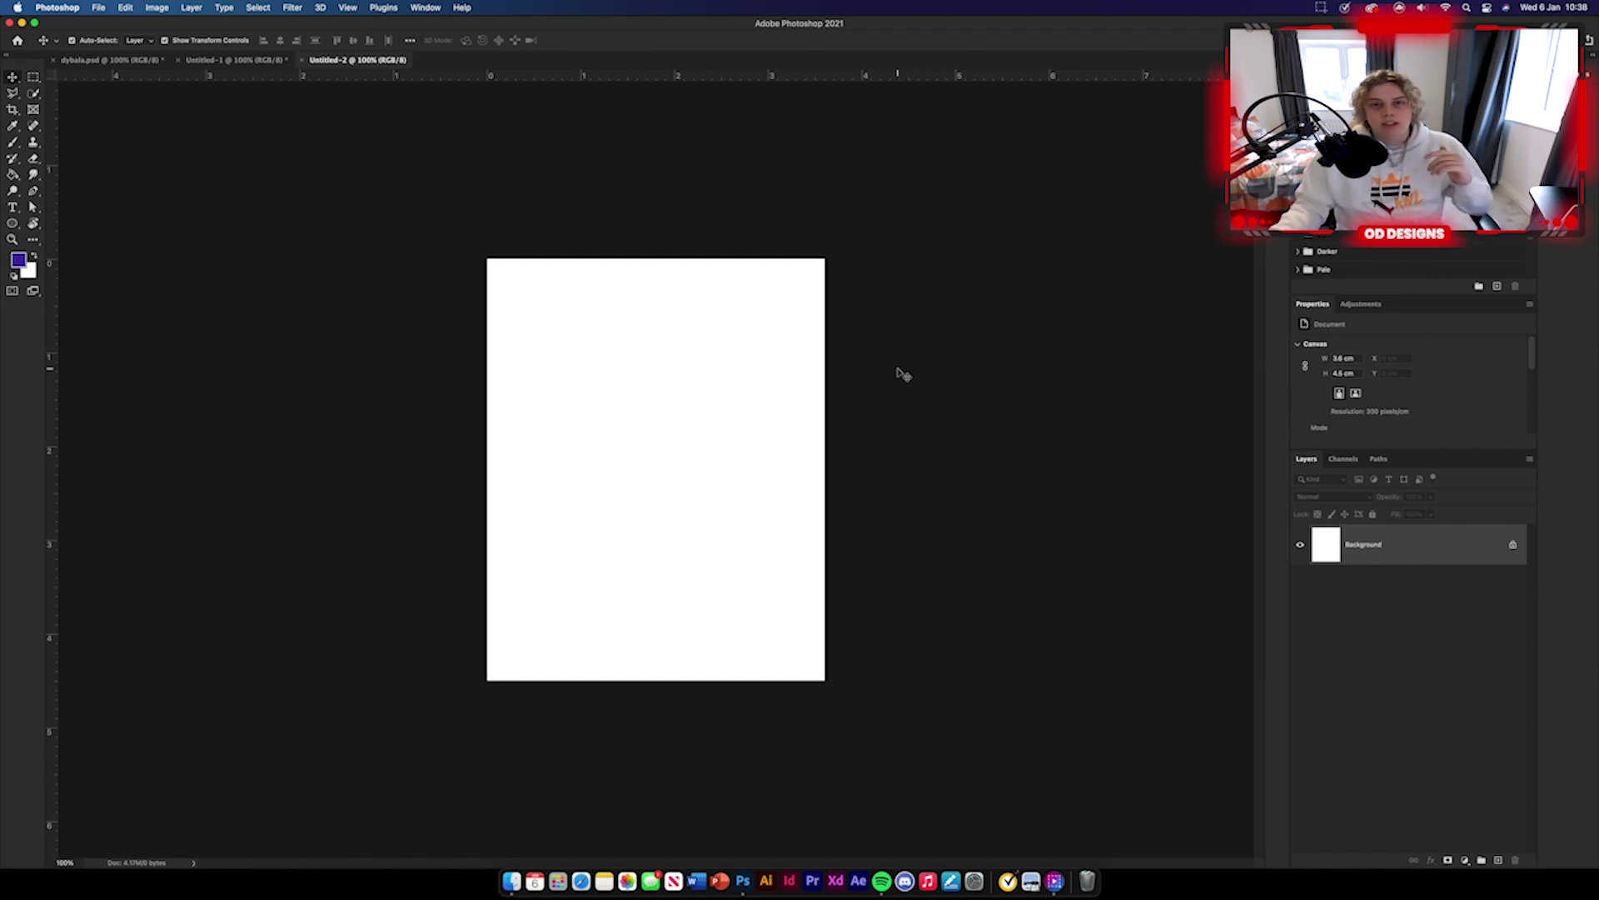
Step: Copy the paper1, texture 2 and texture 3 layers from the Texture group of Untitled-1 into the Untitled-2 document
left_click(254, 61)
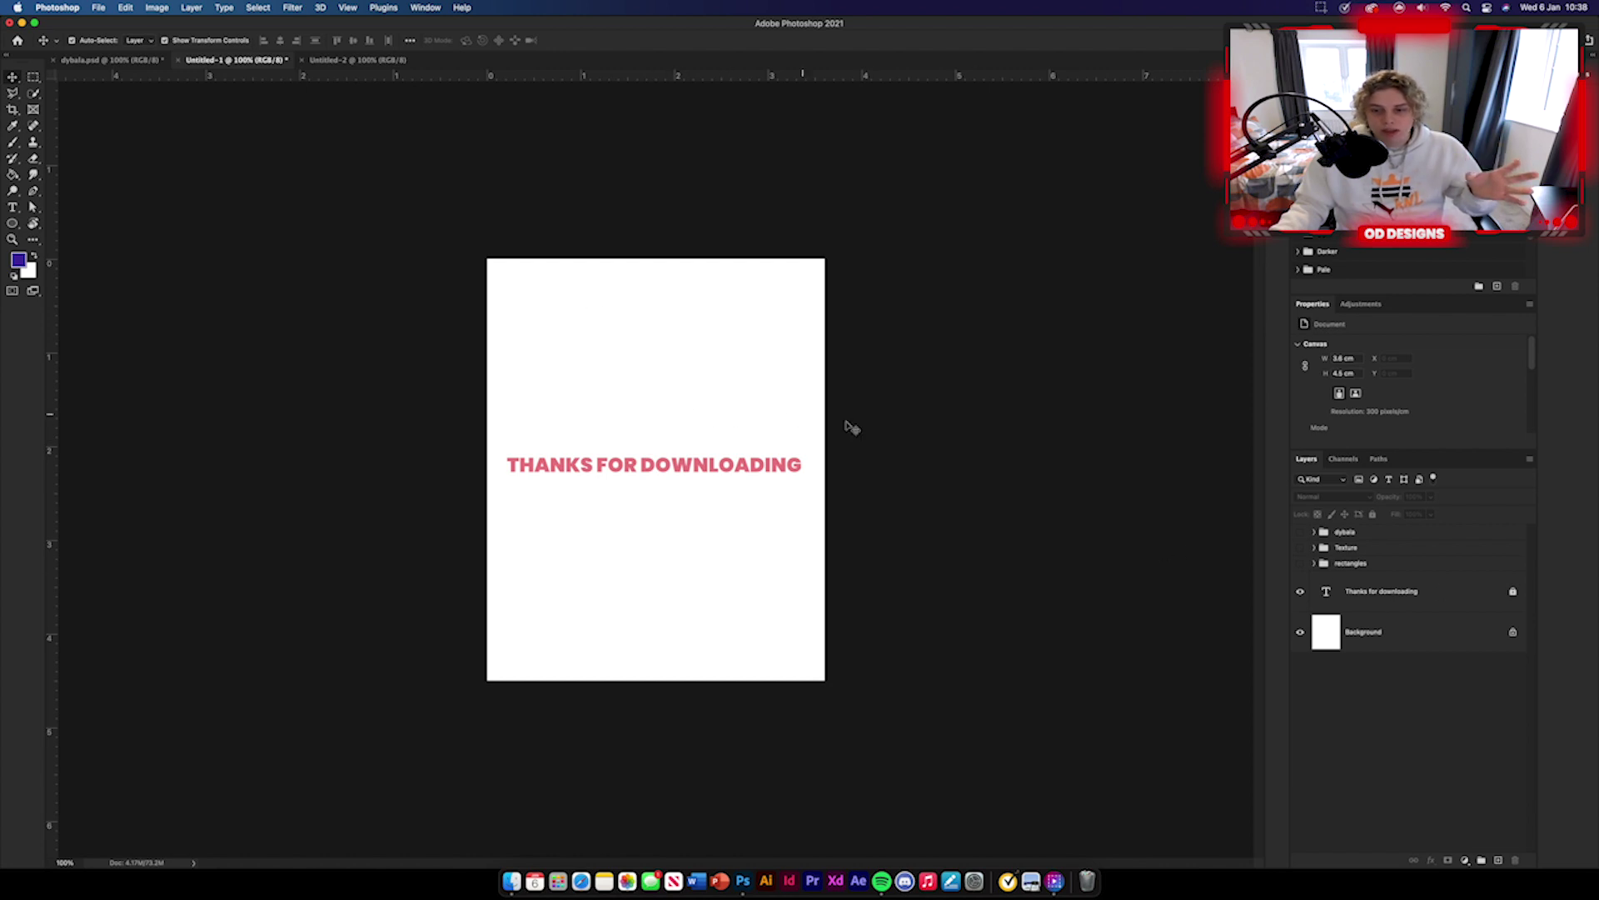
left_click(1302, 548)
left_click(1314, 548)
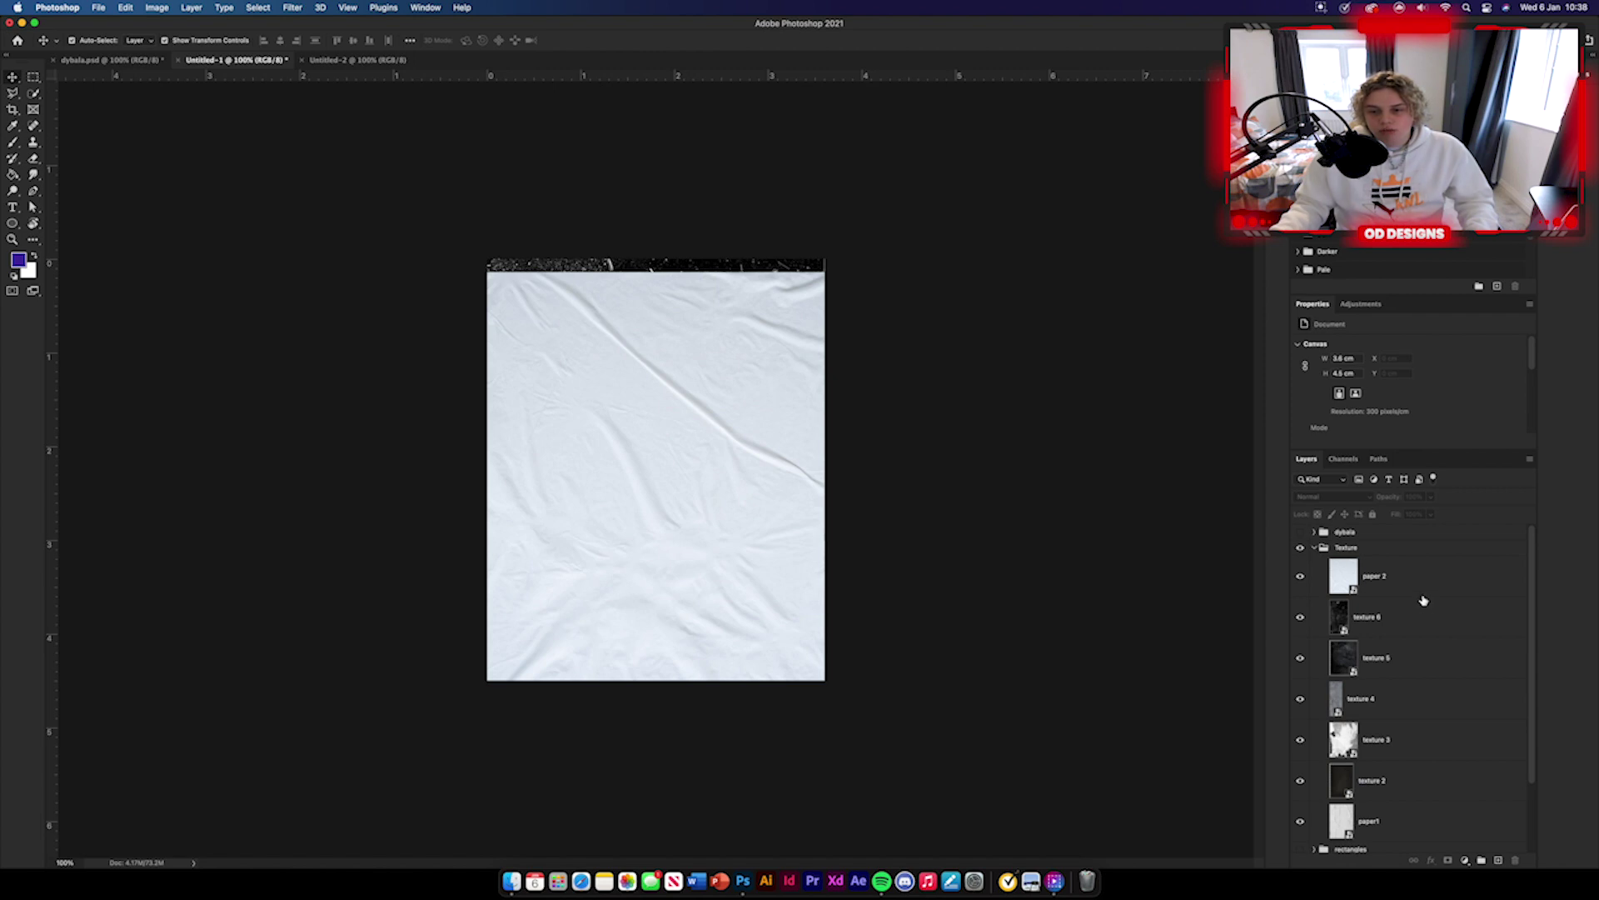
scroll(1438, 613, "down", 3)
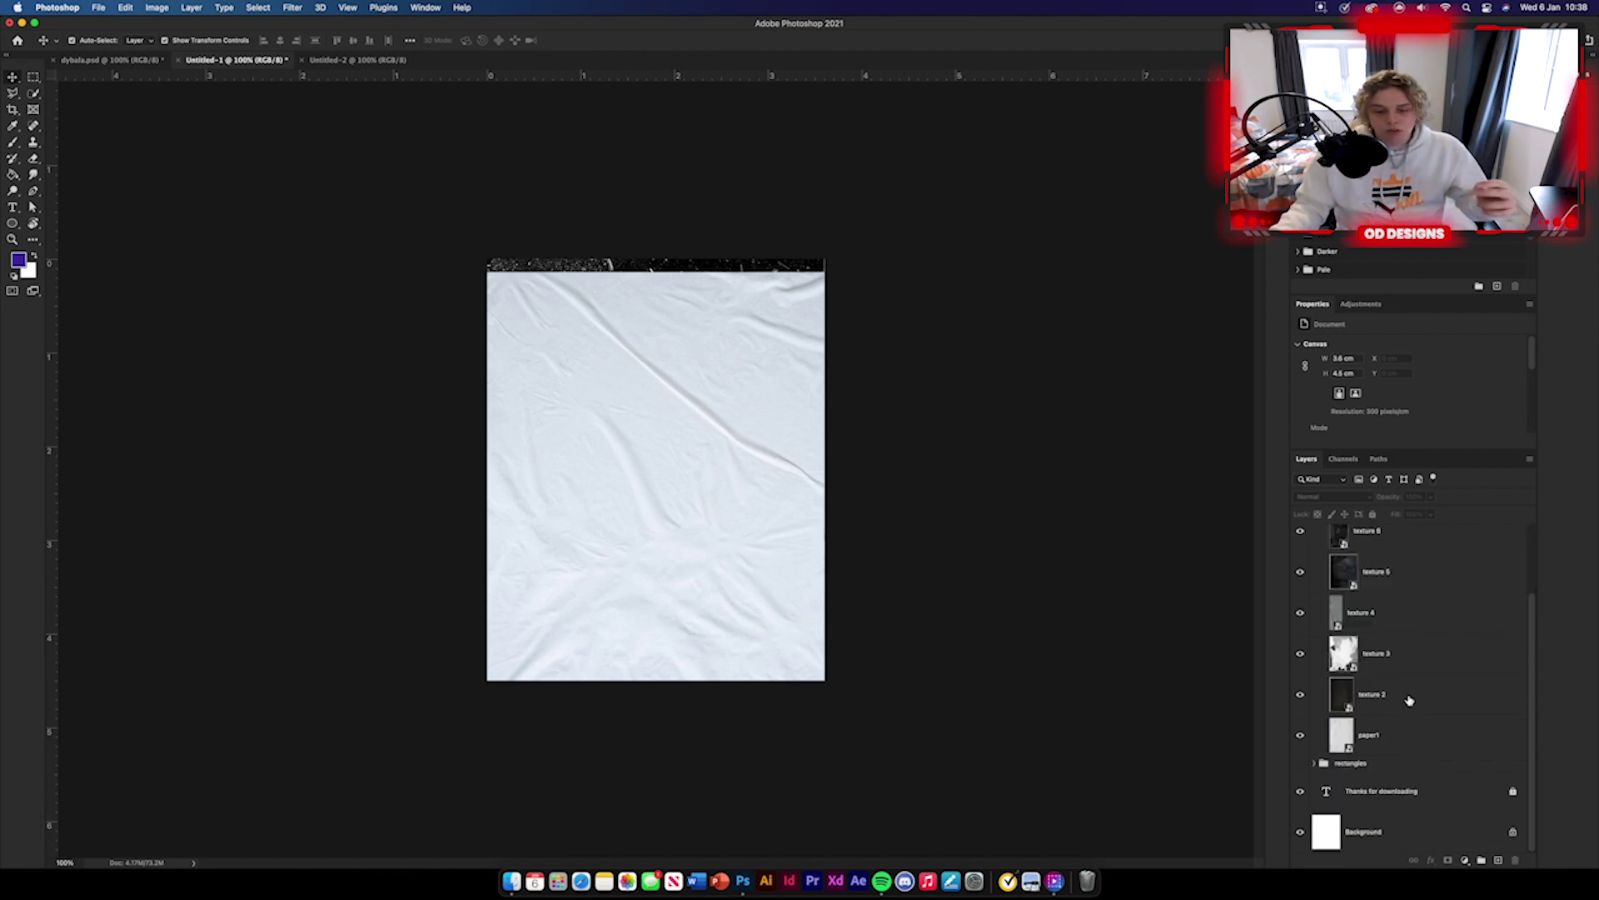
left_click(1415, 658)
left_click(1421, 728, "shift")
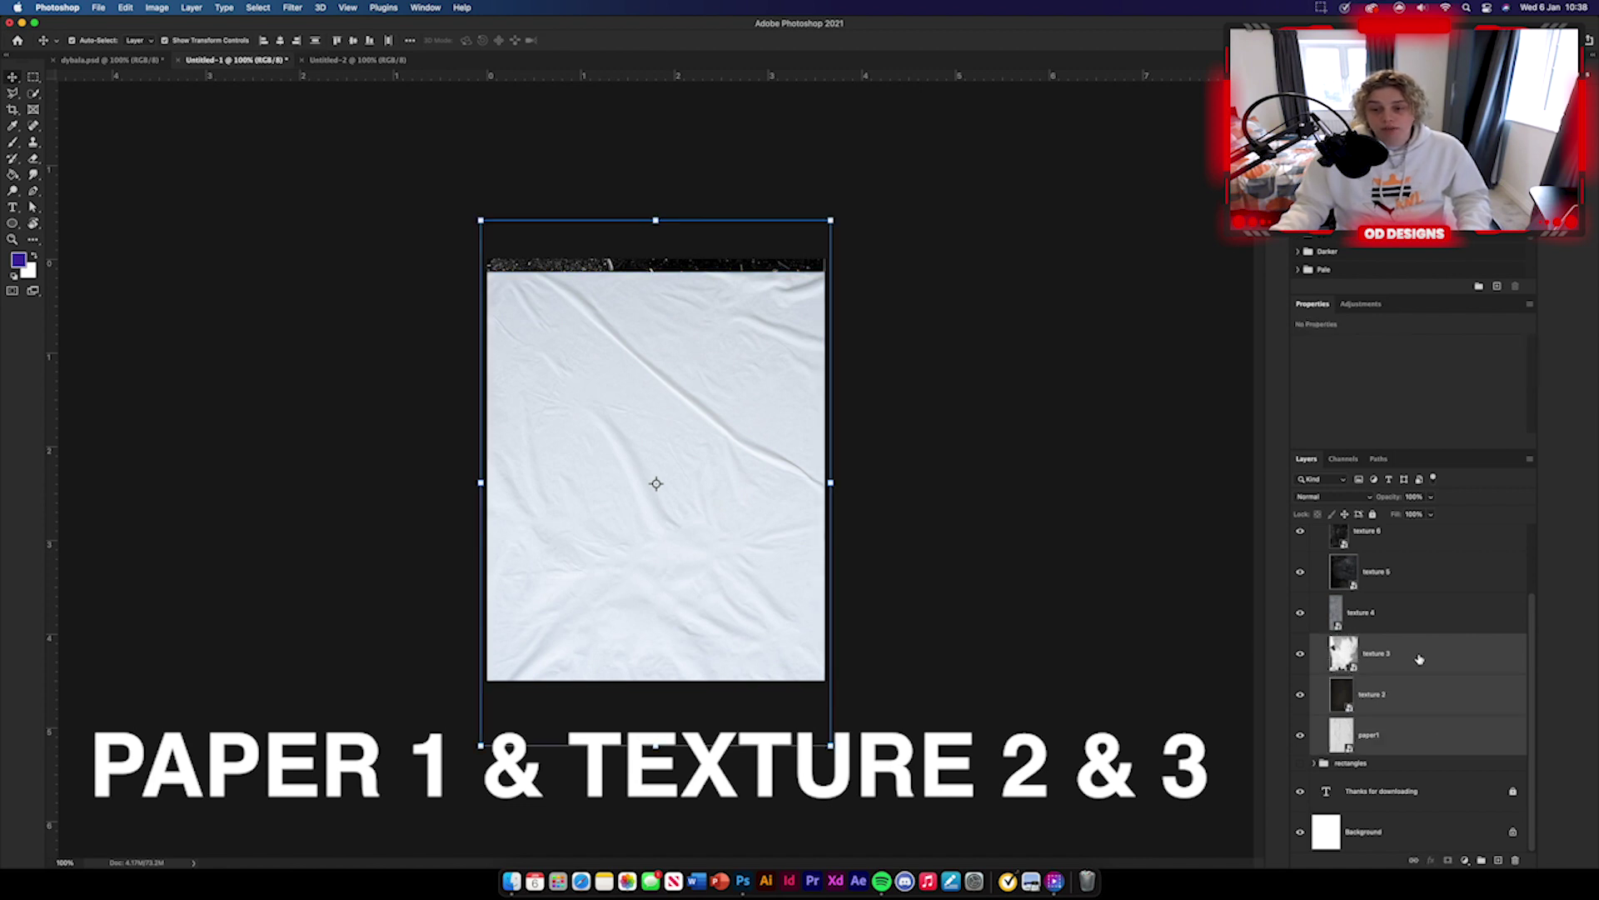
left_click_drag(1419, 658, 716, 506)
Step: Hide the texture 3 and texture 2 layers and lower the paper1 layer's opacity to 32%
left_click(1300, 545)
left_click(1300, 585)
left_click(1416, 626)
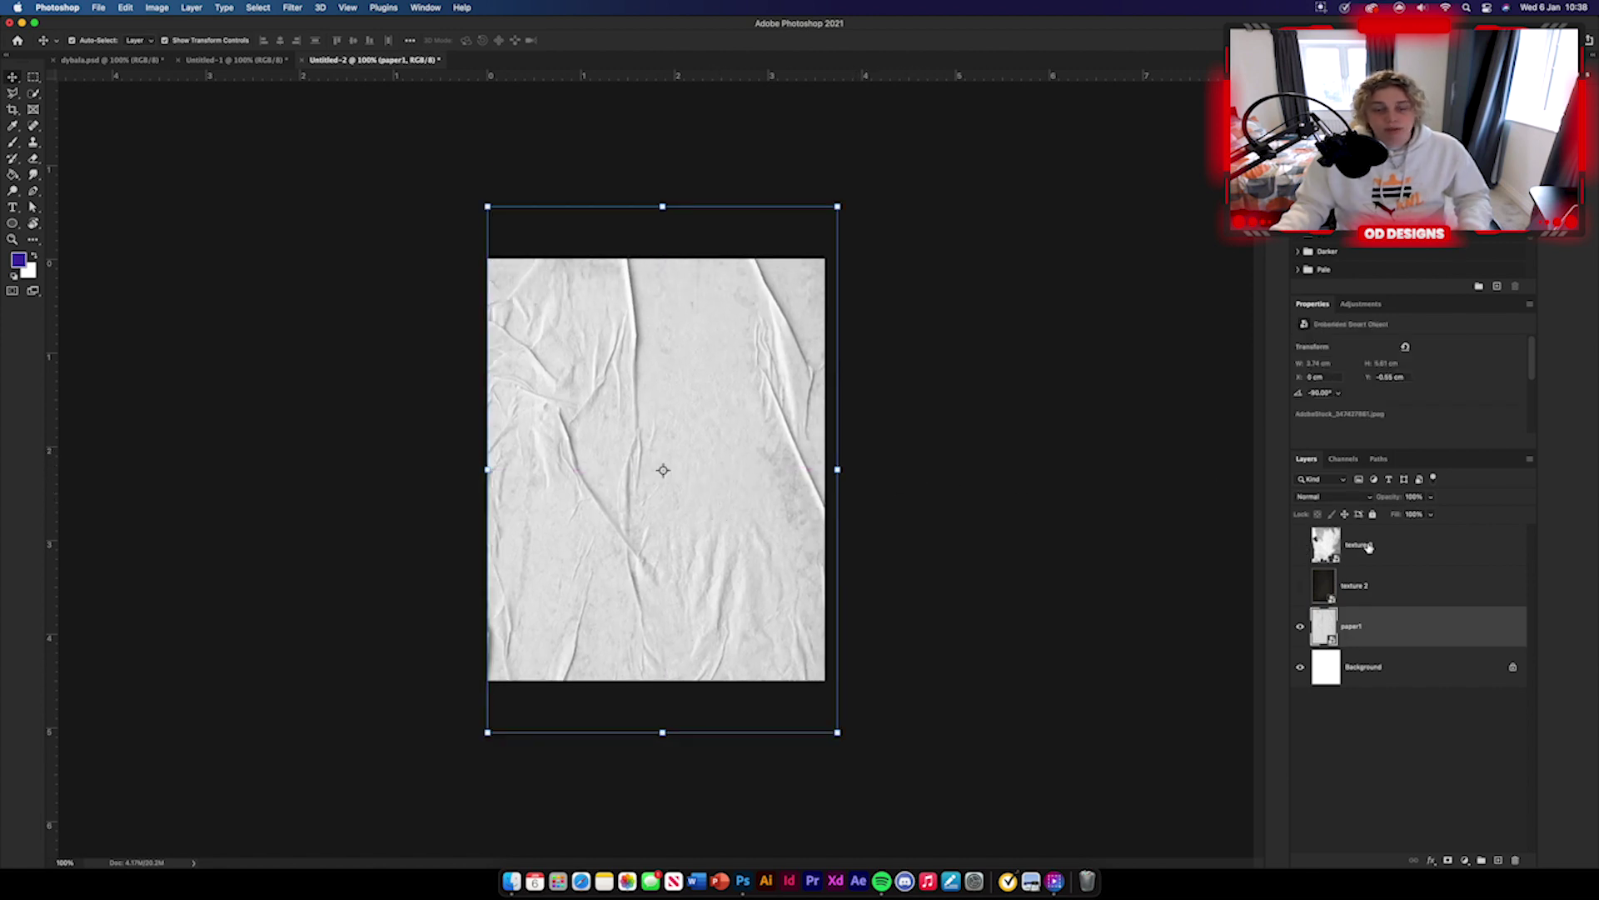
left_click_drag(1395, 500, 1355, 511)
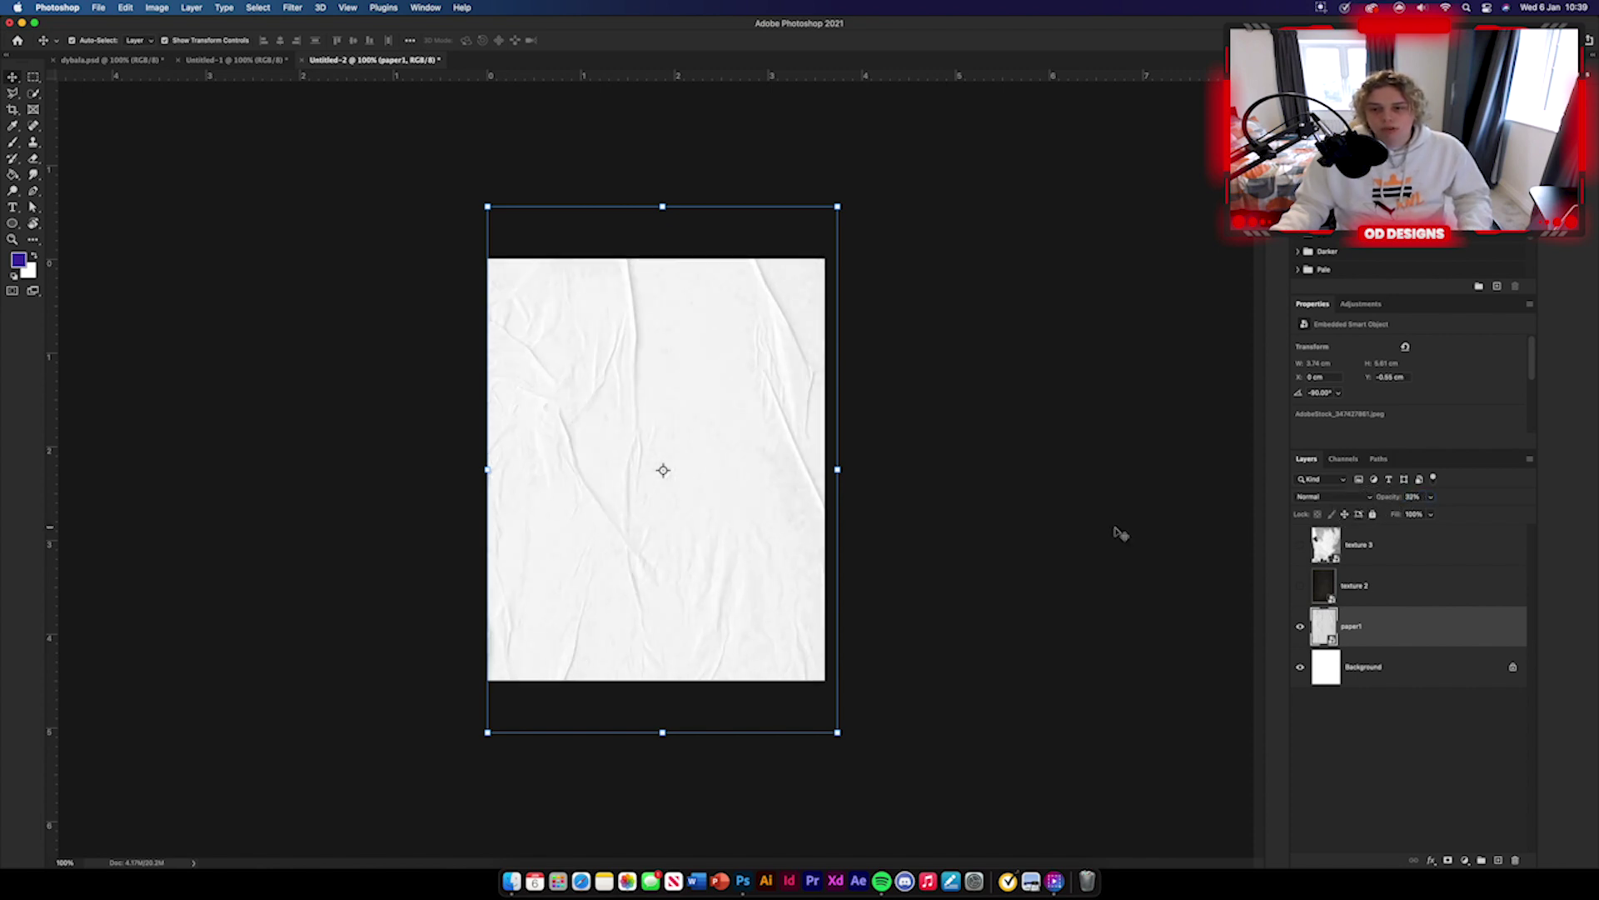
left_click(1058, 531)
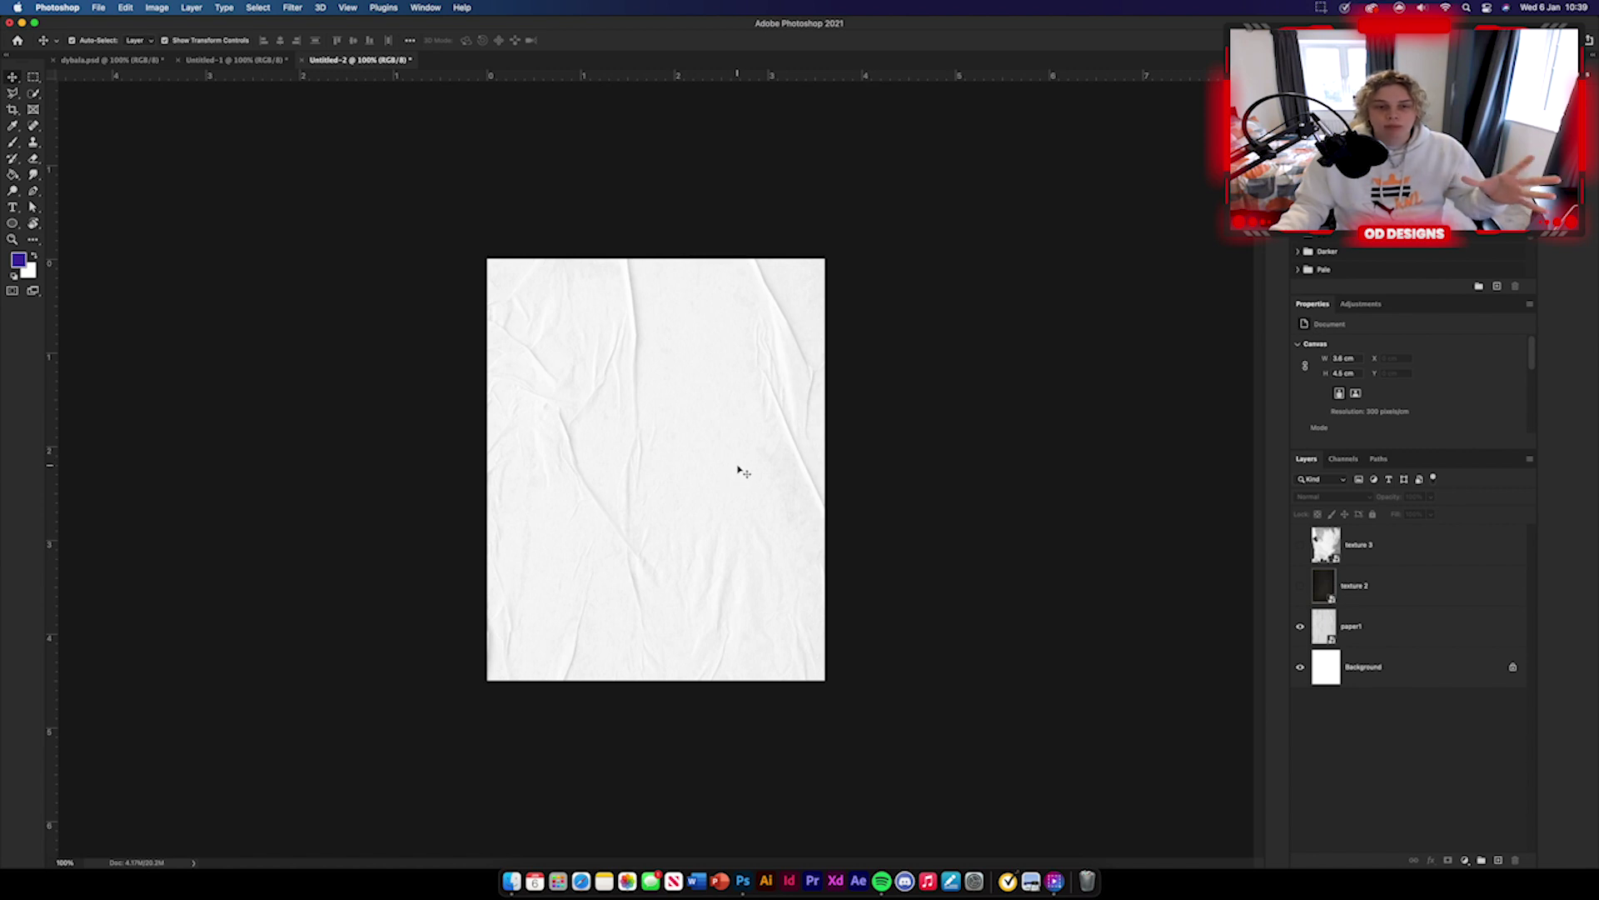
Step: Show the texture 2 layer, position it over the canvas and reduce its height to about 4.95 cm
left_click(1302, 590)
left_click_drag(677, 416, 689, 447)
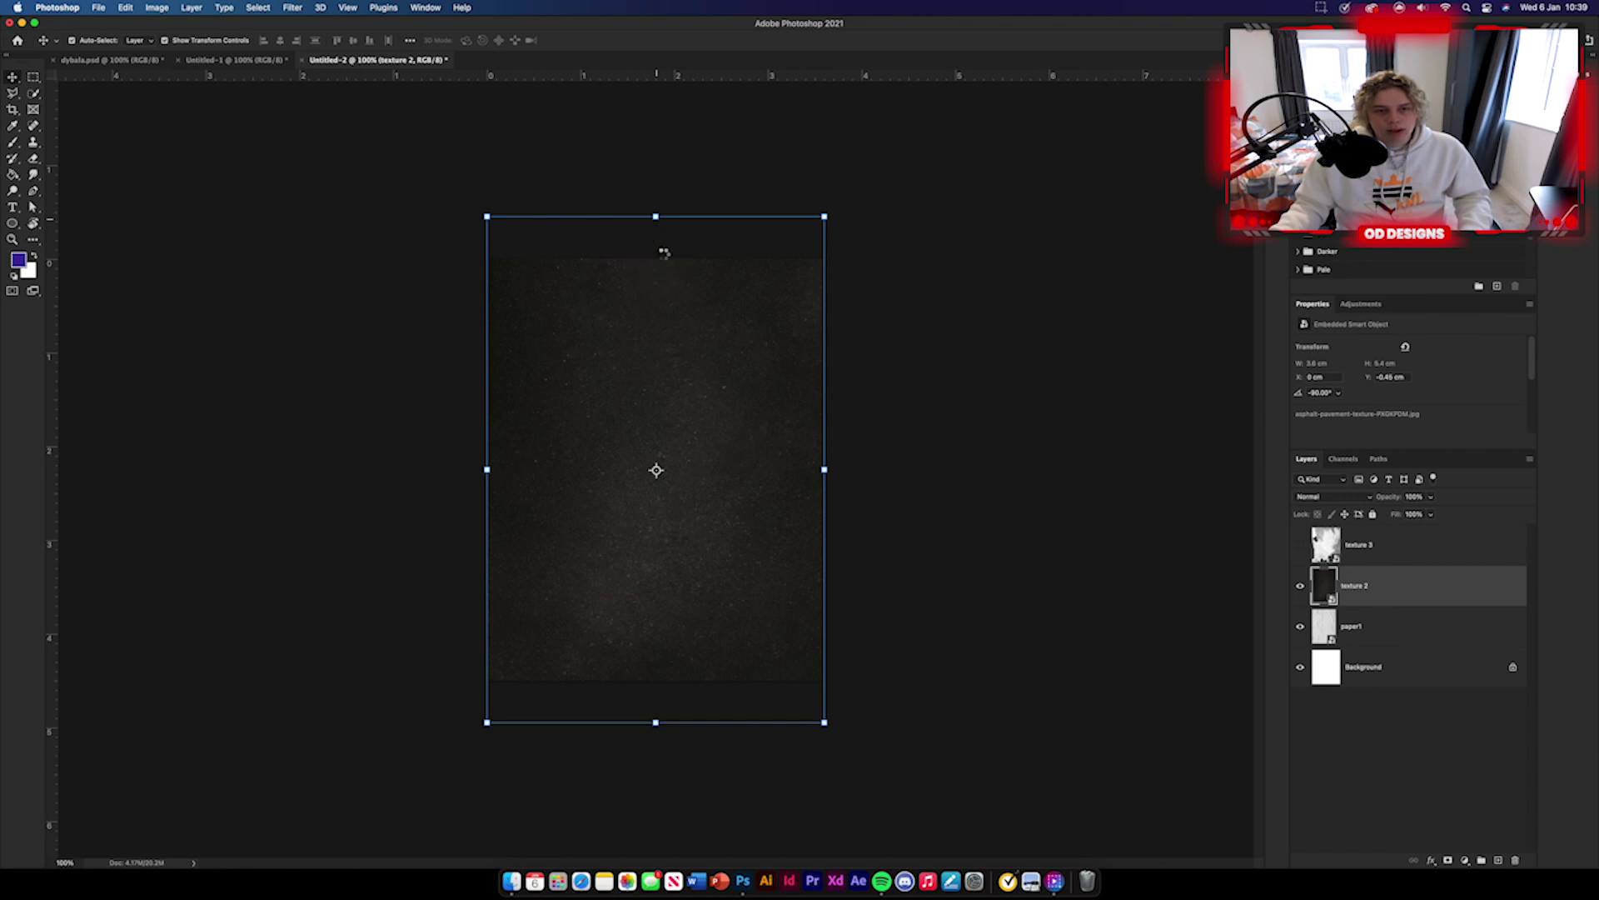
key("super+t")
left_click_drag(824, 486, 759, 483)
left_click_drag(499, 485, 488, 484)
left_click_drag(657, 251, 656, 258)
mouse_move(655, 681)
left_mouse_down()
mouse_move(654, 646)
mouse_move(654, 664)
left_mouse_up()
left_click(593, 41)
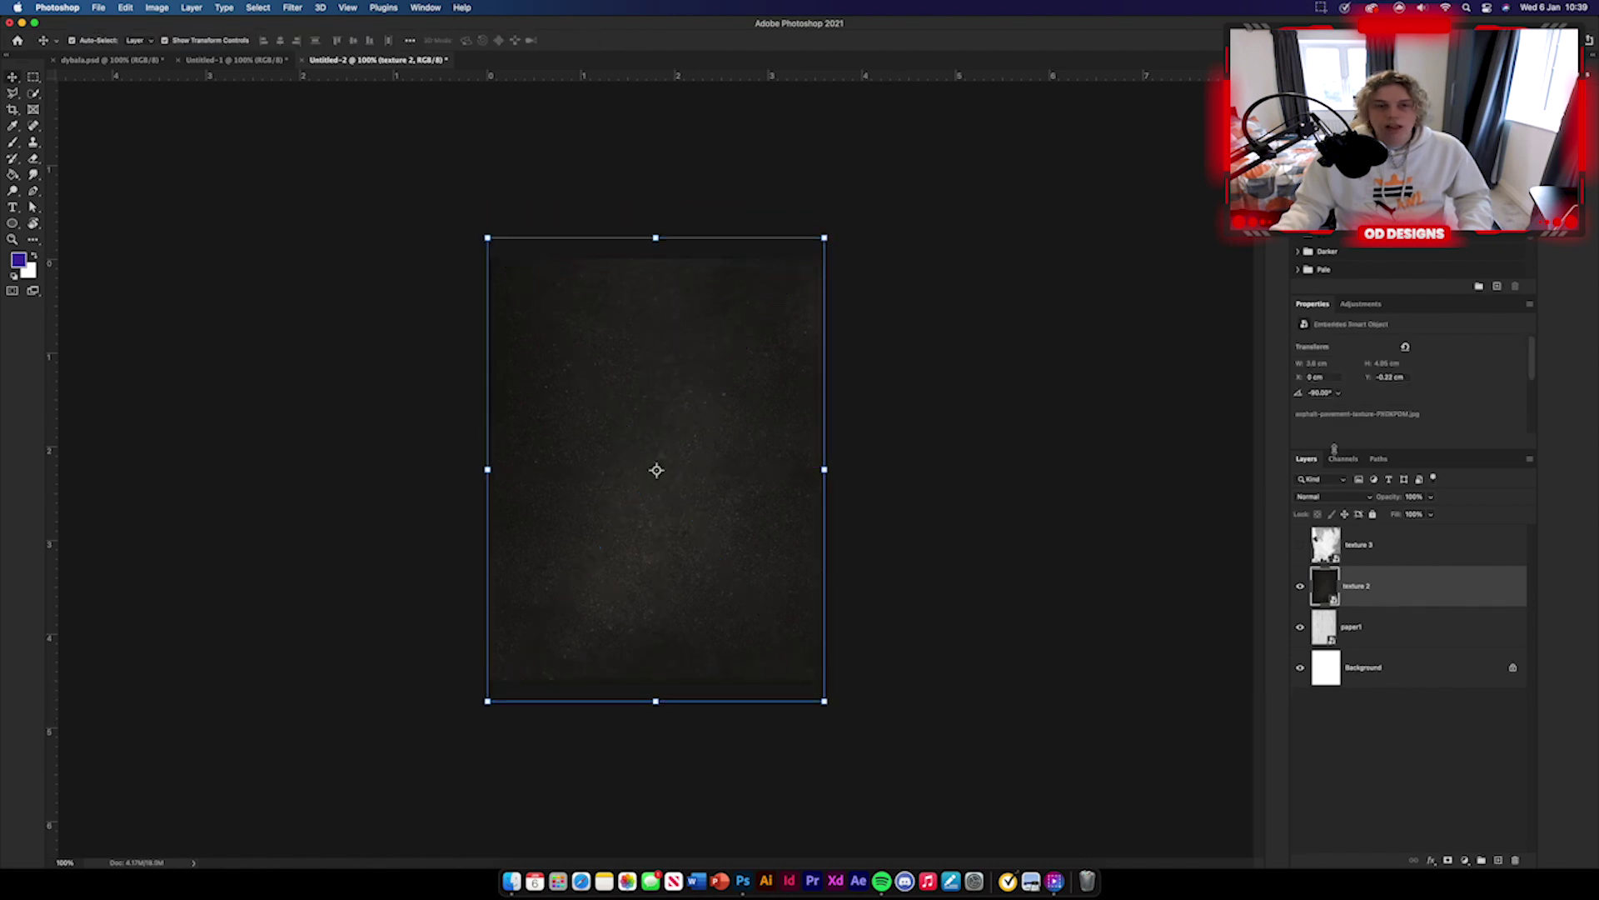
Step: Set the texture 2 layer's blend mode to Exclusion and its opacity to 73%
left_click(1342, 514)
left_click(1348, 498)
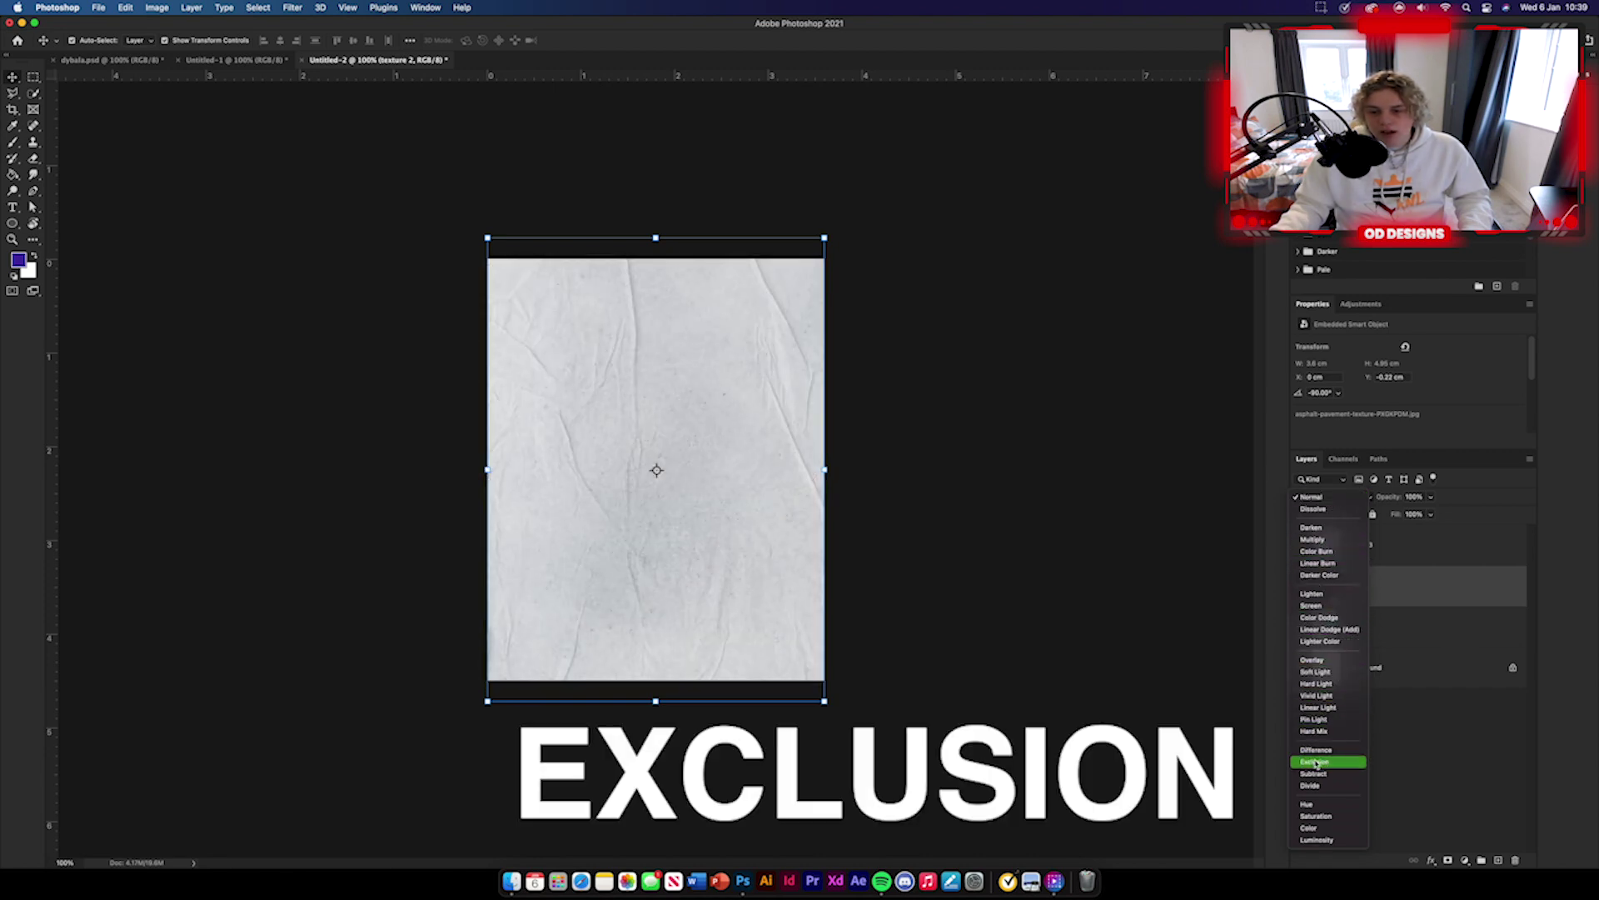
left_click(1315, 763)
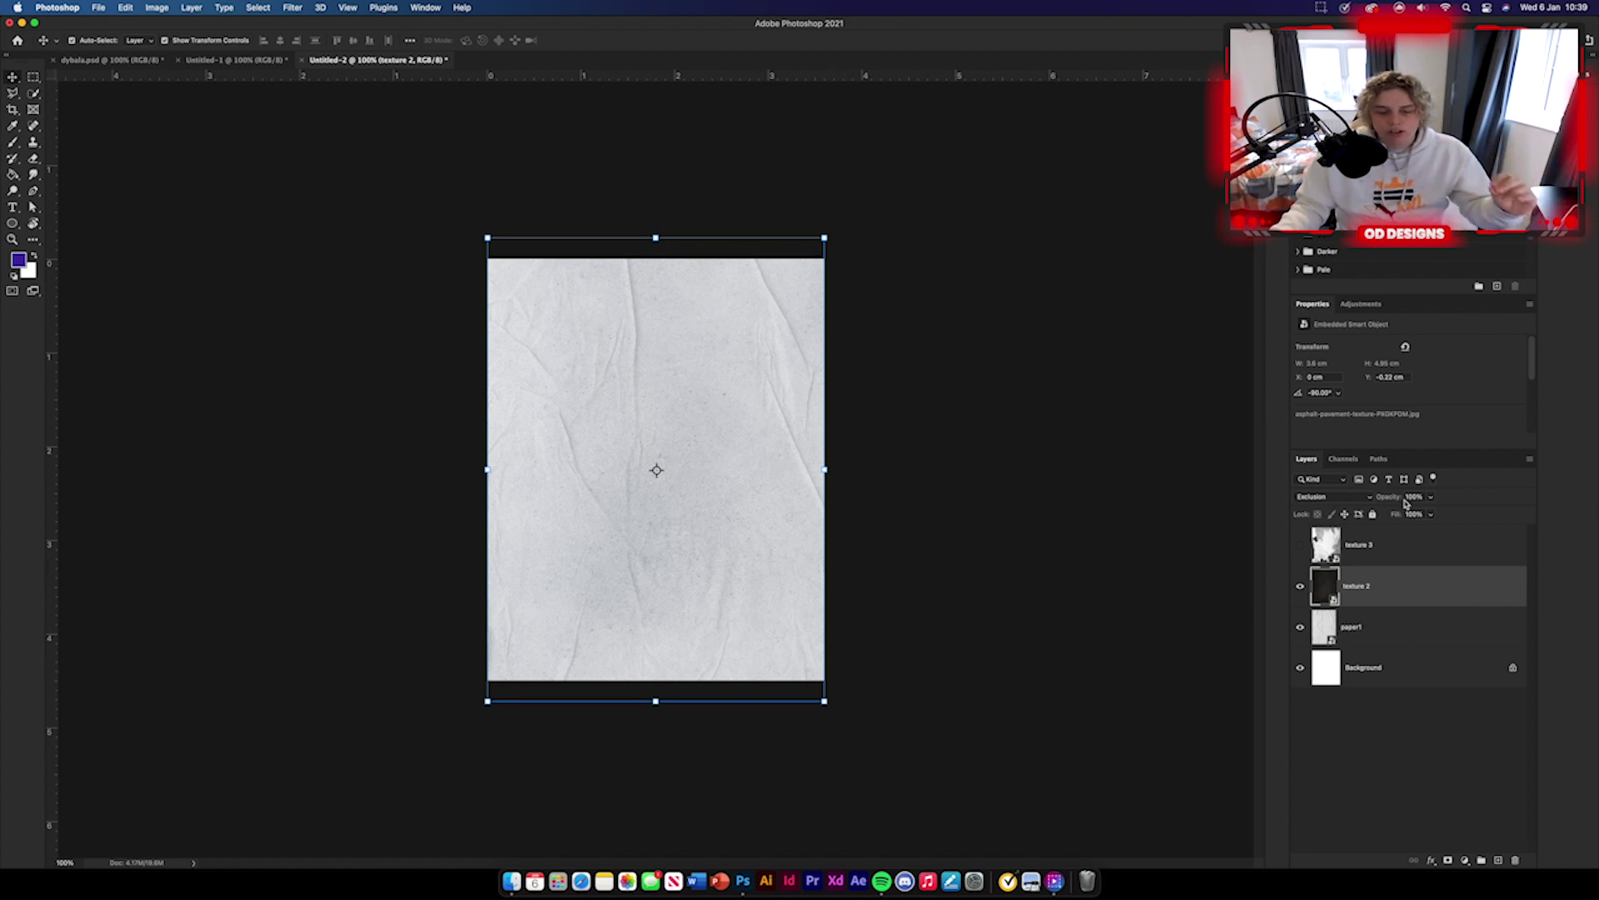
left_click_drag(1397, 500, 1378, 502)
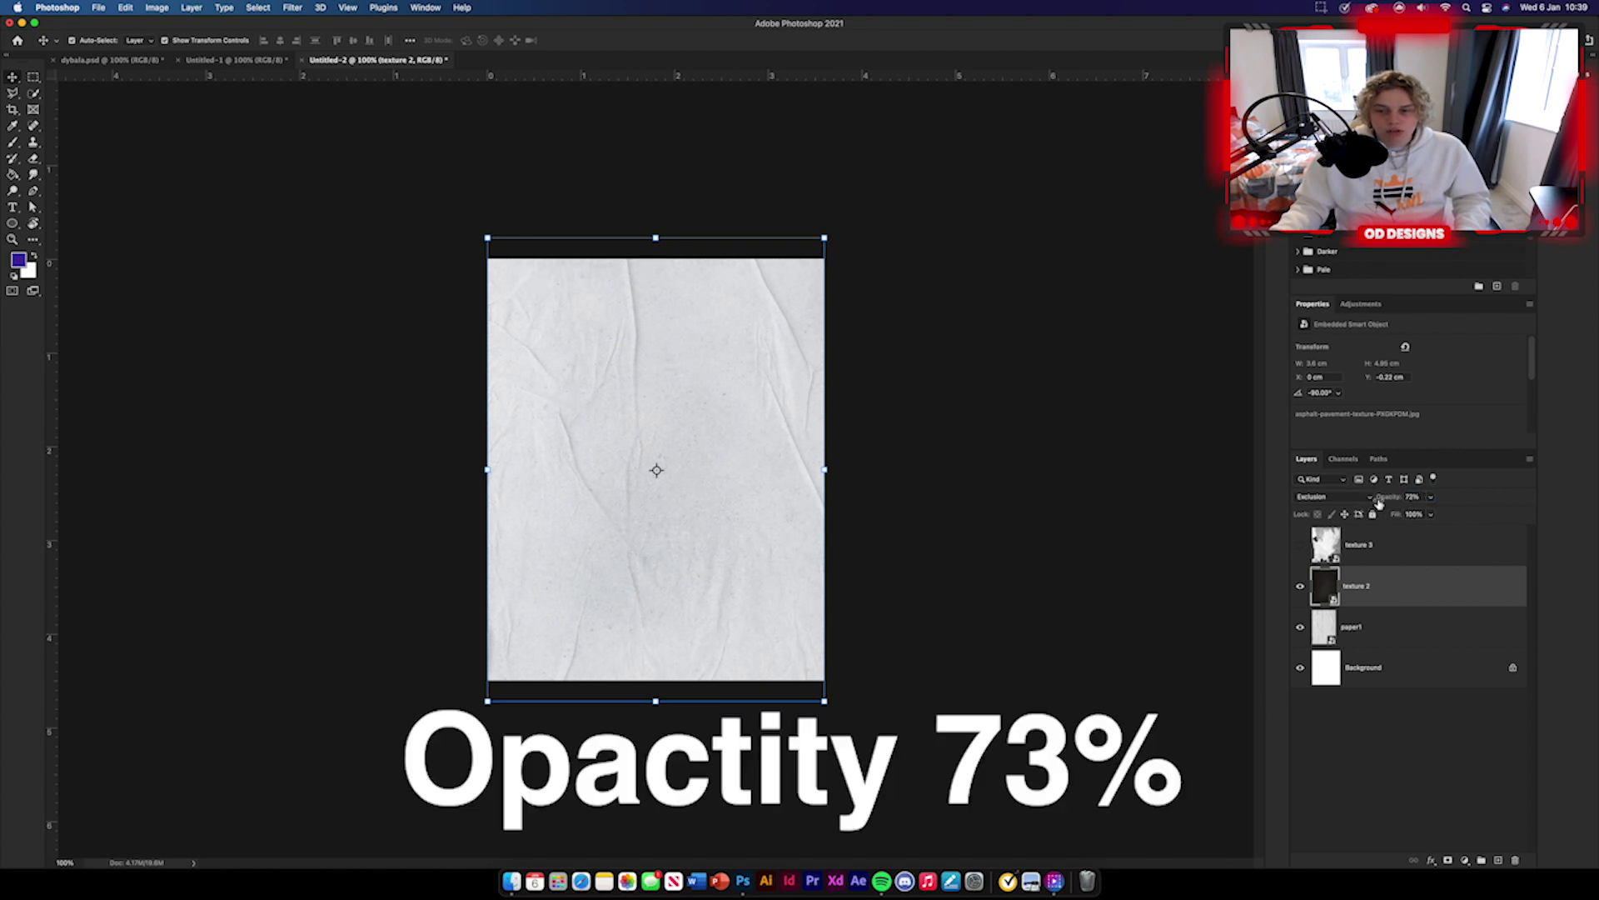
left_click(1029, 601)
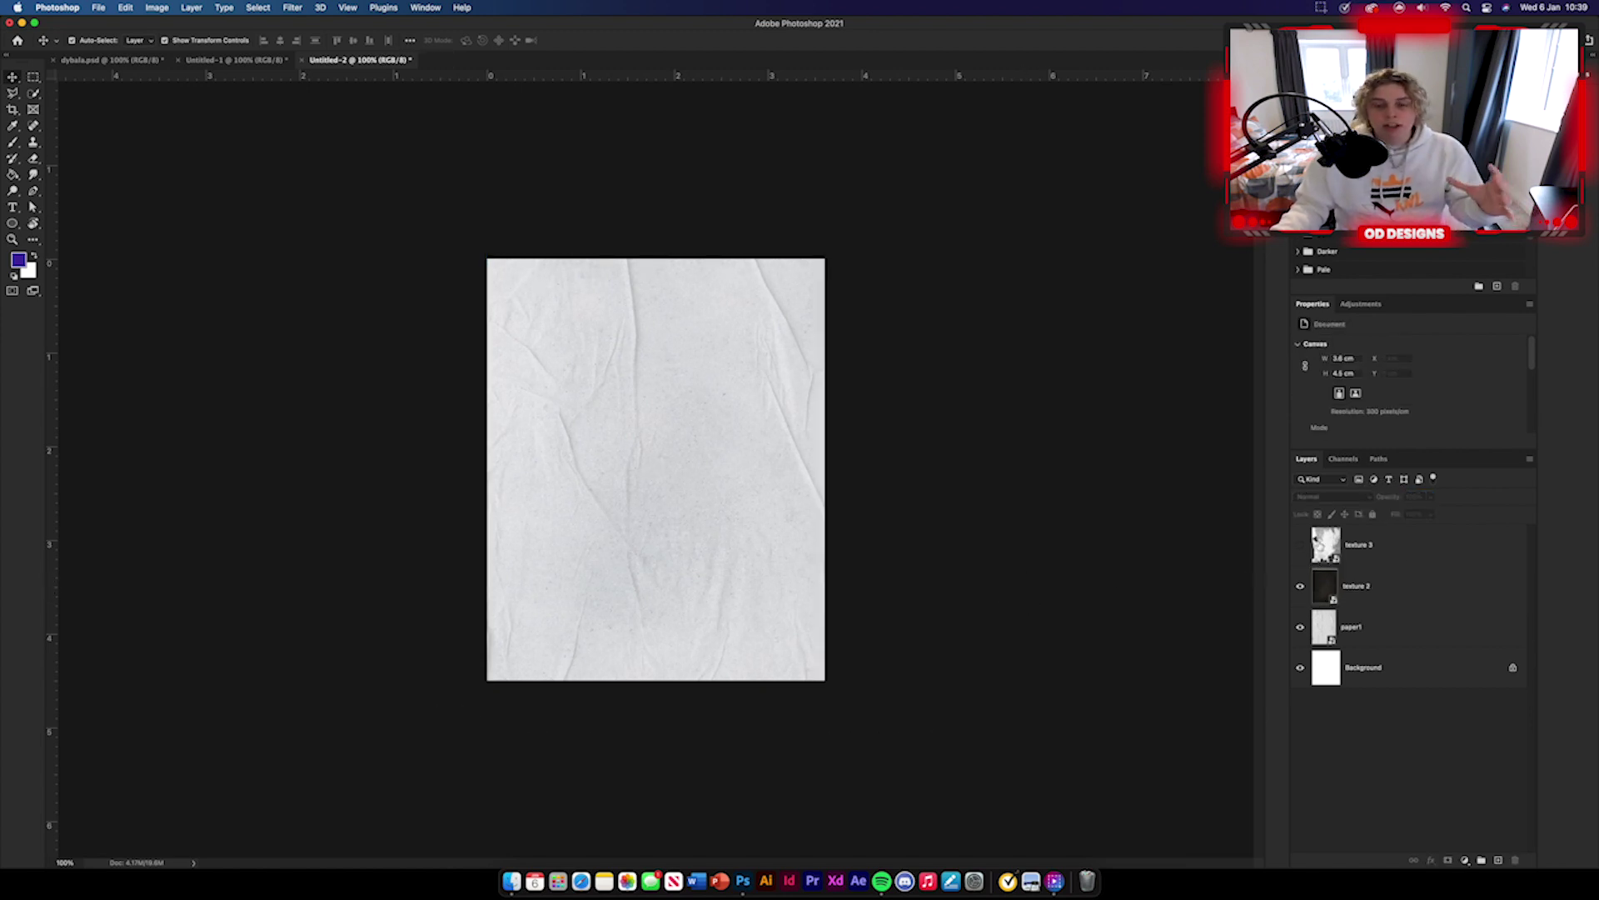
Step: Show the texture 3 layer, align it to cover the canvas and set its blend mode to Pin Light
left_click(1301, 545)
left_click_drag(696, 357, 680, 411)
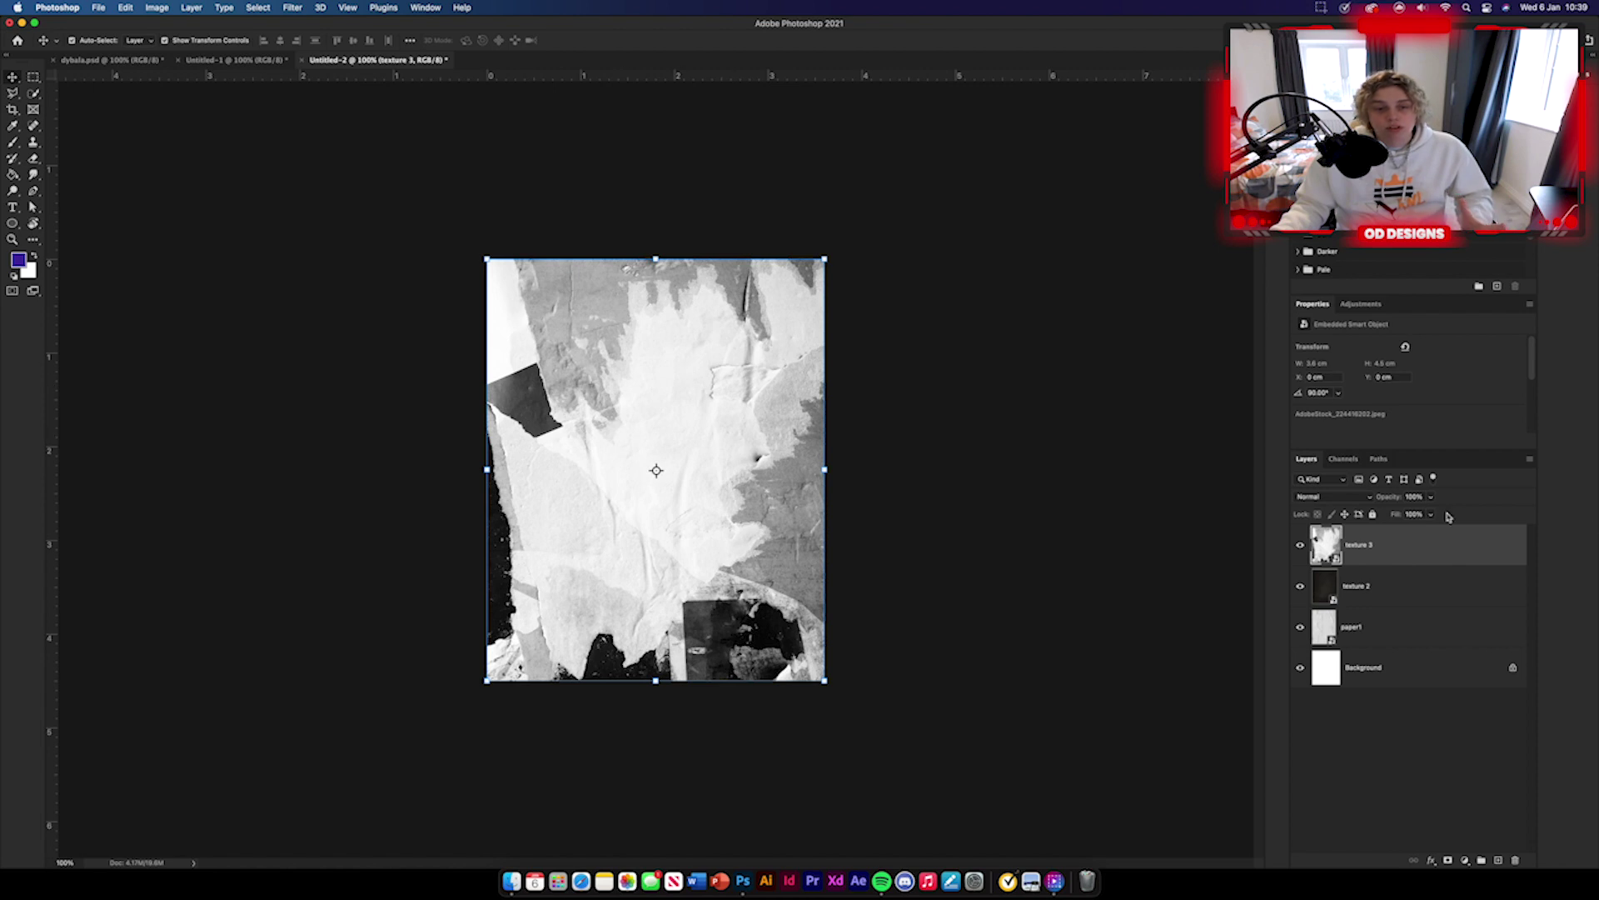
left_click(1311, 497)
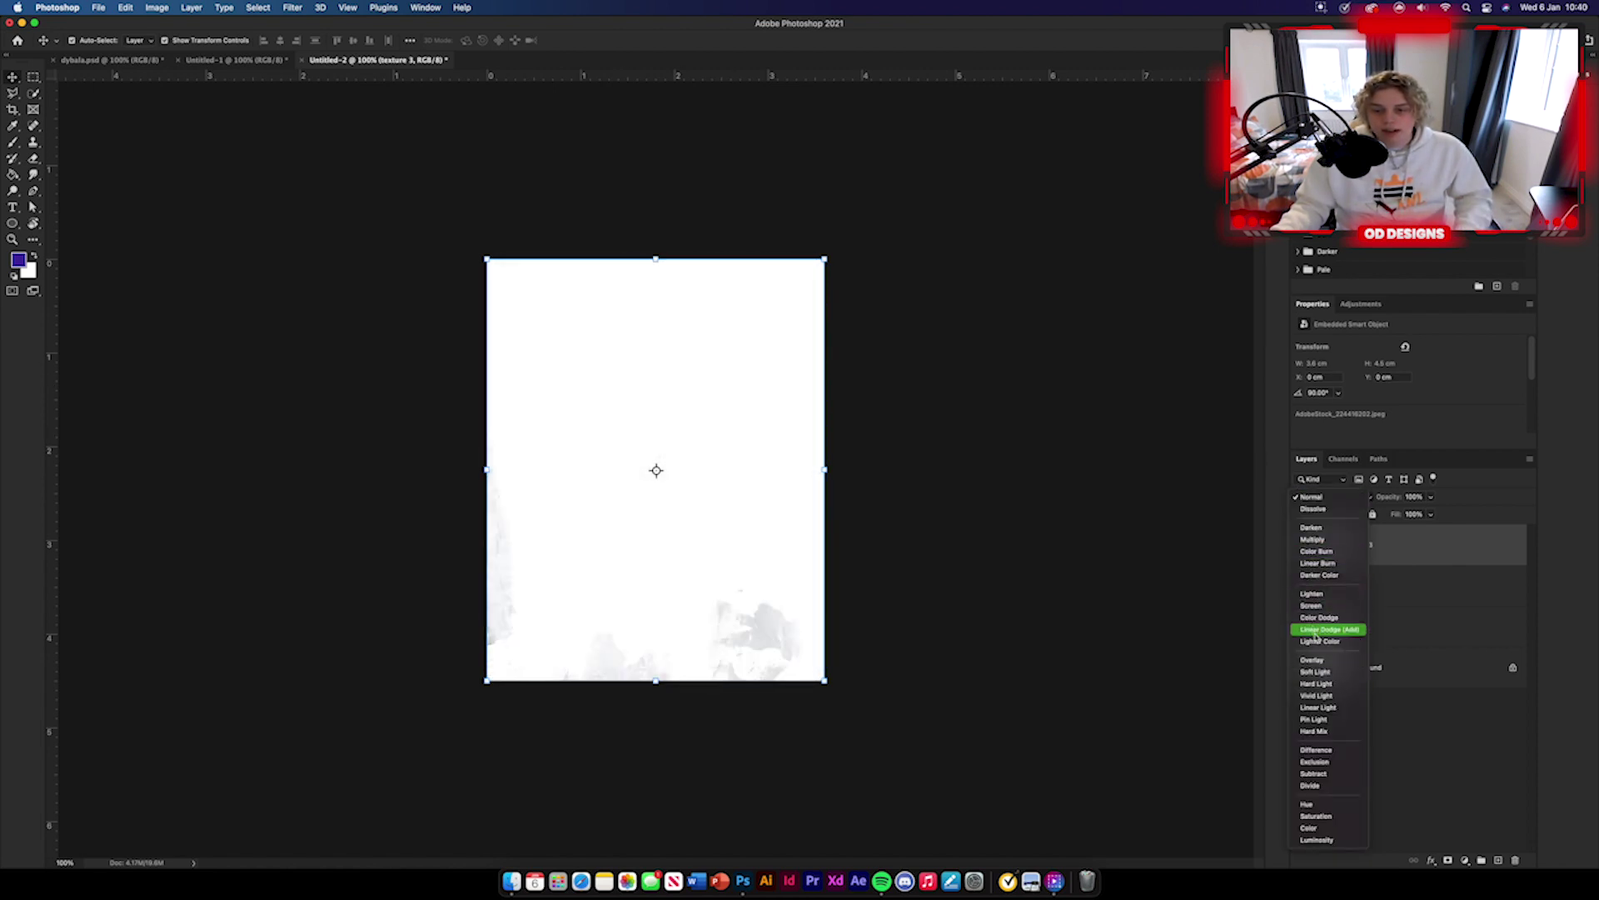
left_click(1326, 718)
left_click(1116, 617)
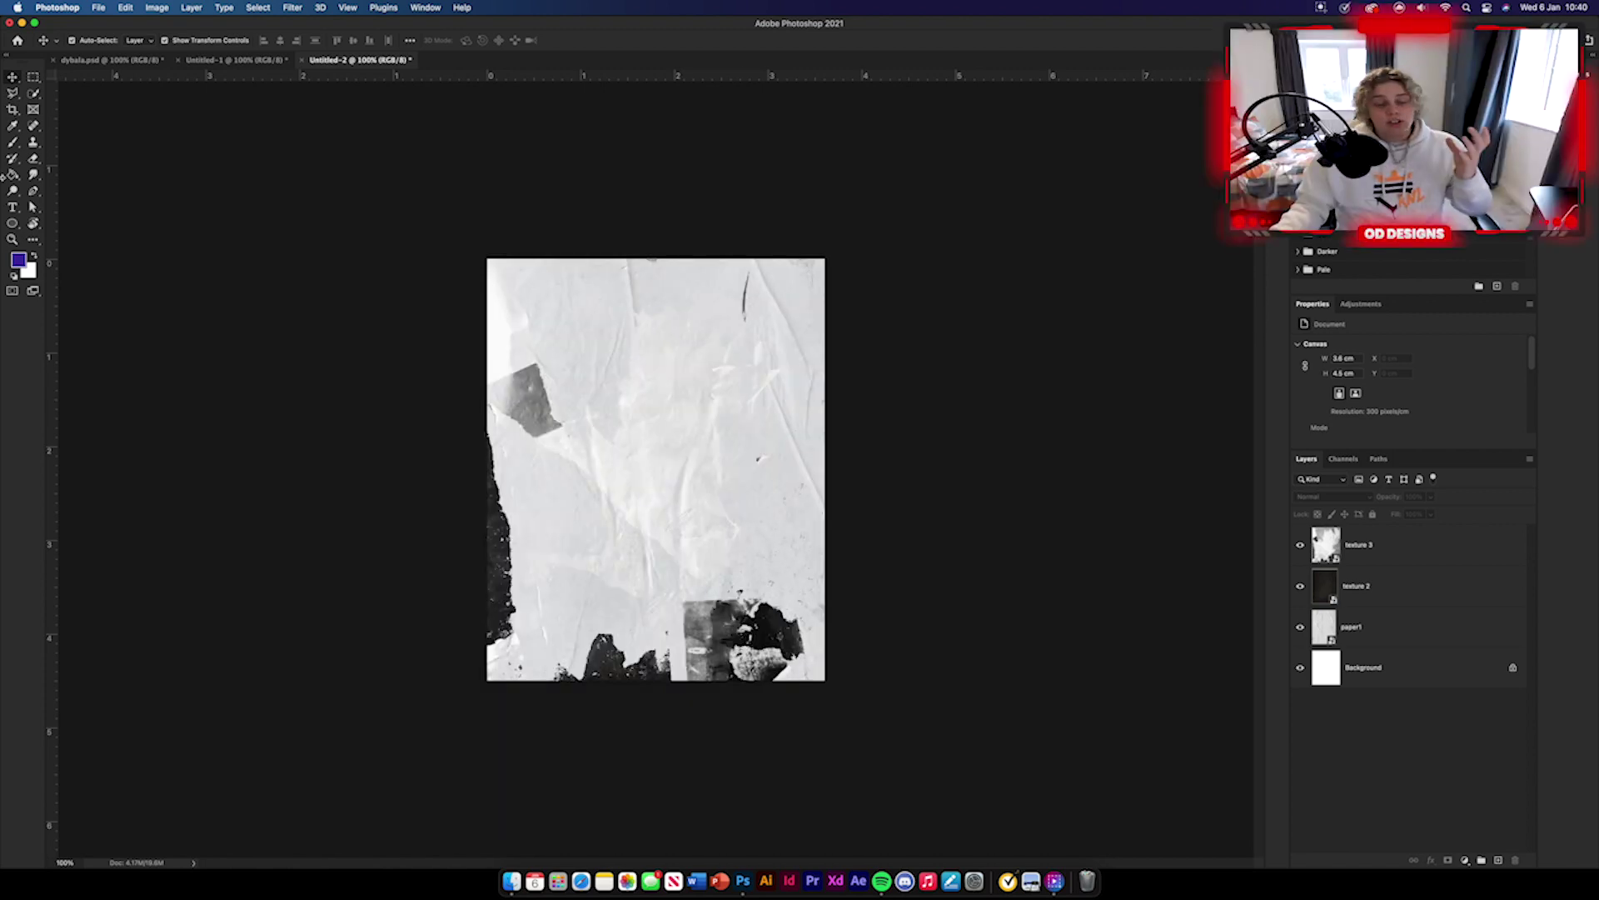
Step: Add the title DYBALA in Poppins Black, 17 pt, colour #ec7e87, and place it near the poster's upper-right corner
left_click(12, 206)
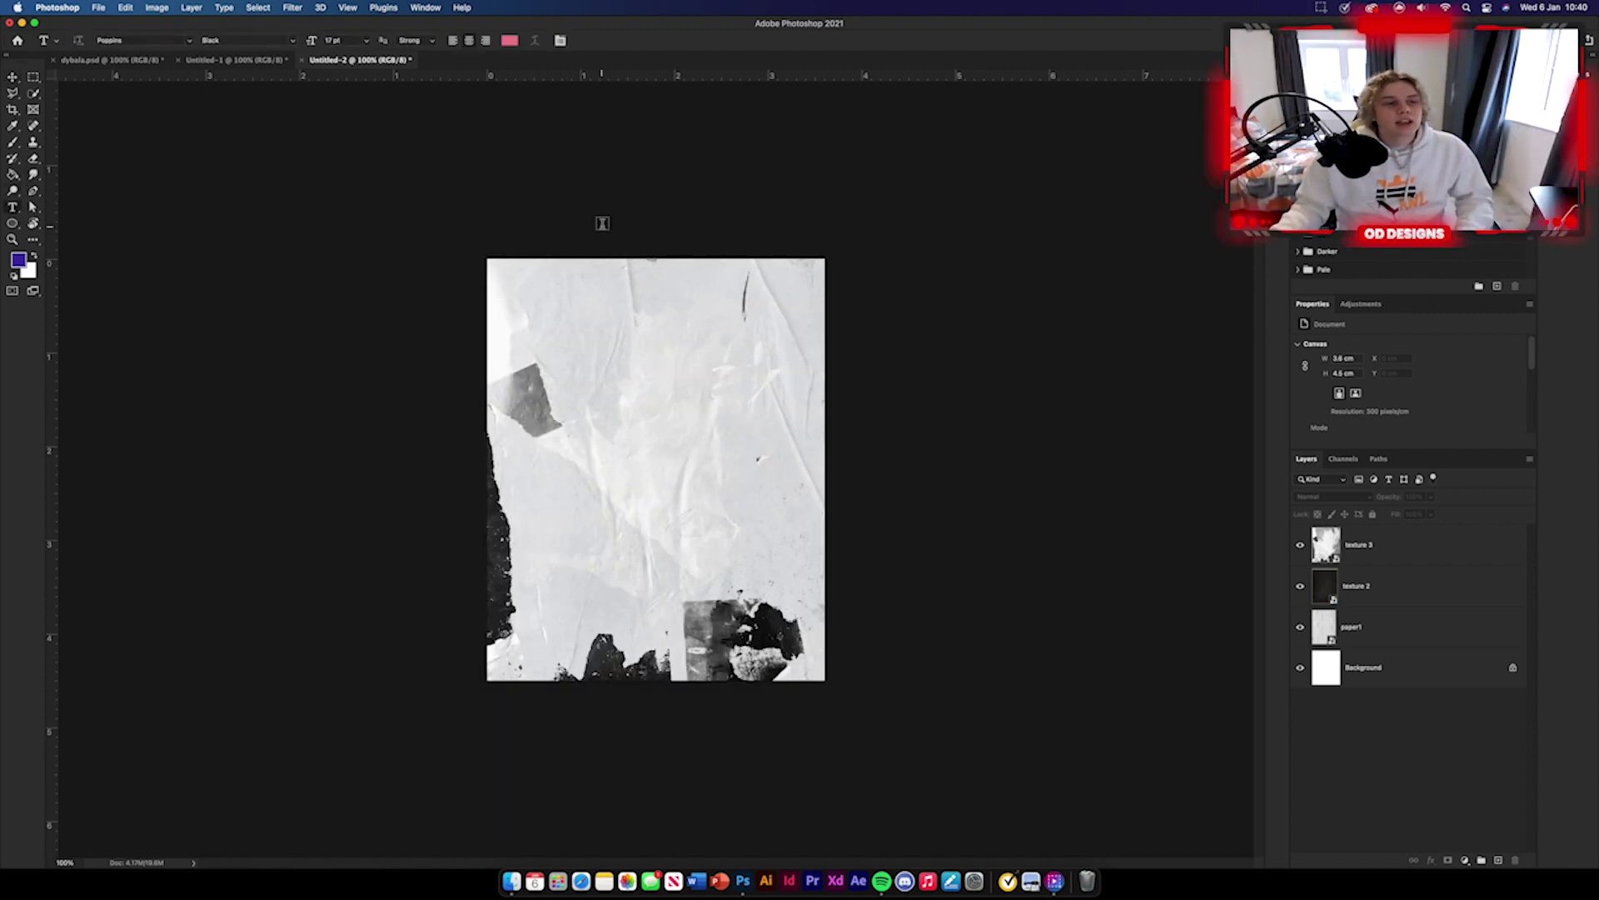
left_click(508, 41)
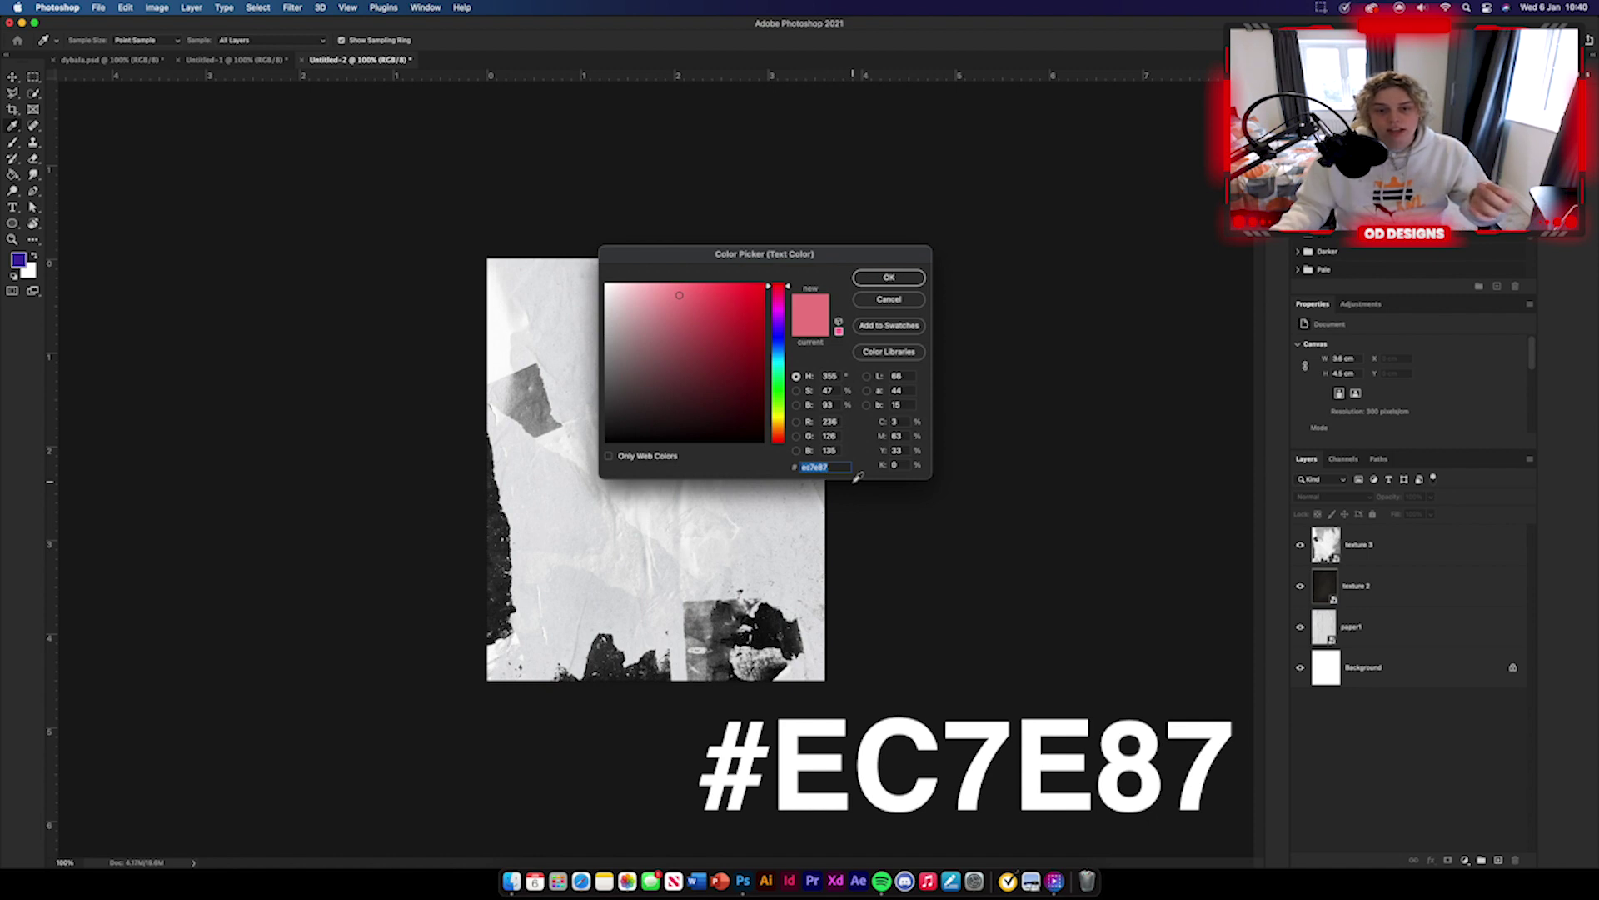
left_click(892, 281)
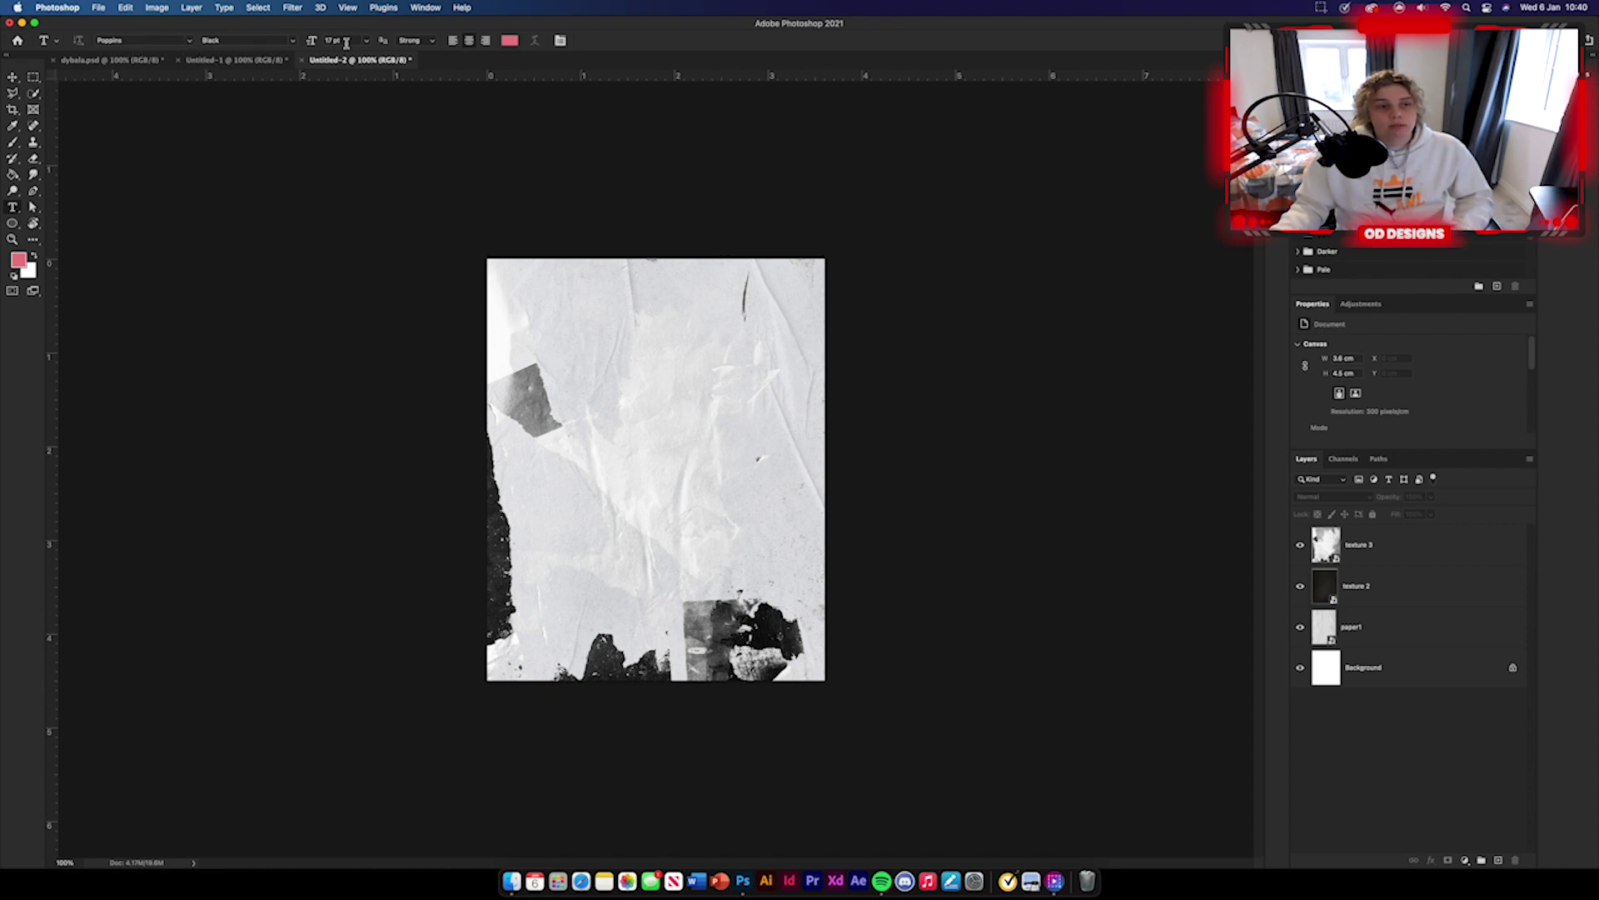
left_click(638, 291)
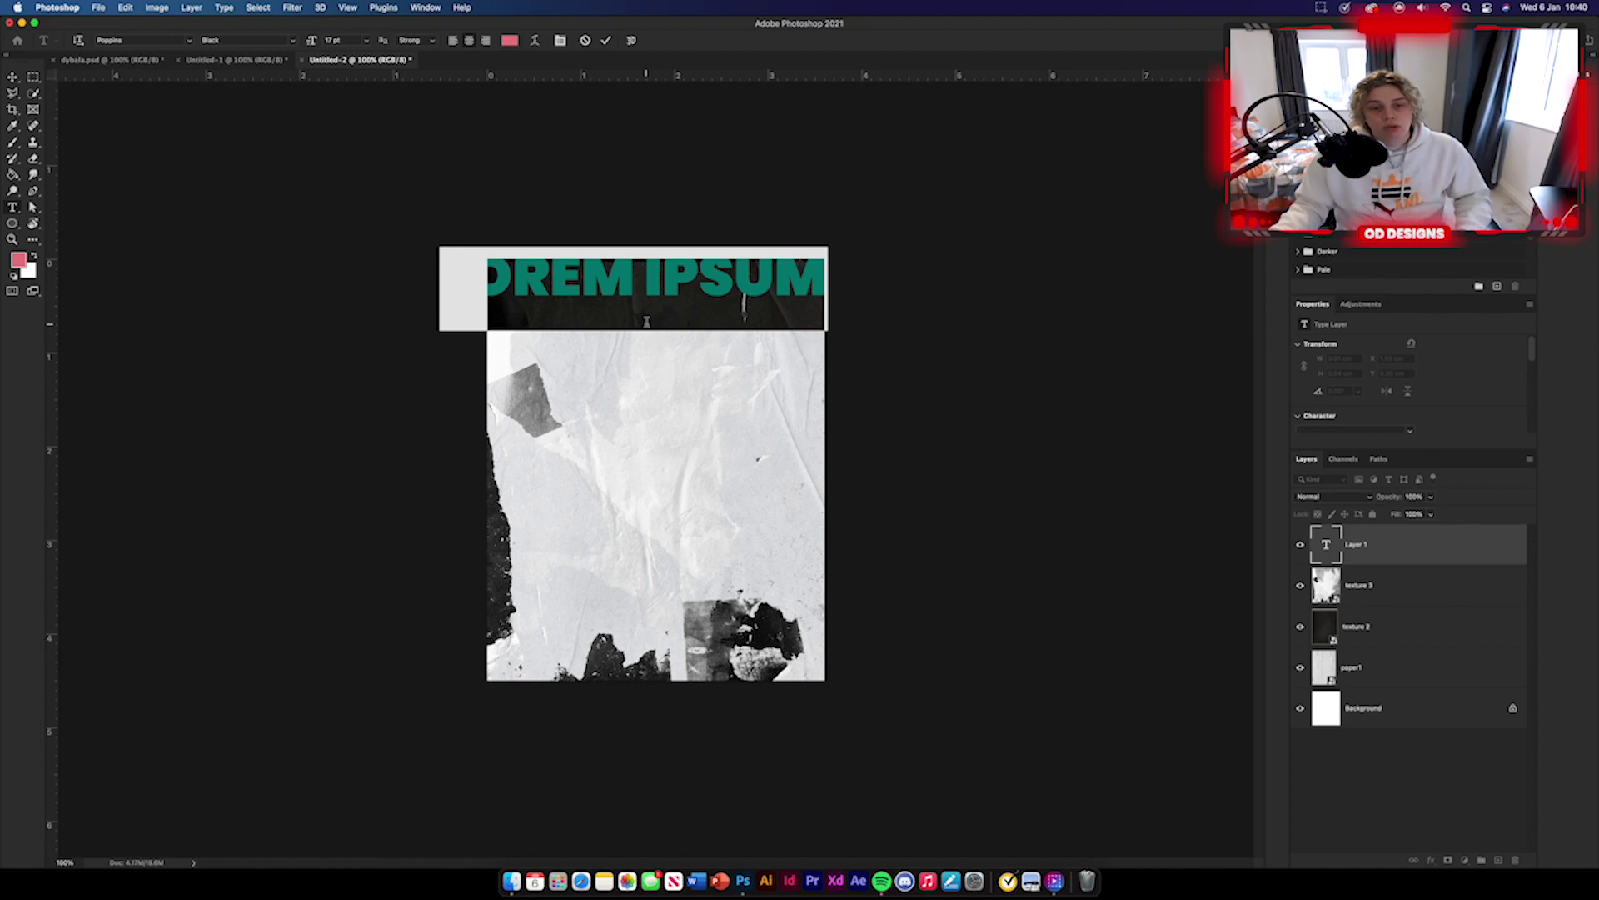
type("DYBALA")
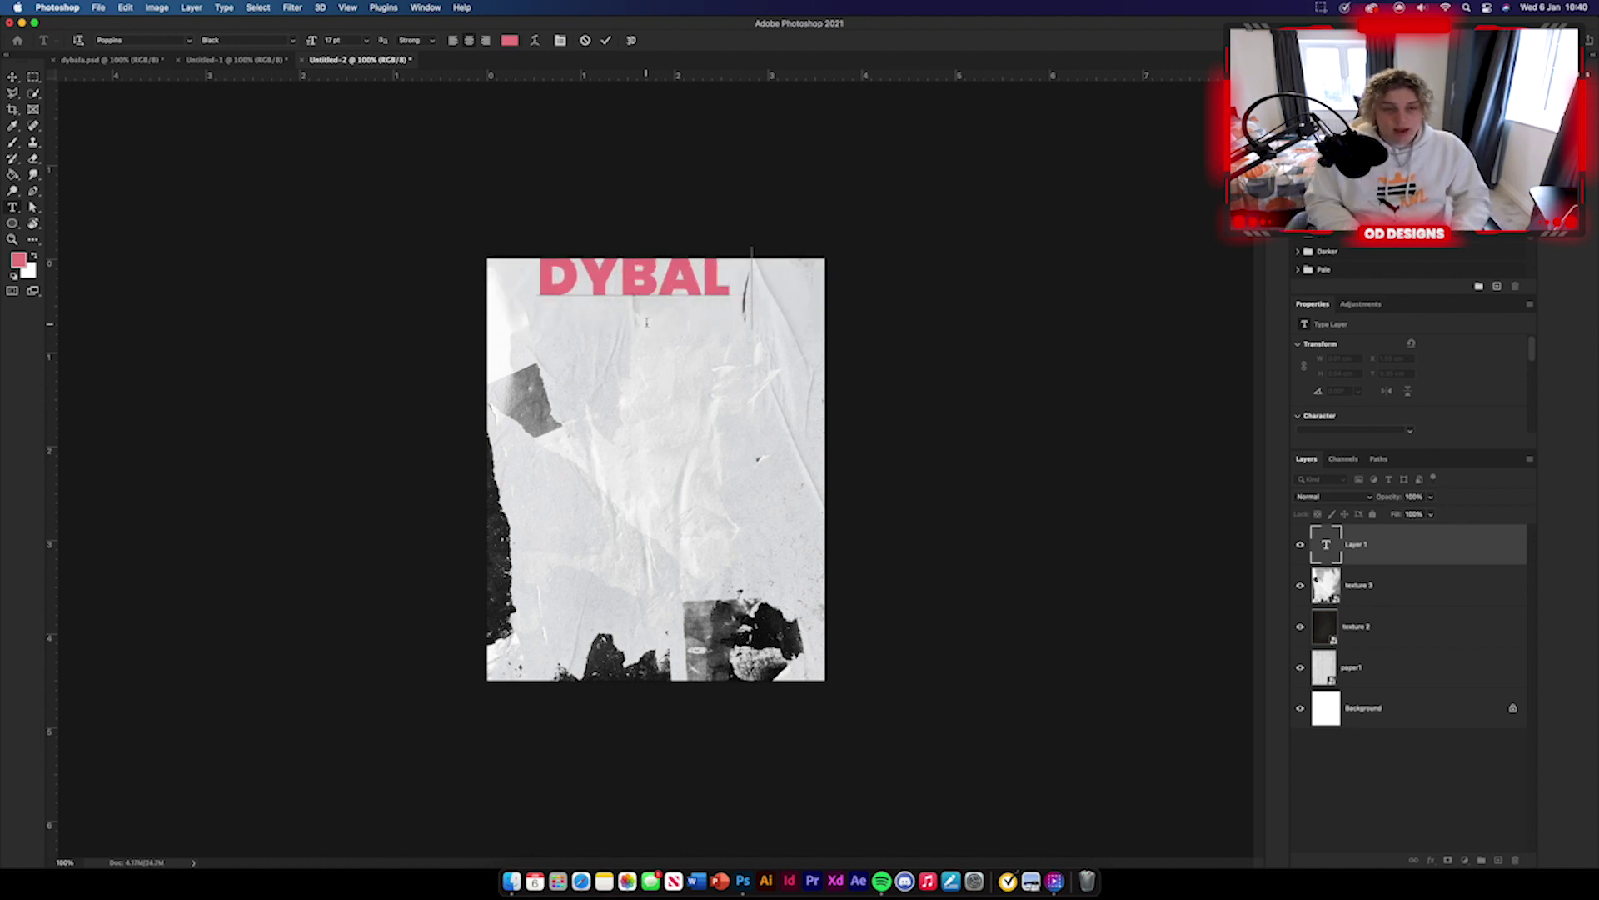
left_click(12, 77)
left_click_drag(678, 284, 736, 299)
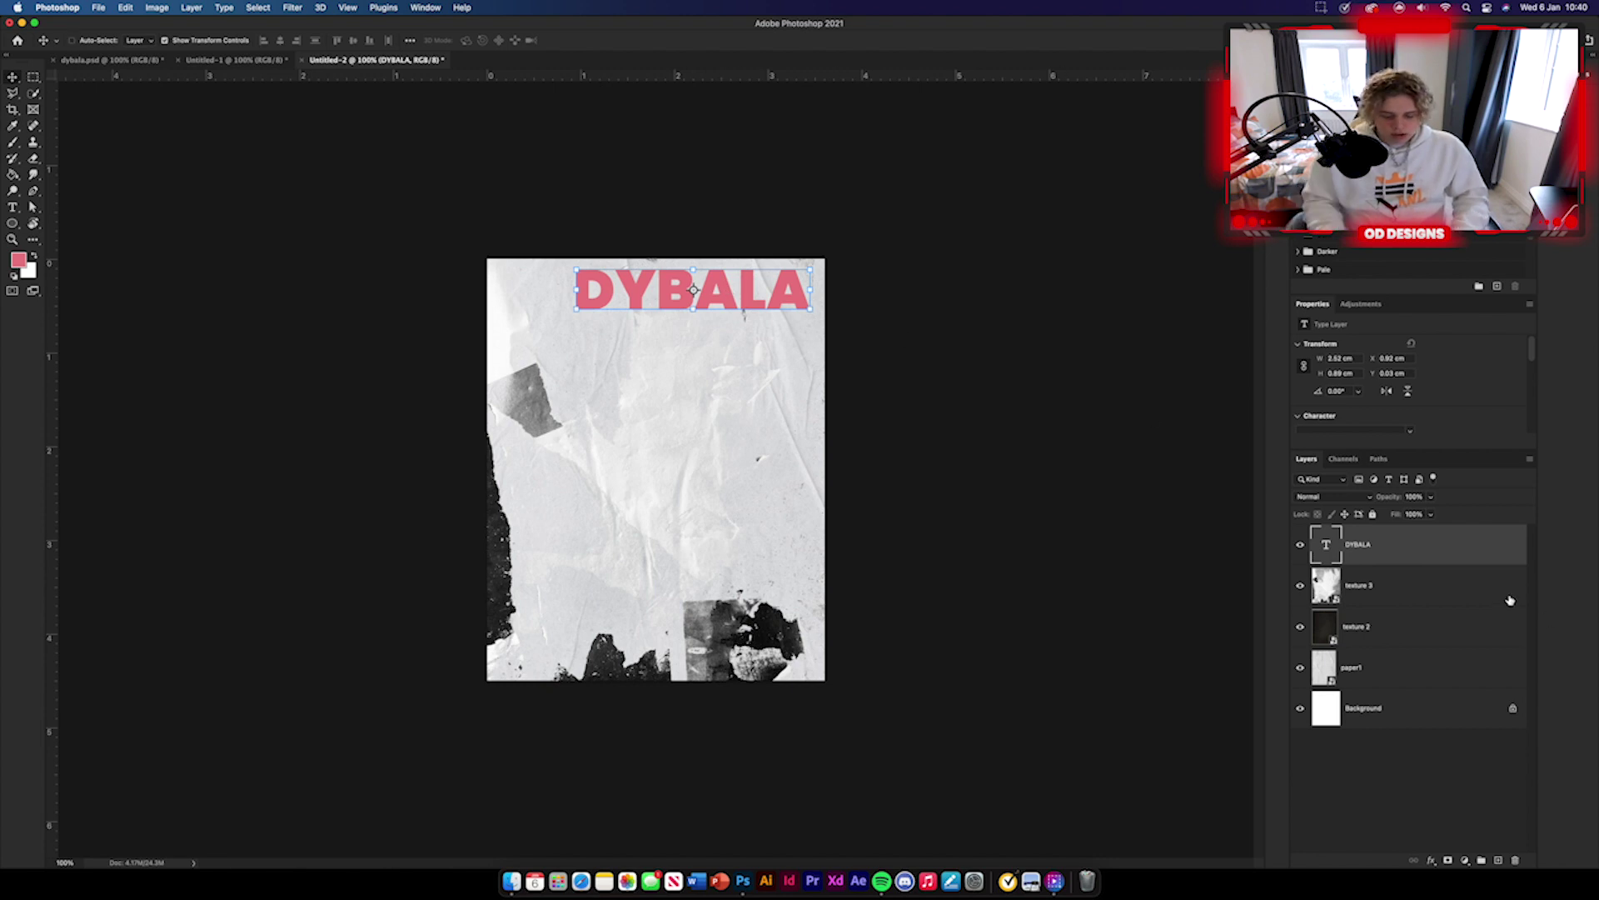
Step: Duplicate the DYBALA text layer and set the copy's fill to 0%
key("super+j")
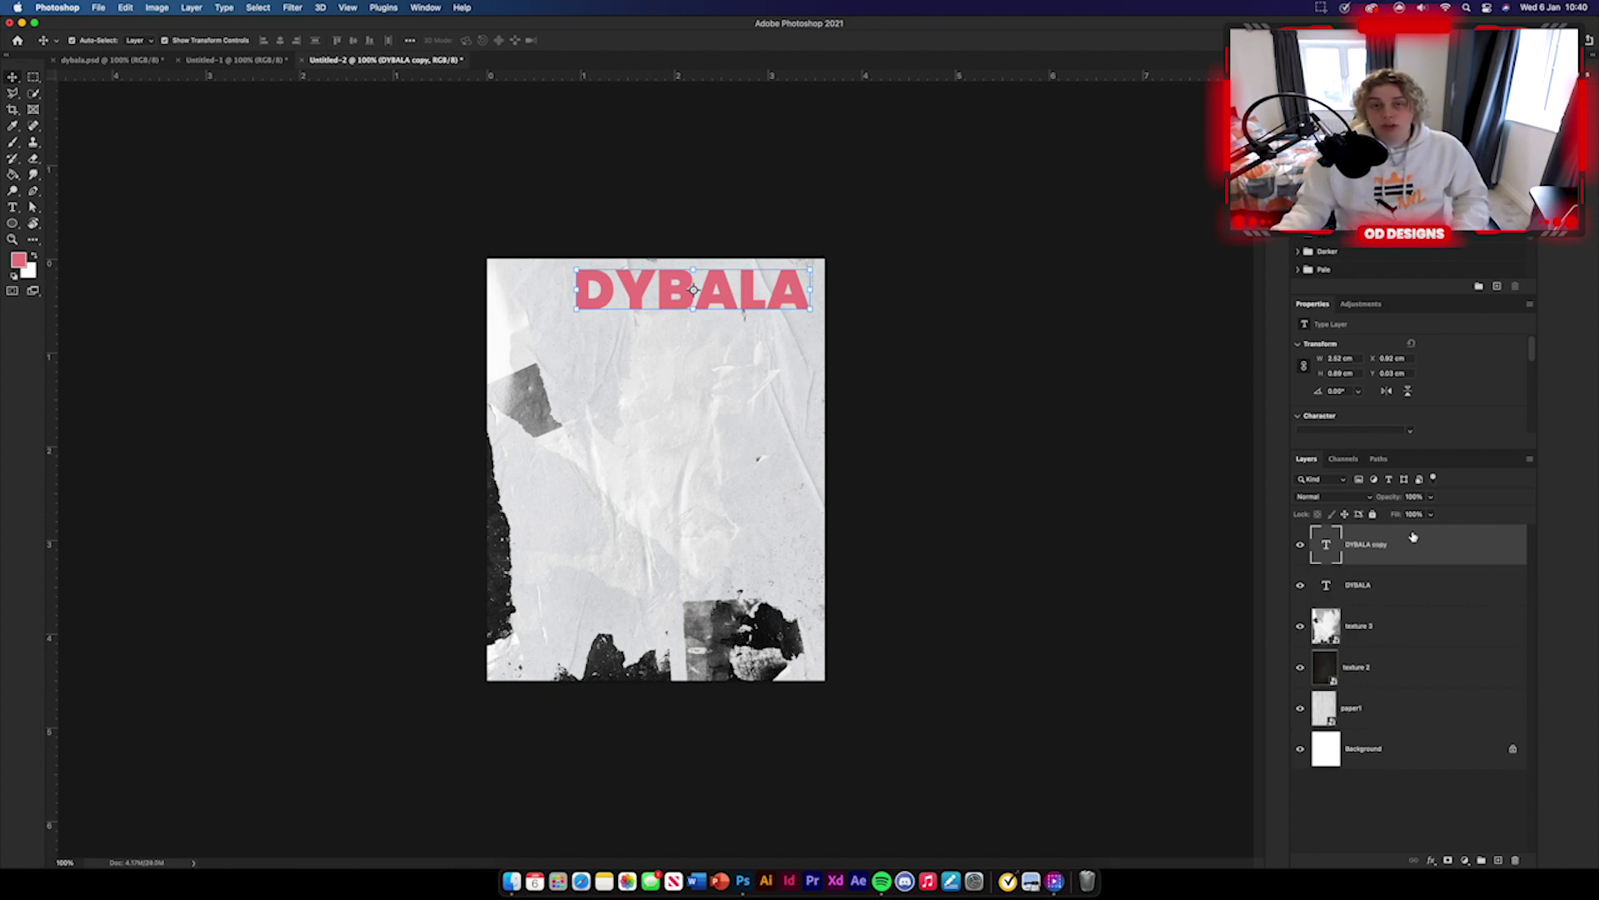
left_click_drag(1430, 514, 737, 485)
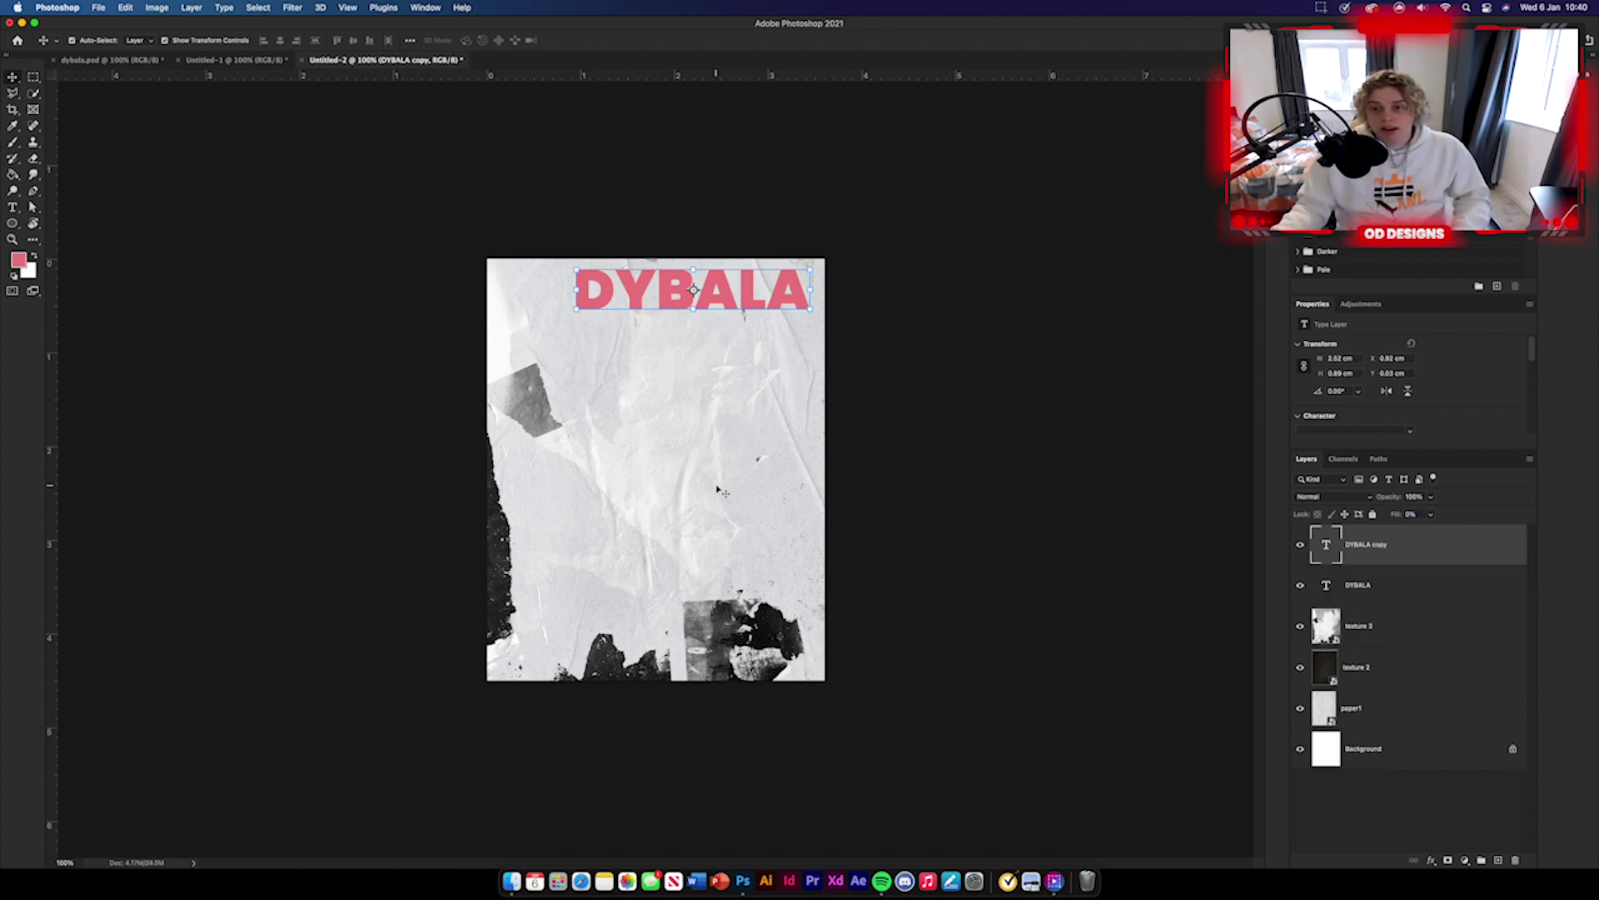
Step: Give the DYBALA copy a thin outside stroke in the title's pink, slightly thicker than 1 px
double_click(1422, 552)
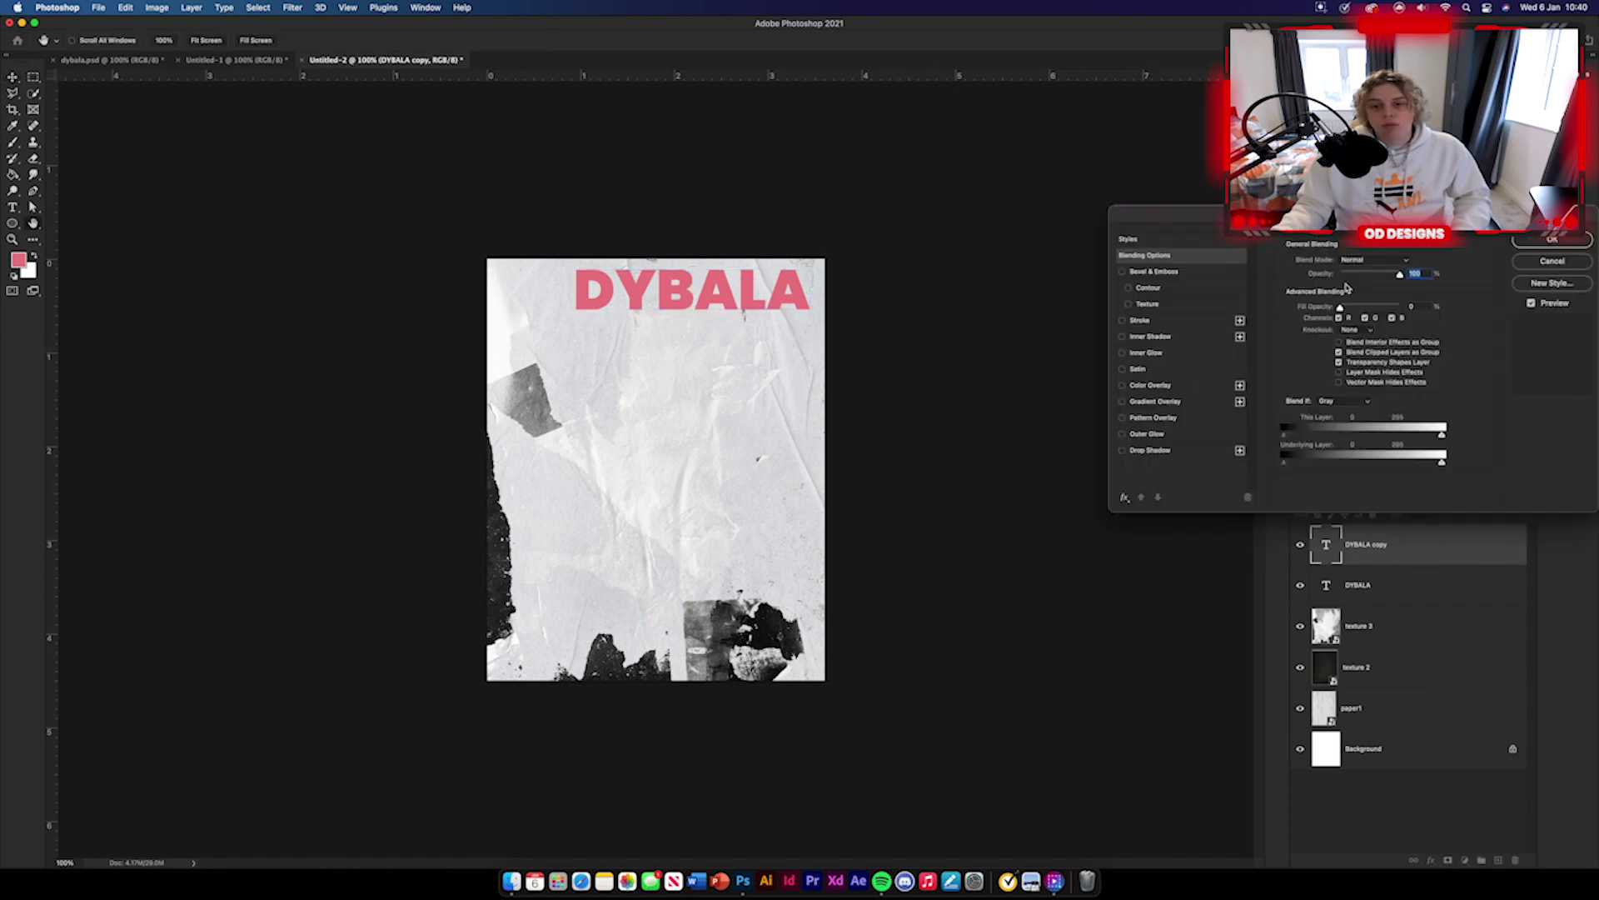
left_click(1157, 321)
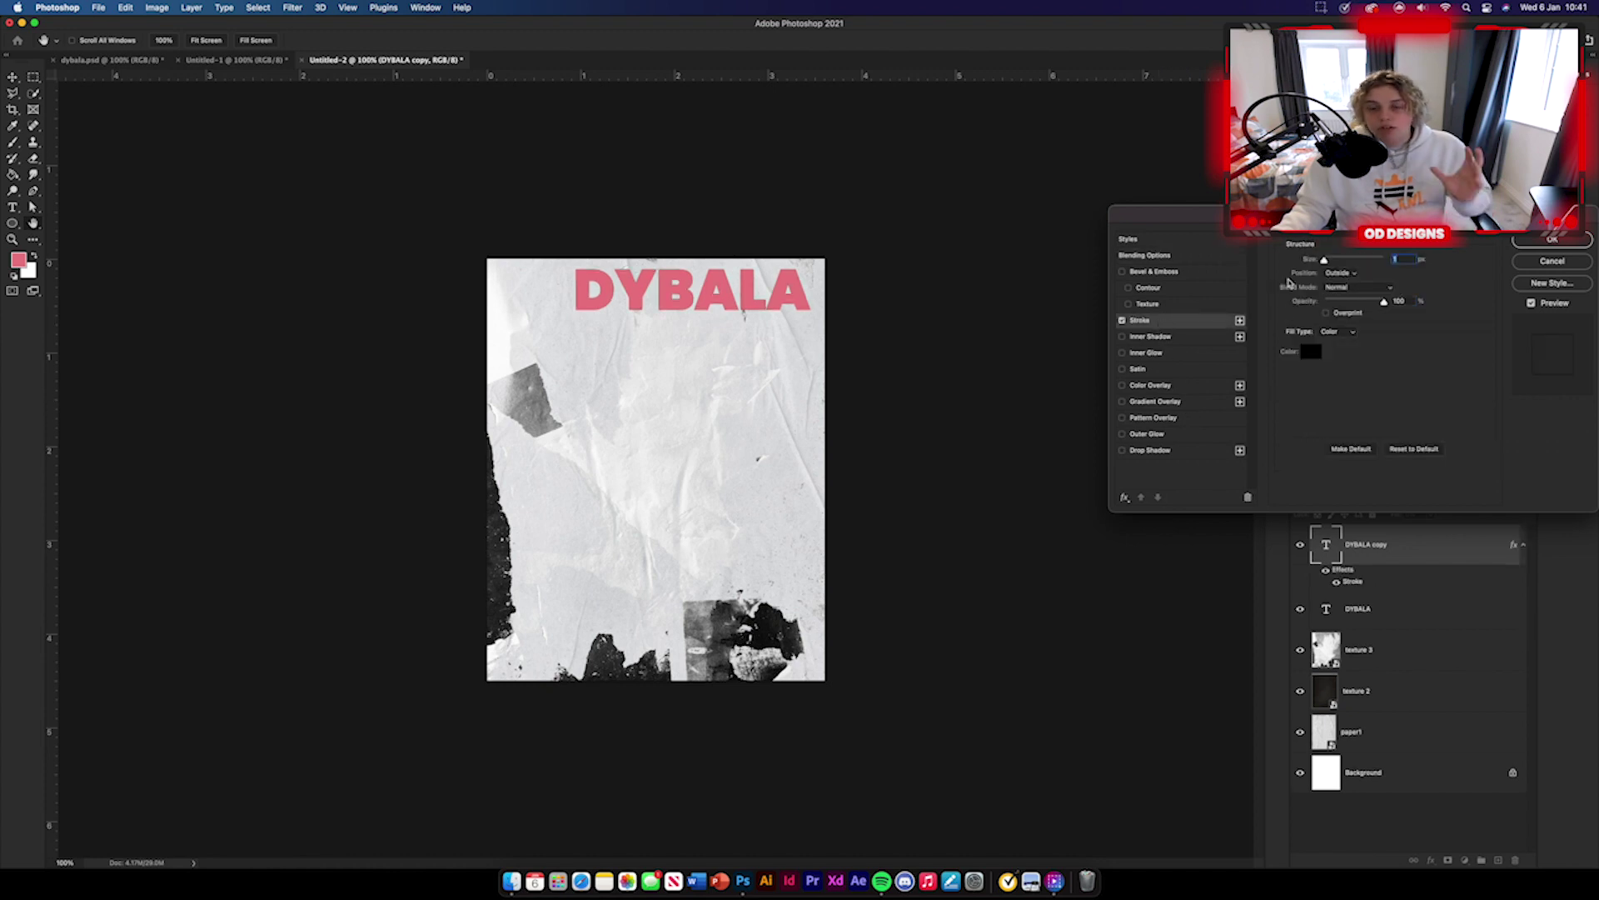
left_click(1312, 352)
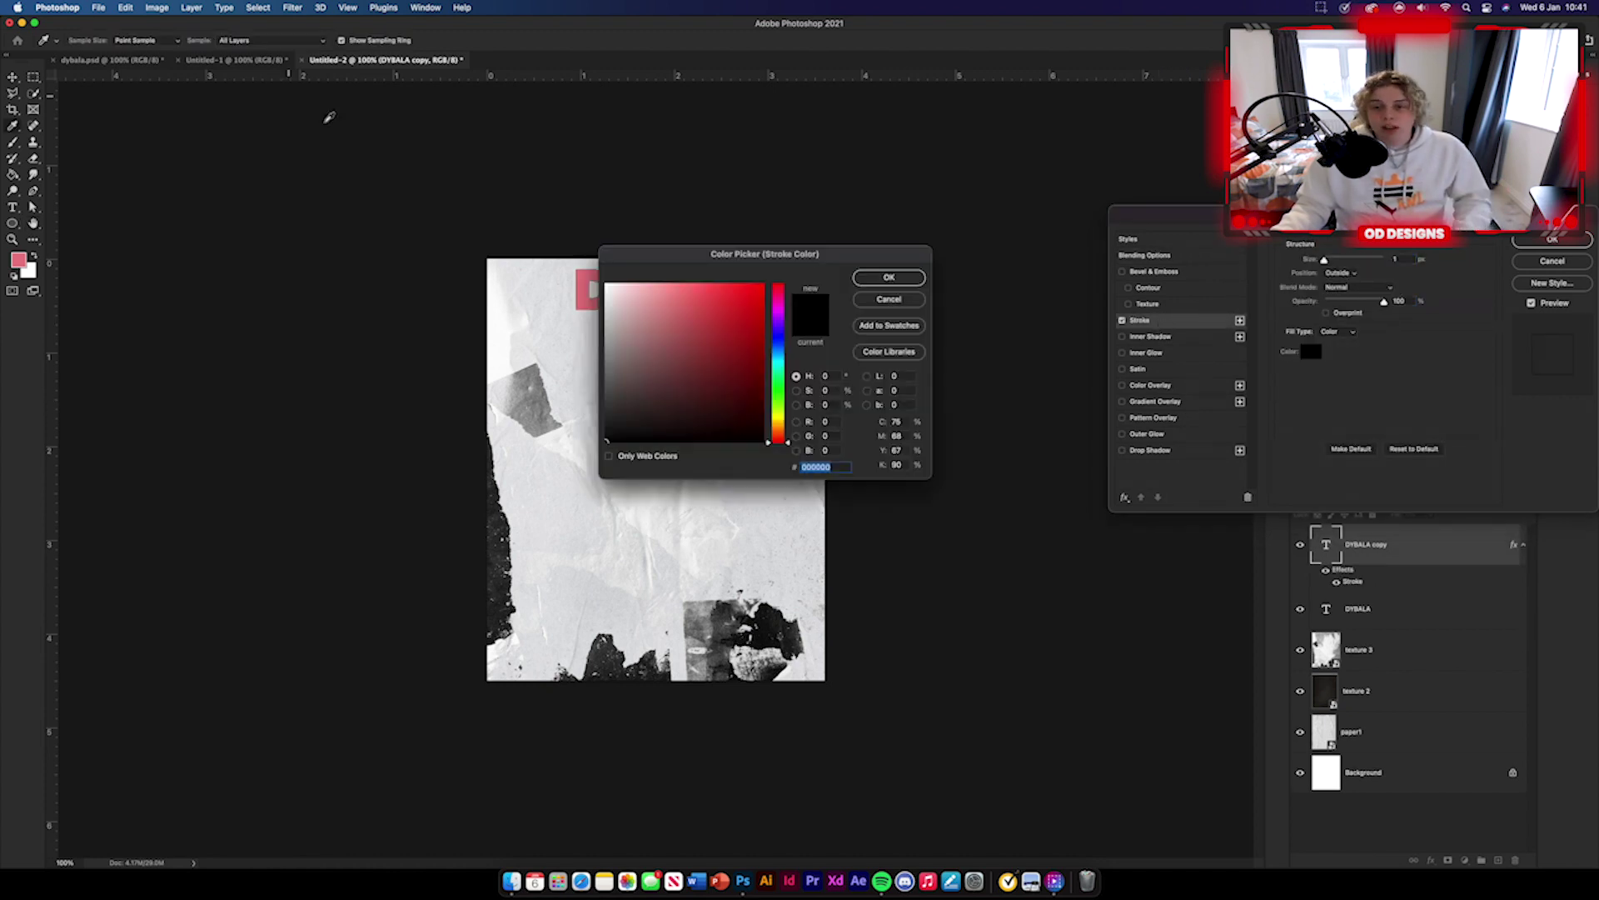
left_click(589, 286)
left_click(886, 277)
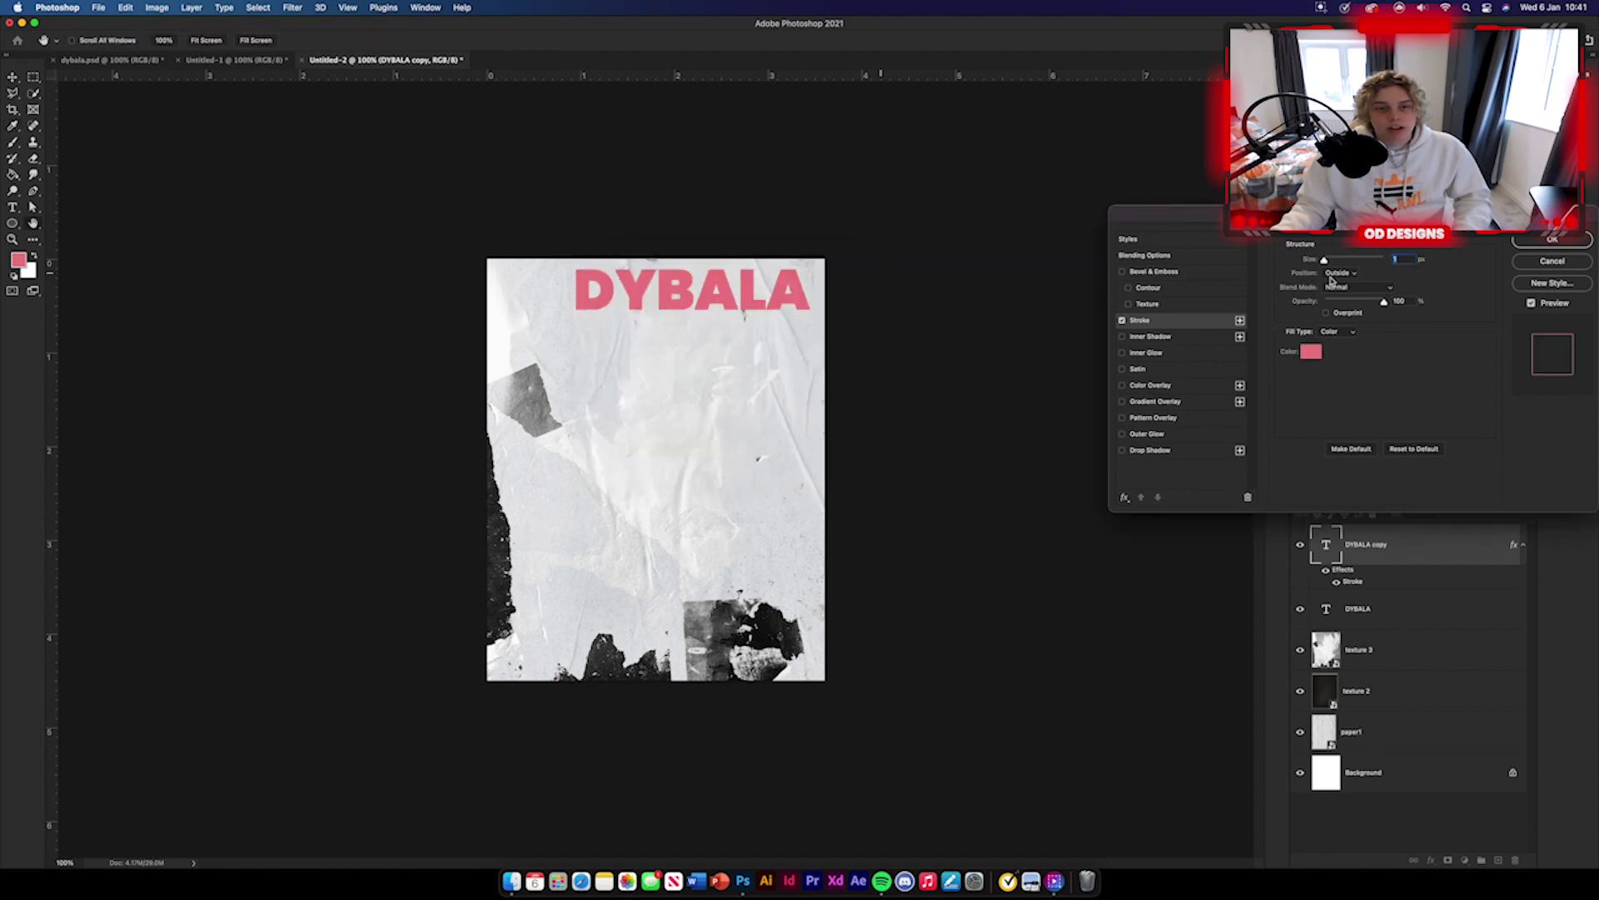
left_click_drag(1323, 260, 1326, 262)
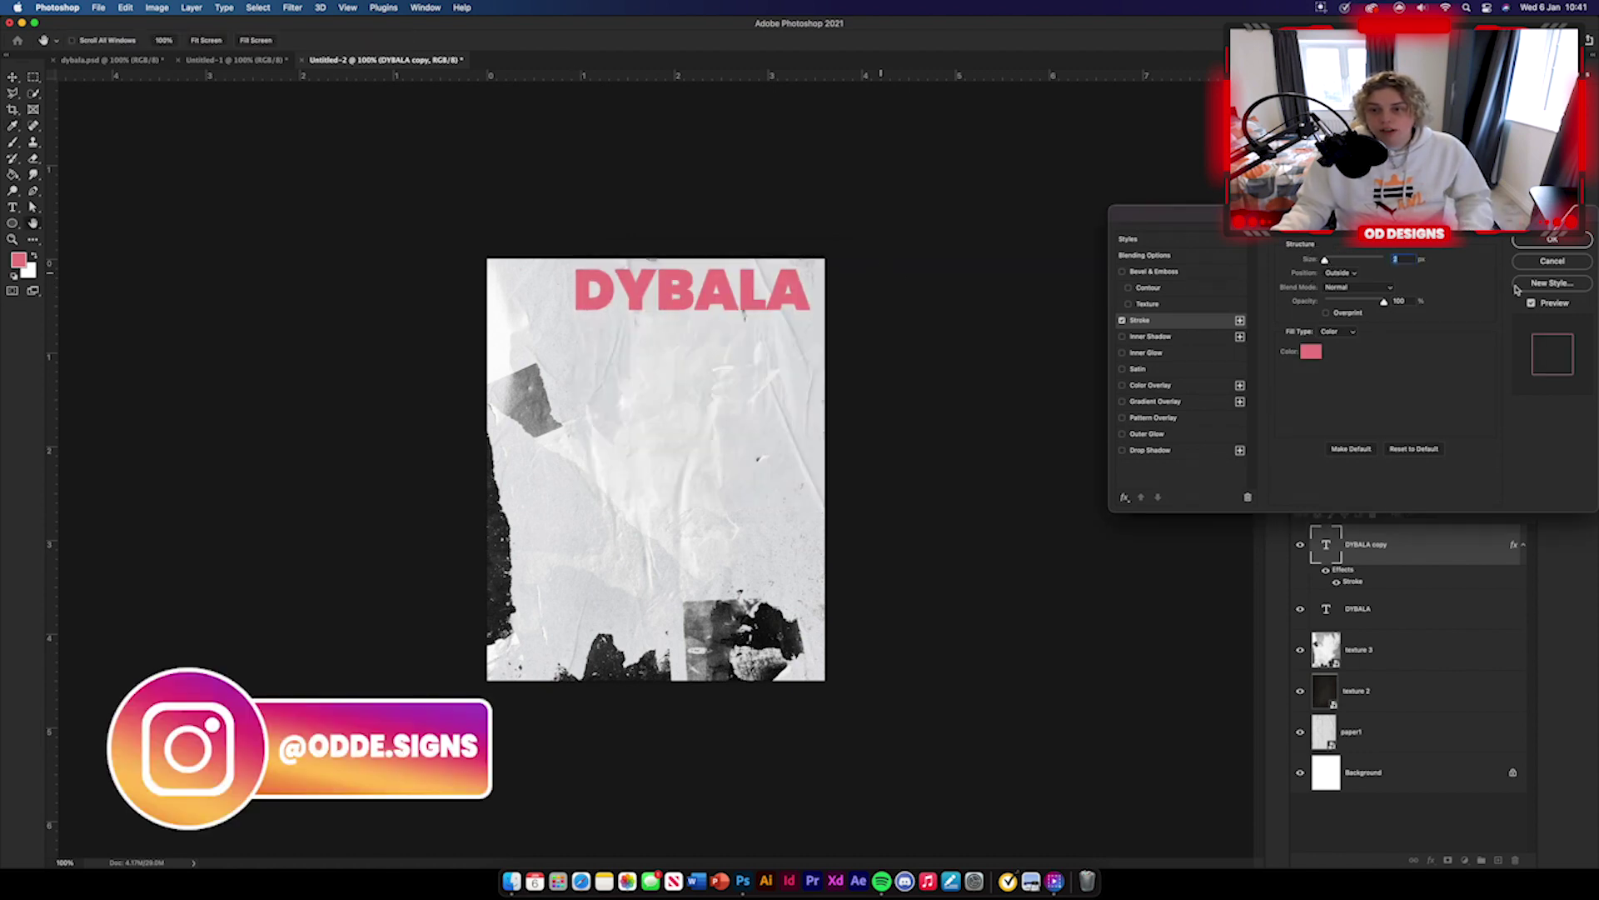
left_click(1552, 240)
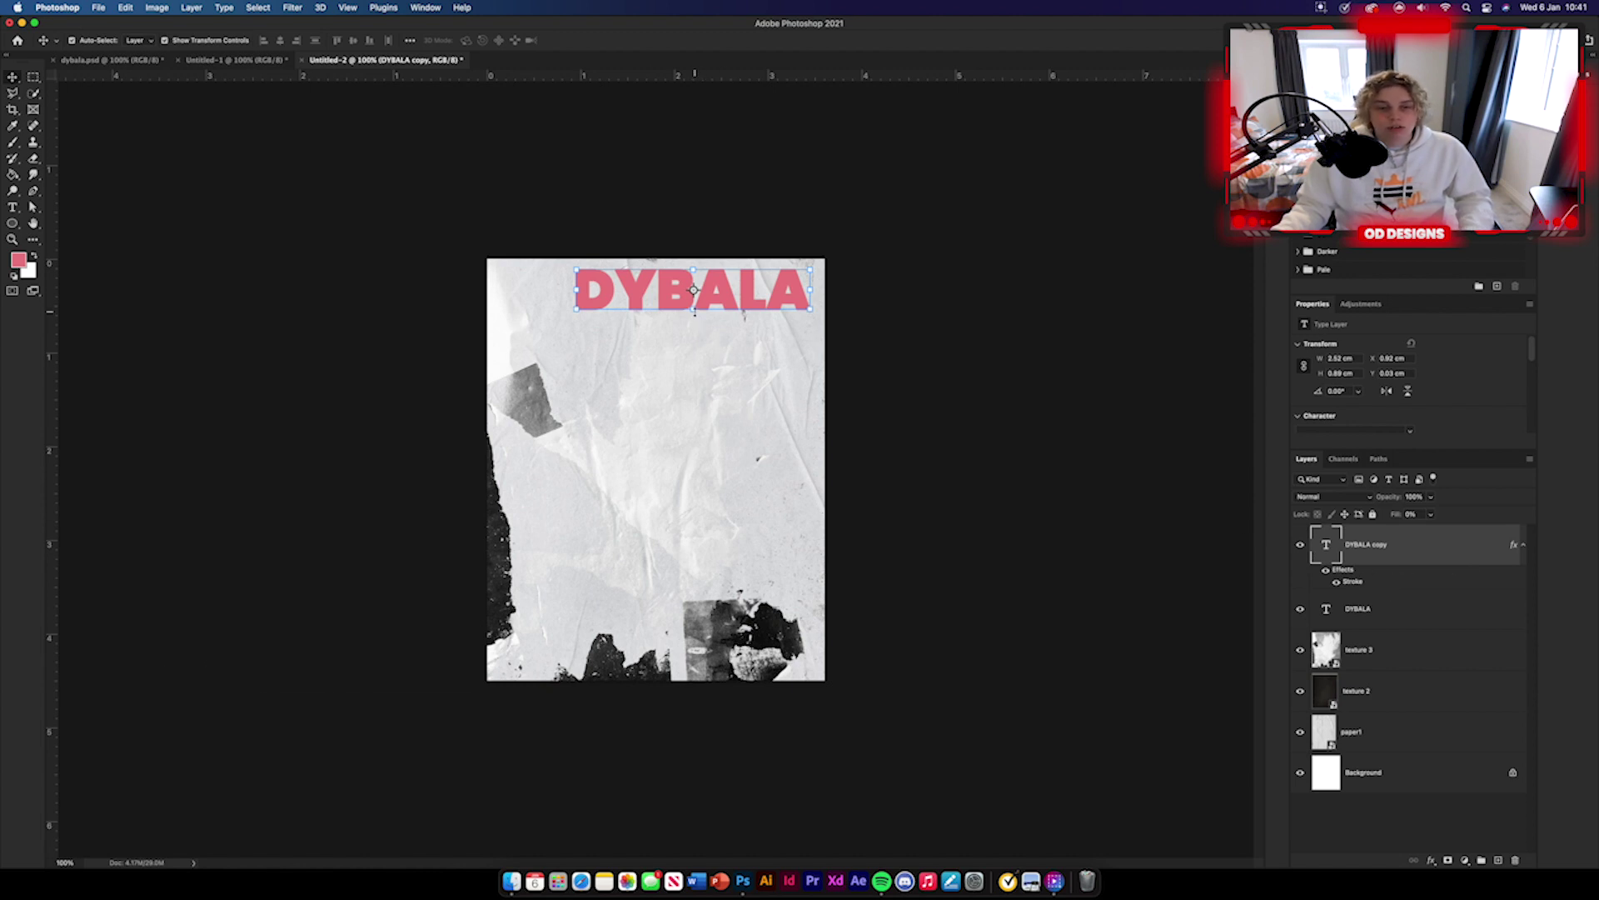
Step: Enlarge the outlined DYBALA copy and place it around the solid title so it runs off the poster's right edge
left_click_drag(693, 311, 676, 408)
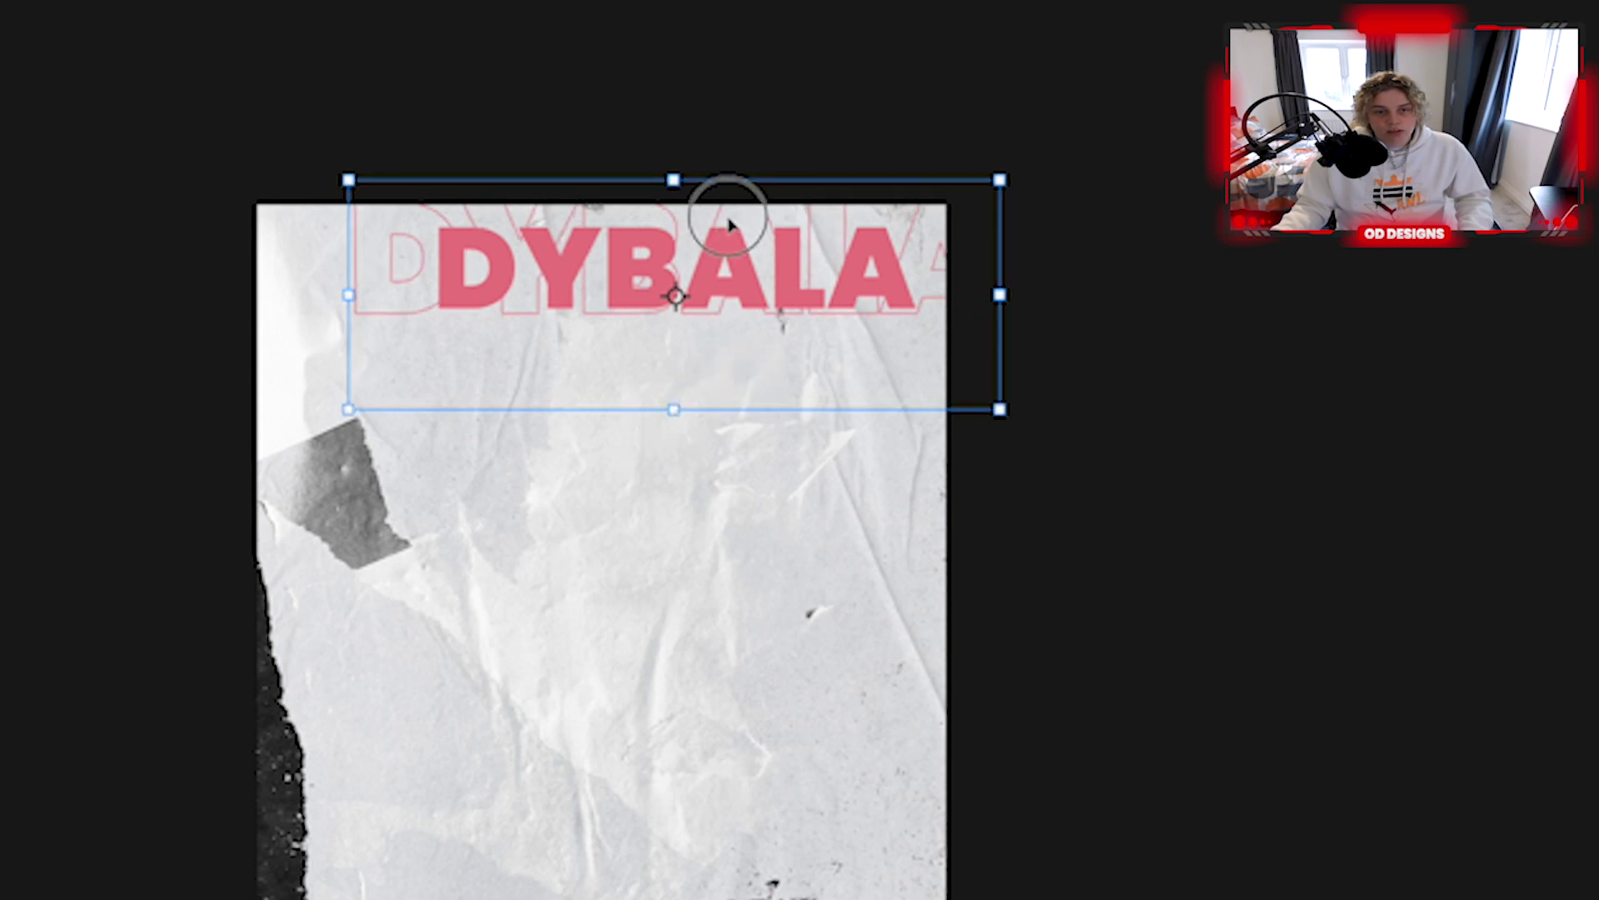
left_click_drag(726, 210, 726, 232)
key("Return")
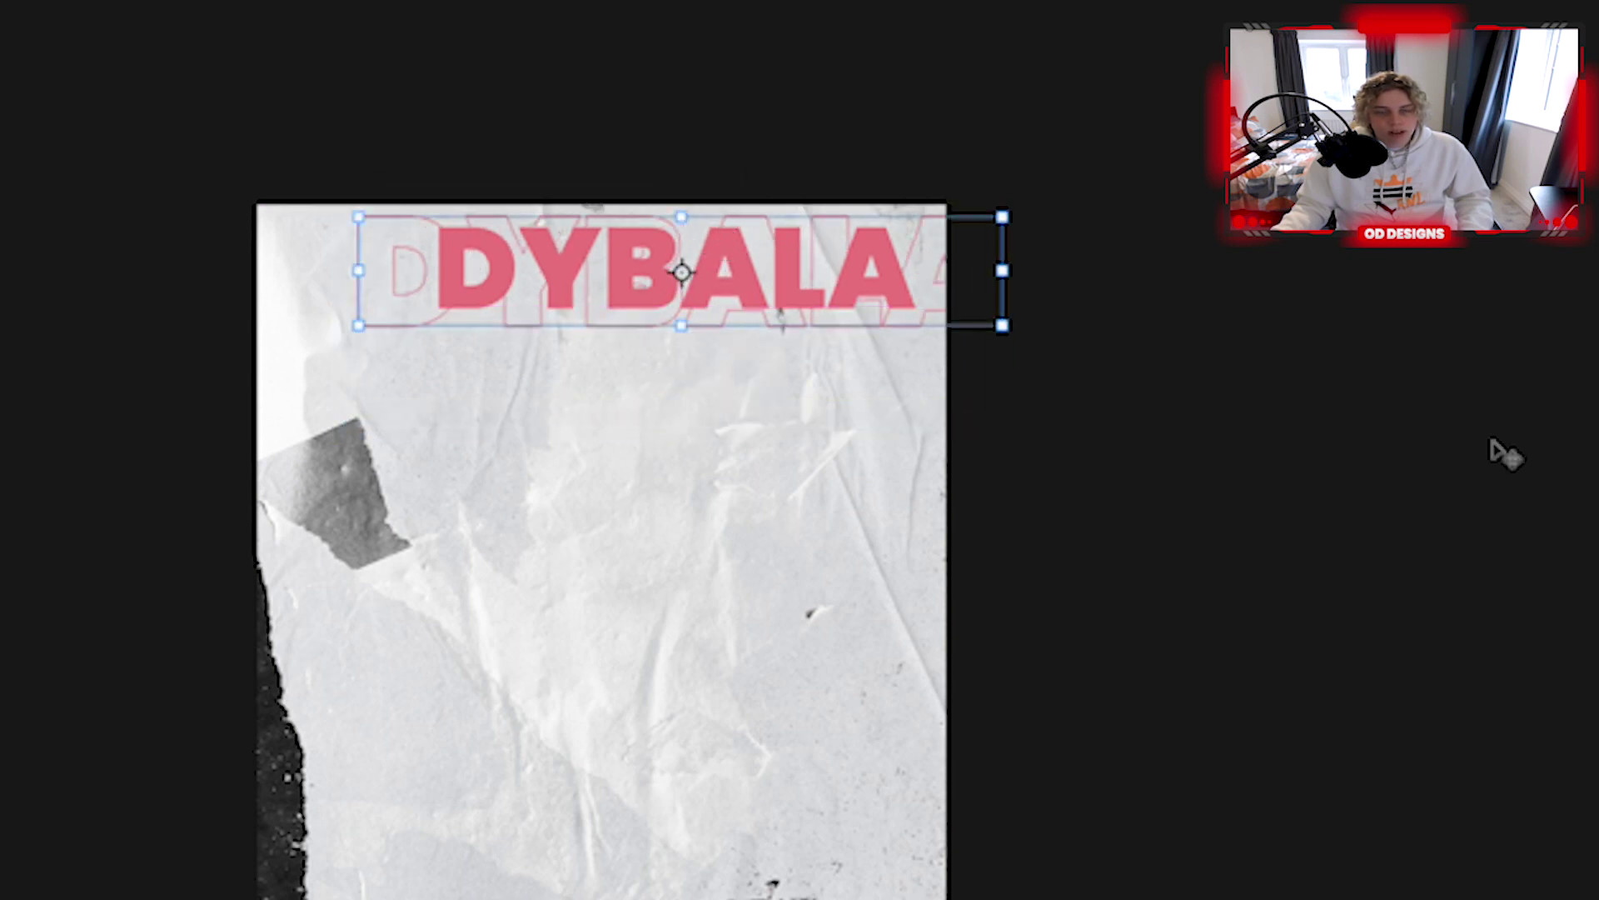
left_click(1493, 442)
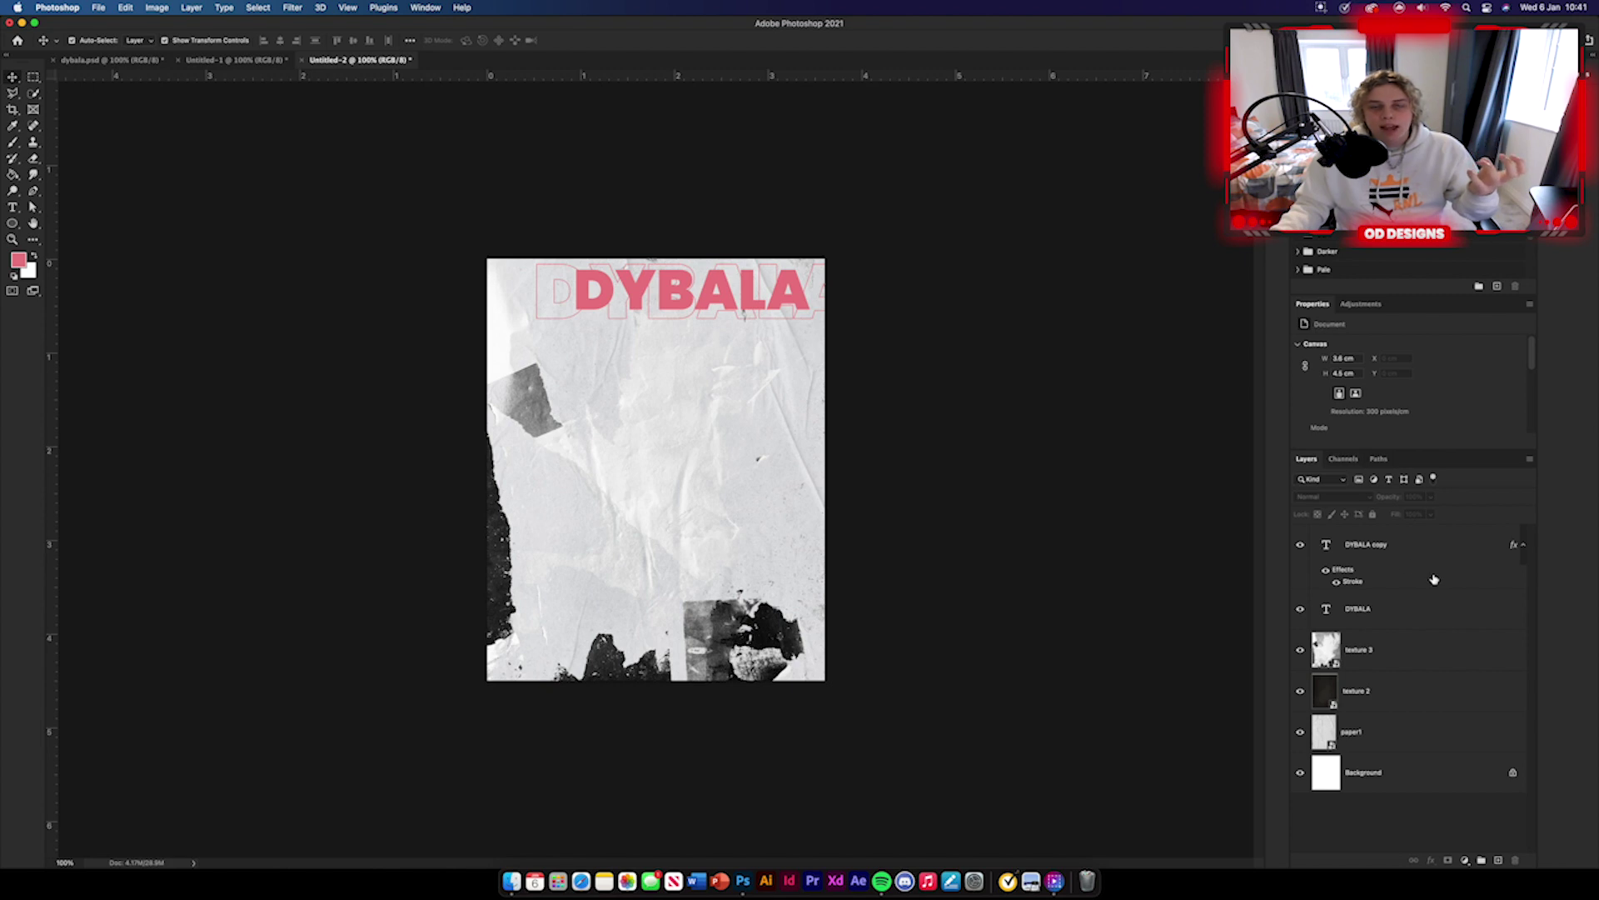
Step: Add a Multiply drop shadow to the solid DYBALA text layer and reduce the shadow's size to a few pixels
double_click(1416, 602)
left_click(1170, 452)
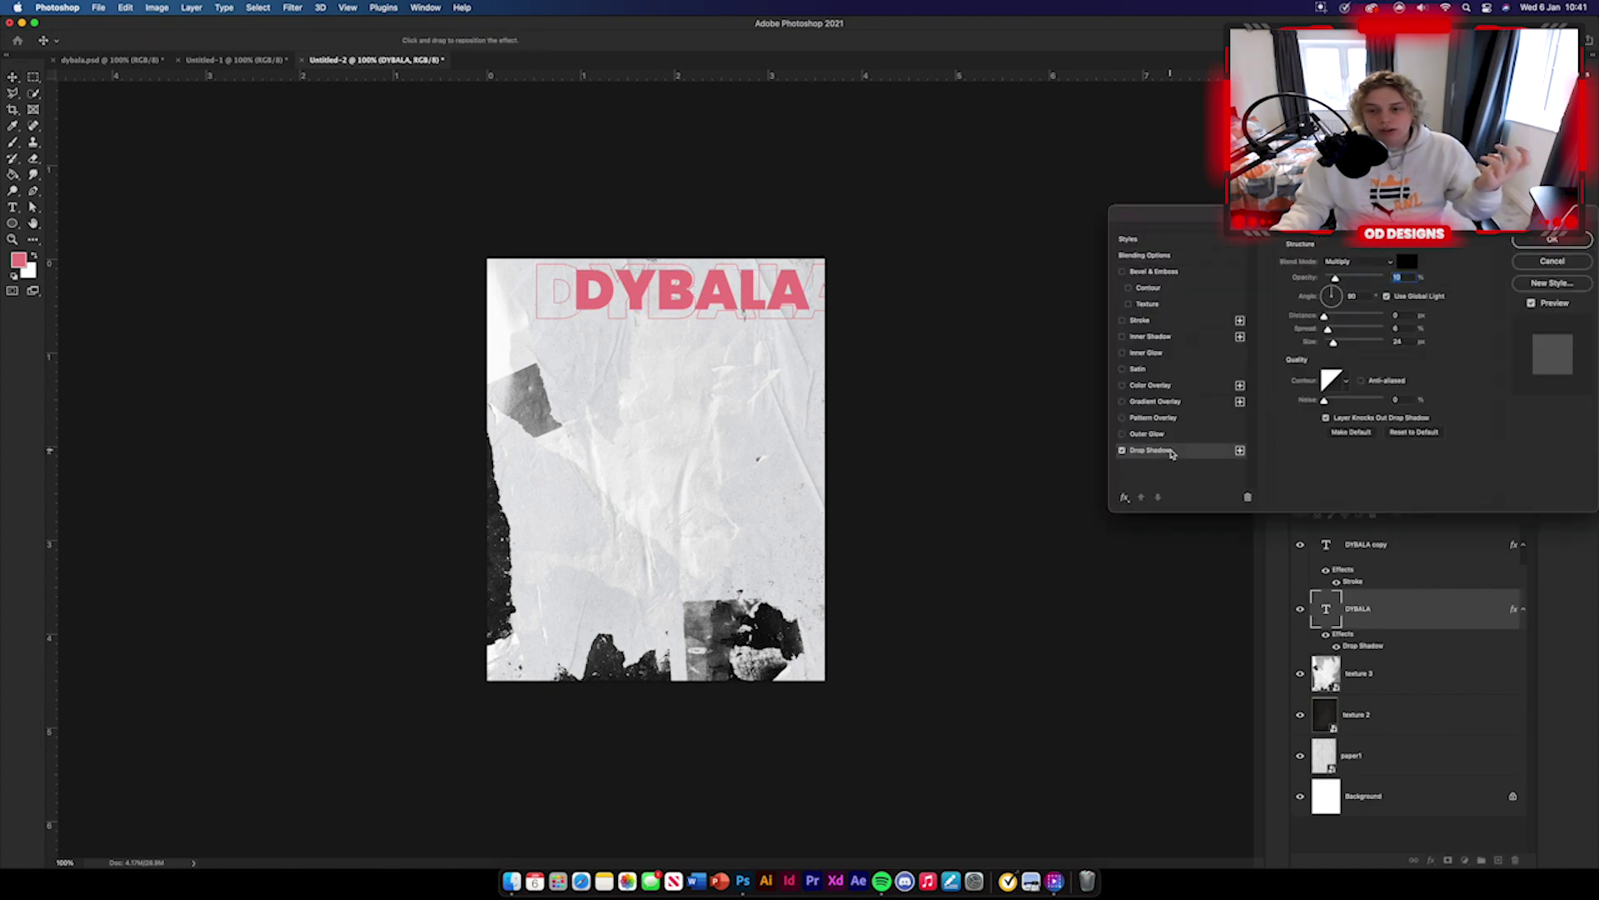
left_click_drag(1335, 343, 1327, 346)
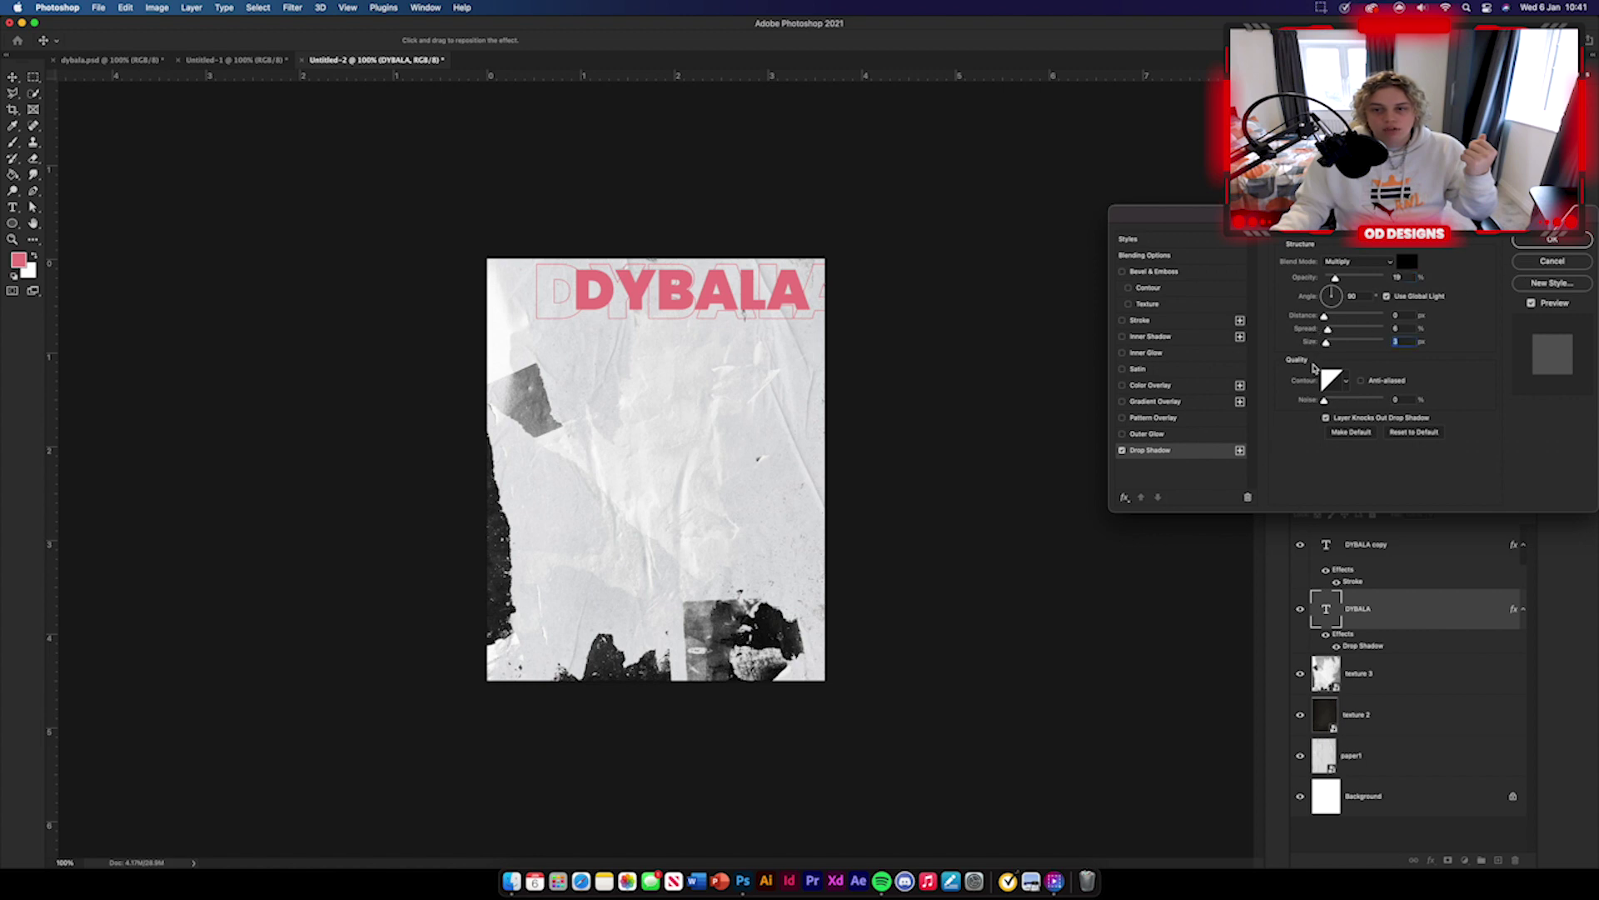
left_click(1551, 240)
left_click(1025, 436)
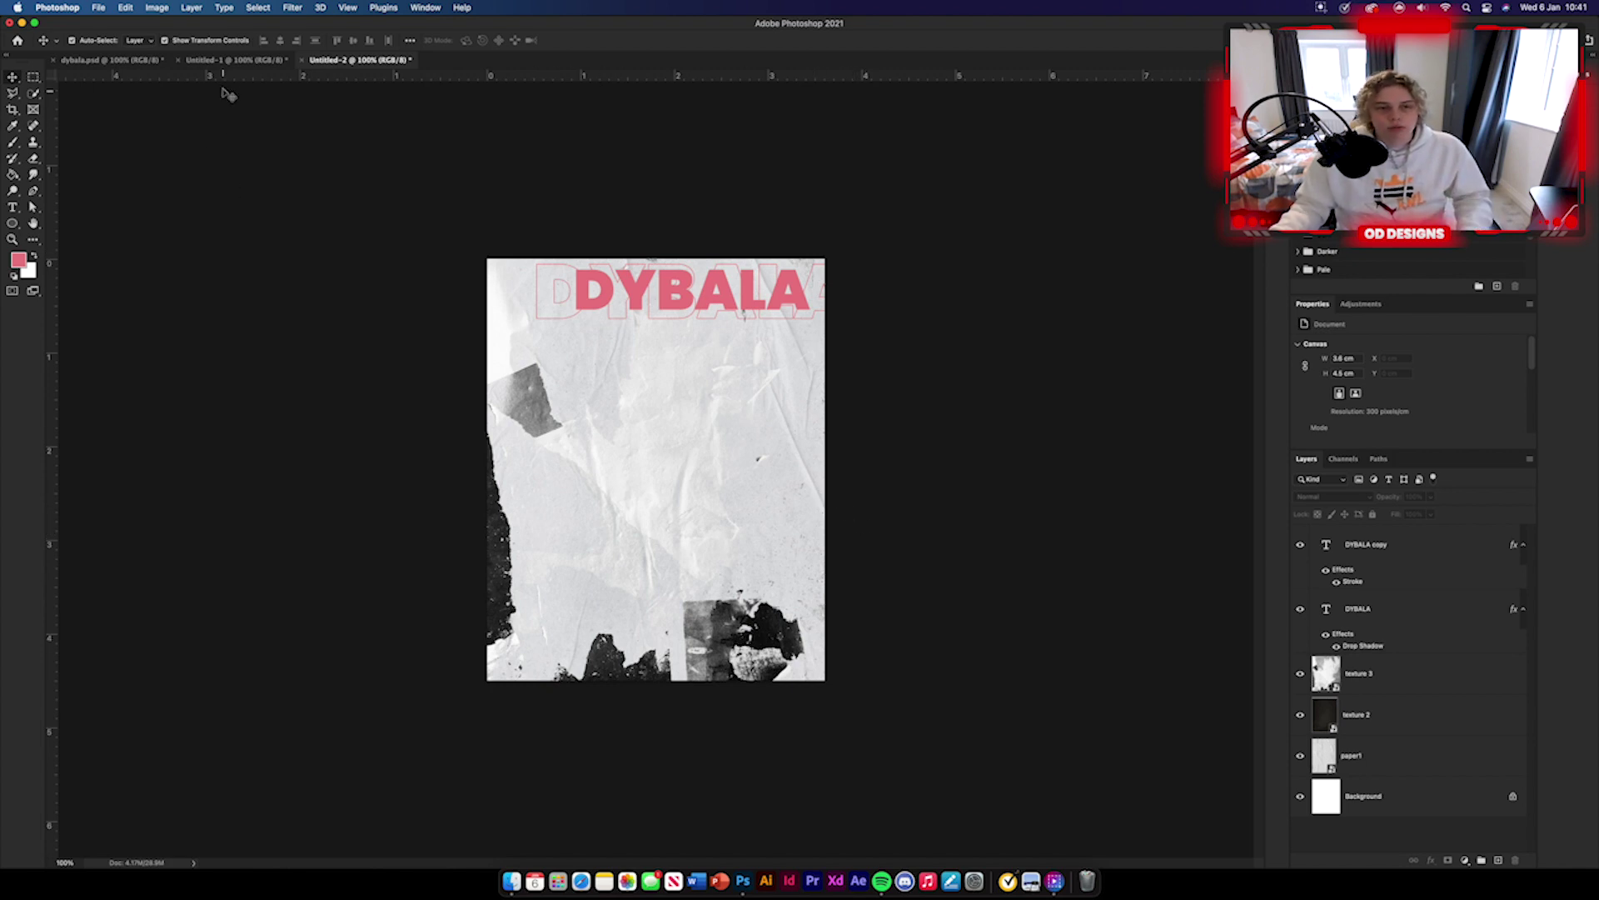
Step: Copy the rectangles group from the Untitled-1 document into the Untitled-2 poster above the DYBALA text layers
left_click(252, 63)
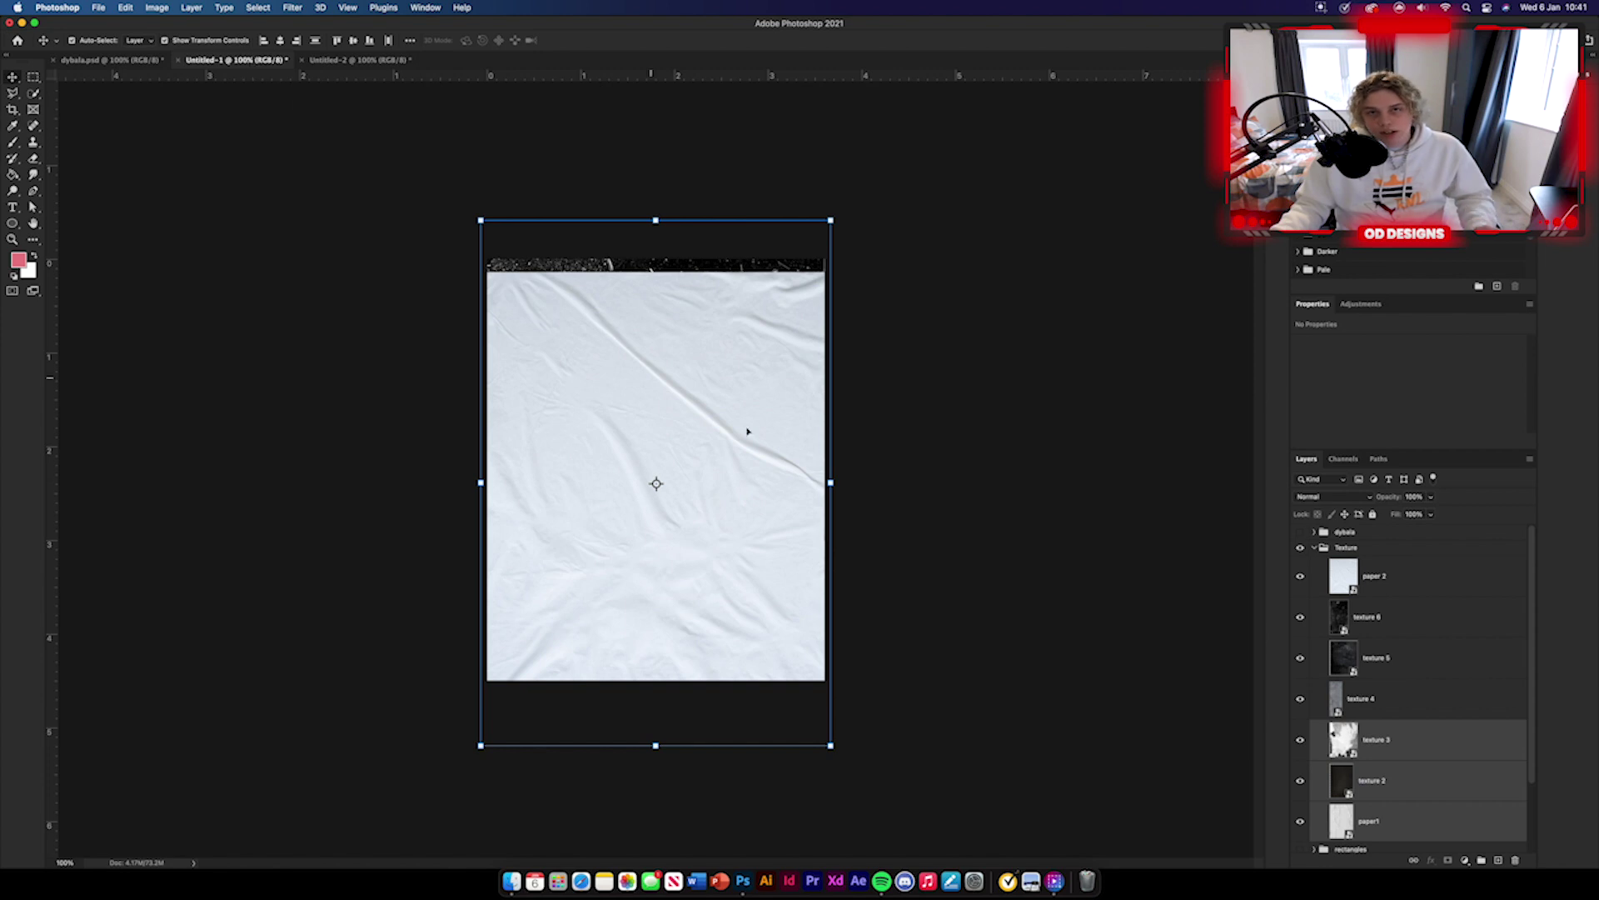
scroll(1330, 601, "down", 2)
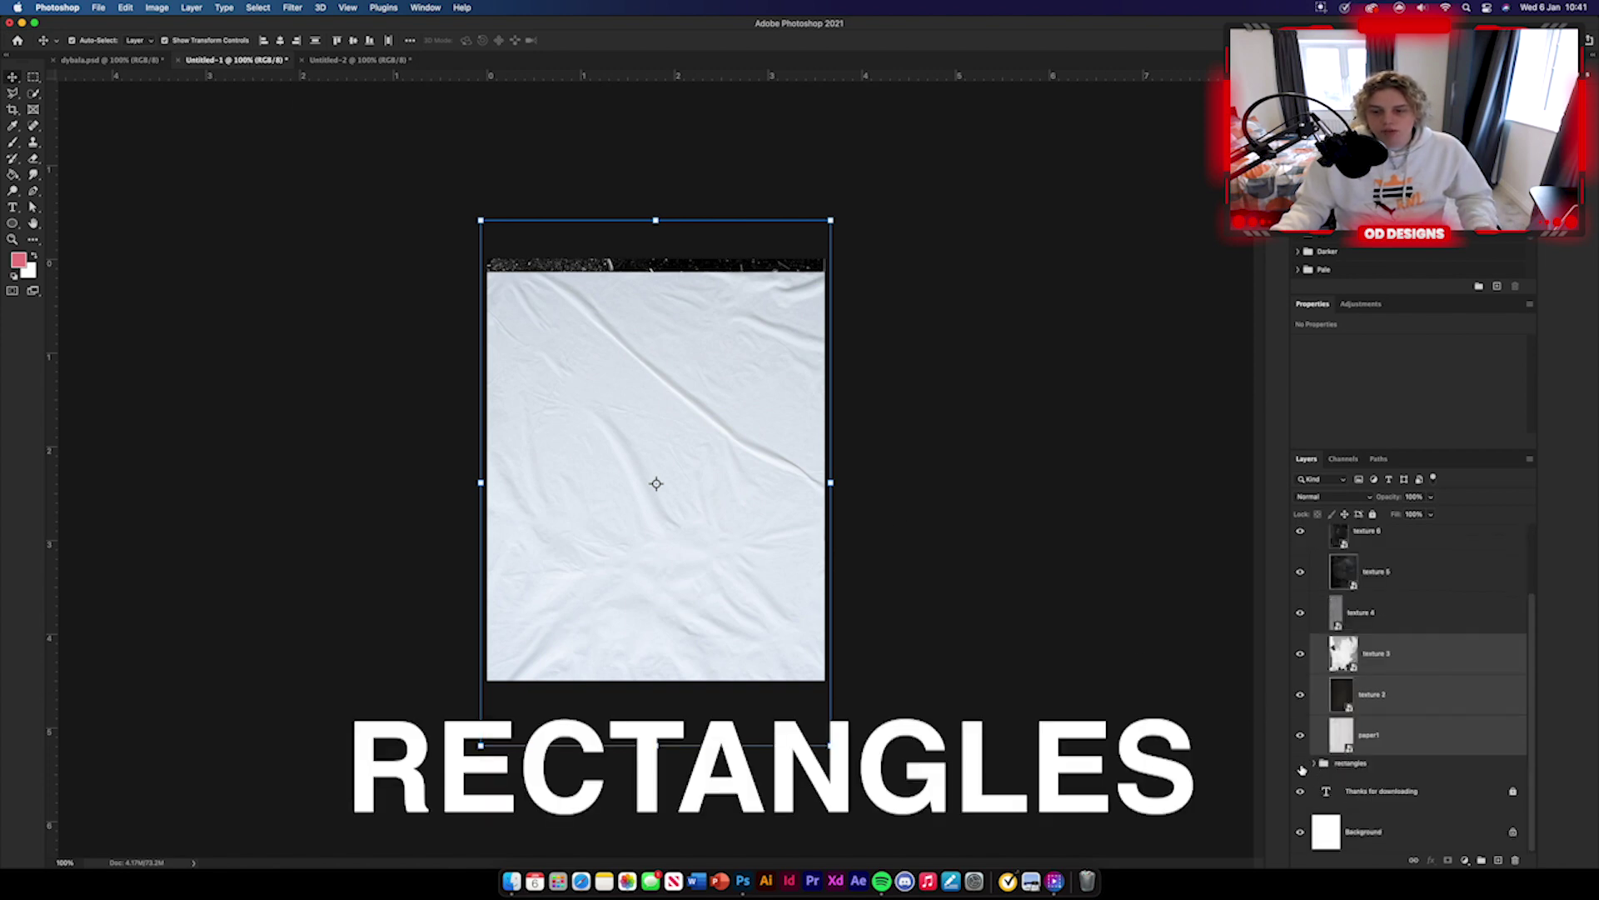
left_click(1315, 764)
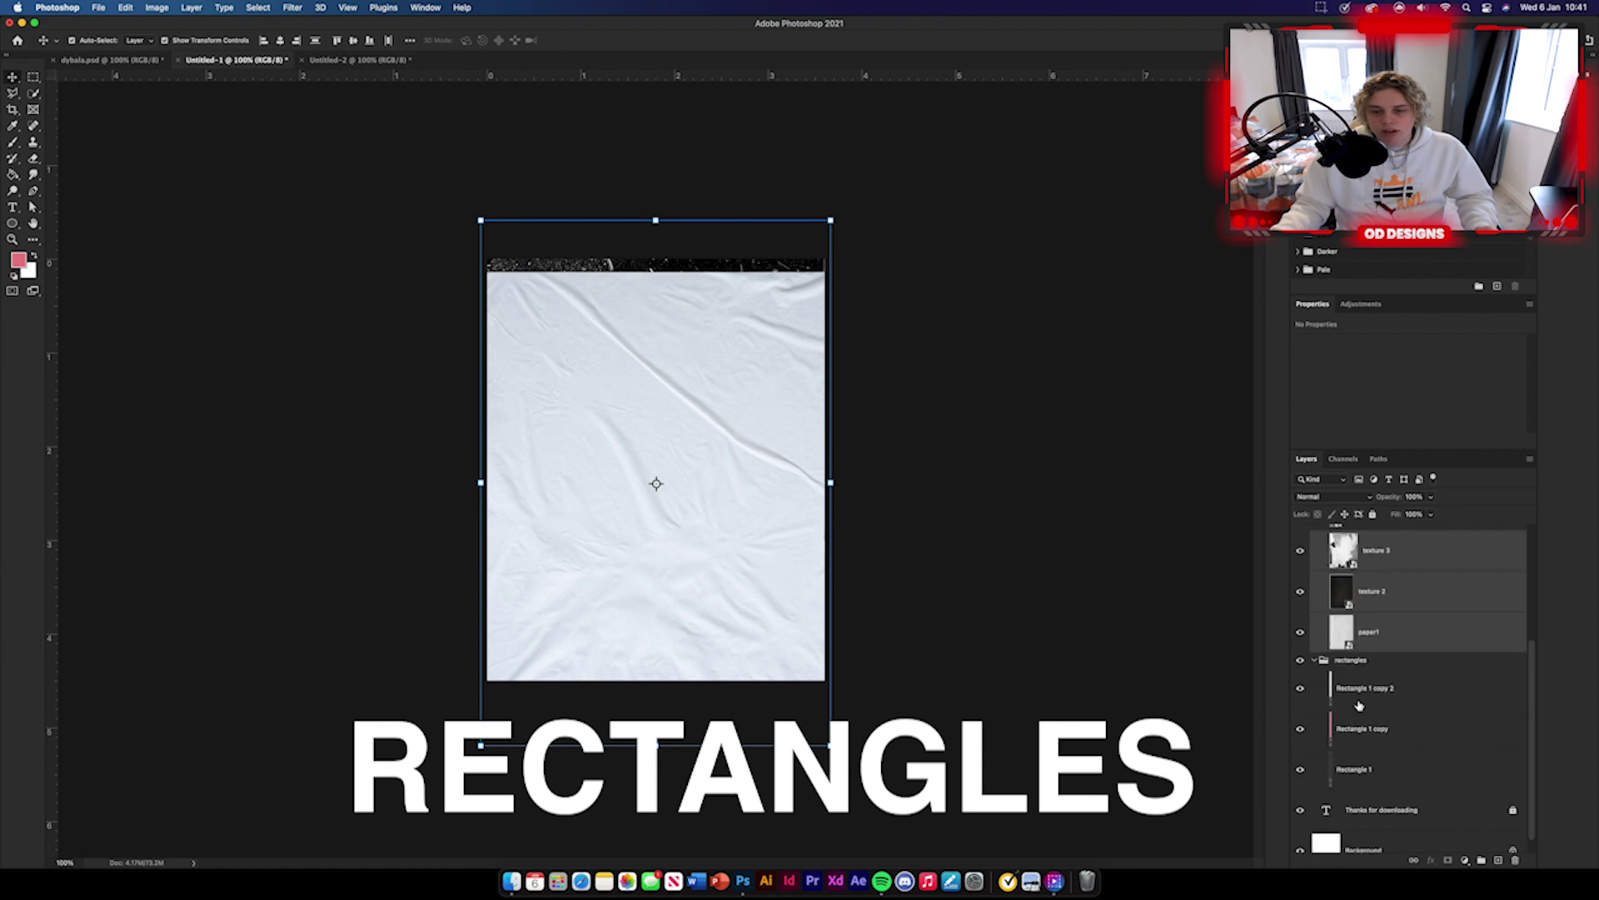
left_click(1316, 661)
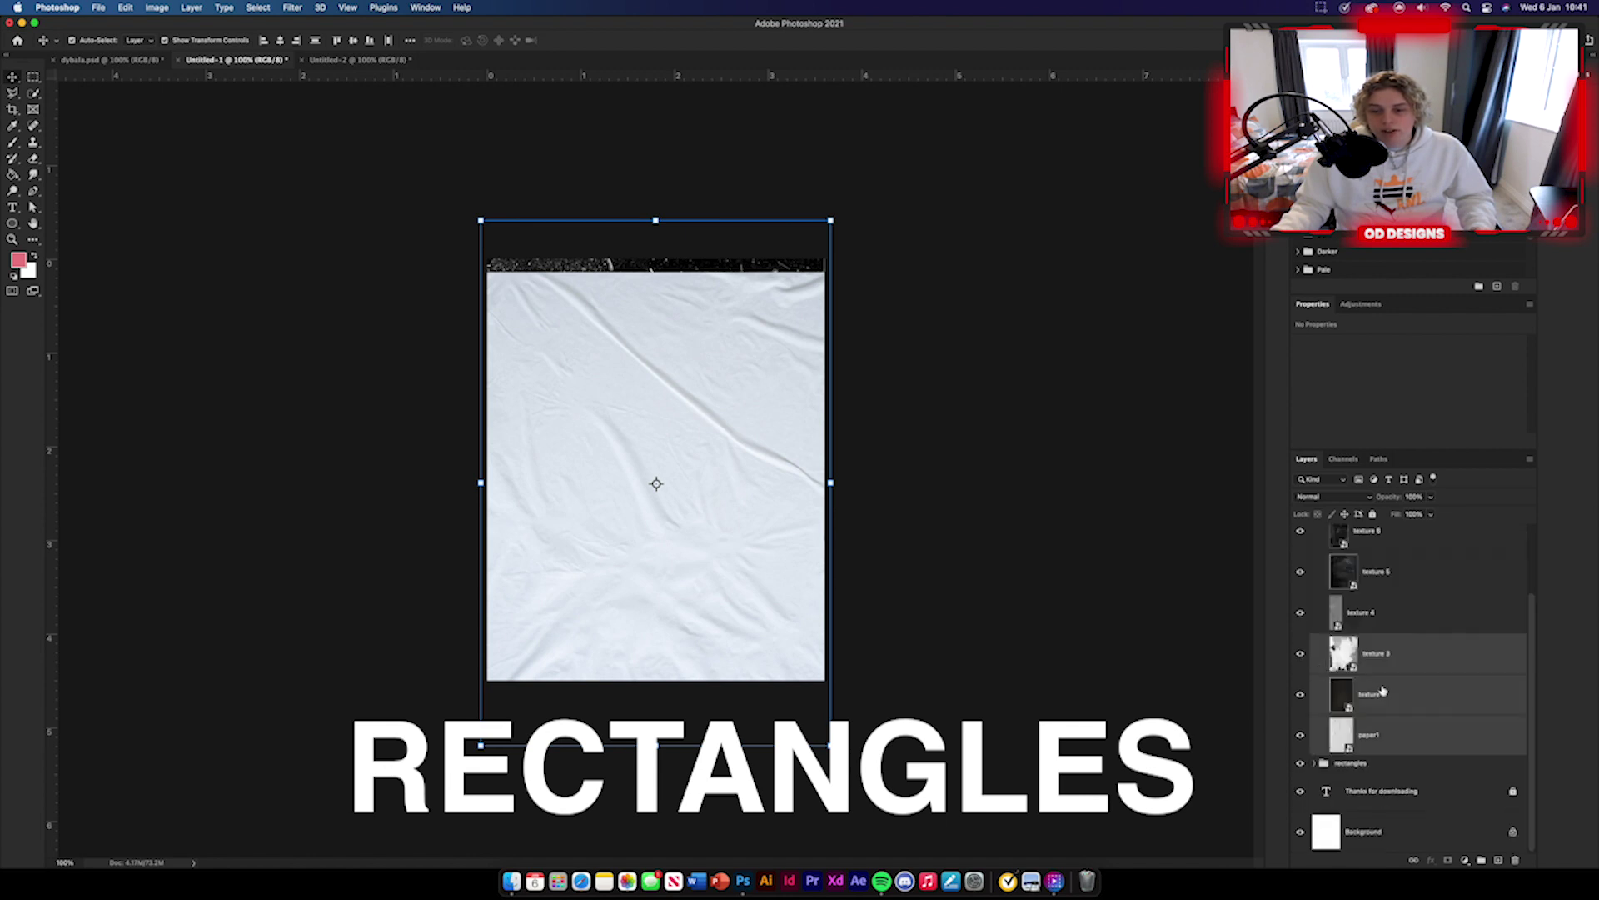
left_click(1382, 766)
left_click_drag(1393, 766, 556, 348)
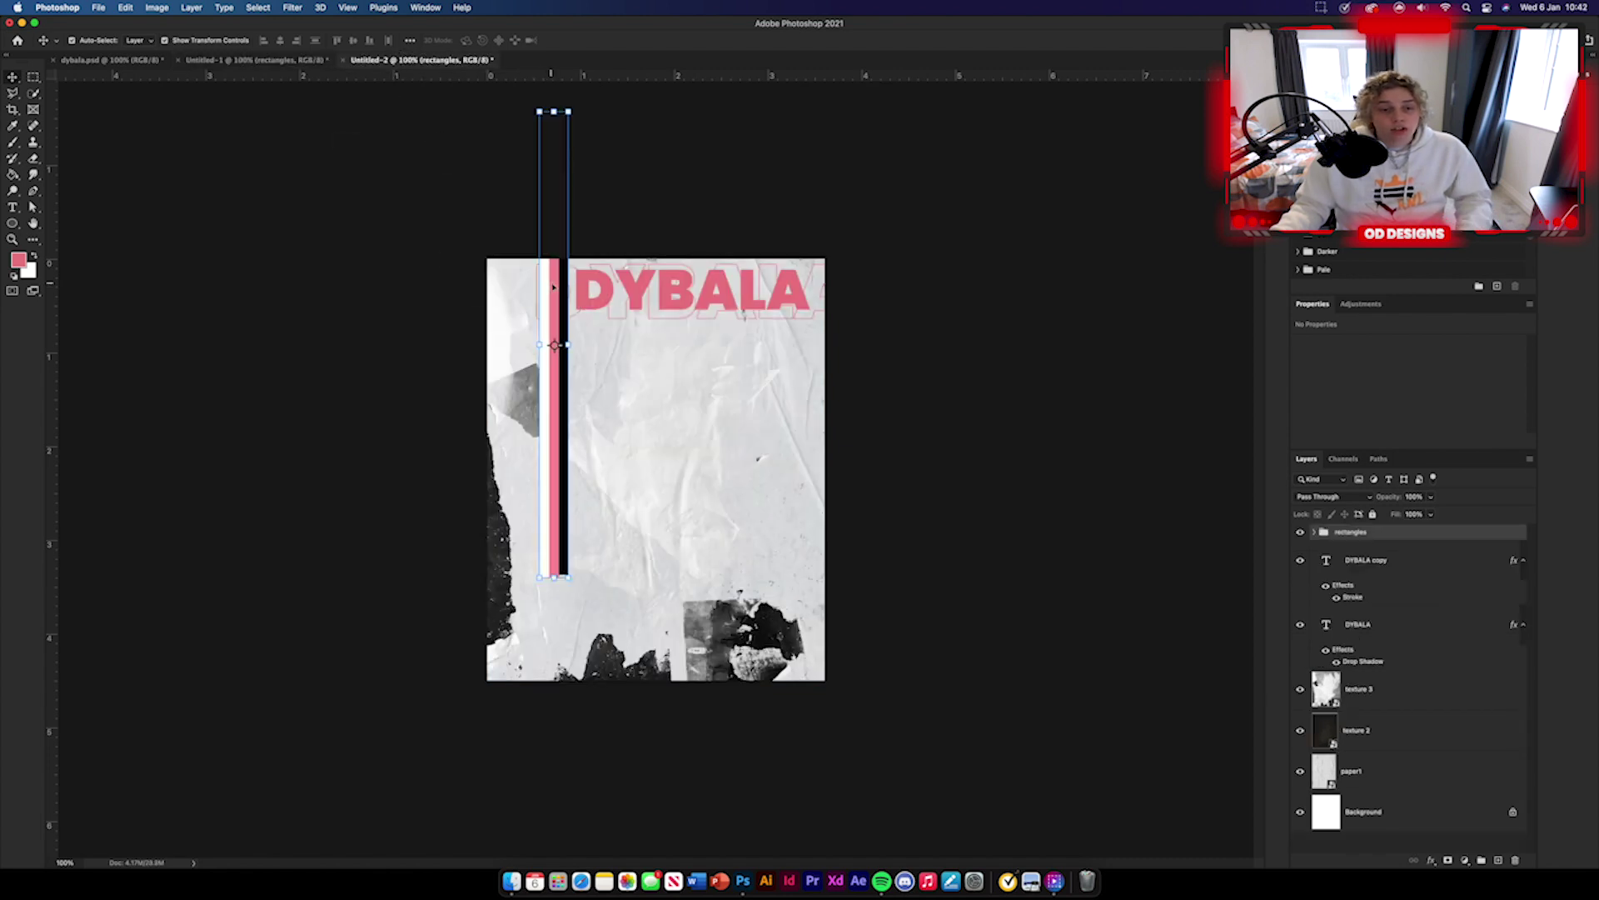
left_click_drag(556, 282, 560, 372)
key("super+z")
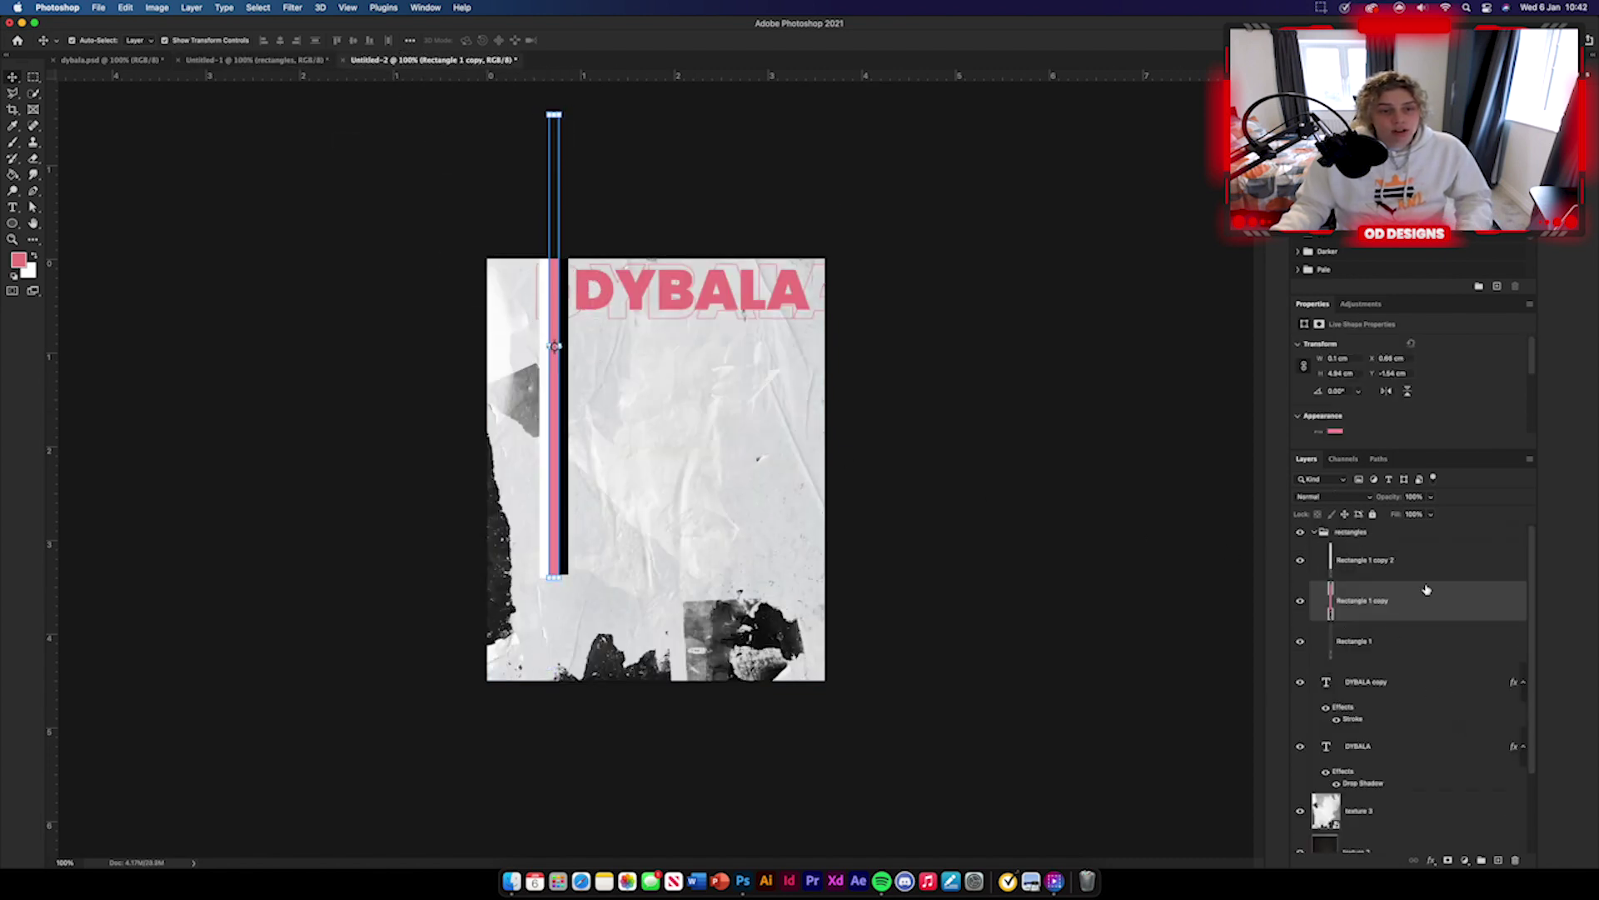
left_click(1314, 532)
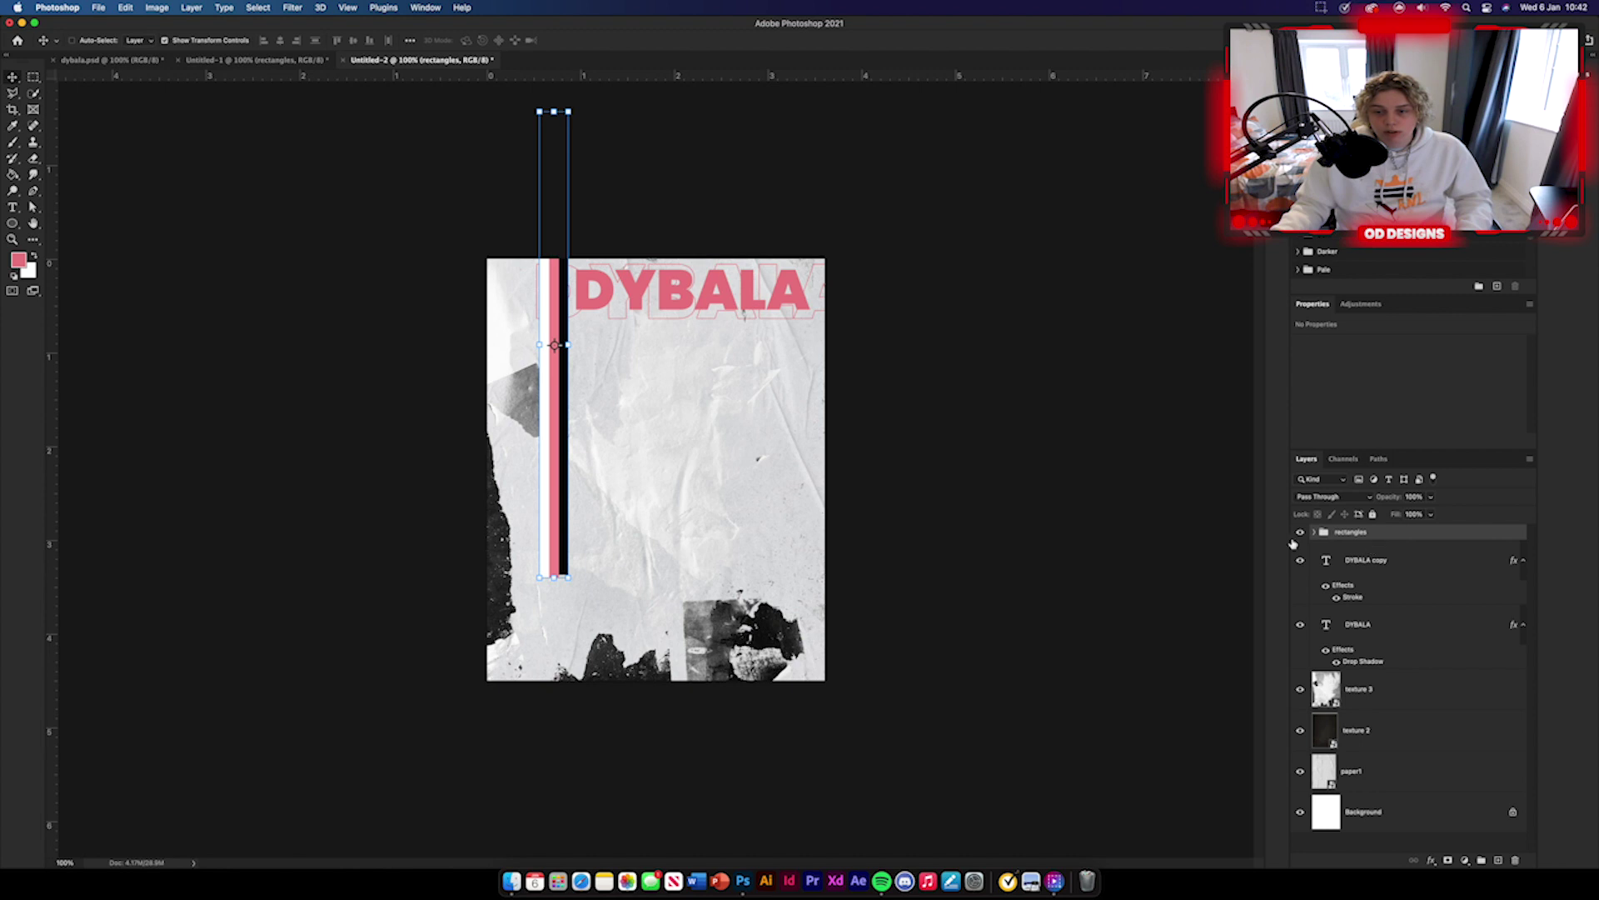
Step: Move the rectangles group so its stripes span the poster's full height near the left edge, beside the DYBALA title
key("super+t")
left_click_drag(558, 300, 536, 426)
left_click(633, 40)
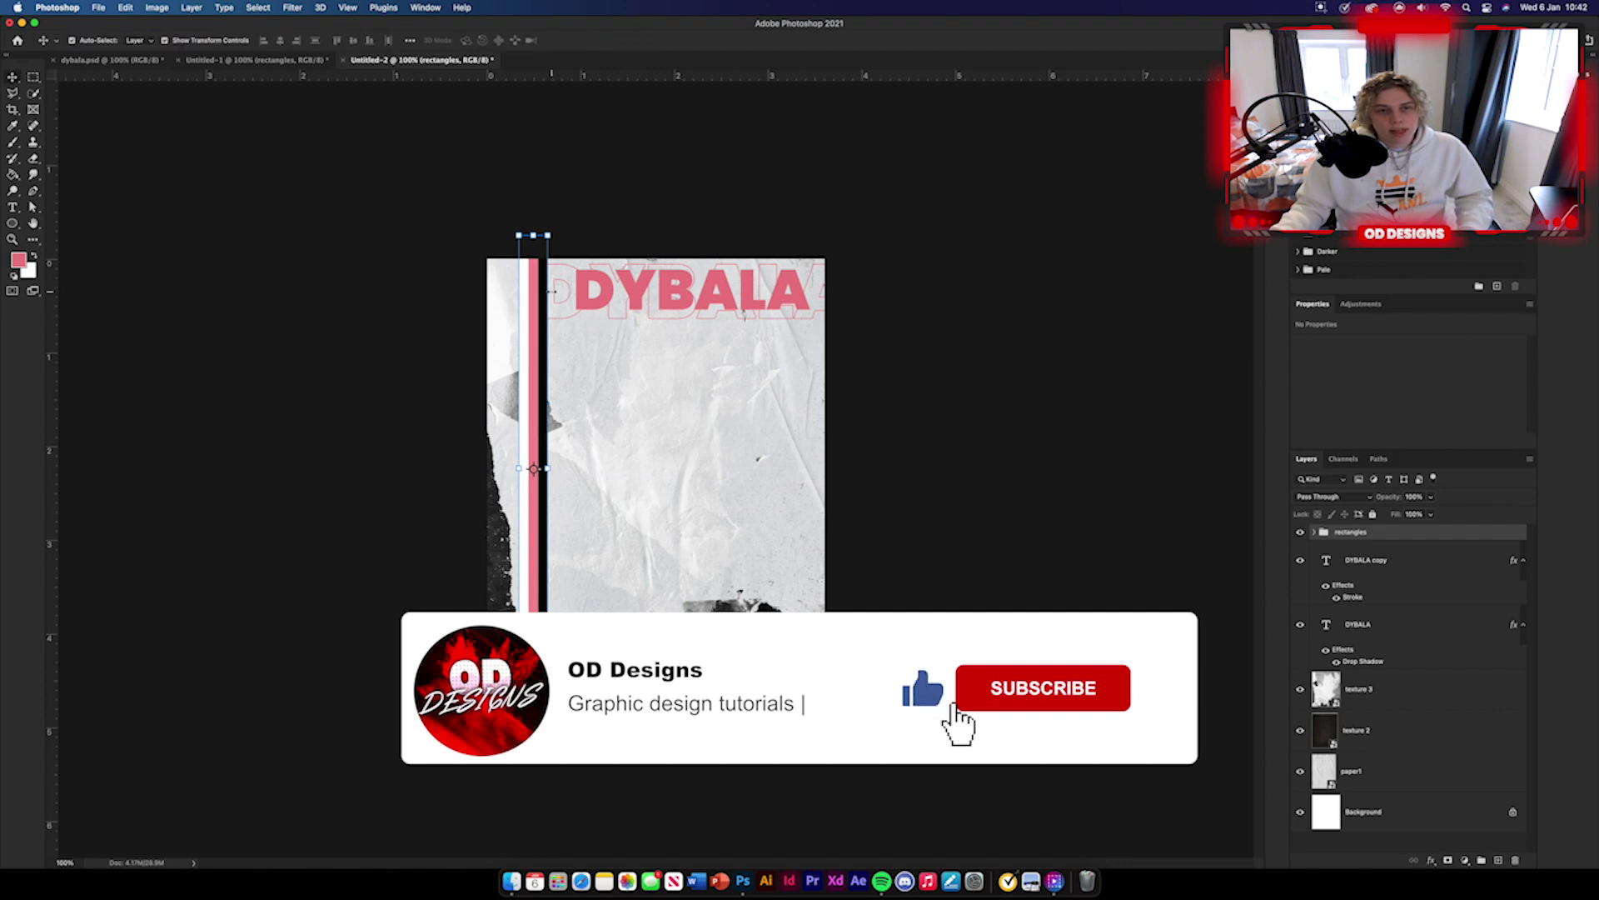
left_click(1017, 276)
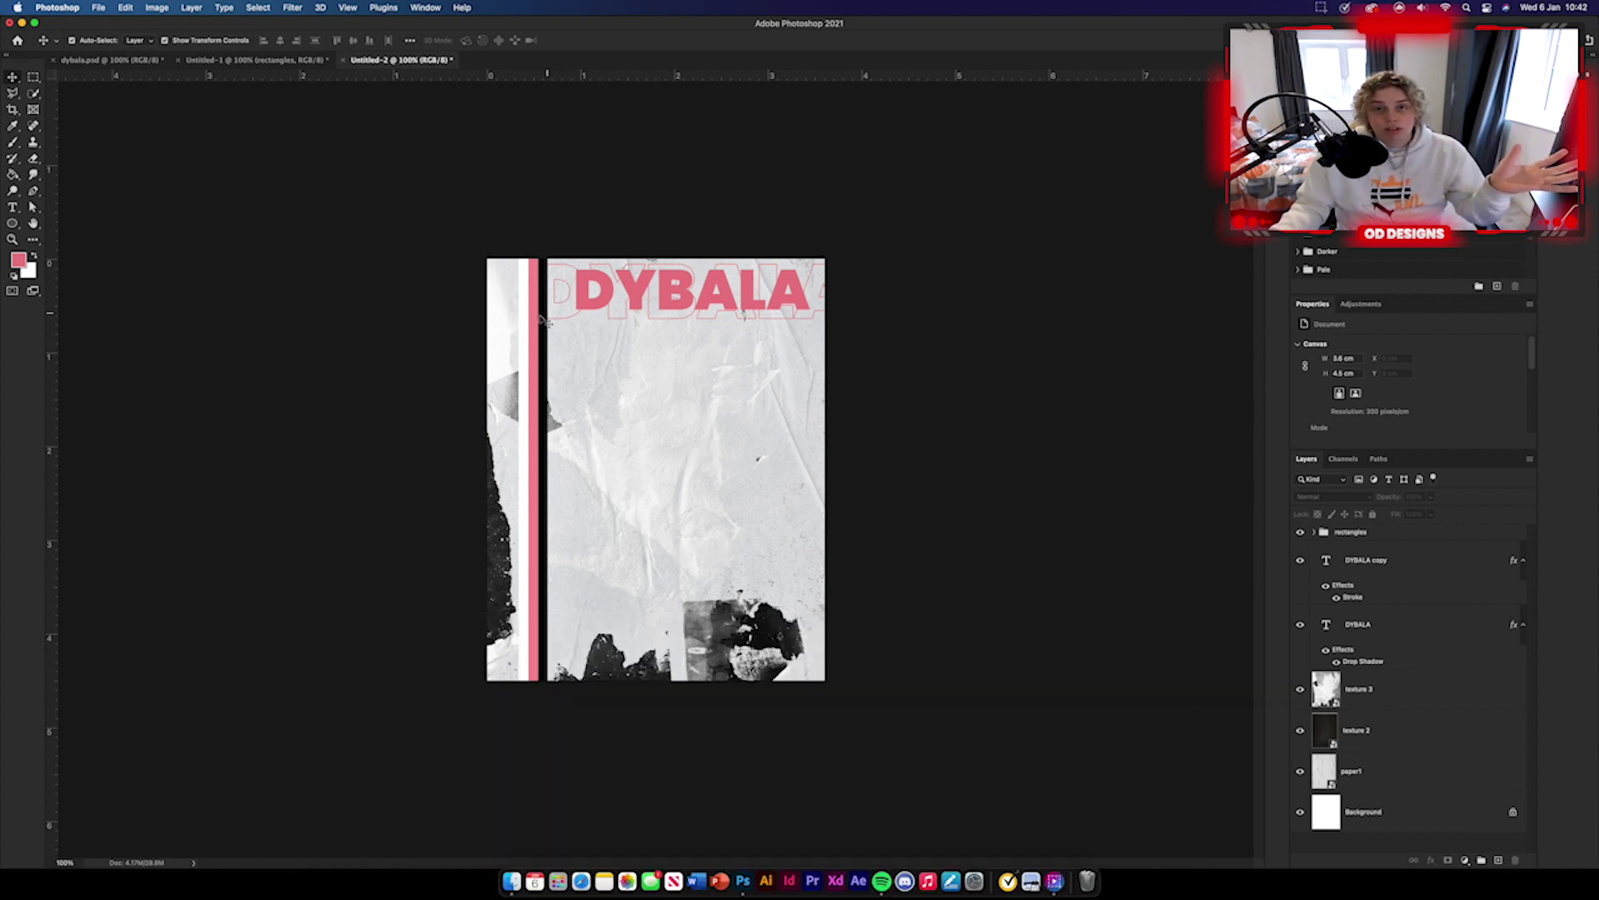
Step: Copy the texture 4 layer from Untitled-1 into the poster, placing it over the stripes above the rectangles group
mouse_move(1416, 534)
left_mouse_down()
mouse_move(1396, 654)
mouse_move(1421, 607)
mouse_move(1408, 533)
left_mouse_up()
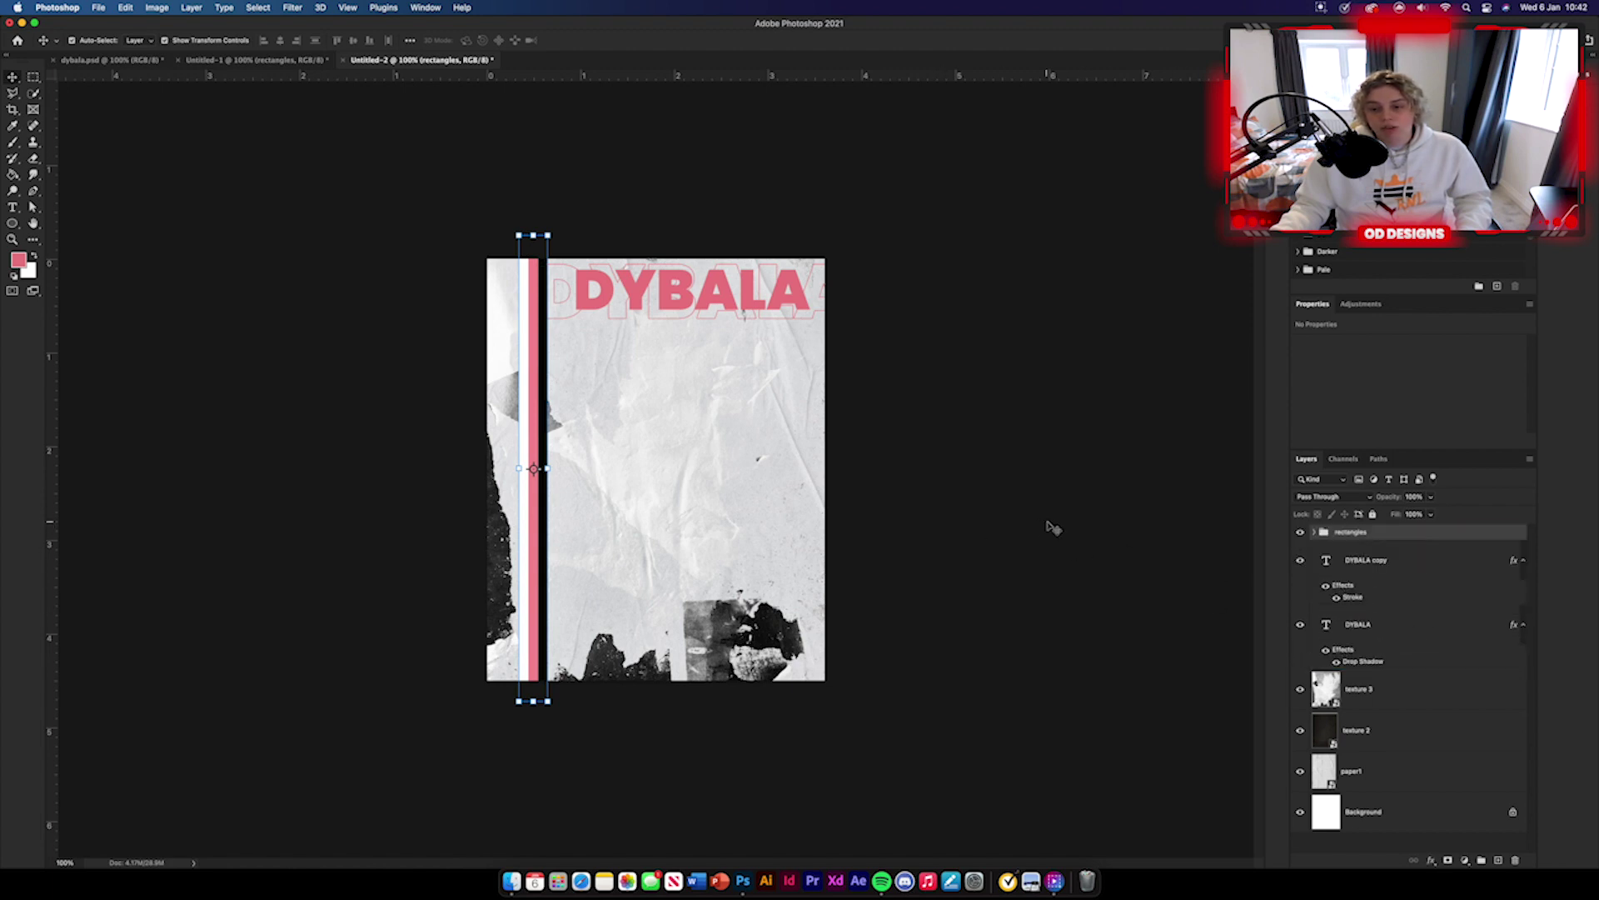
left_click(1058, 530)
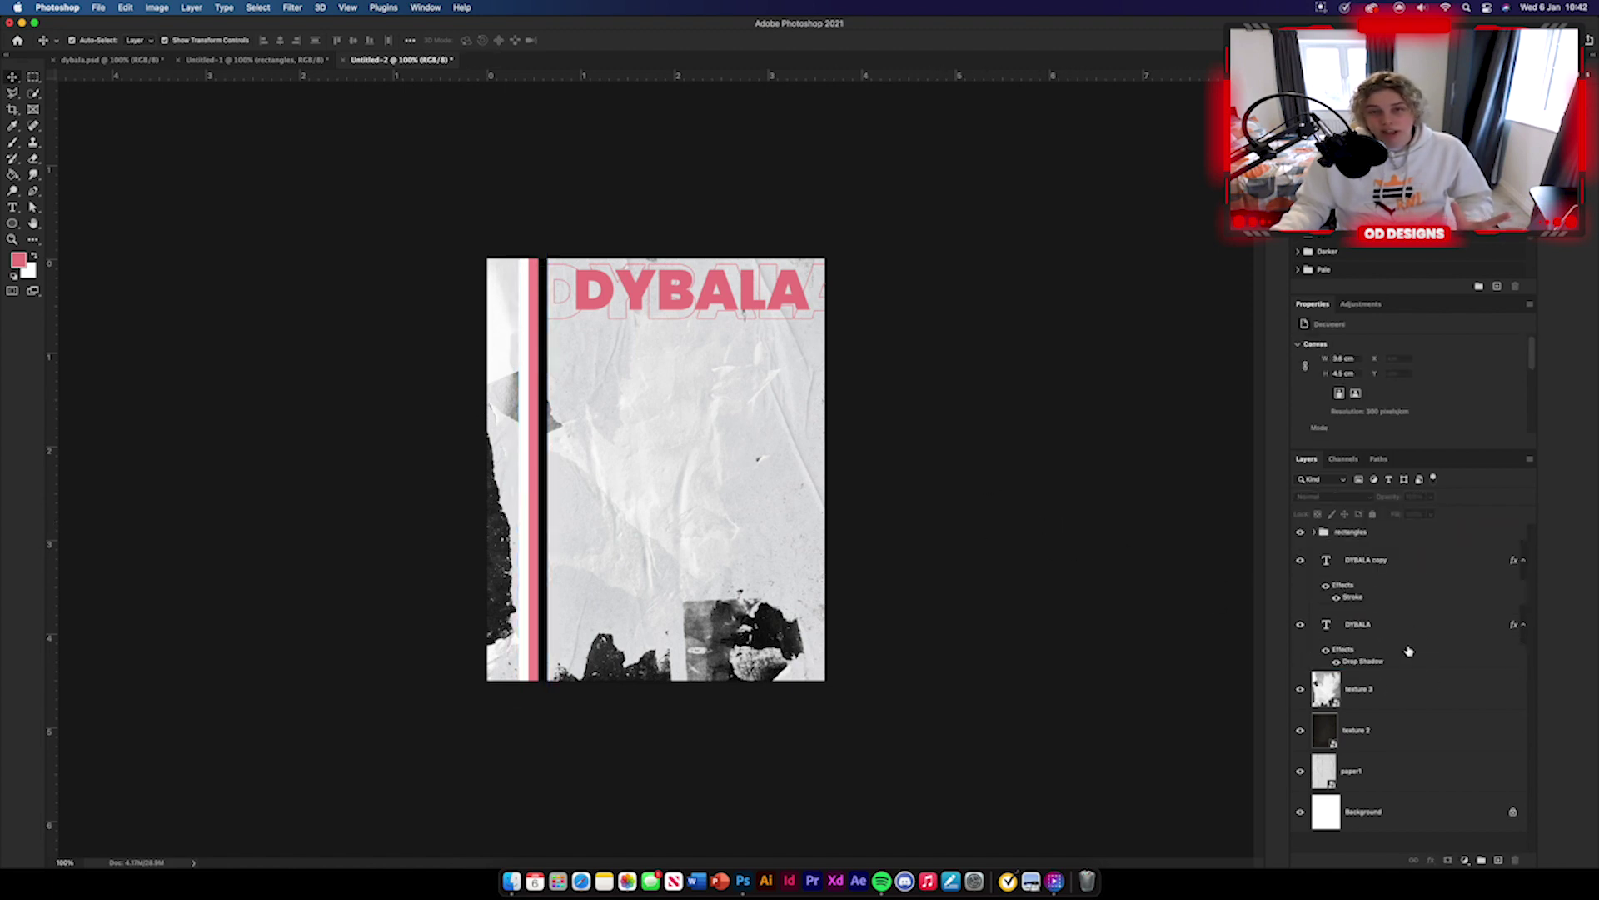
left_click(294, 58)
left_click_drag(1398, 696, 583, 438)
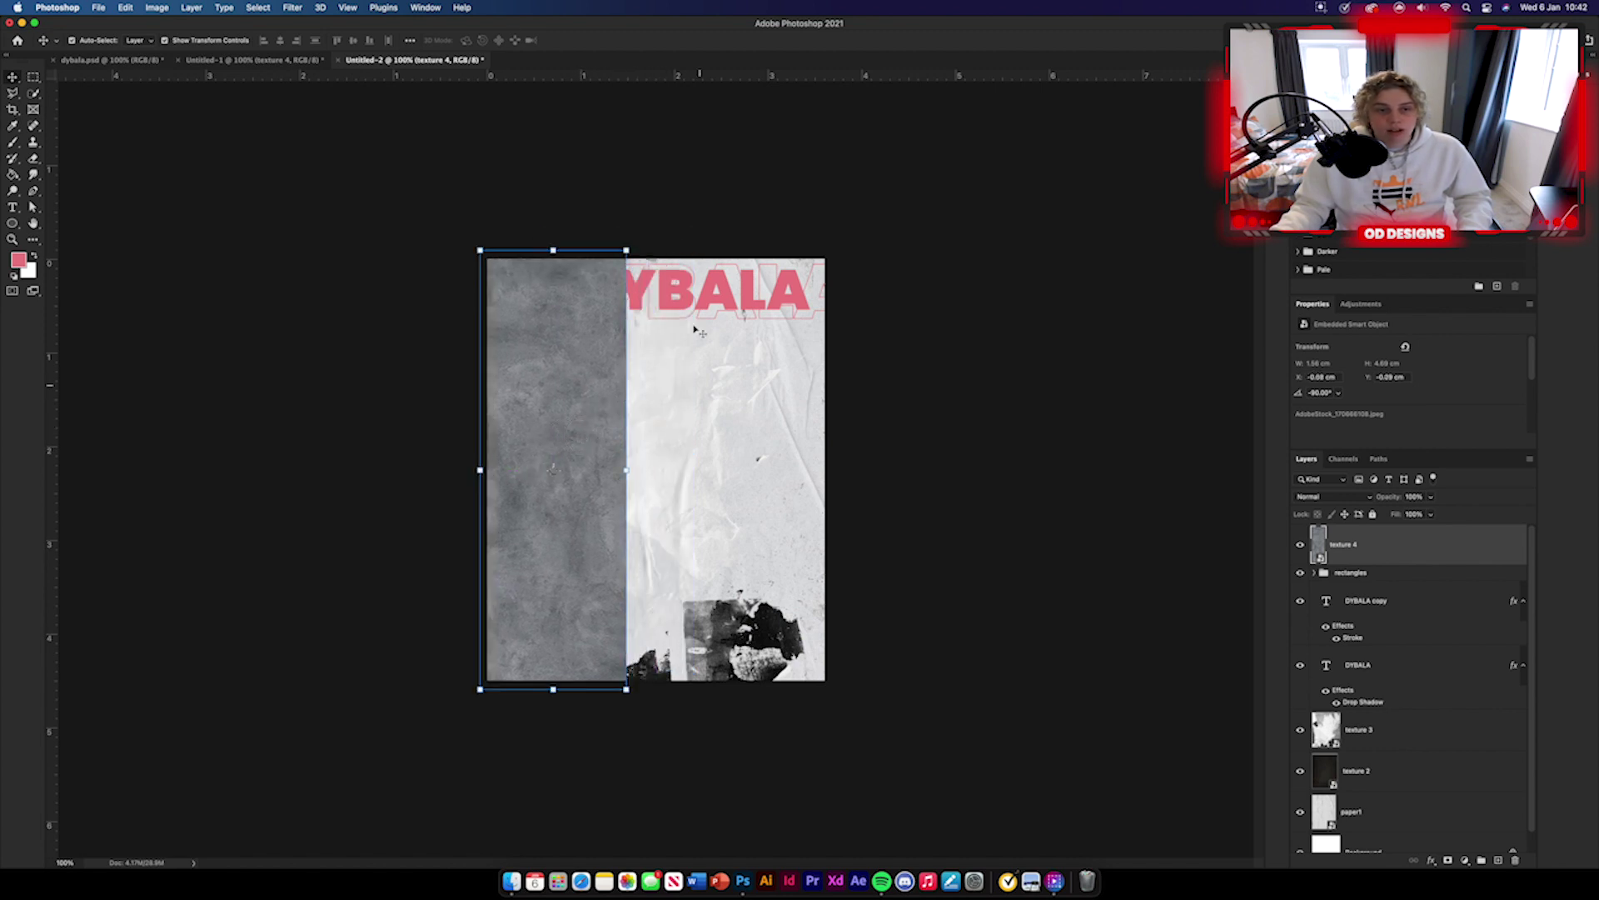
Step: Clip texture 4 to the rectangles group and set its blend mode to Pin Light
left_click(1387, 561, "alt")
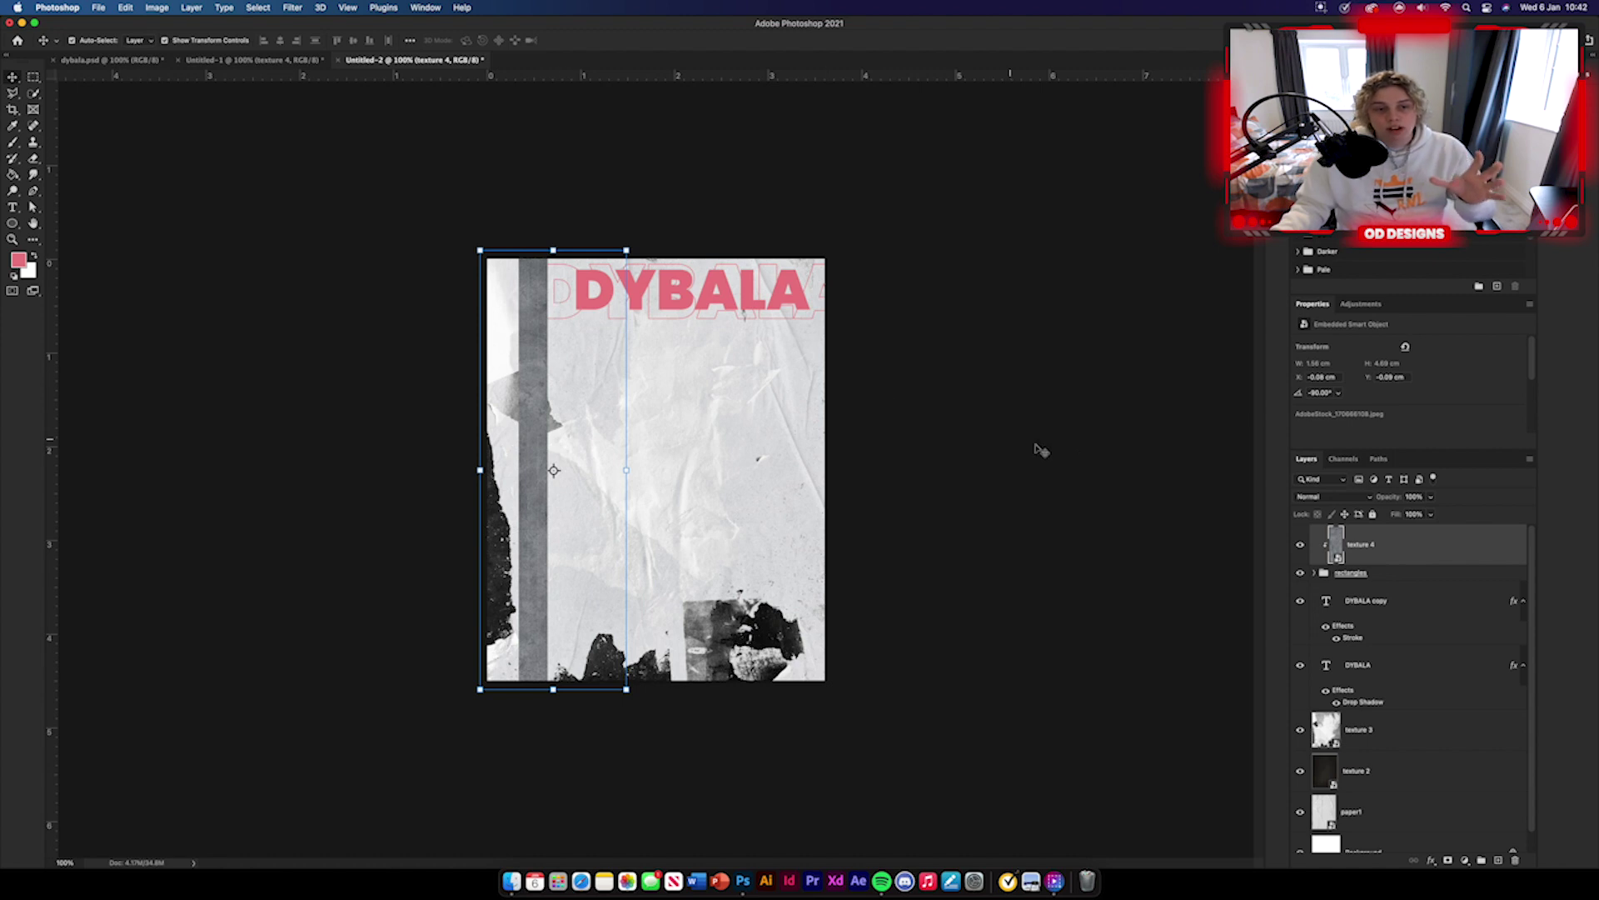
left_click(1331, 500)
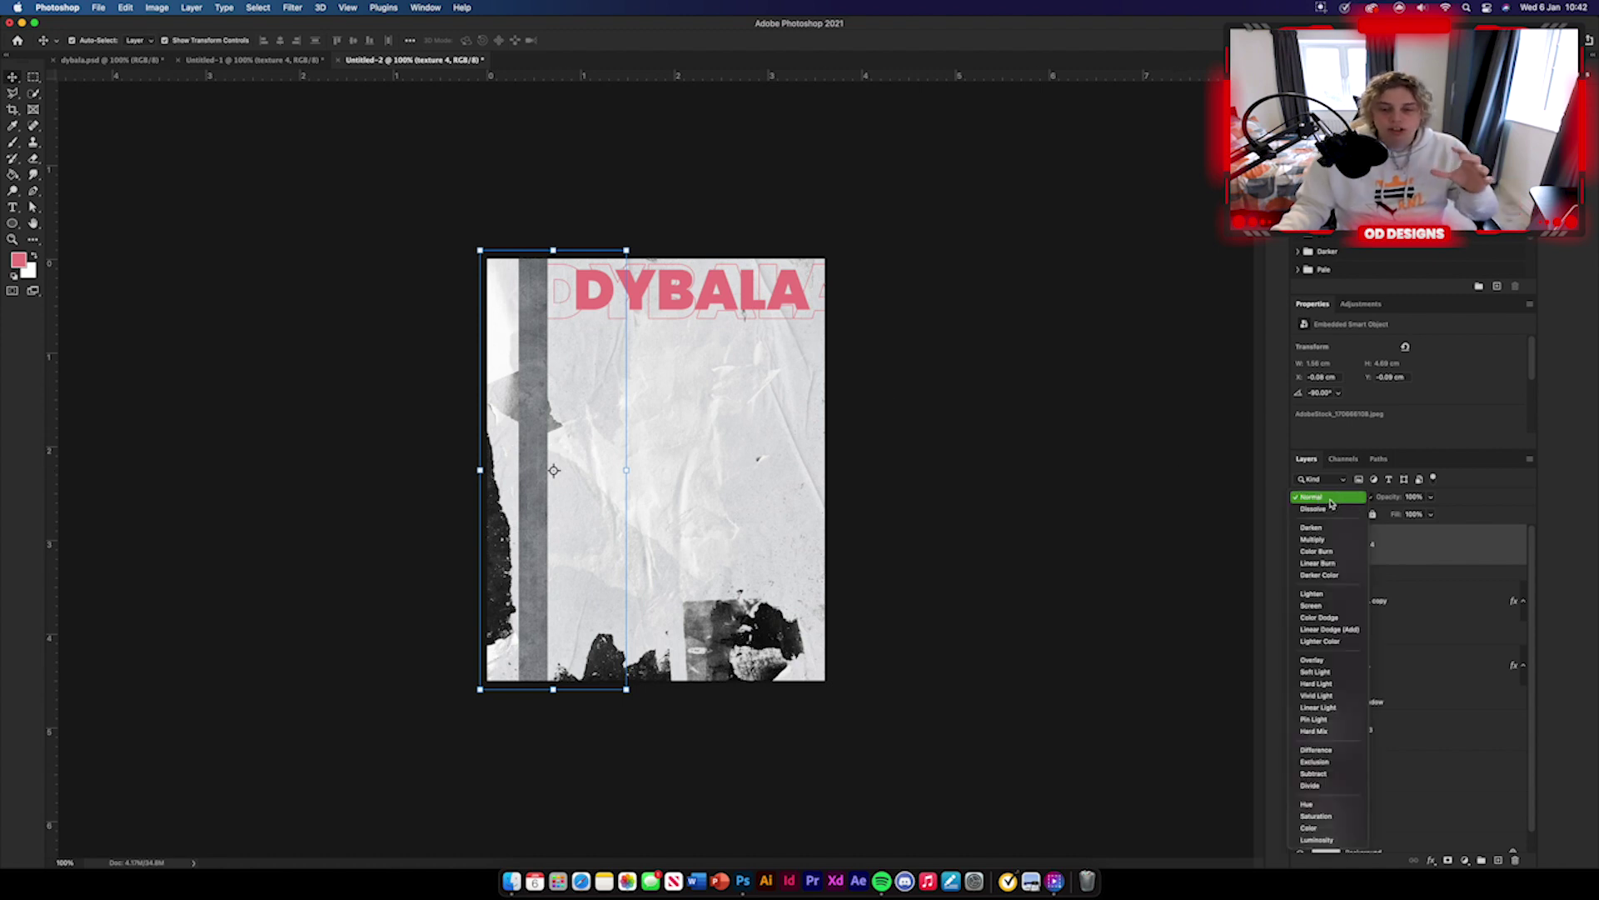
left_click(1331, 720)
Step: Examine the textured stripes and the title close up at 200% zoom
key("super+equal")
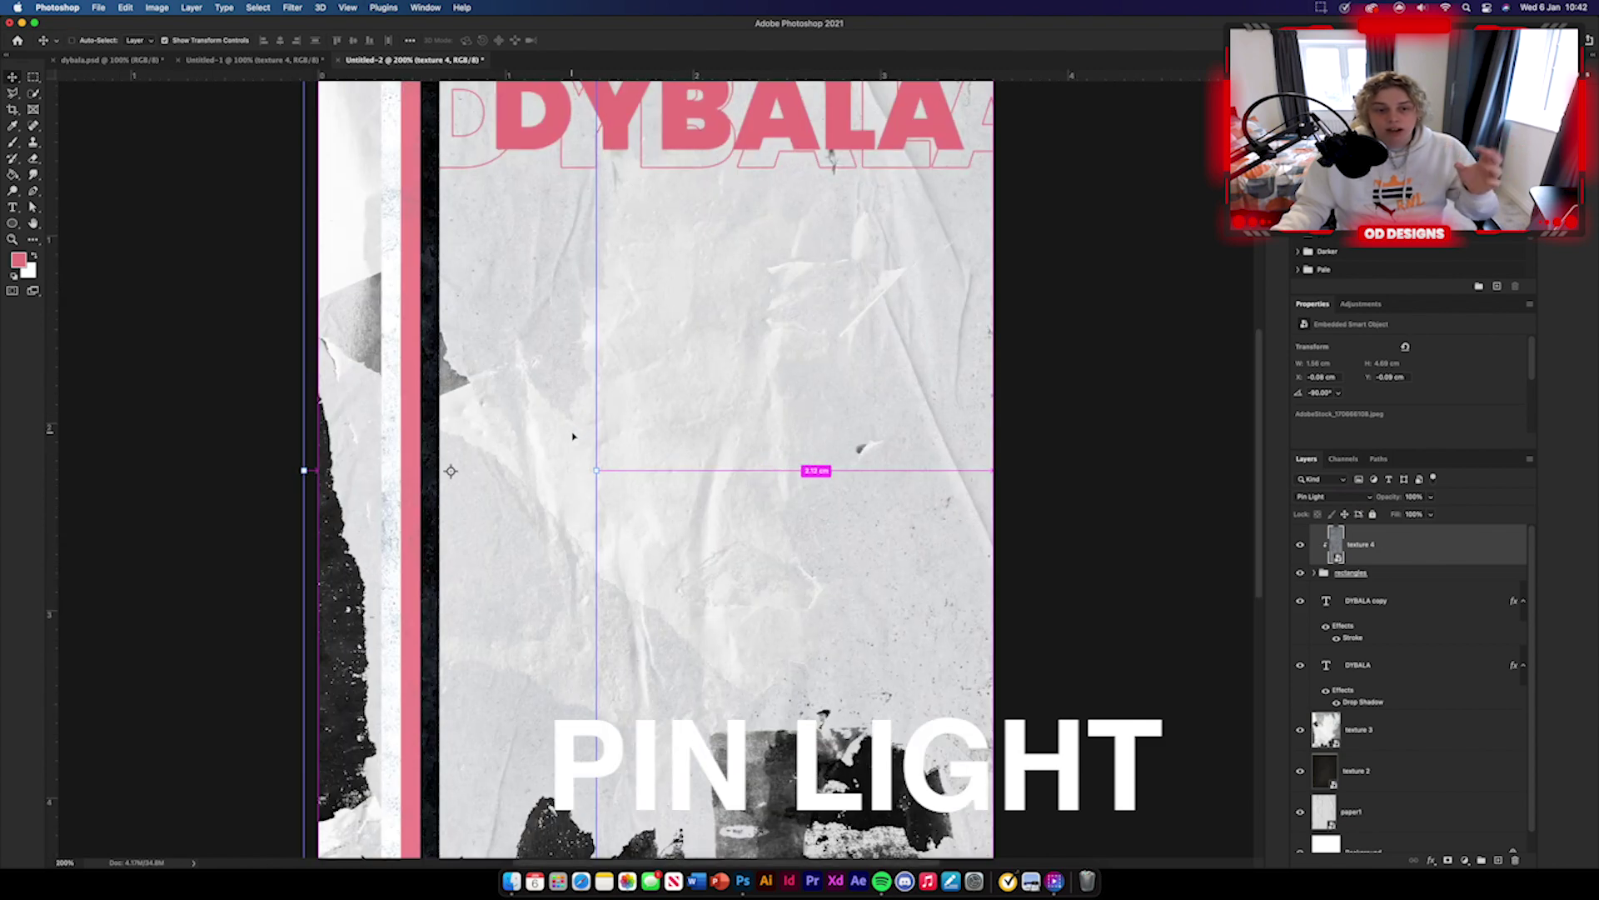
scroll(467, 287, "left", 5)
left_click(466, 288)
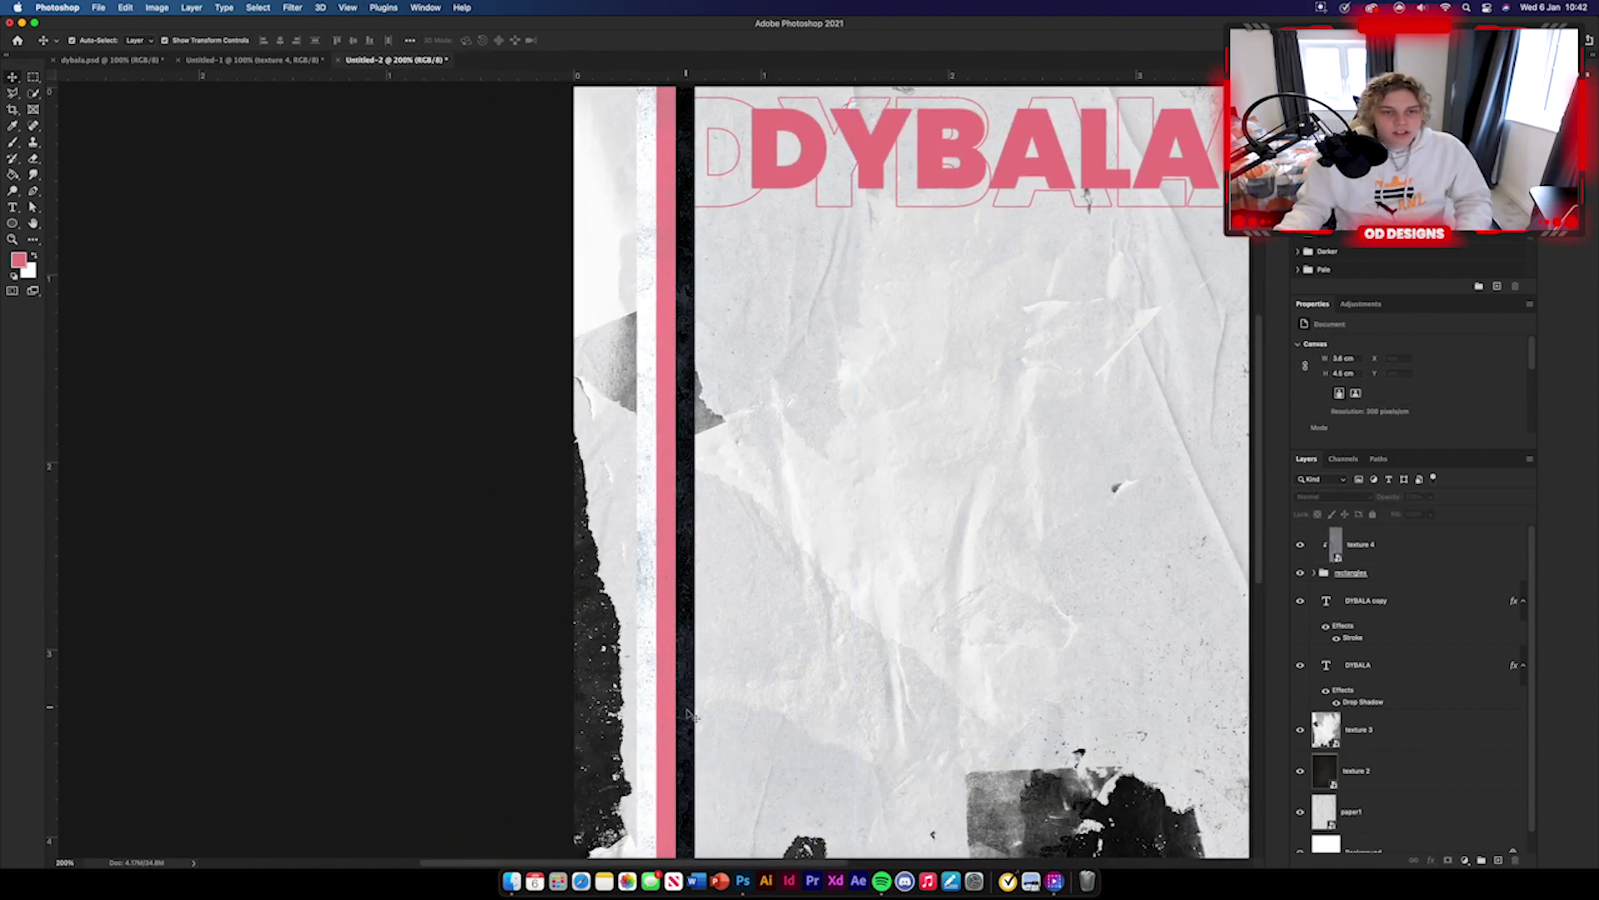
scroll(670, 285, "right", 5)
scroll(670, 286, "up", 3)
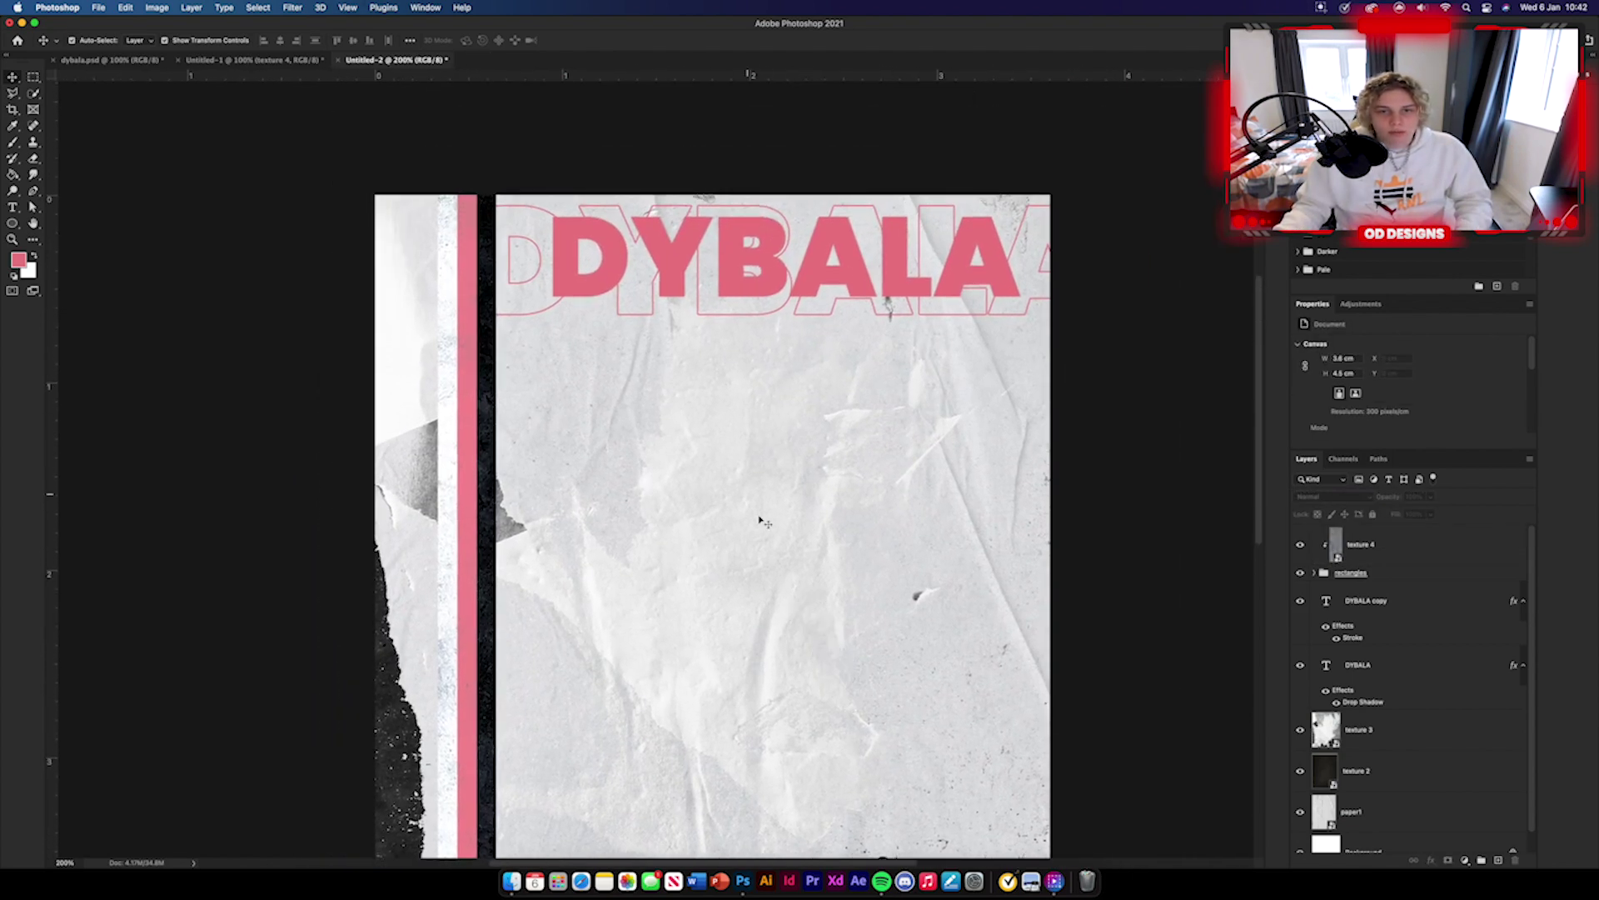
scroll(732, 697, "down", 5)
scroll(732, 697, "left", 2)
scroll(732, 697, "up", 3)
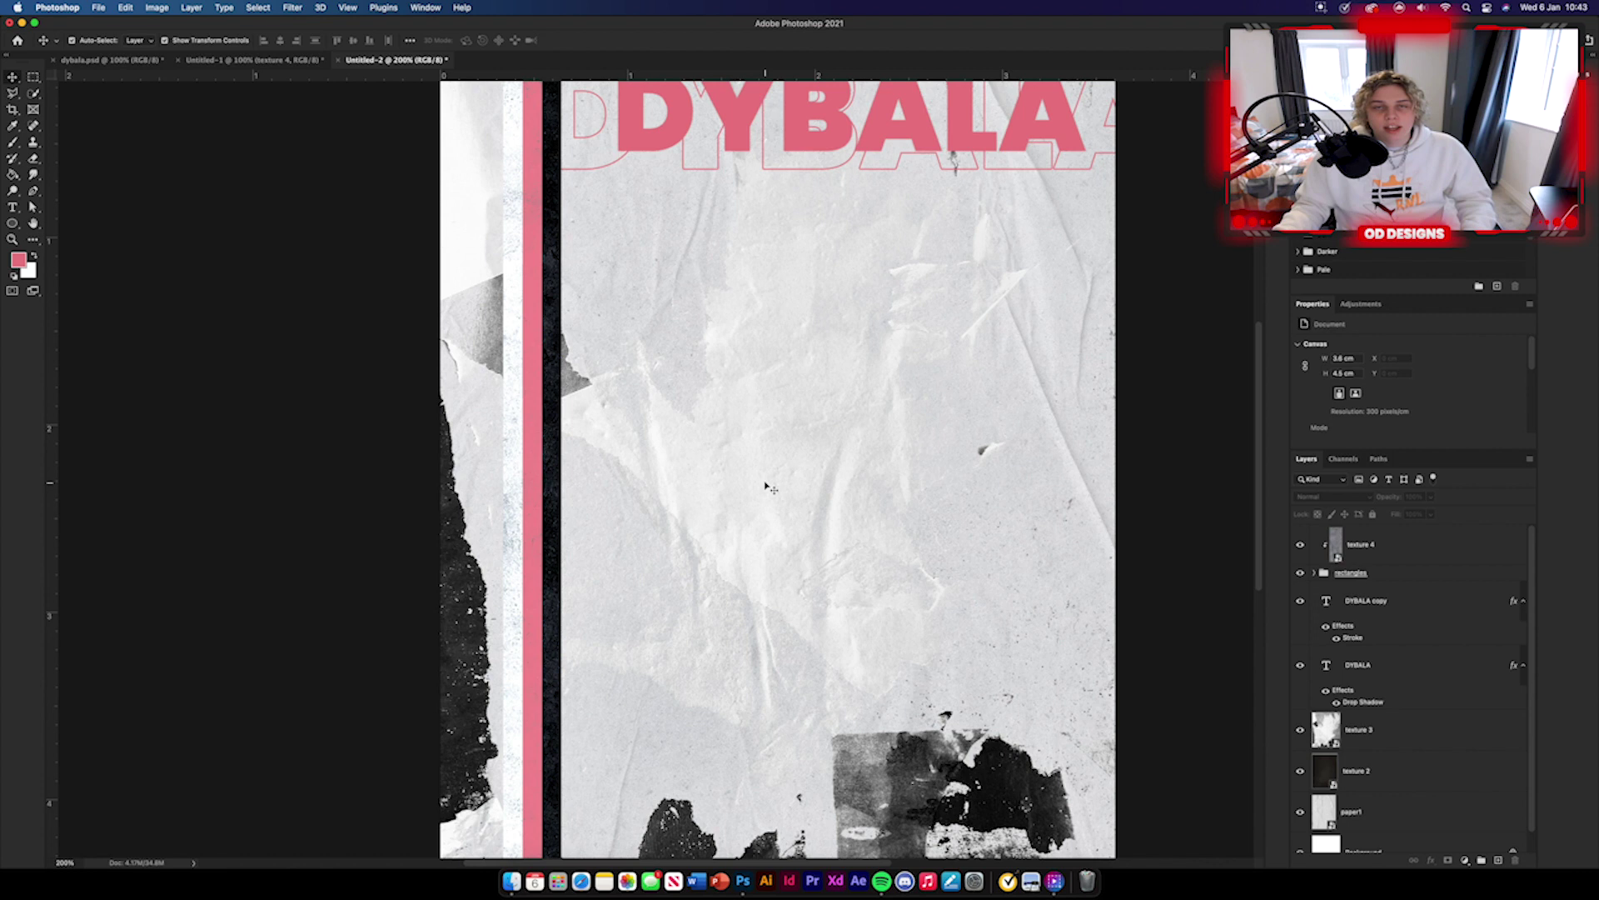
left_click_drag(764, 482, 777, 575)
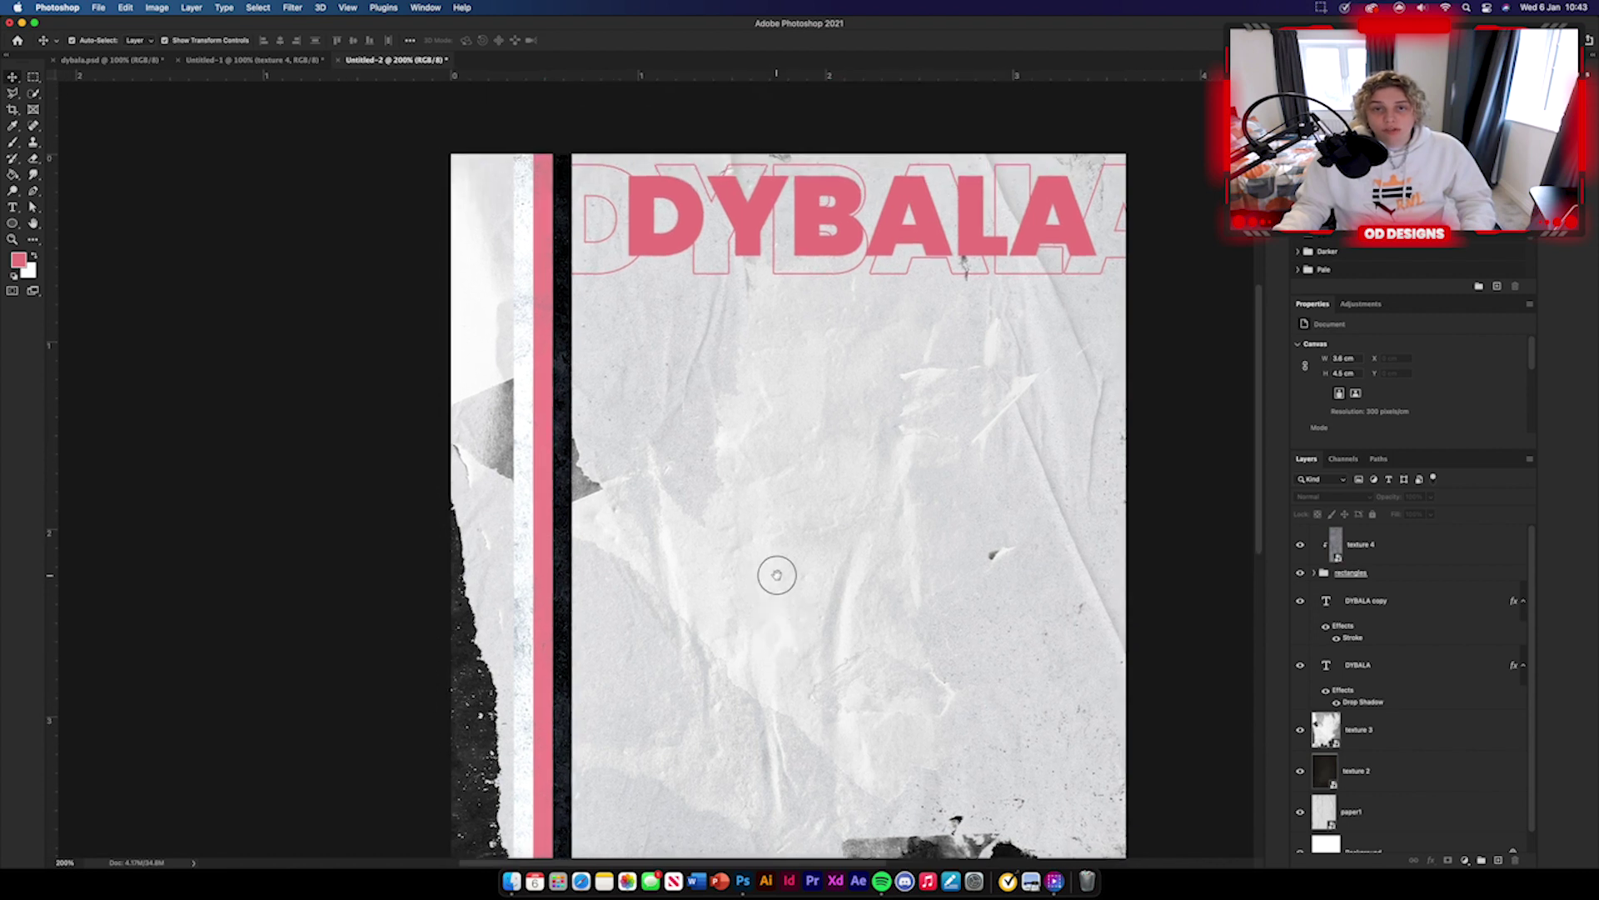
Step: Copy the texture 5 and texture 6 layers from Untitled-1 together into the poster above texture 4
left_click(241, 61)
left_click(1451, 660)
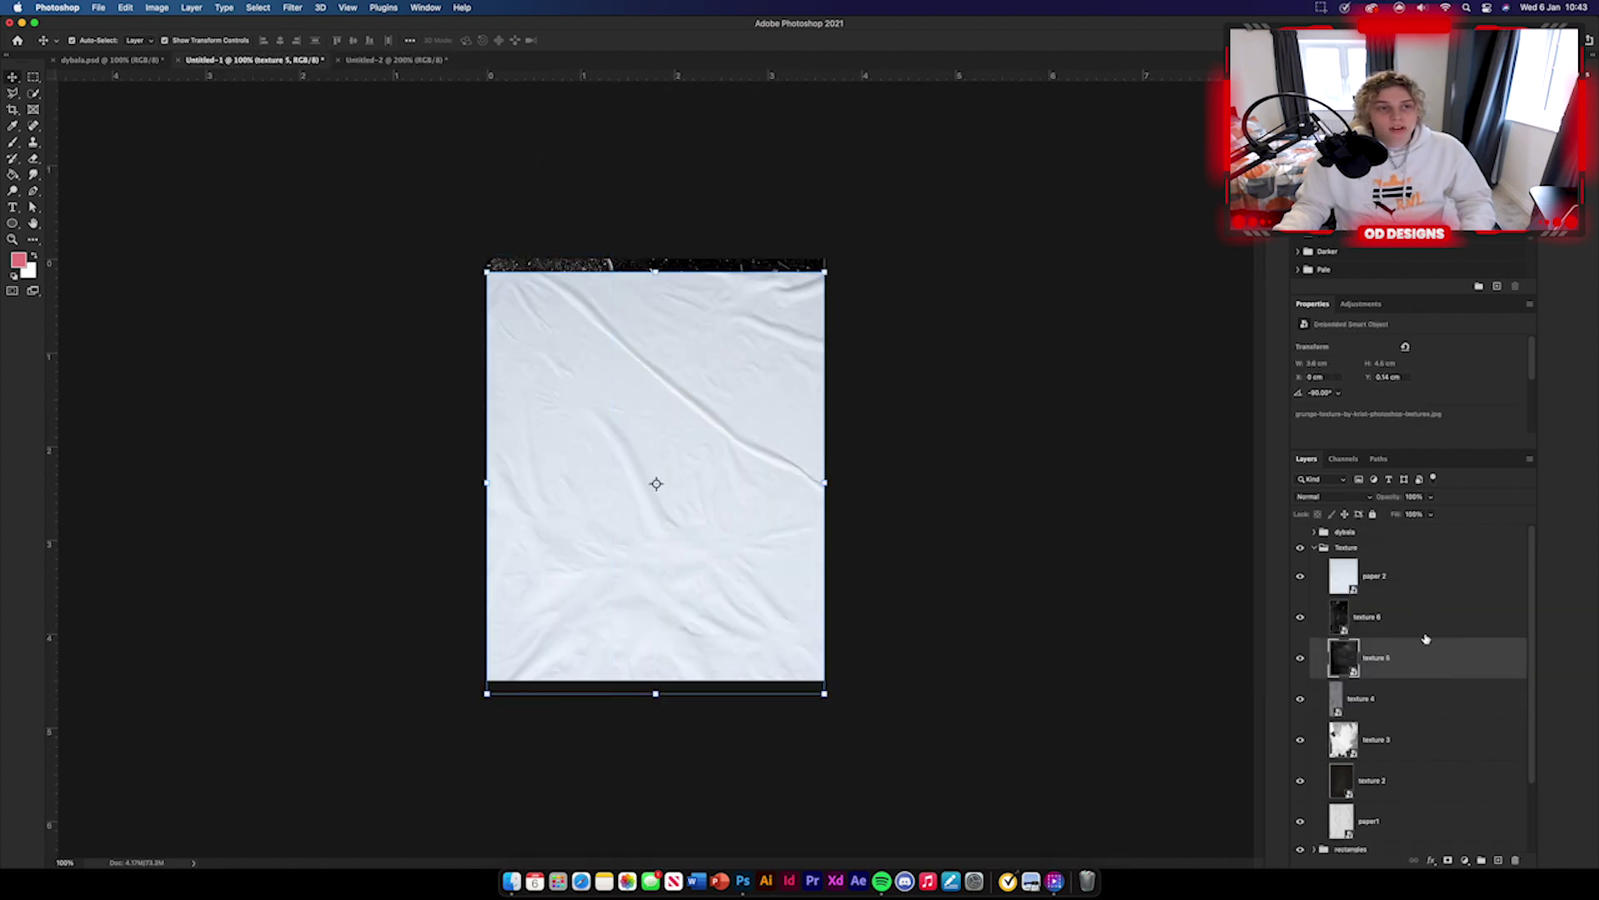
left_click(1421, 625, "shift")
left_click_drag(1426, 623, 892, 487)
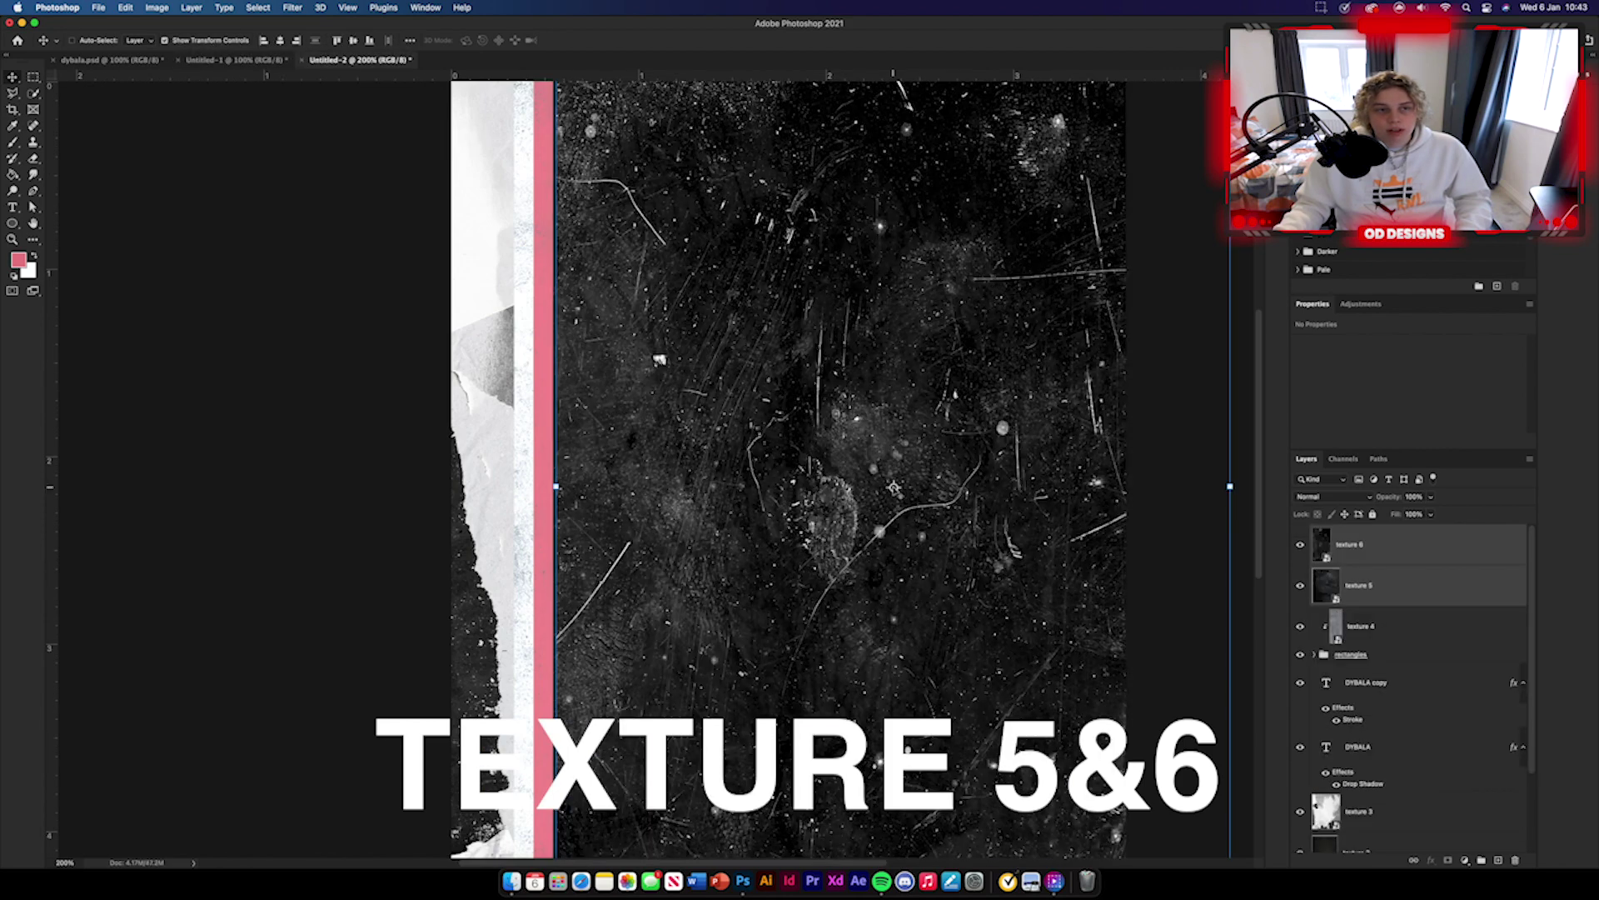
key("super+minus")
left_click(1076, 546)
Step: Hide texture 6, then align texture 5 with the poster and enlarge it slightly to cover the whole canvas
left_click(1299, 544)
left_click(1333, 585)
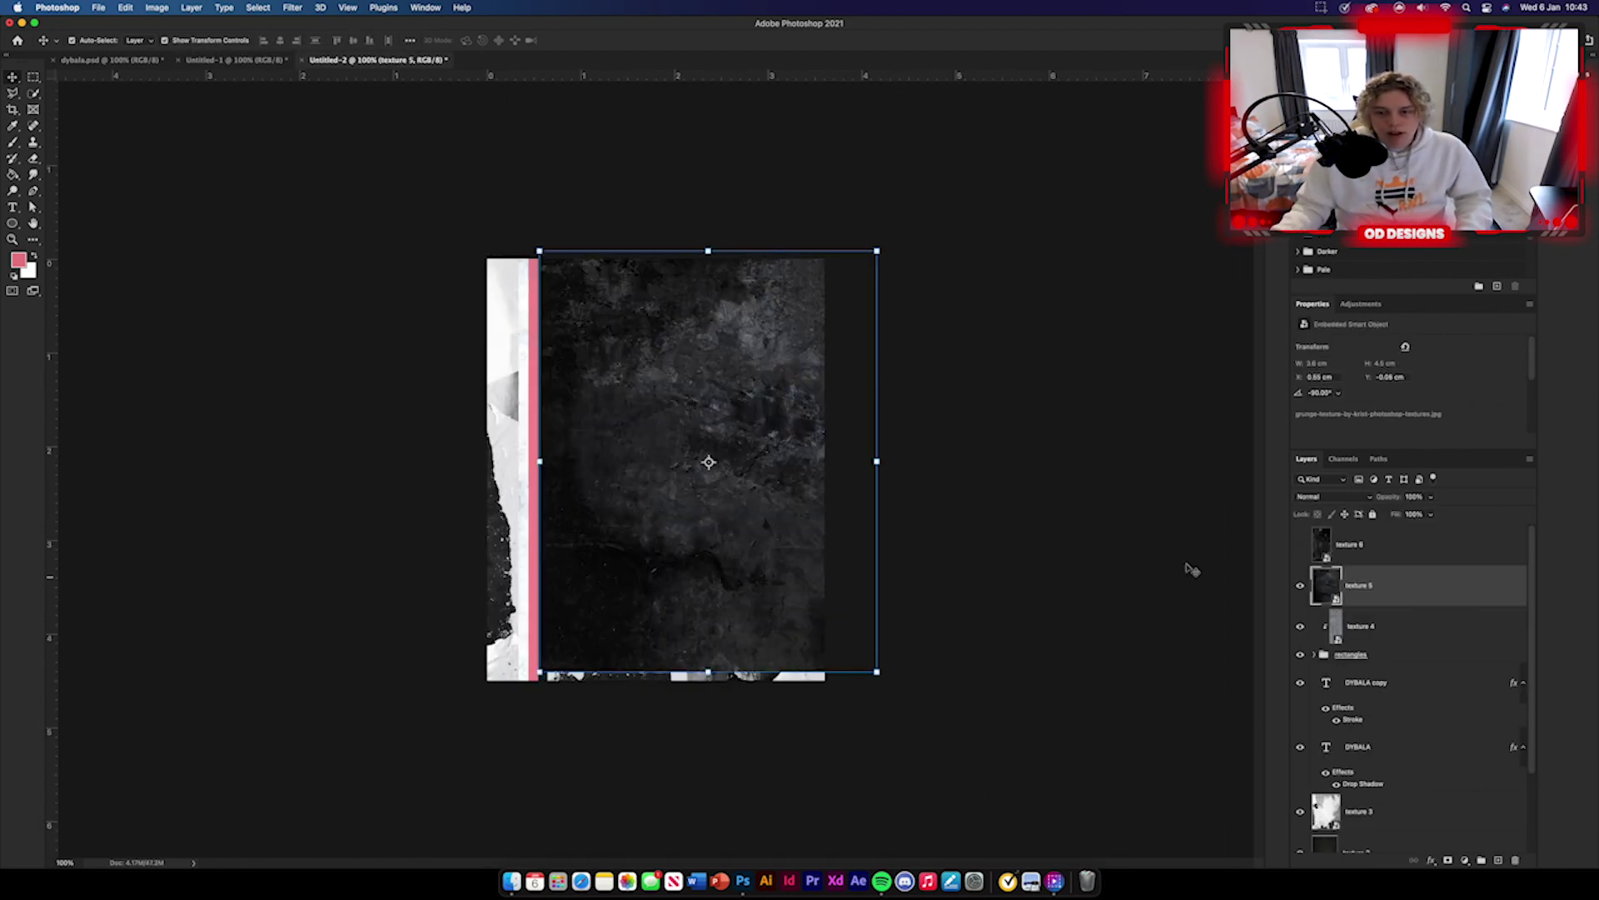
left_click_drag(718, 427, 671, 441)
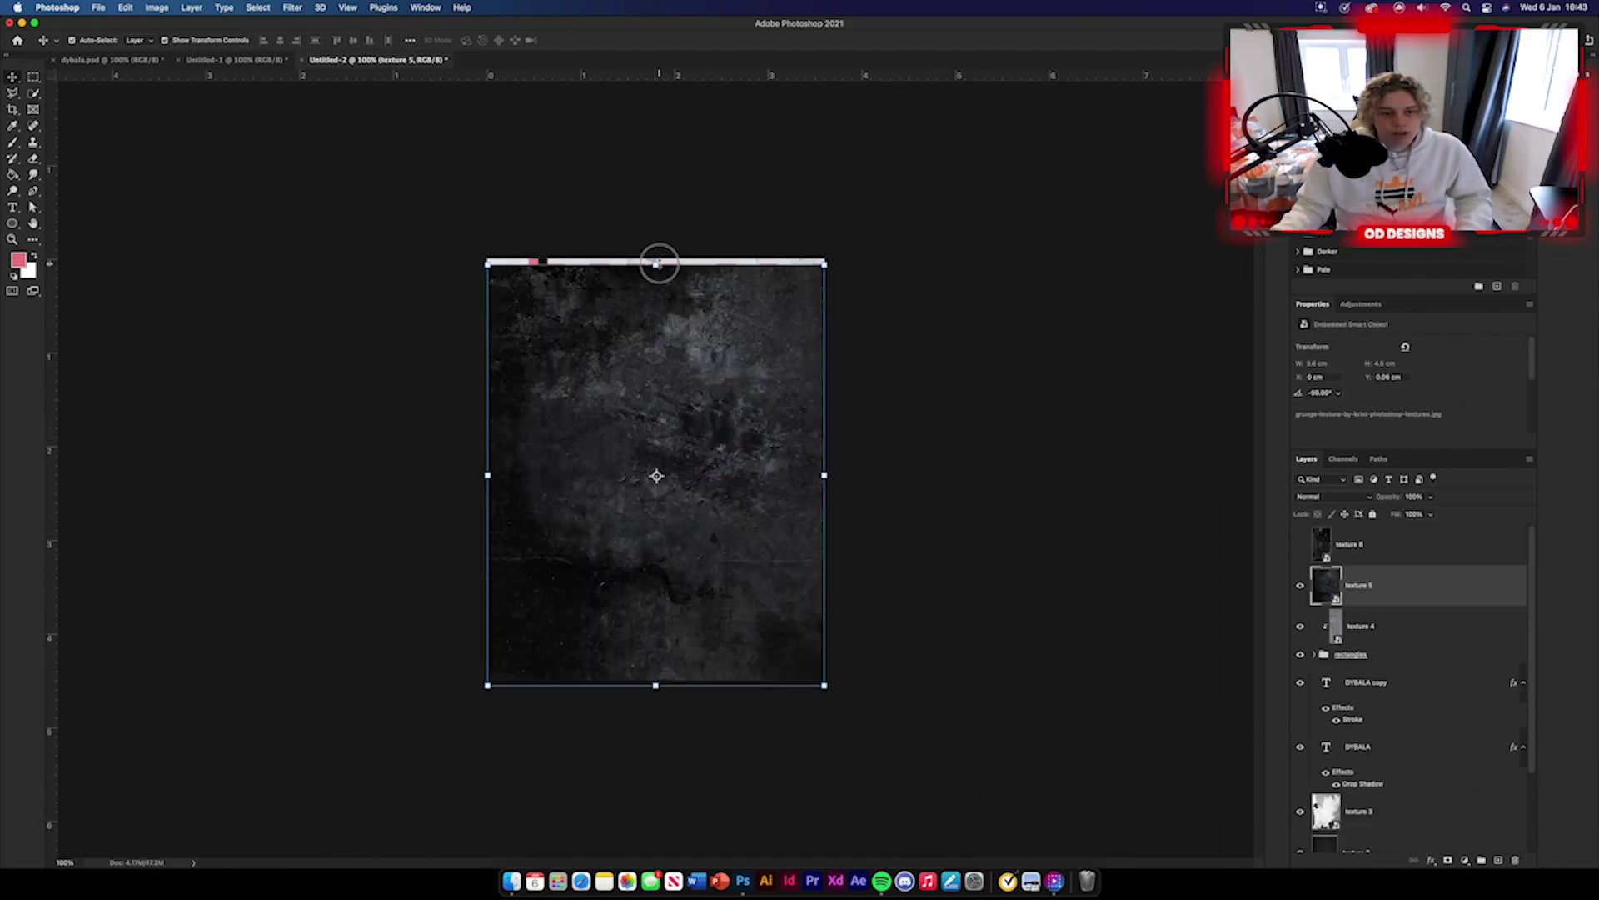
left_click_drag(656, 262, 657, 251)
left_click(593, 39)
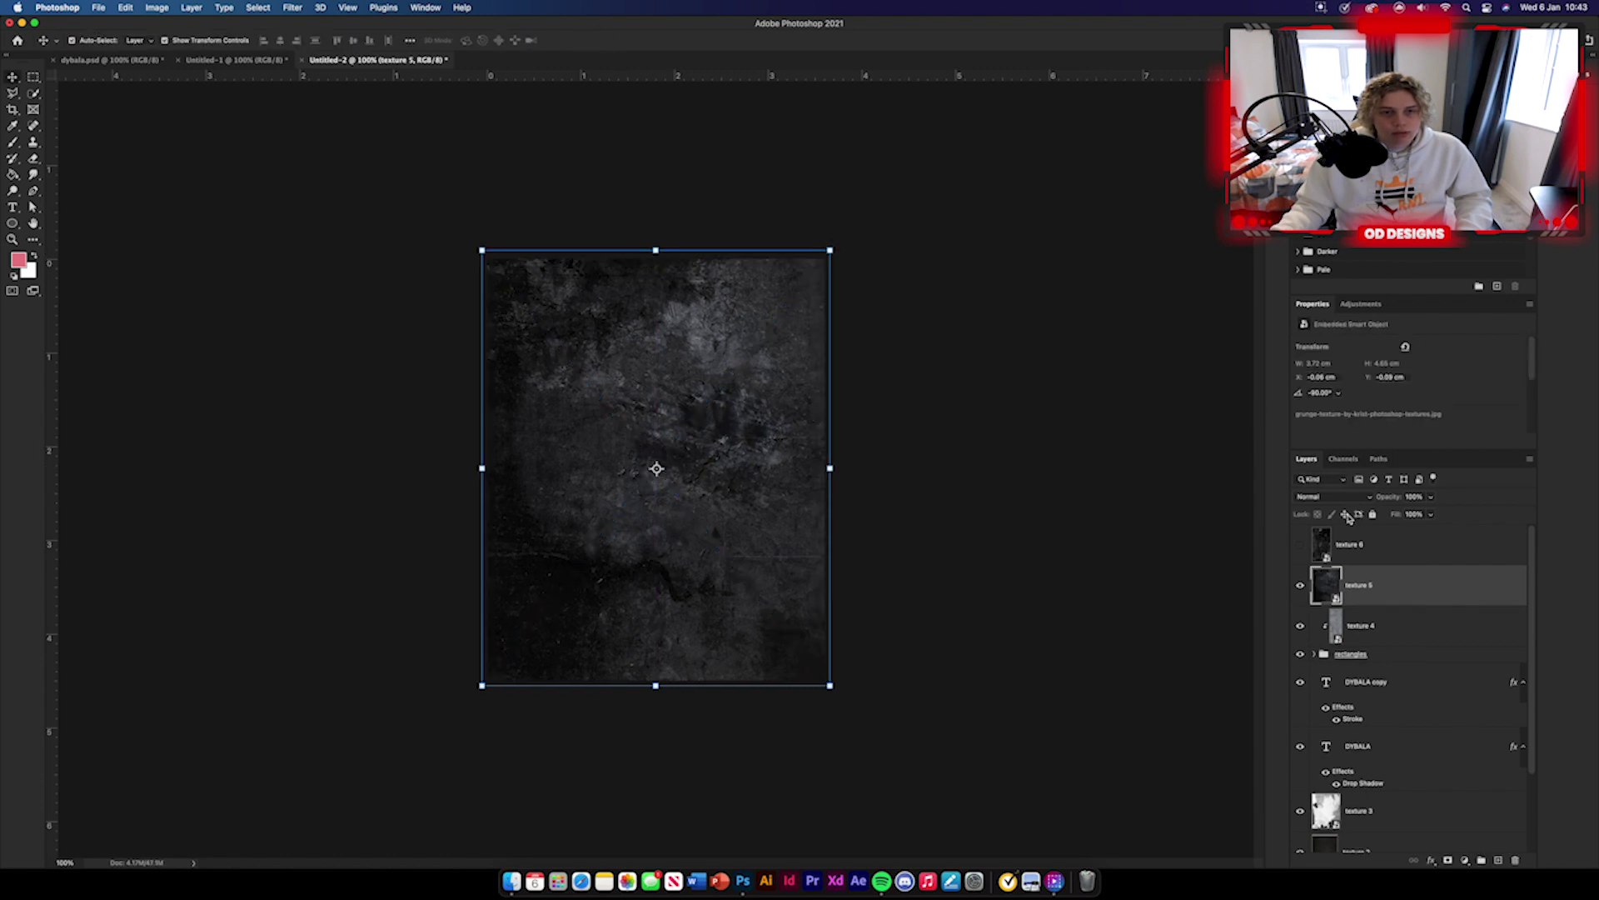
Step: Set texture 5's blend mode to Color Dodge and move the layer below the DYBALA text, directly above texture 3
left_click(1333, 496)
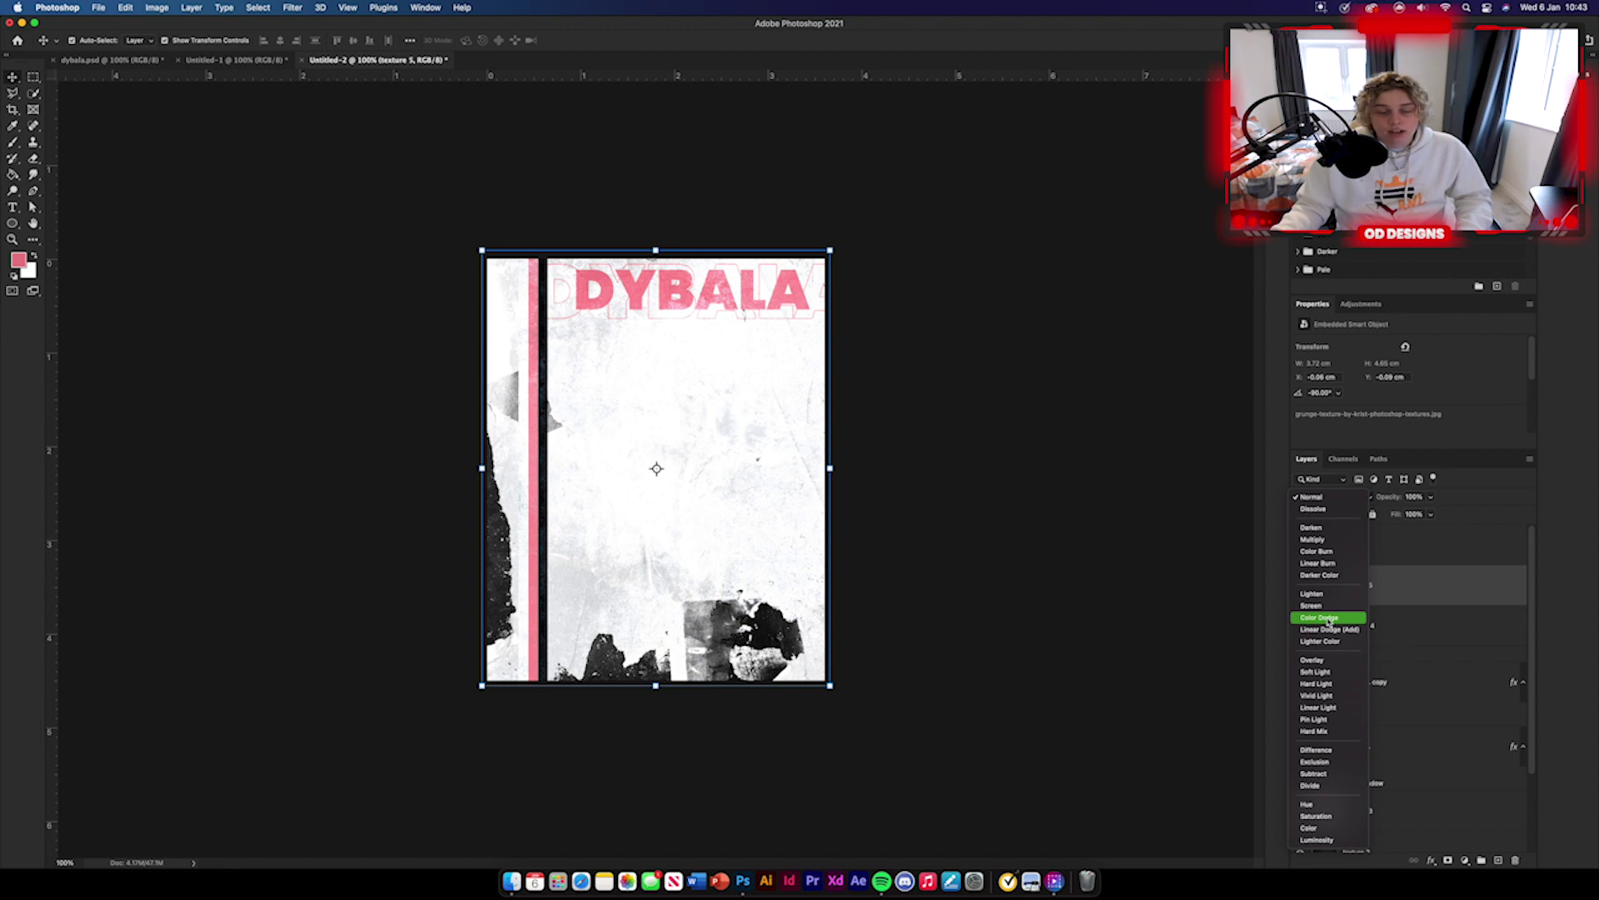
left_click(1330, 620)
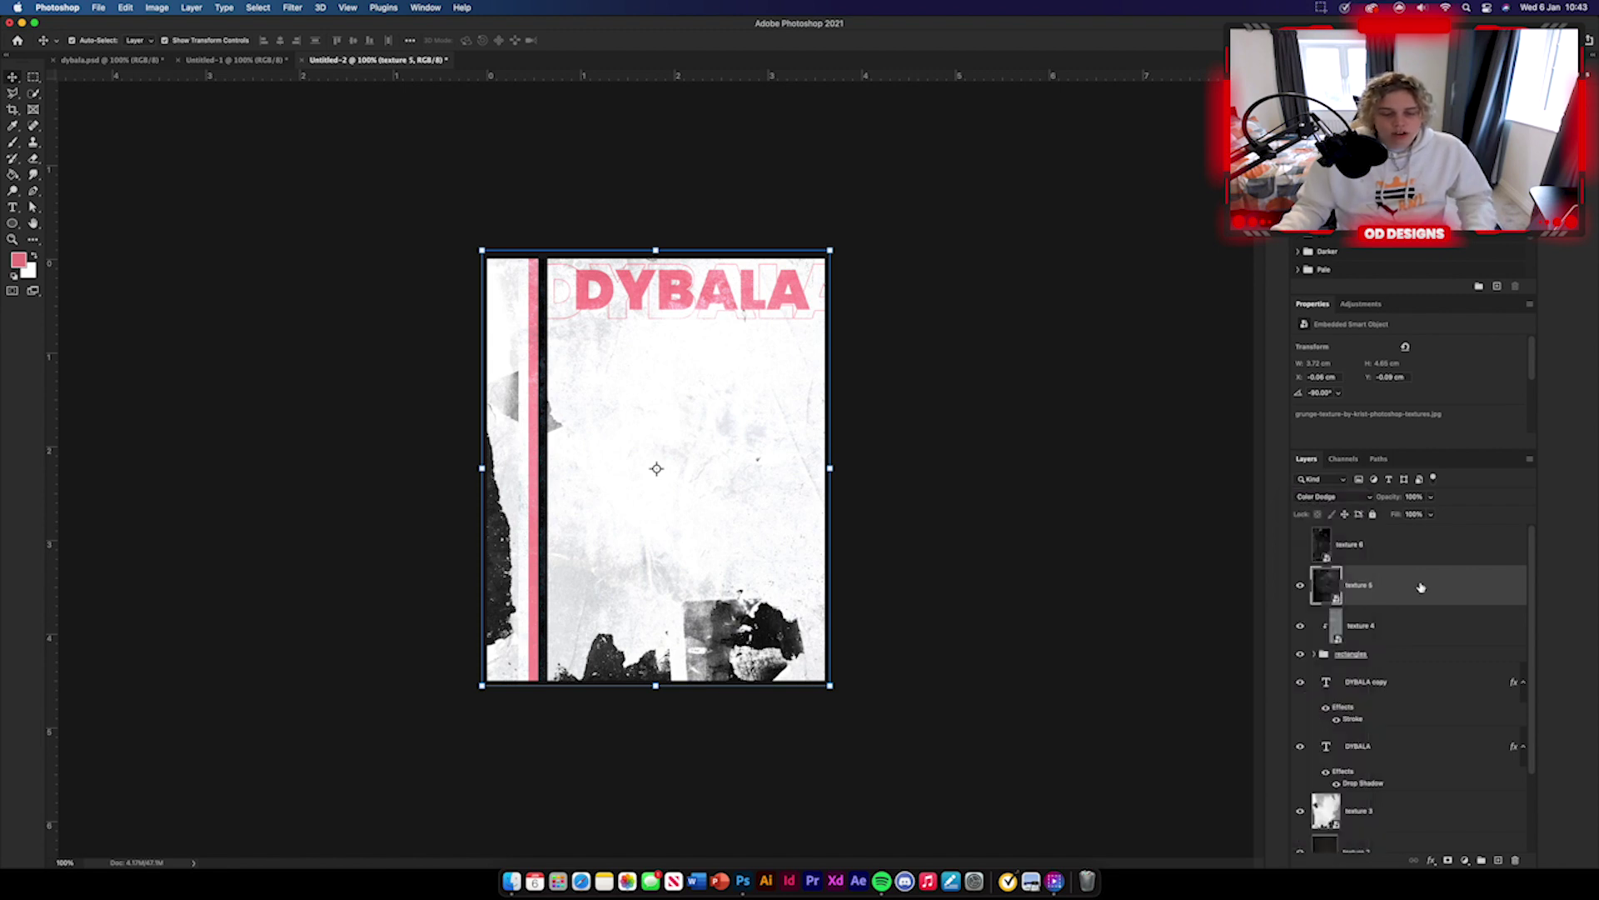
left_click_drag(1421, 588, 1385, 770)
left_click(1000, 500)
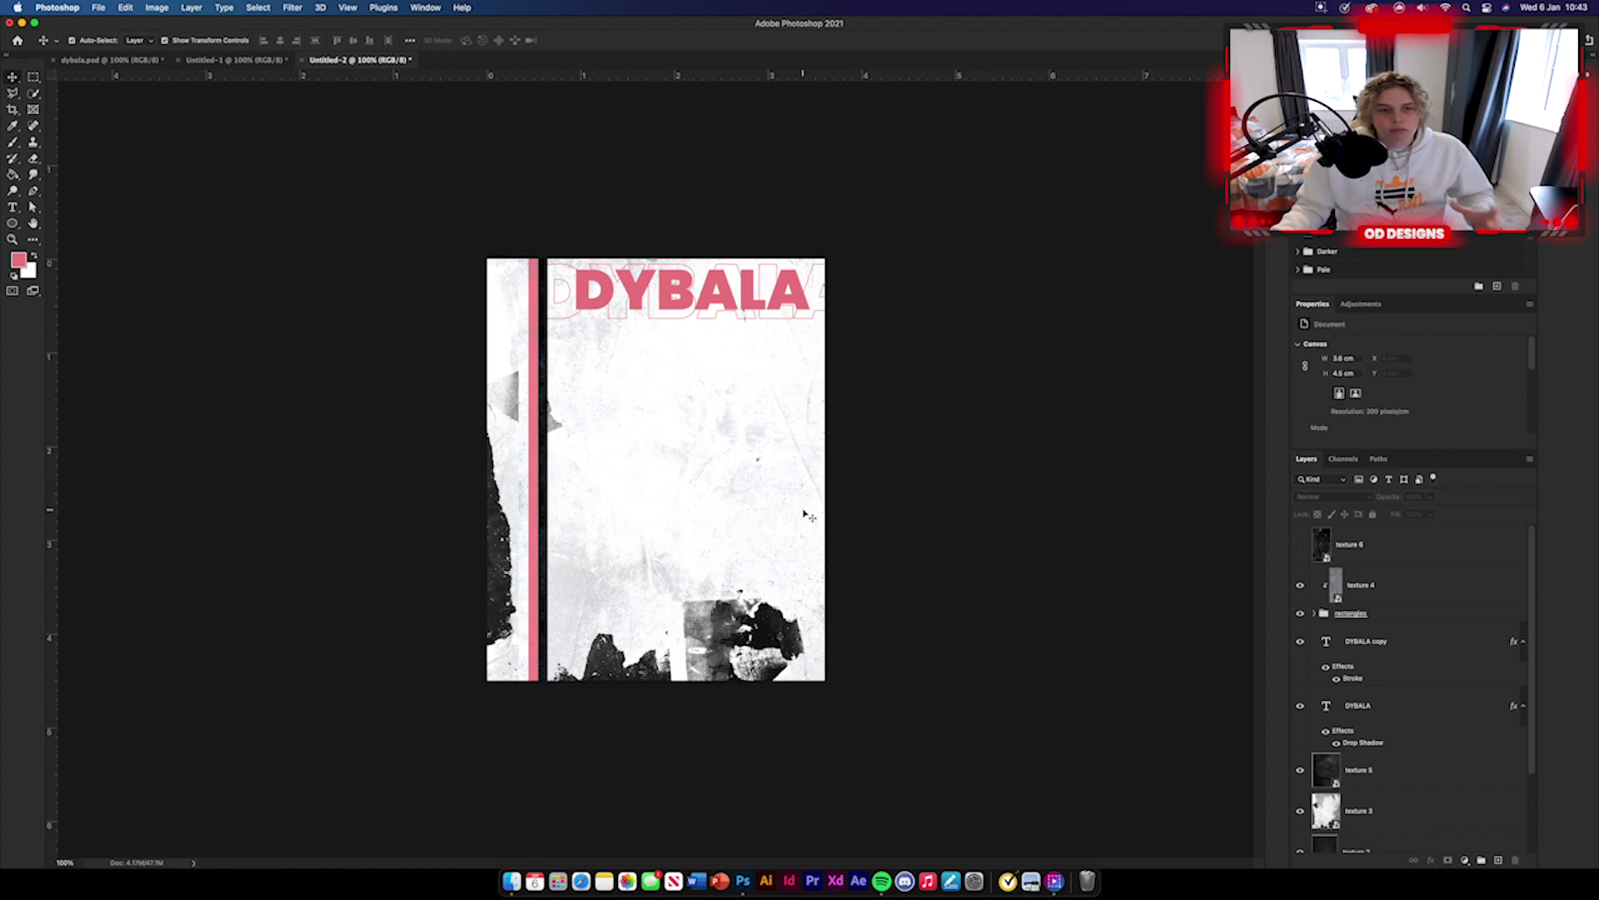
Step: Show the texture 6 layer and align it with the poster so that it covers the whole canvas
left_click(1403, 556)
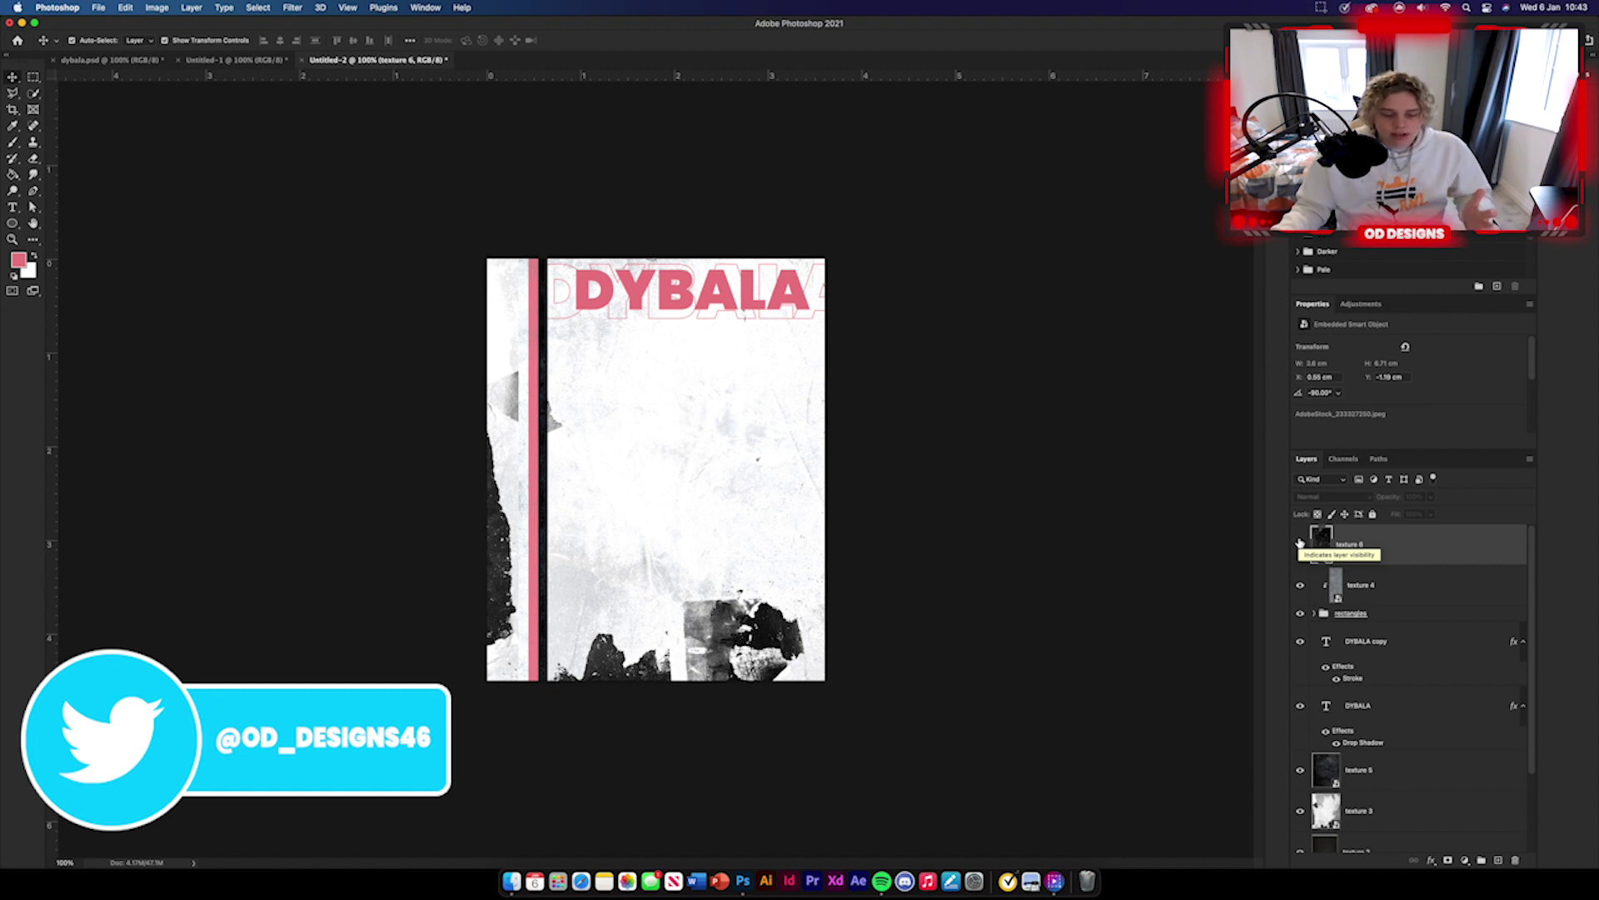
left_click(1300, 542)
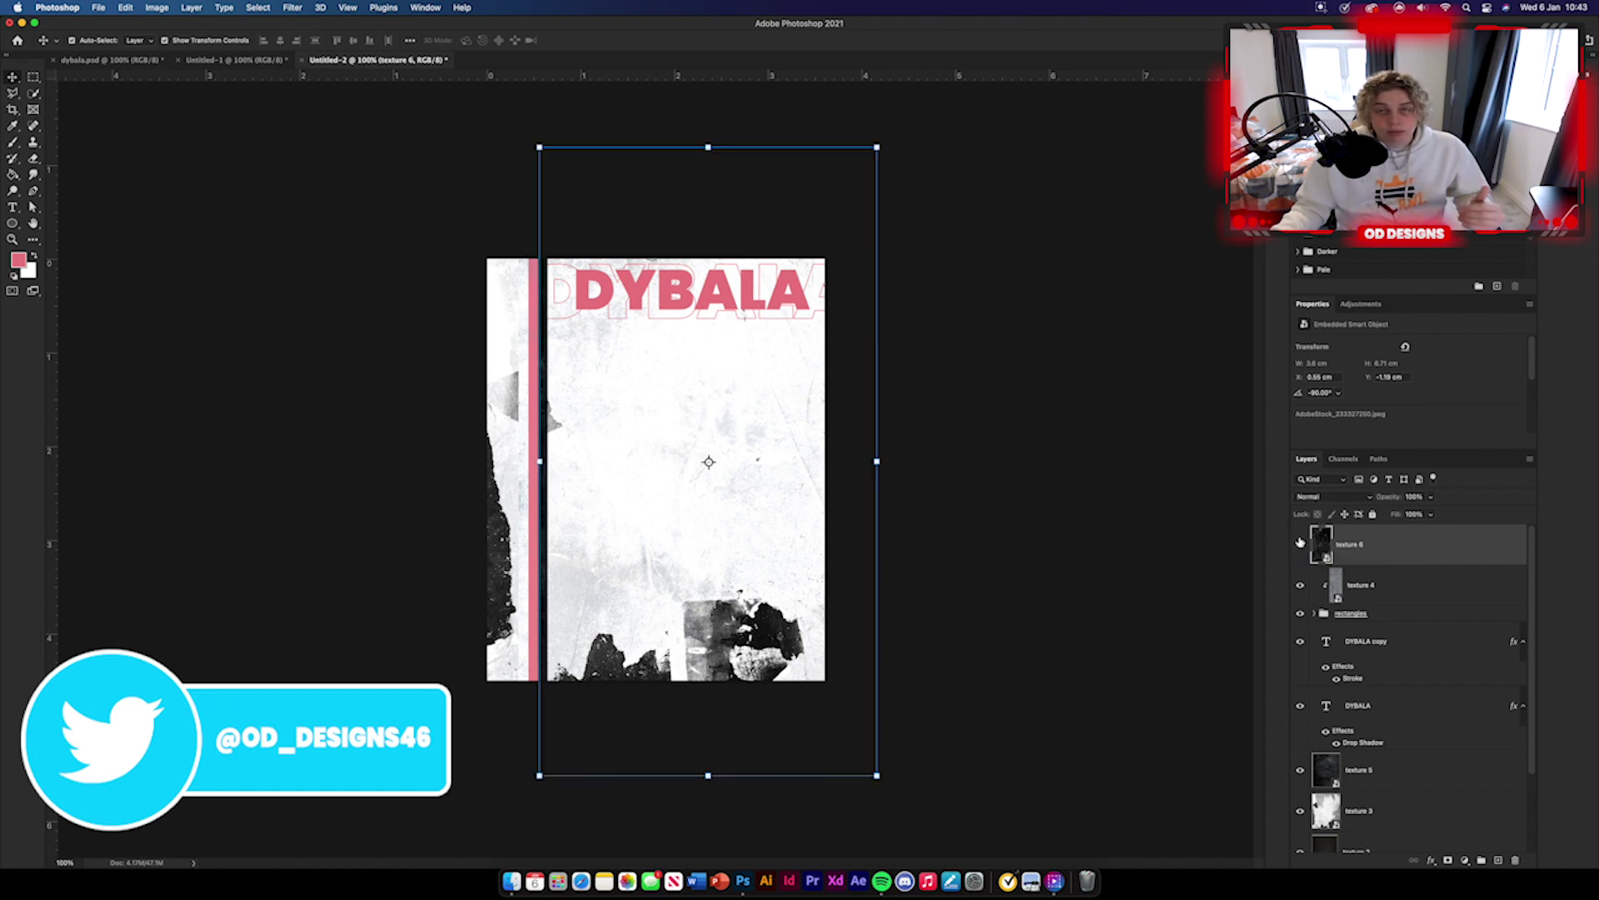
left_click_drag(765, 445, 709, 465)
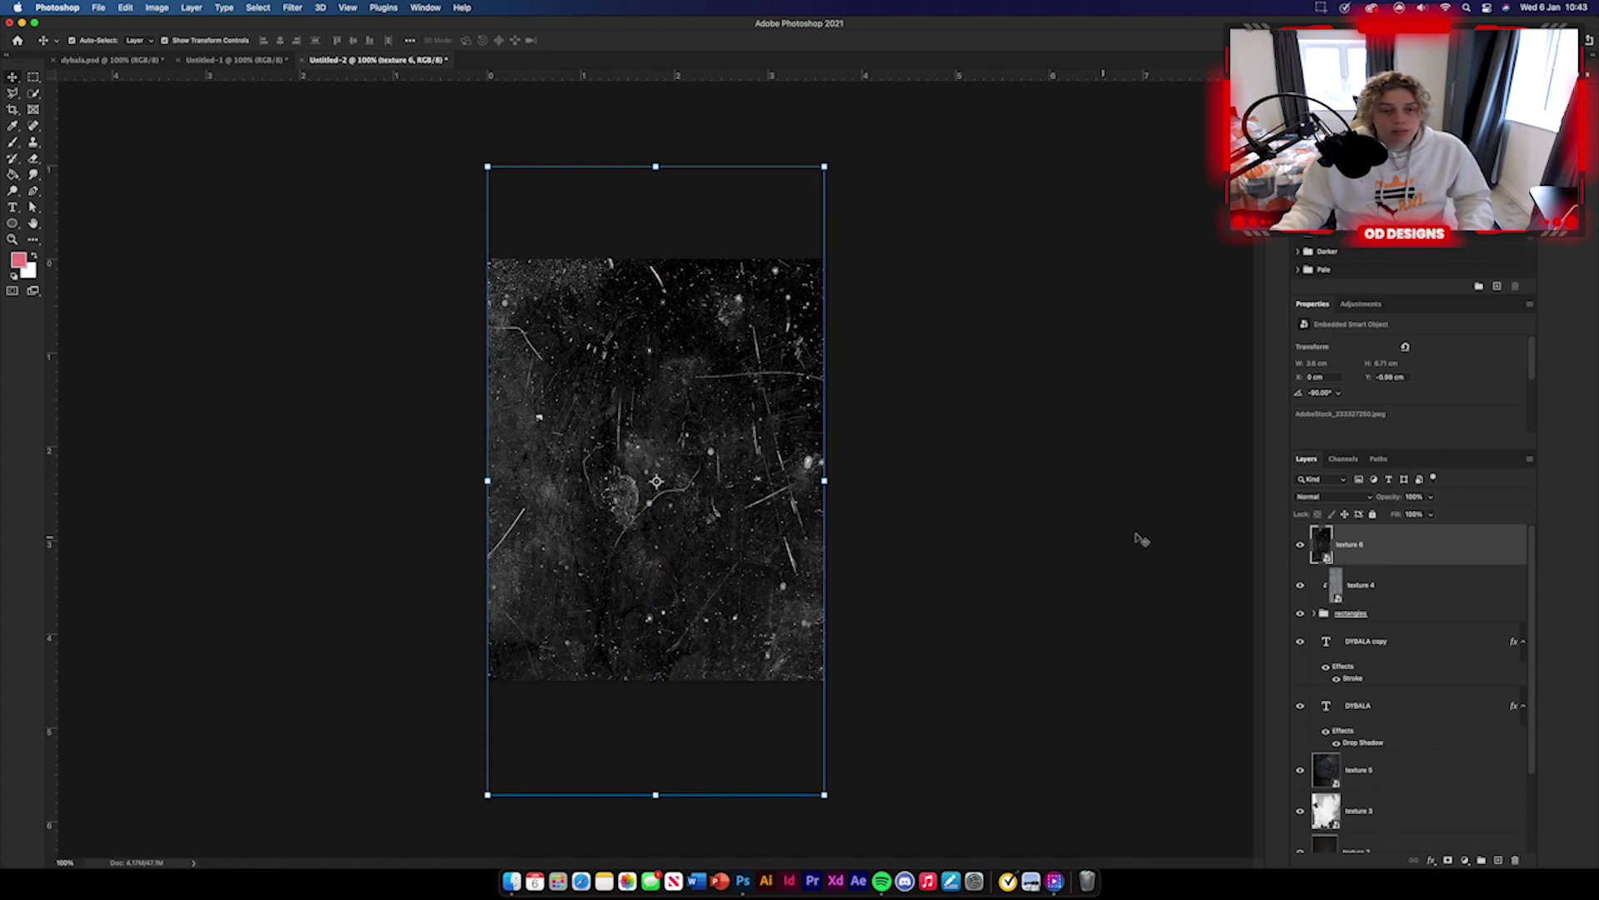
Step: Set texture 6's blend mode to Screen and slightly reduce its opacity
left_click(1331, 497)
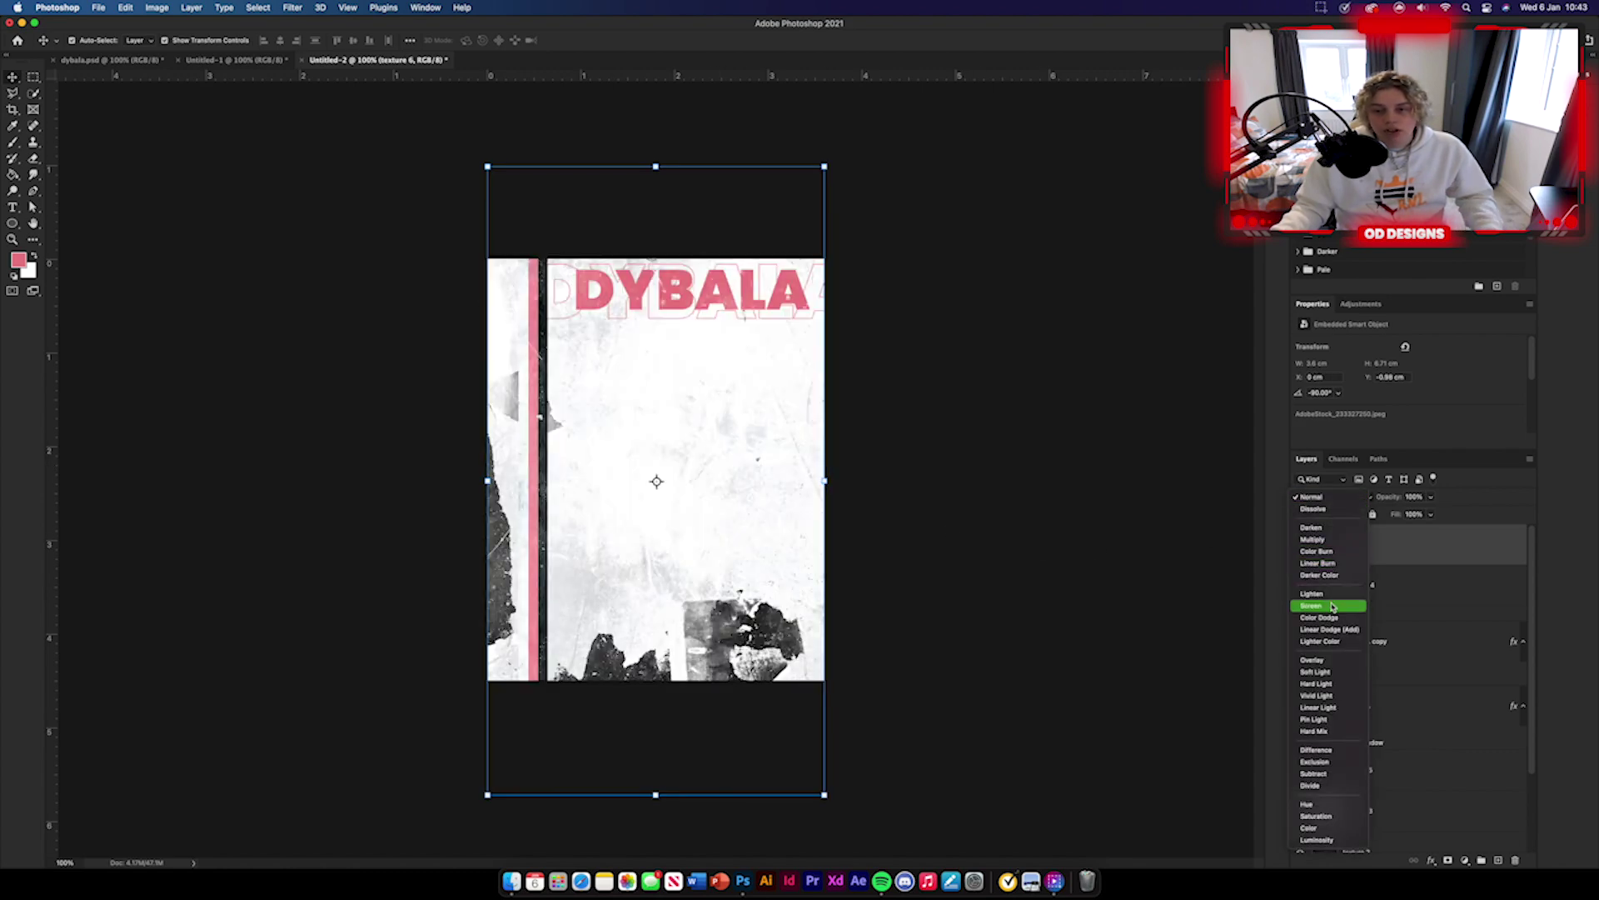
left_click(1333, 604)
left_click_drag(1389, 497, 1379, 500)
left_click(1149, 521)
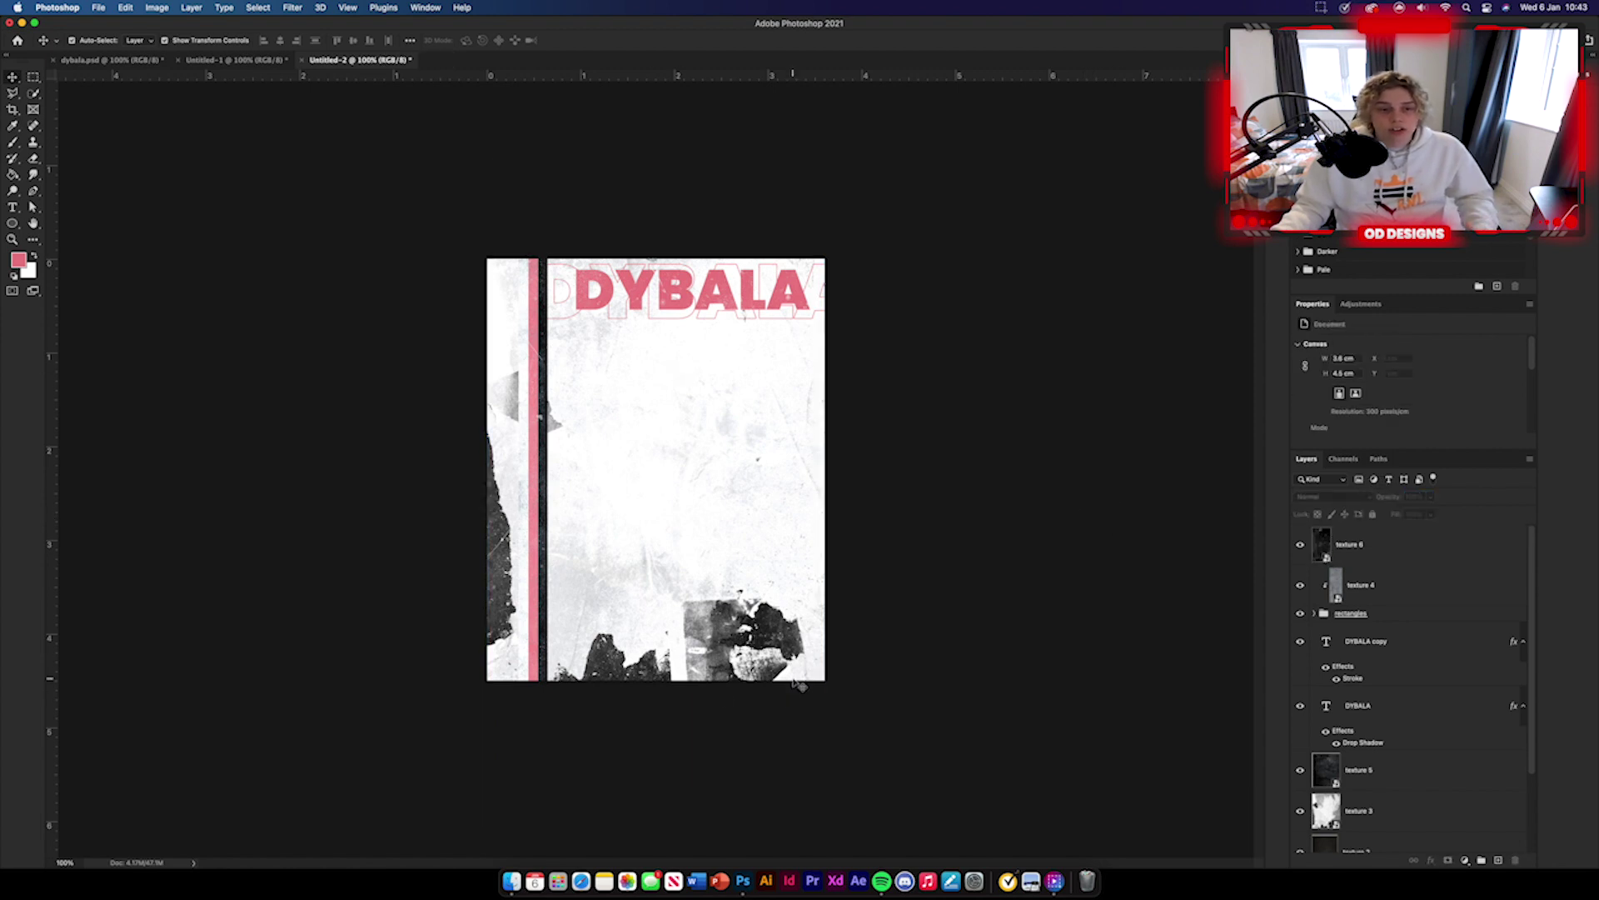
Step: Reduce texture 5's opacity to about 89%
left_click(1406, 783)
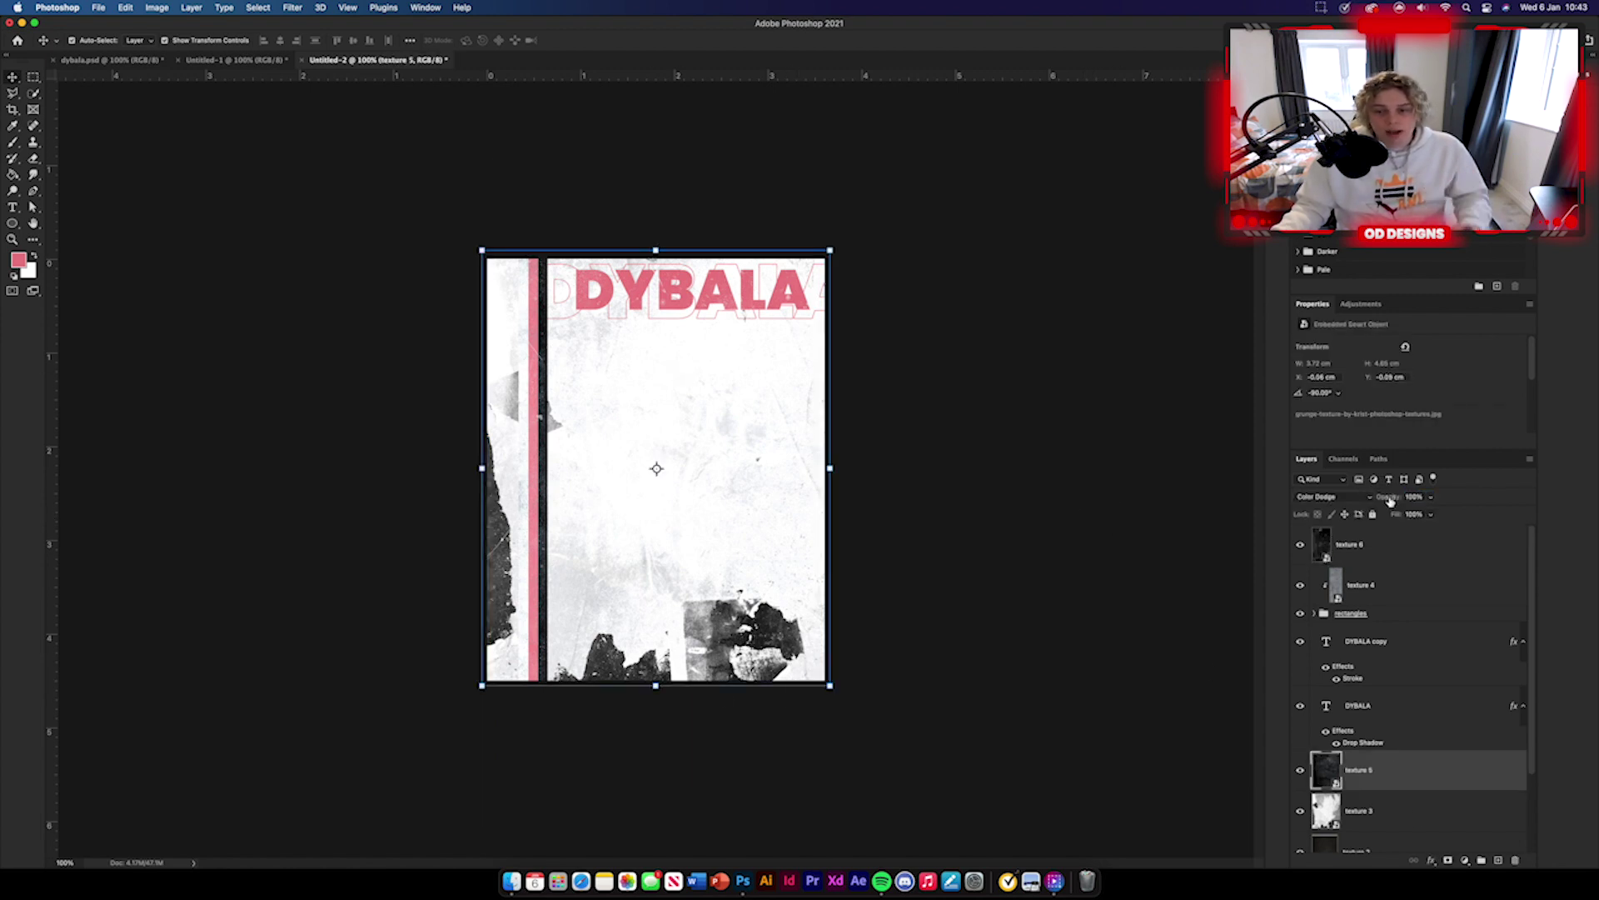
left_click_drag(1389, 500, 1373, 498)
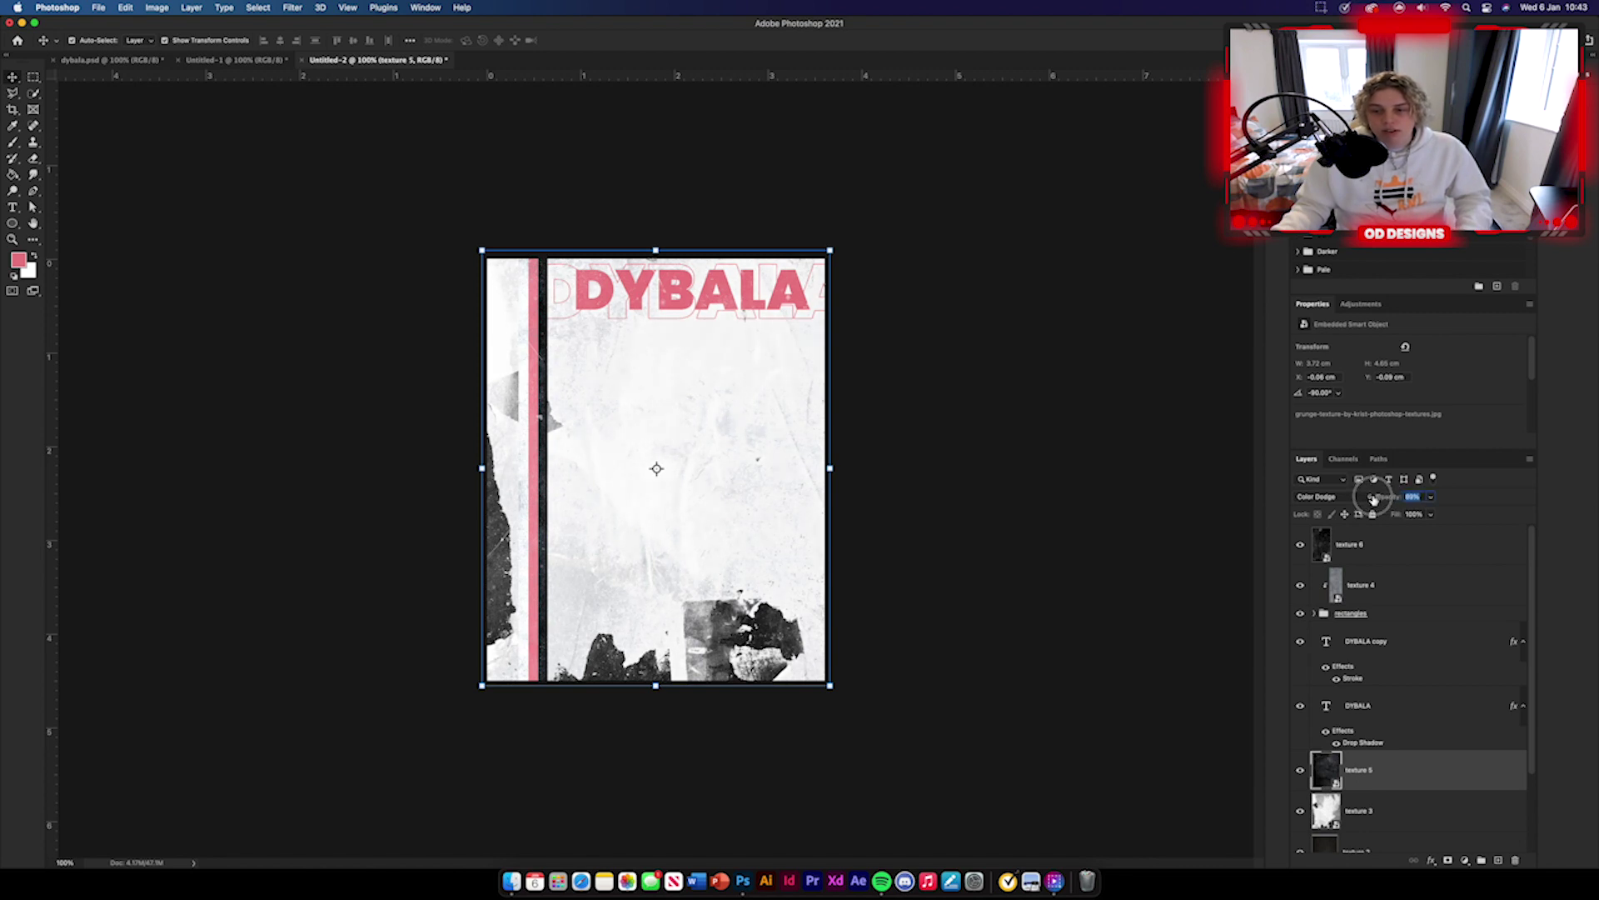
left_click(1051, 531)
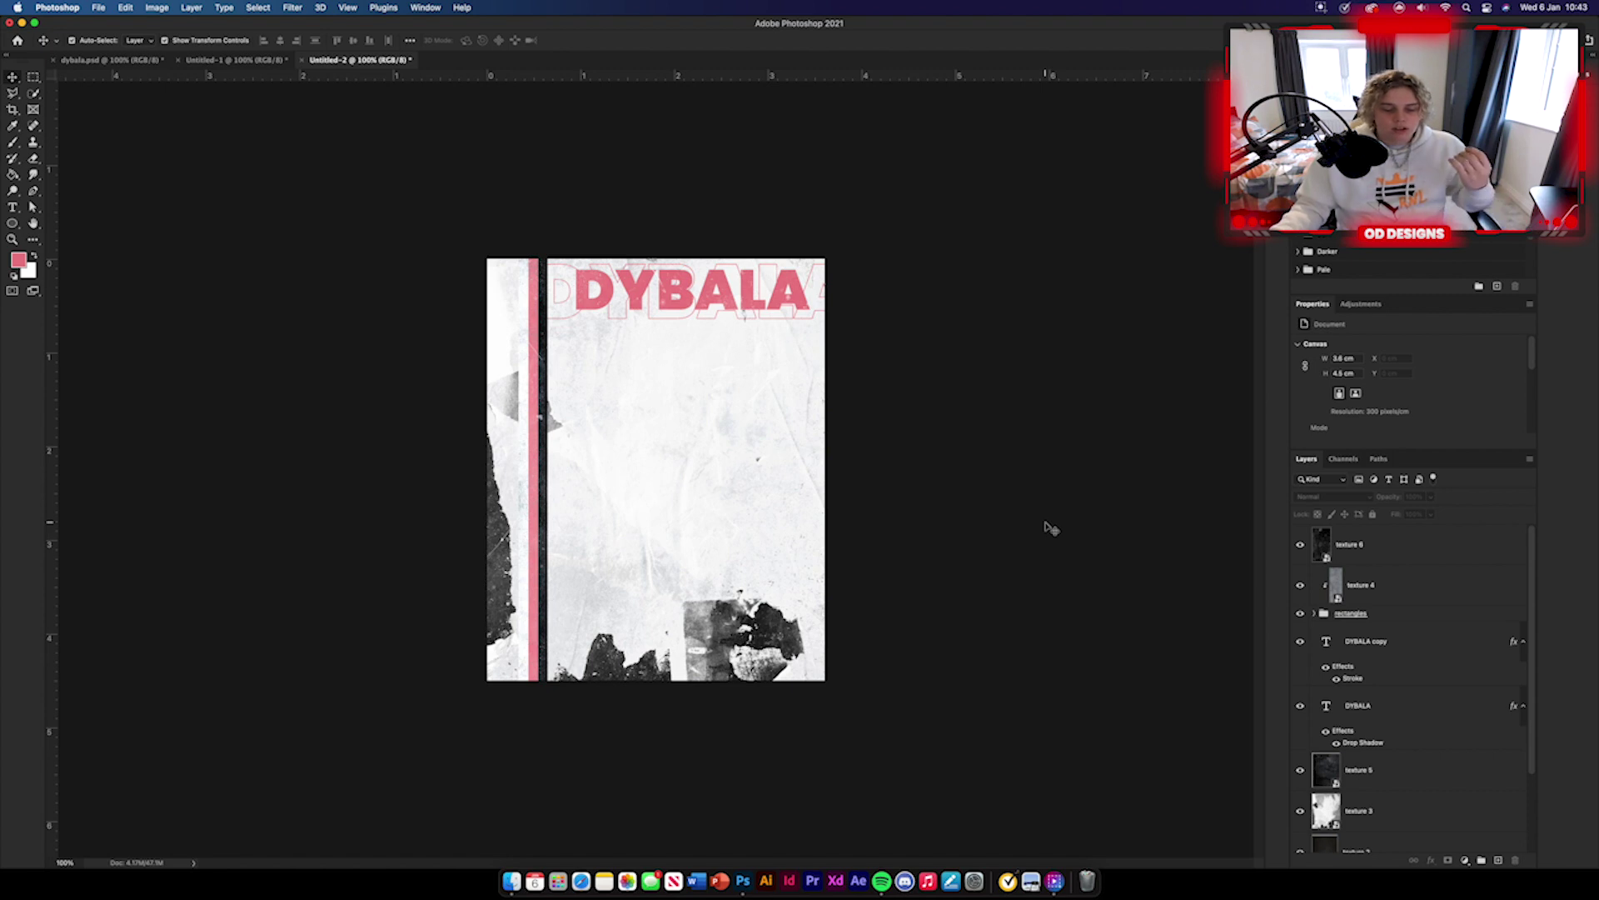
Step: In Untitled-1, collapse the Texture group, then show and expand the dybala group
left_click(208, 61)
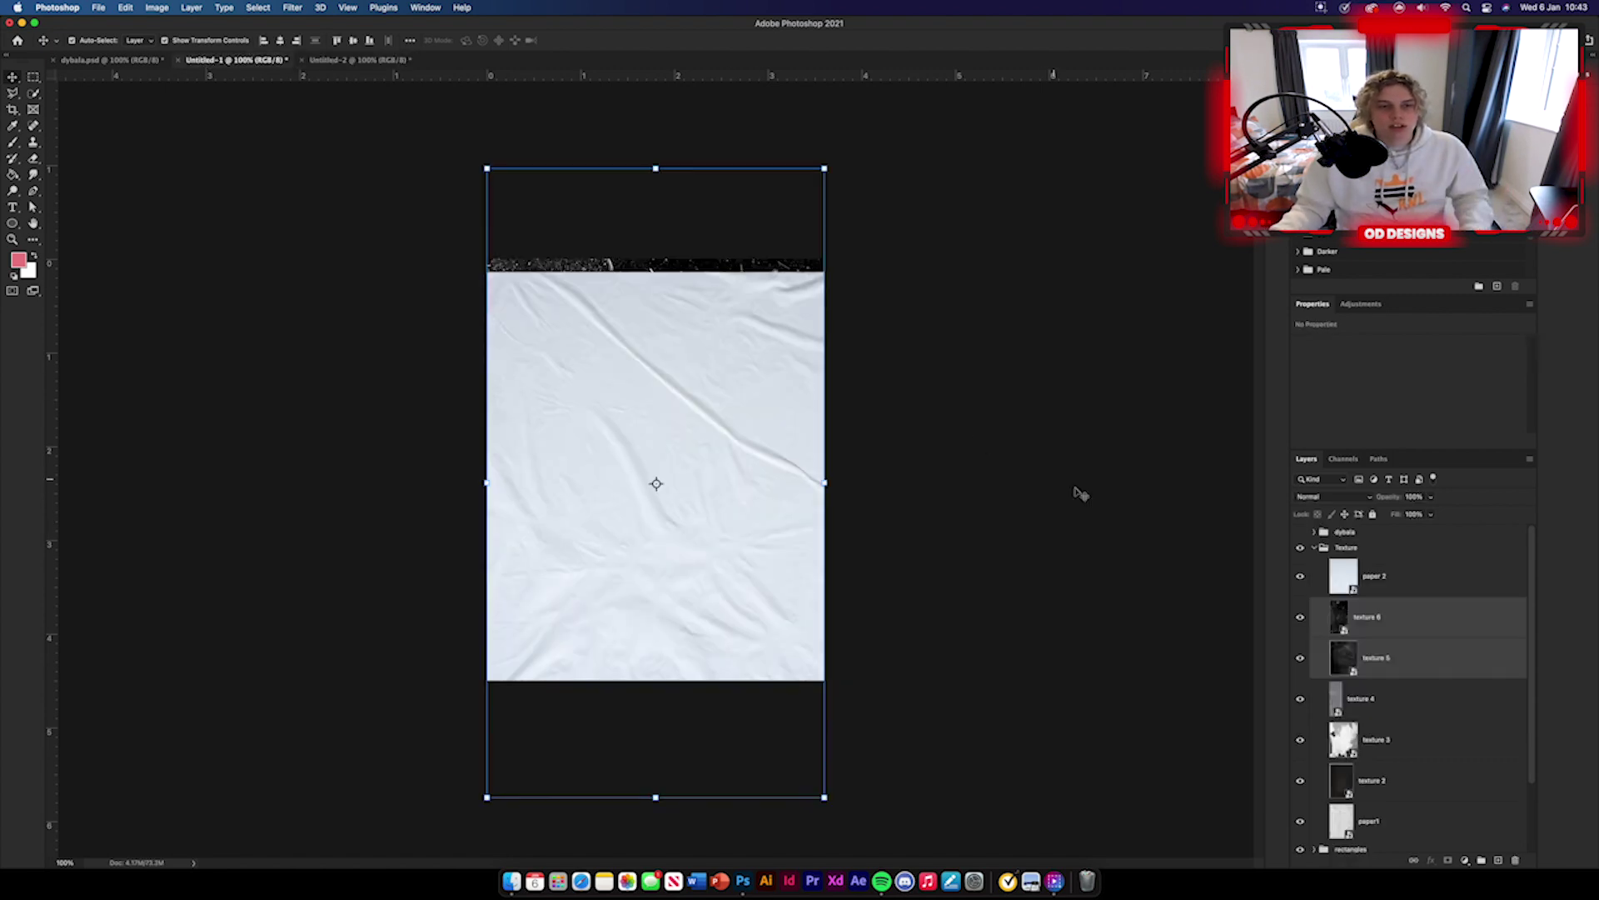
left_click(1314, 547)
left_click(1301, 532)
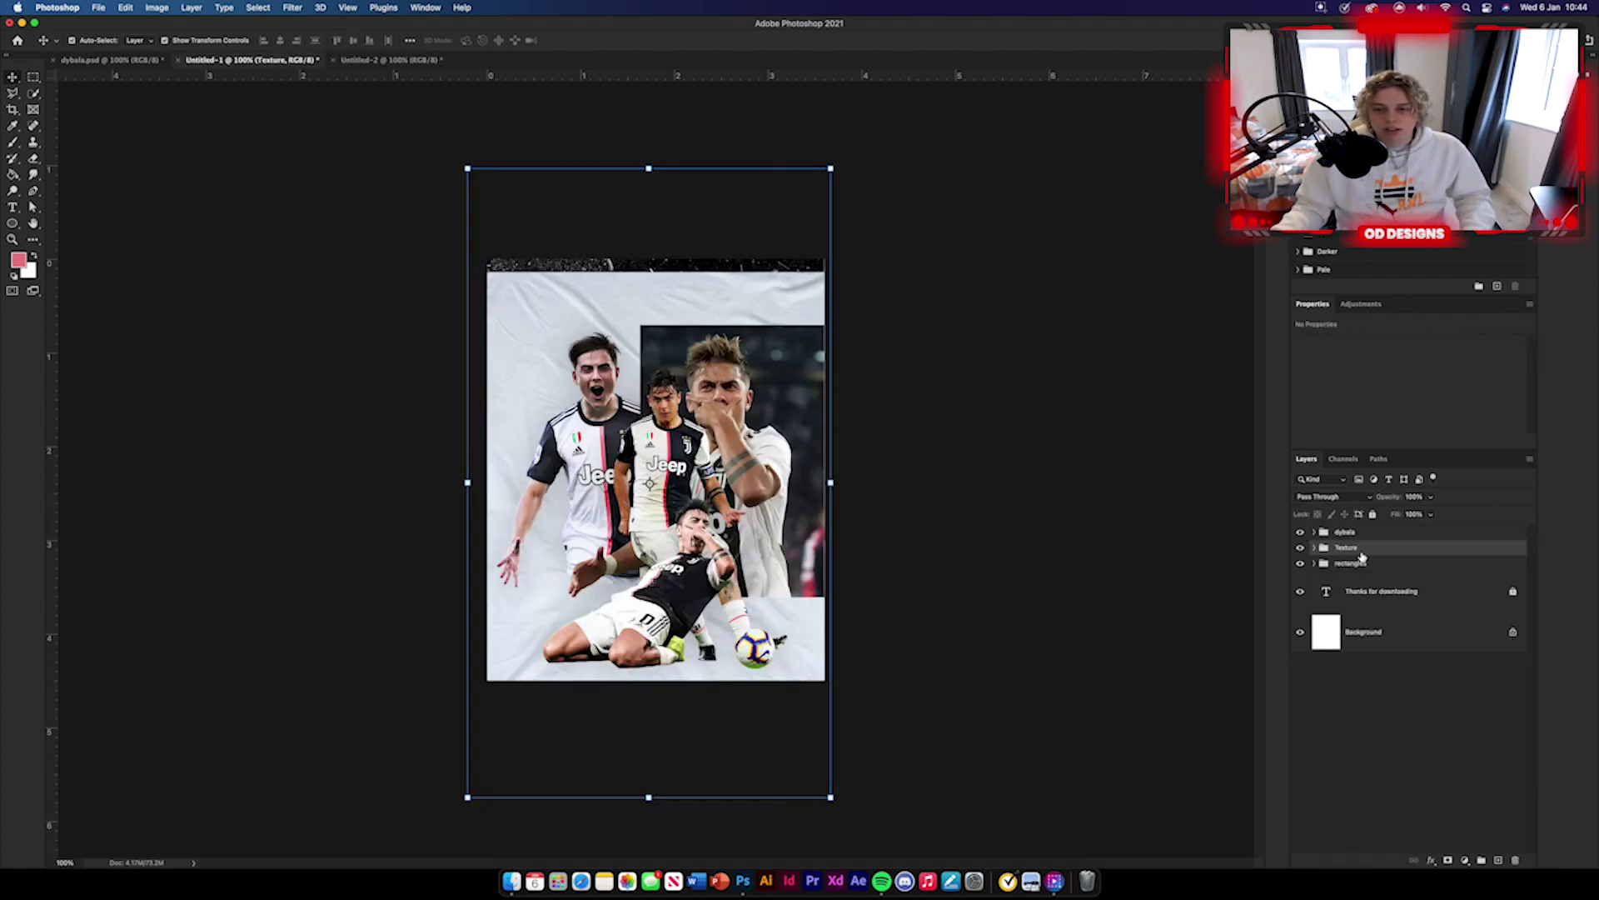
left_click(1314, 532)
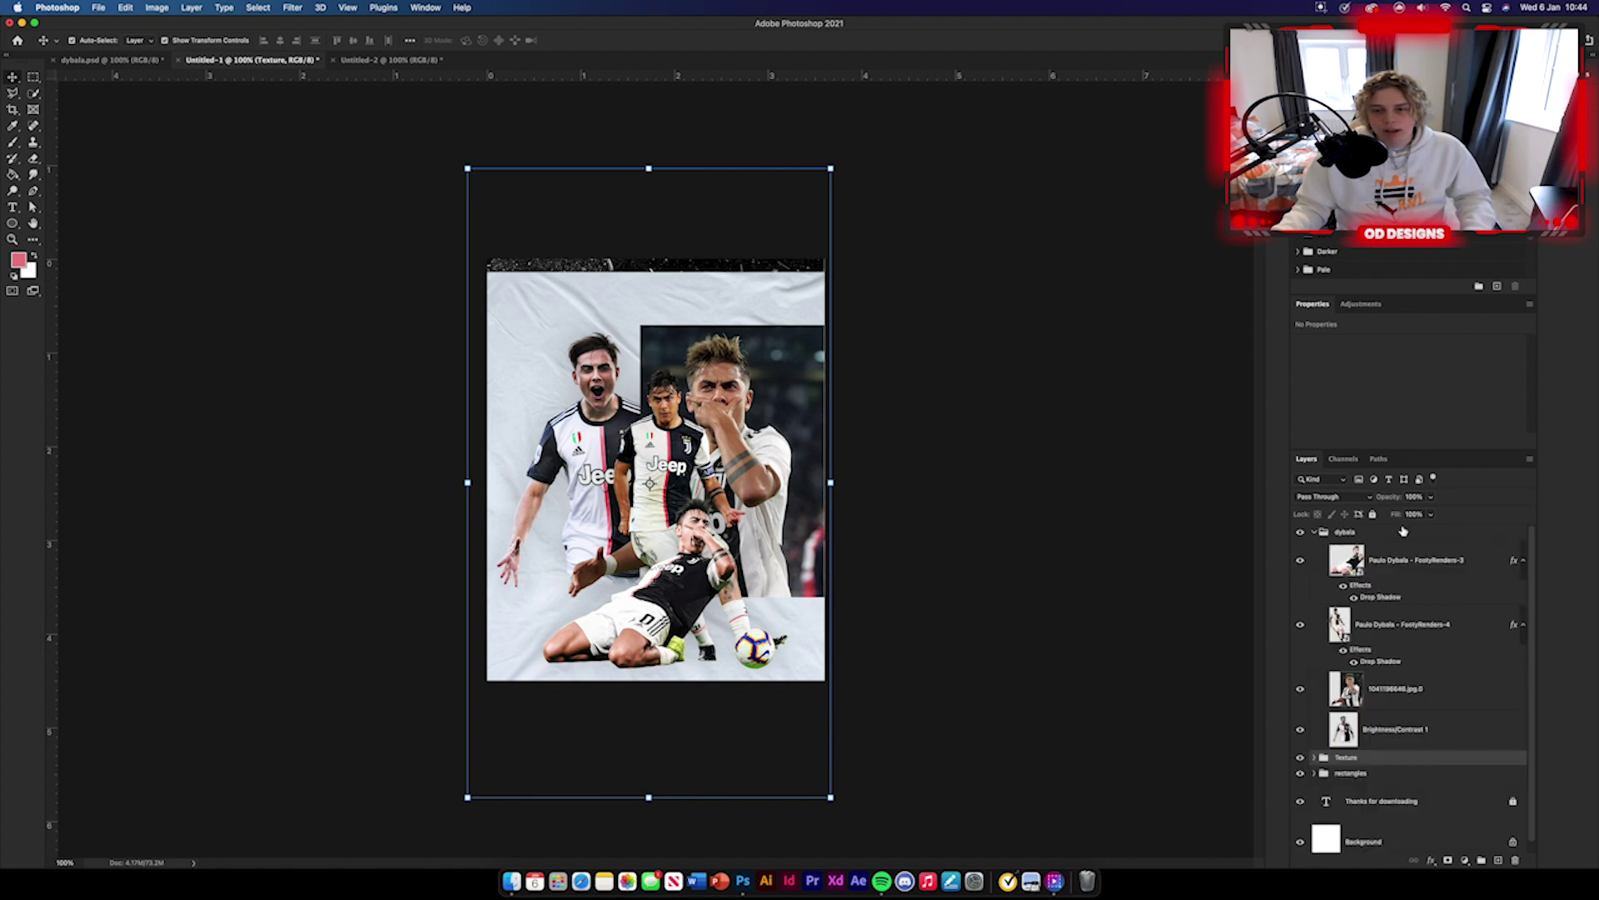
Step: Copy the Dybala photo with the dark stadium background into the poster, against the right edge below the title
left_click(1437, 699)
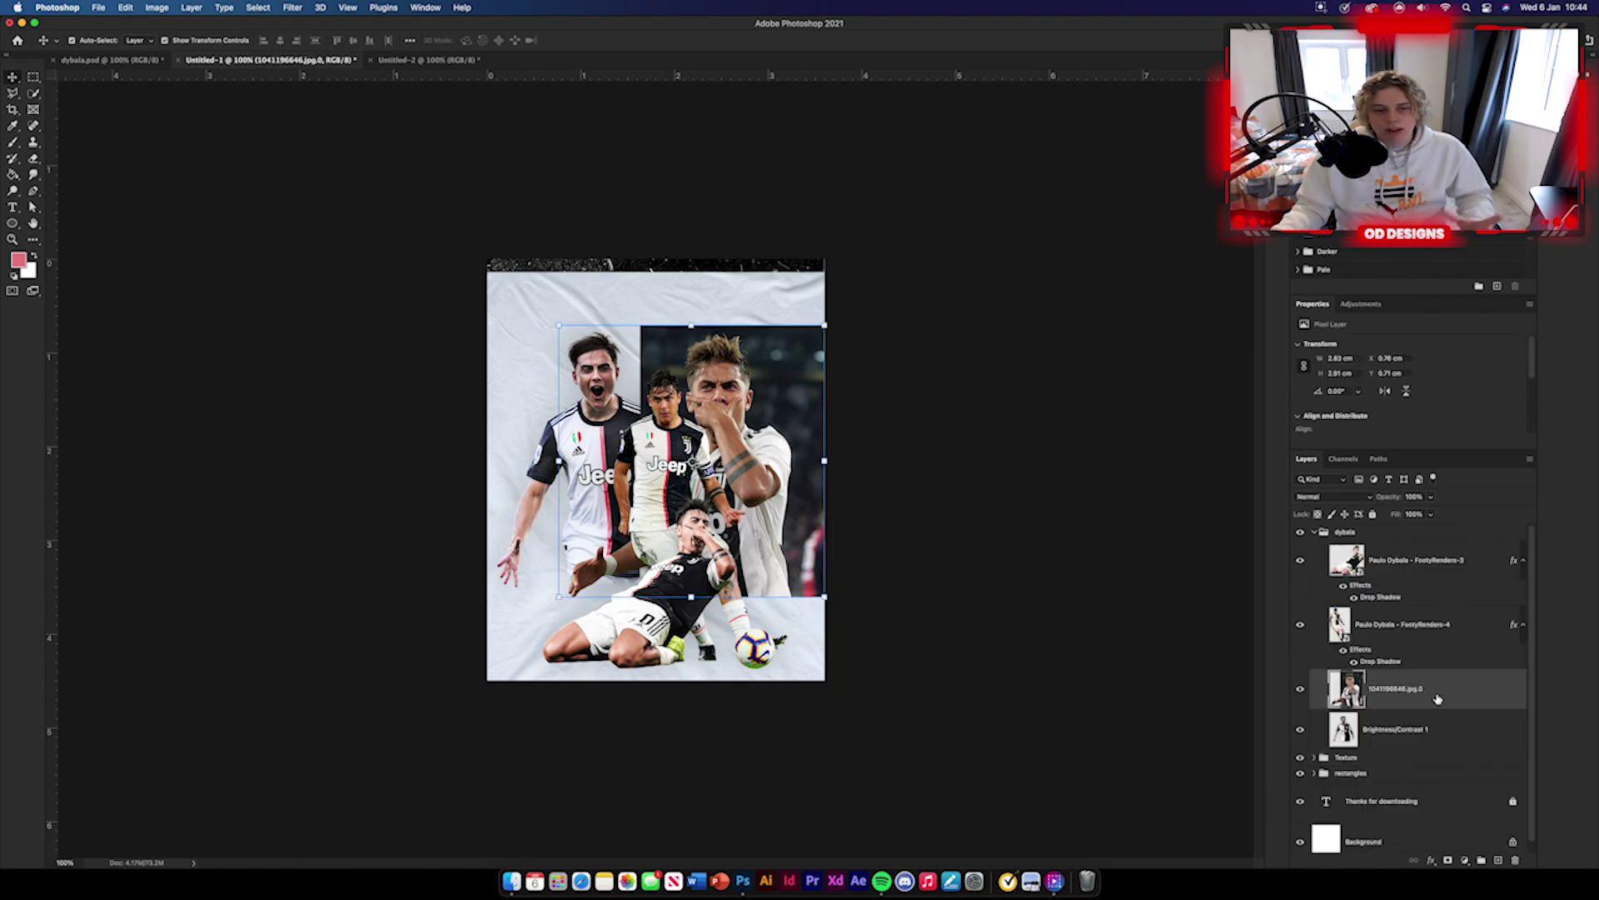
left_click_drag(1473, 706, 715, 432)
left_click(1078, 514)
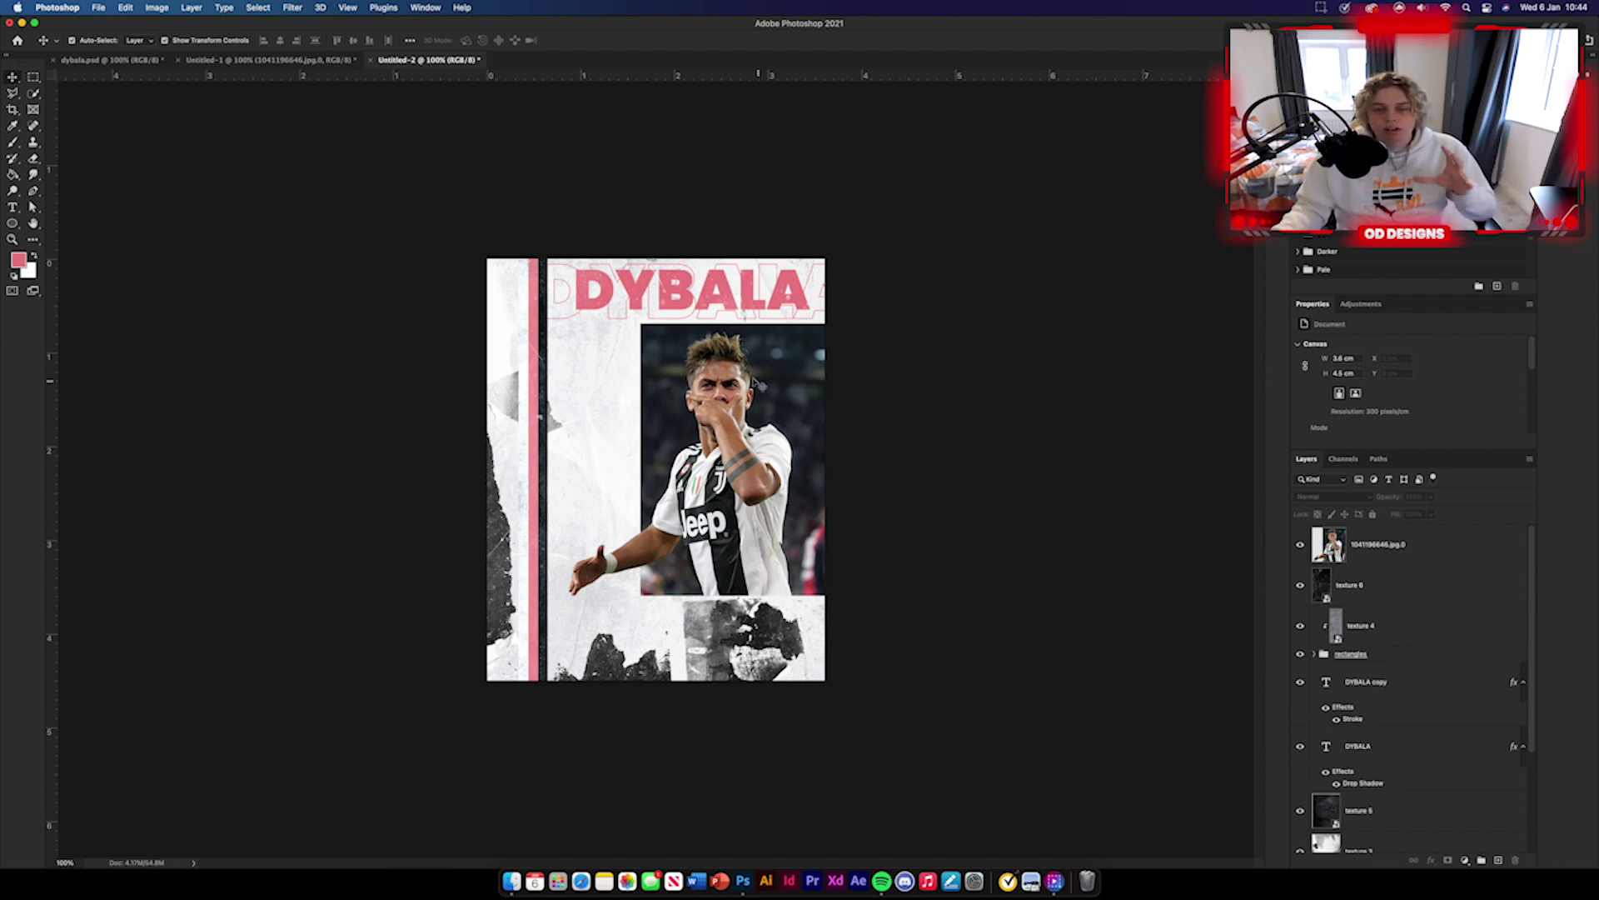
Step: Copy the Brightness/Contrast 1 player layer from Untitled-1 to the poster's left side and place it below the stadium photo layer
left_click(320, 62)
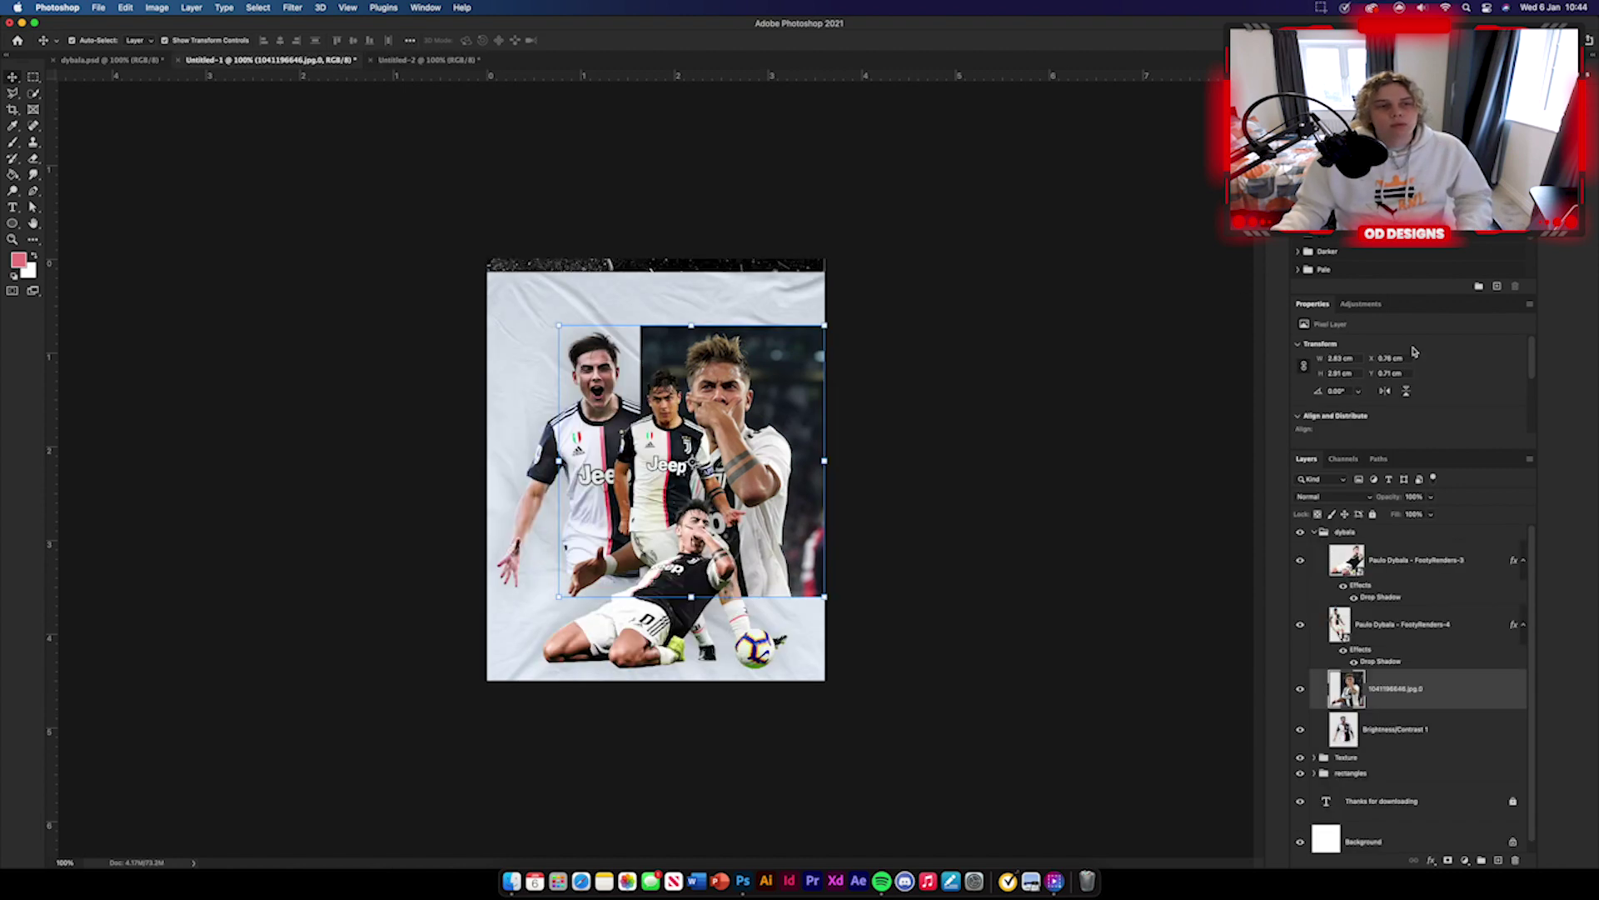
left_click(1416, 635)
left_click_drag(1433, 735, 430, 60)
left_click_drag(579, 391, 583, 400)
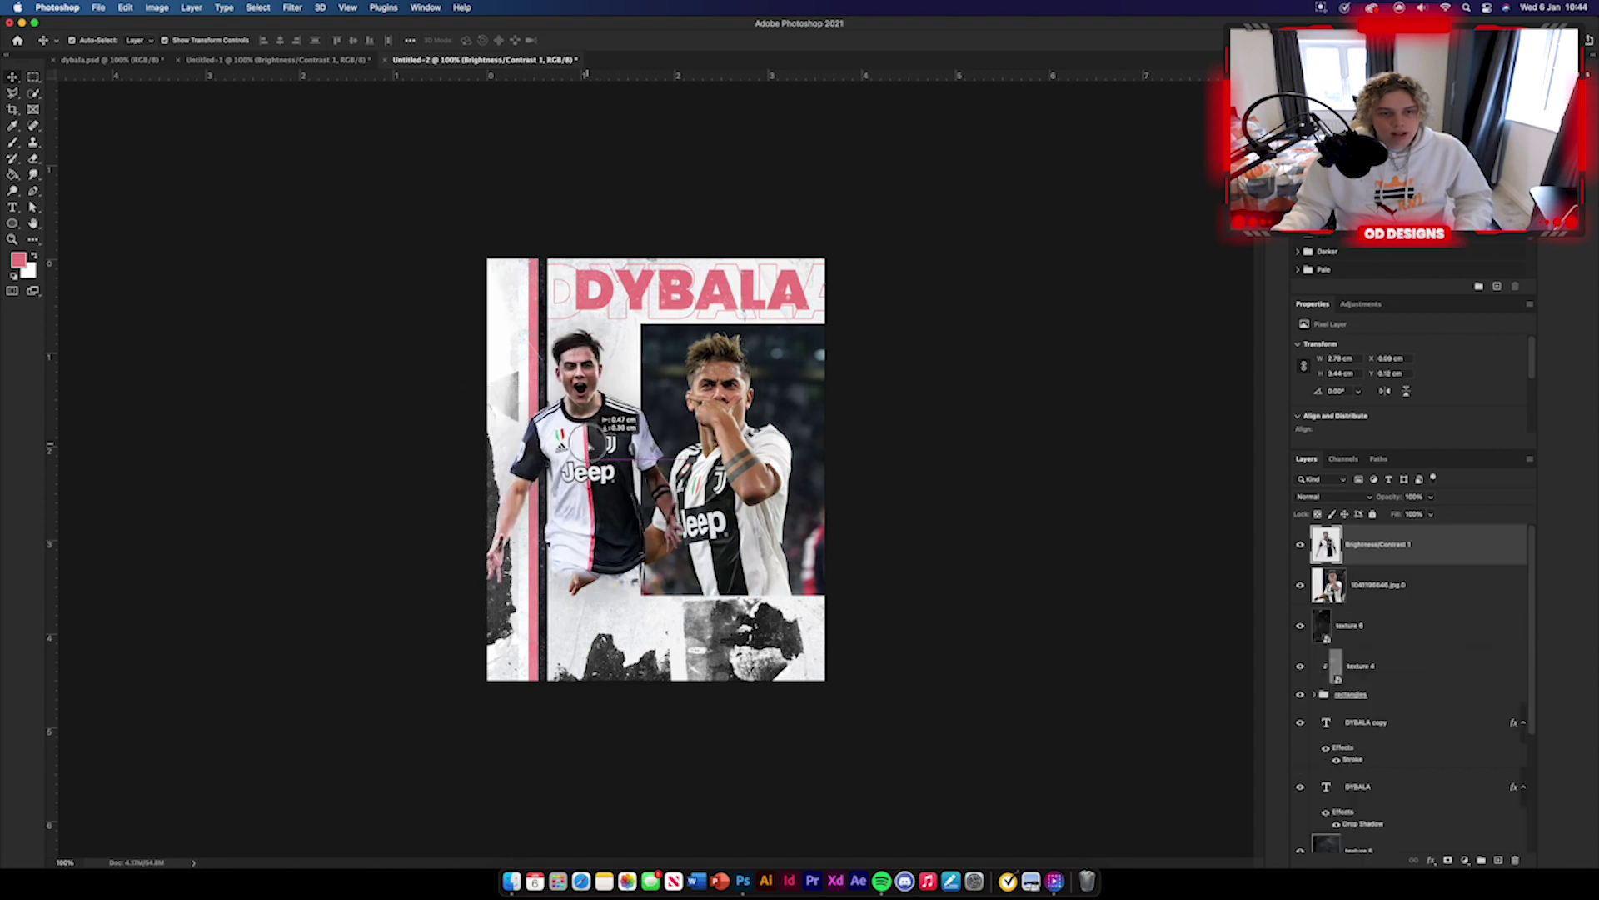
left_click_drag(1405, 546, 1384, 611)
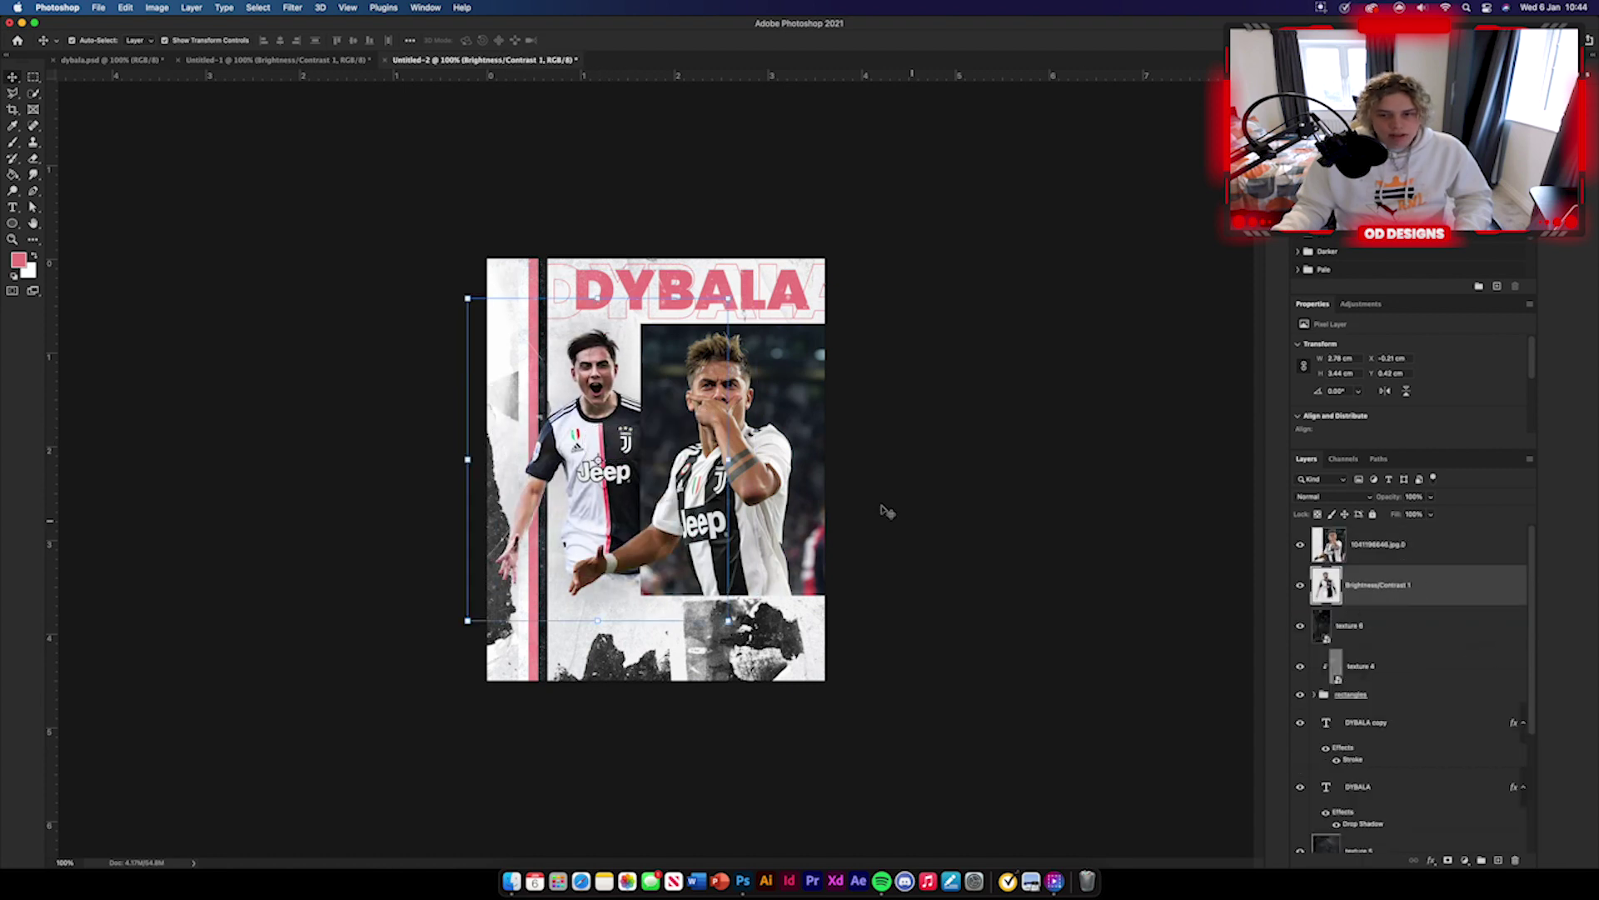
left_click_drag(599, 443, 590, 450)
left_click(450, 249)
Step: Copy the Paulo Dybala - FootyRenders-4 cutout and the sliding-player cutout from Untitled-1 into the poster, with the sliding player in front at the bottom centre
left_click(310, 60)
left_click(1438, 679)
left_click_drag(1416, 624, 645, 518)
left_click(376, 63)
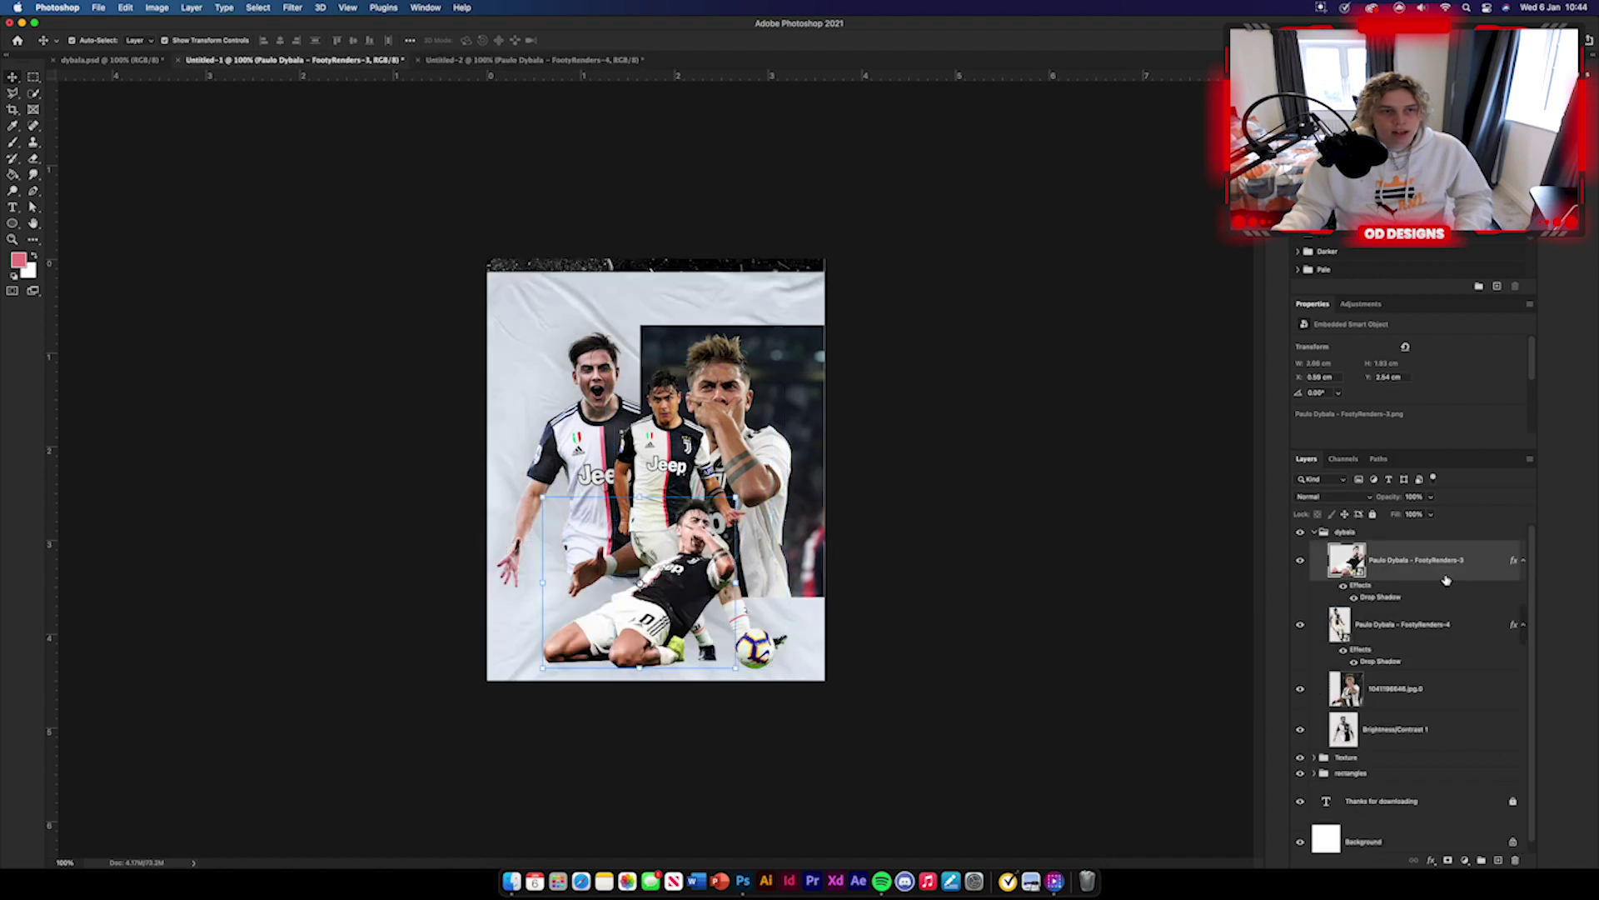
left_click_drag(1443, 576, 668, 568)
left_click(976, 610)
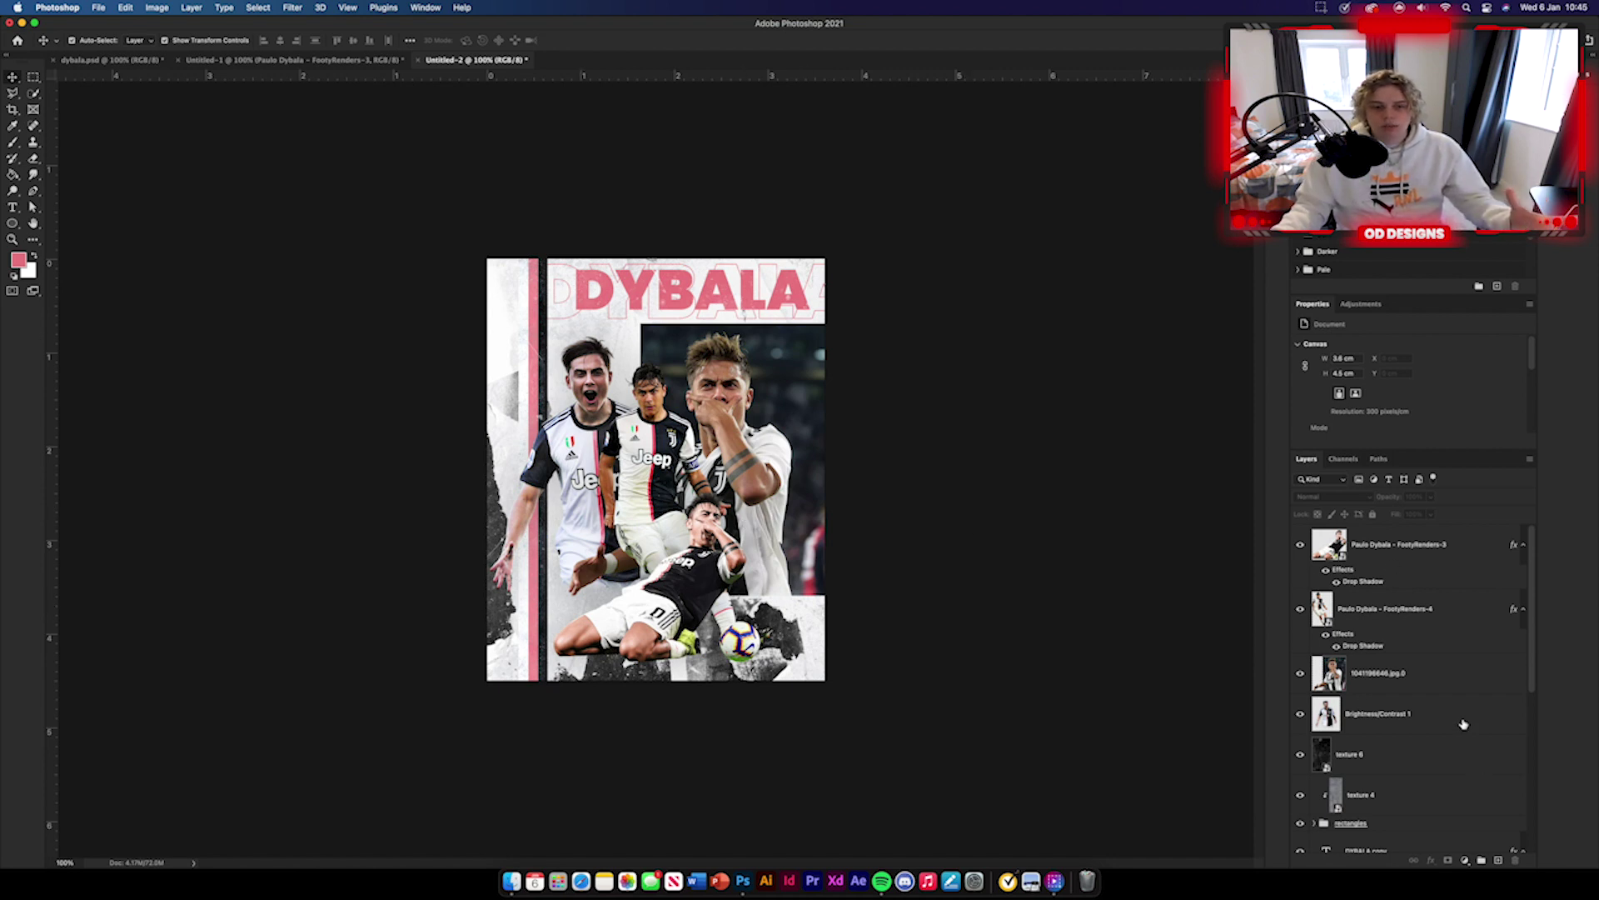
Step: Add a new empty layer directly above the Paulo Dybala - FootyRenders-4 layer, beneath the sliding player
left_click(1464, 723)
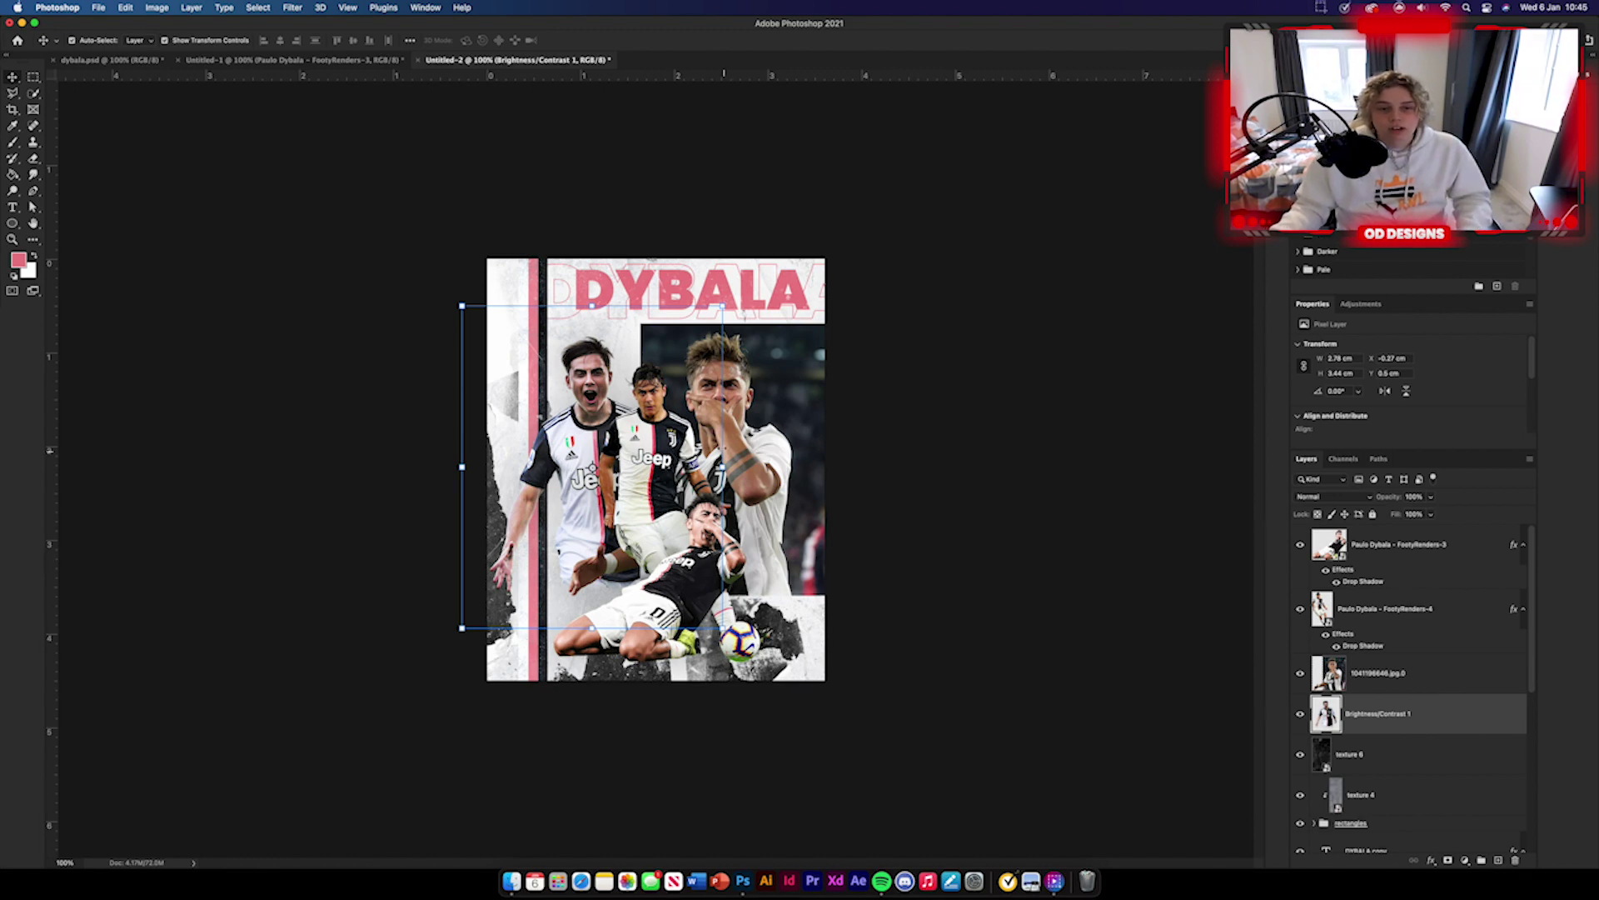
left_click(1411, 764)
left_click(1417, 676)
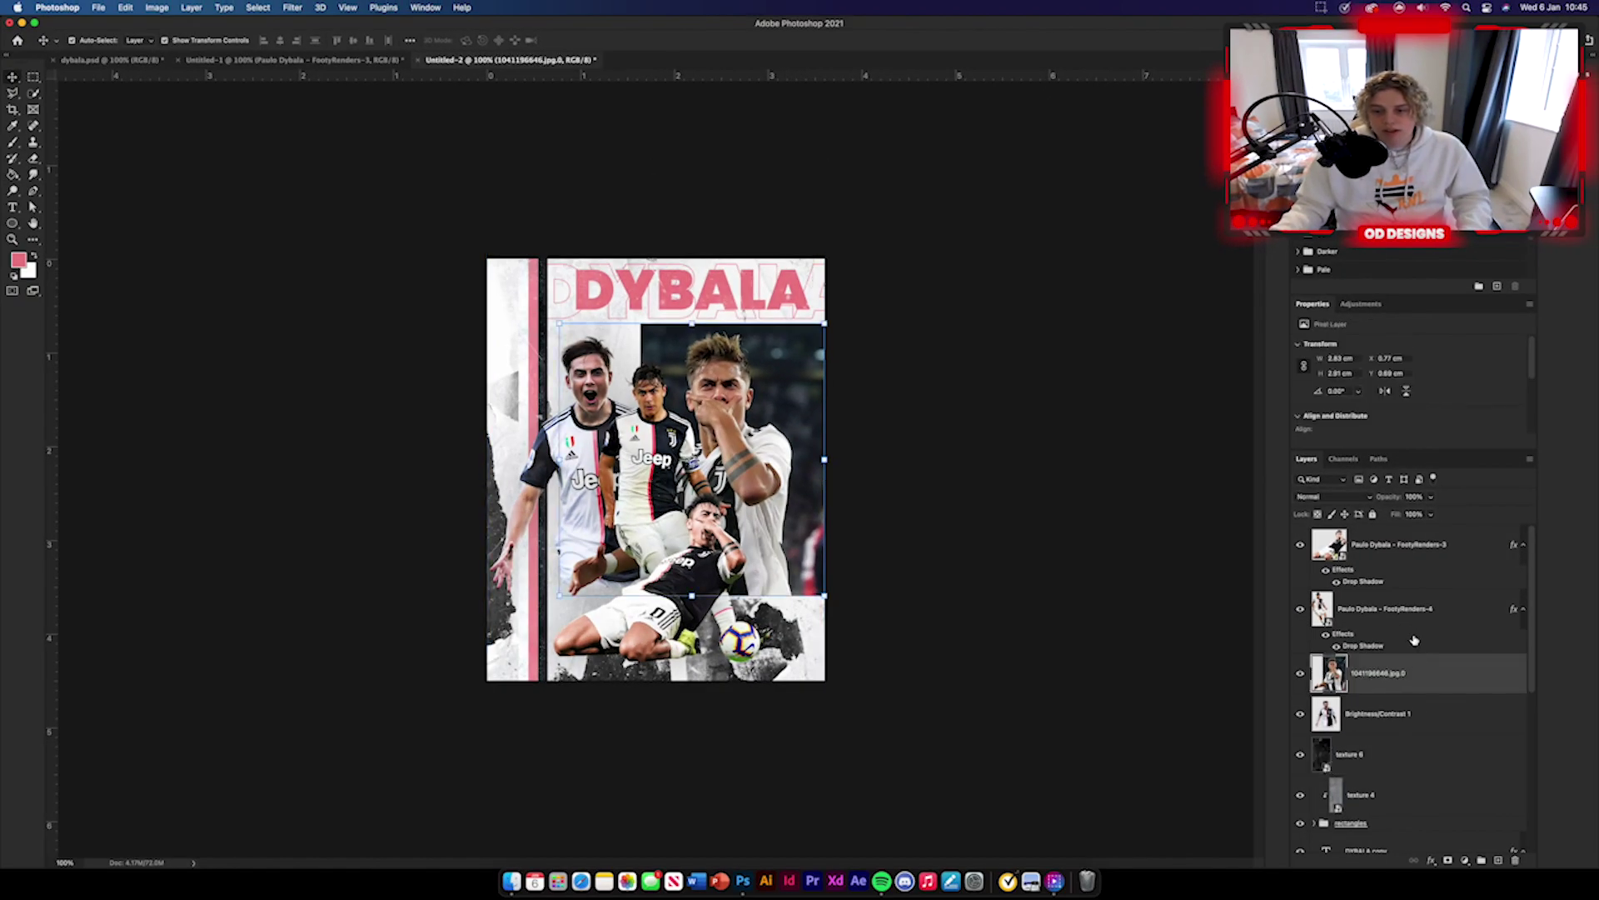
left_click(1431, 552)
left_click(1453, 614)
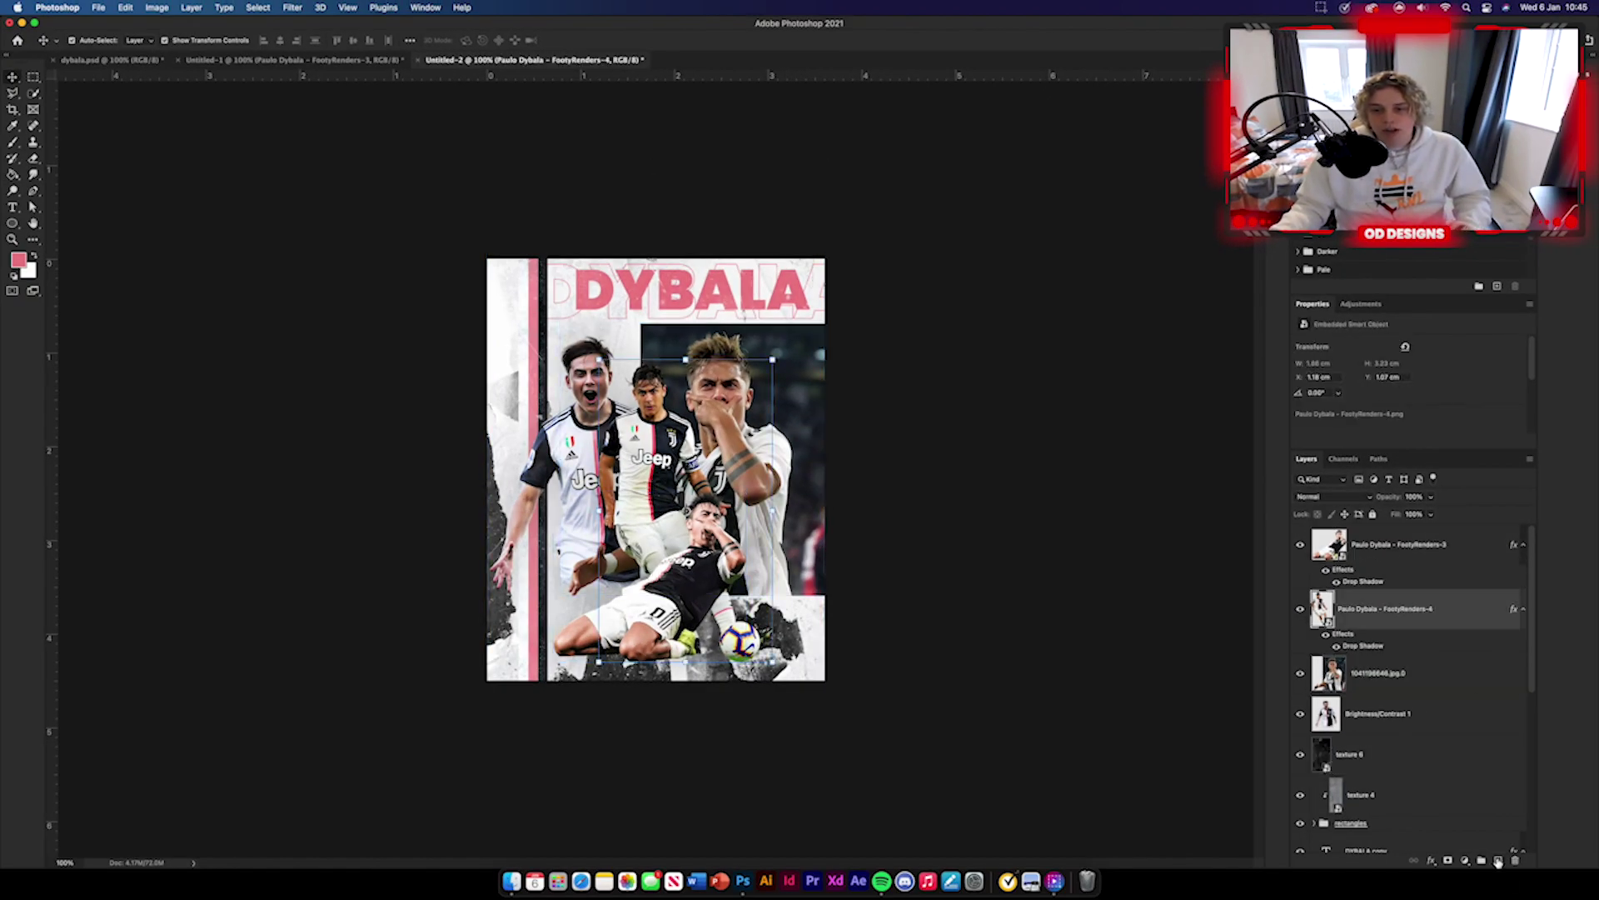
left_click(1498, 862)
Step: Set up the Soft Round brush with a thin, flat tip angled at -179° and black as the foreground colour
key("b")
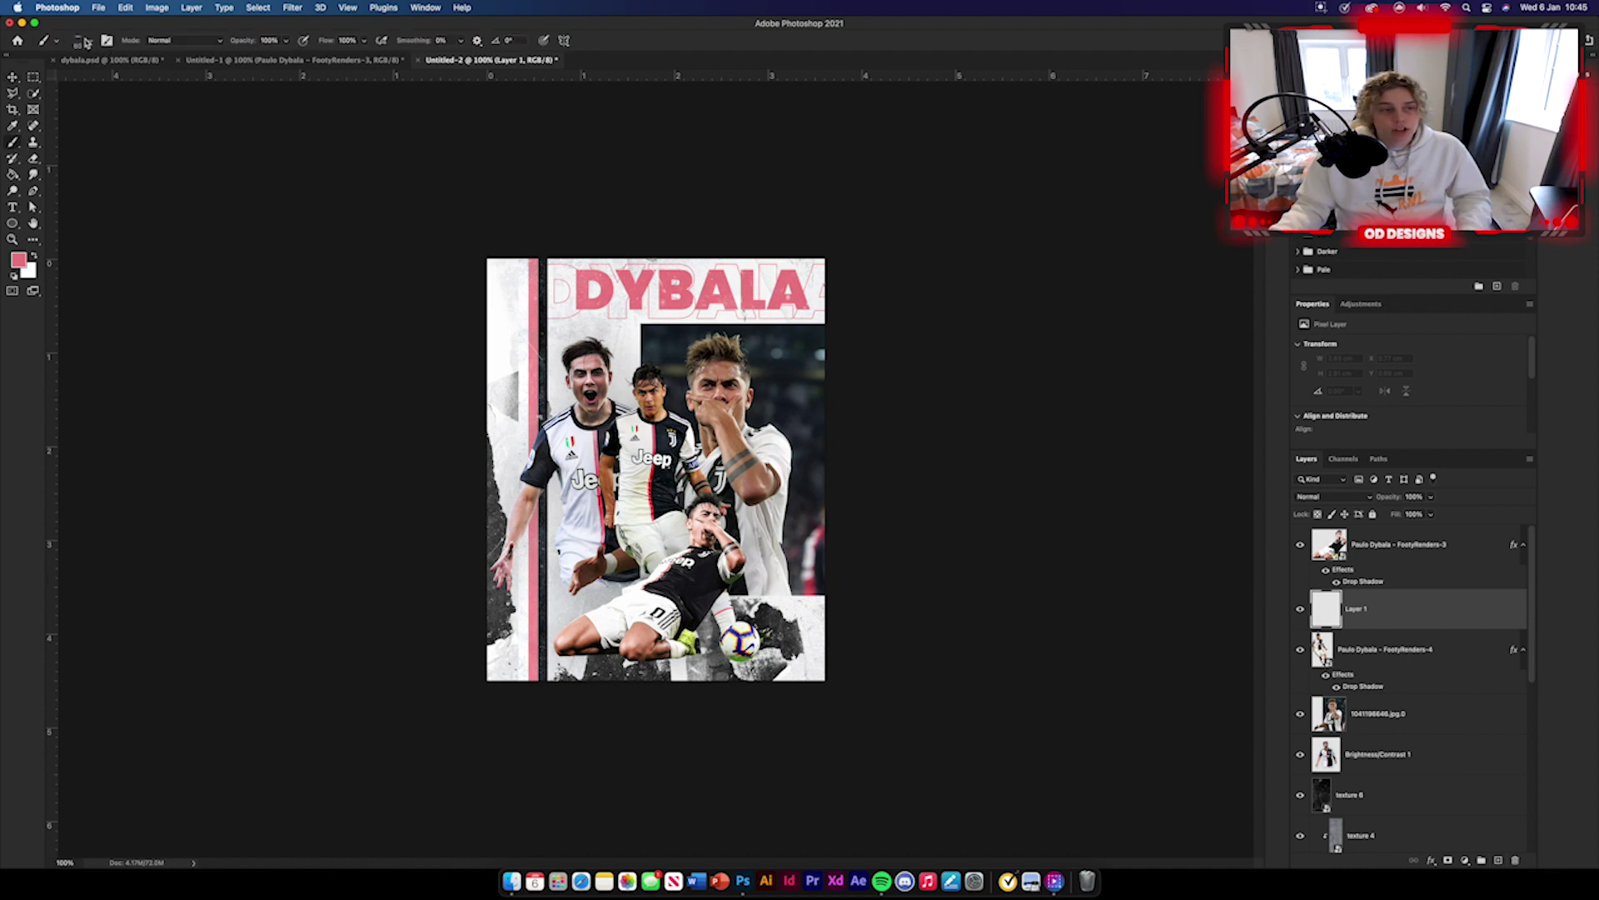
left_click(90, 41)
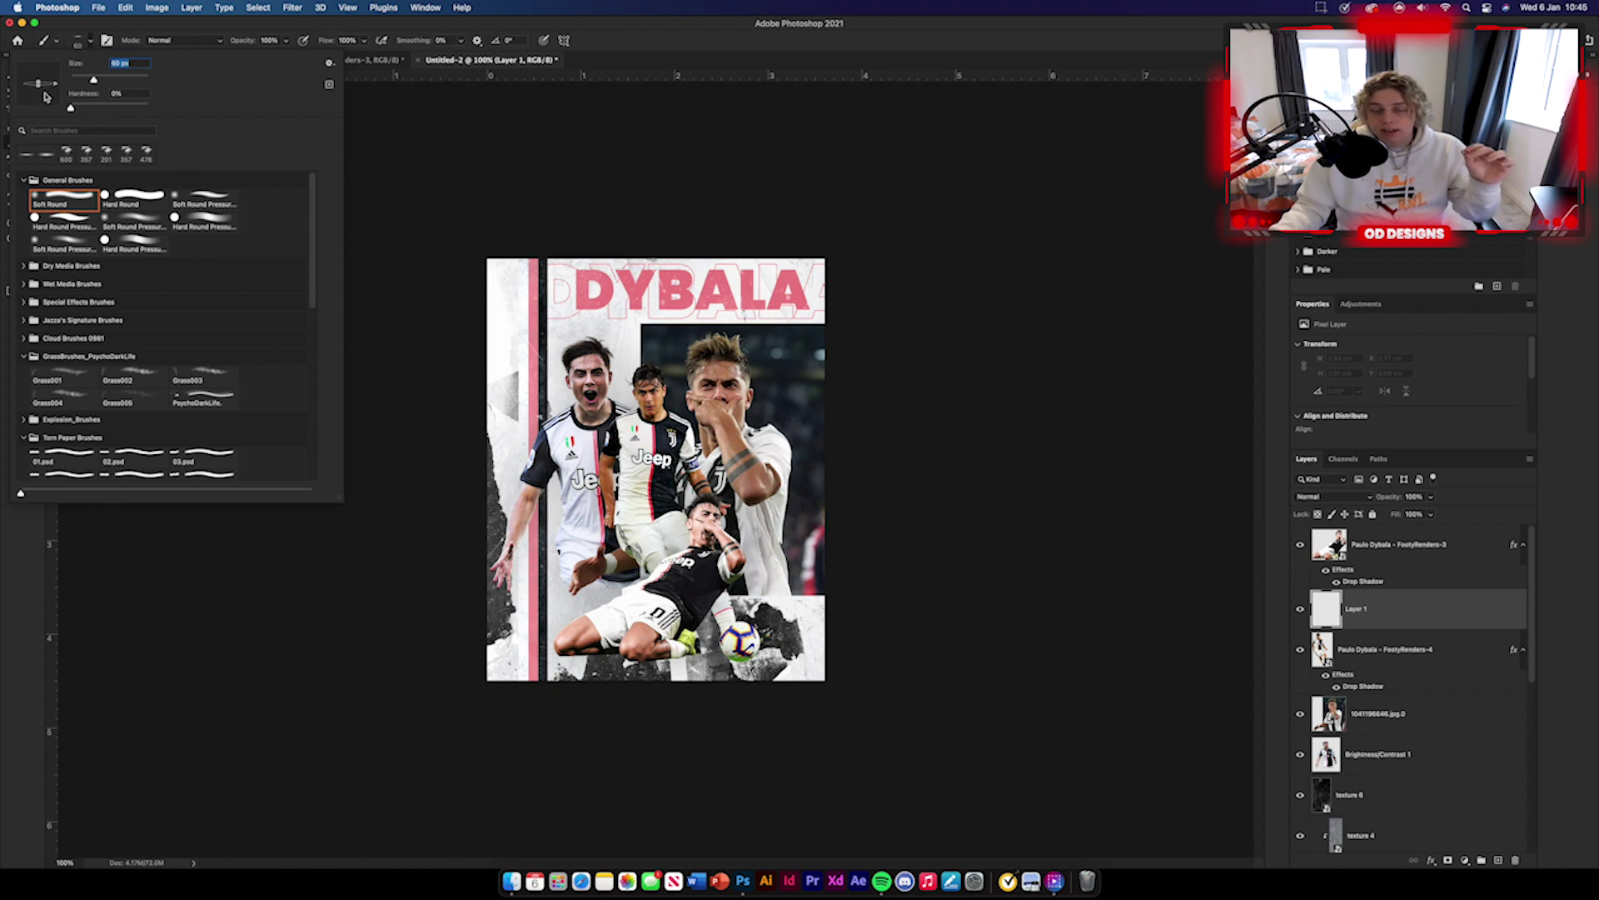
left_click_drag(38, 90, 30, 83)
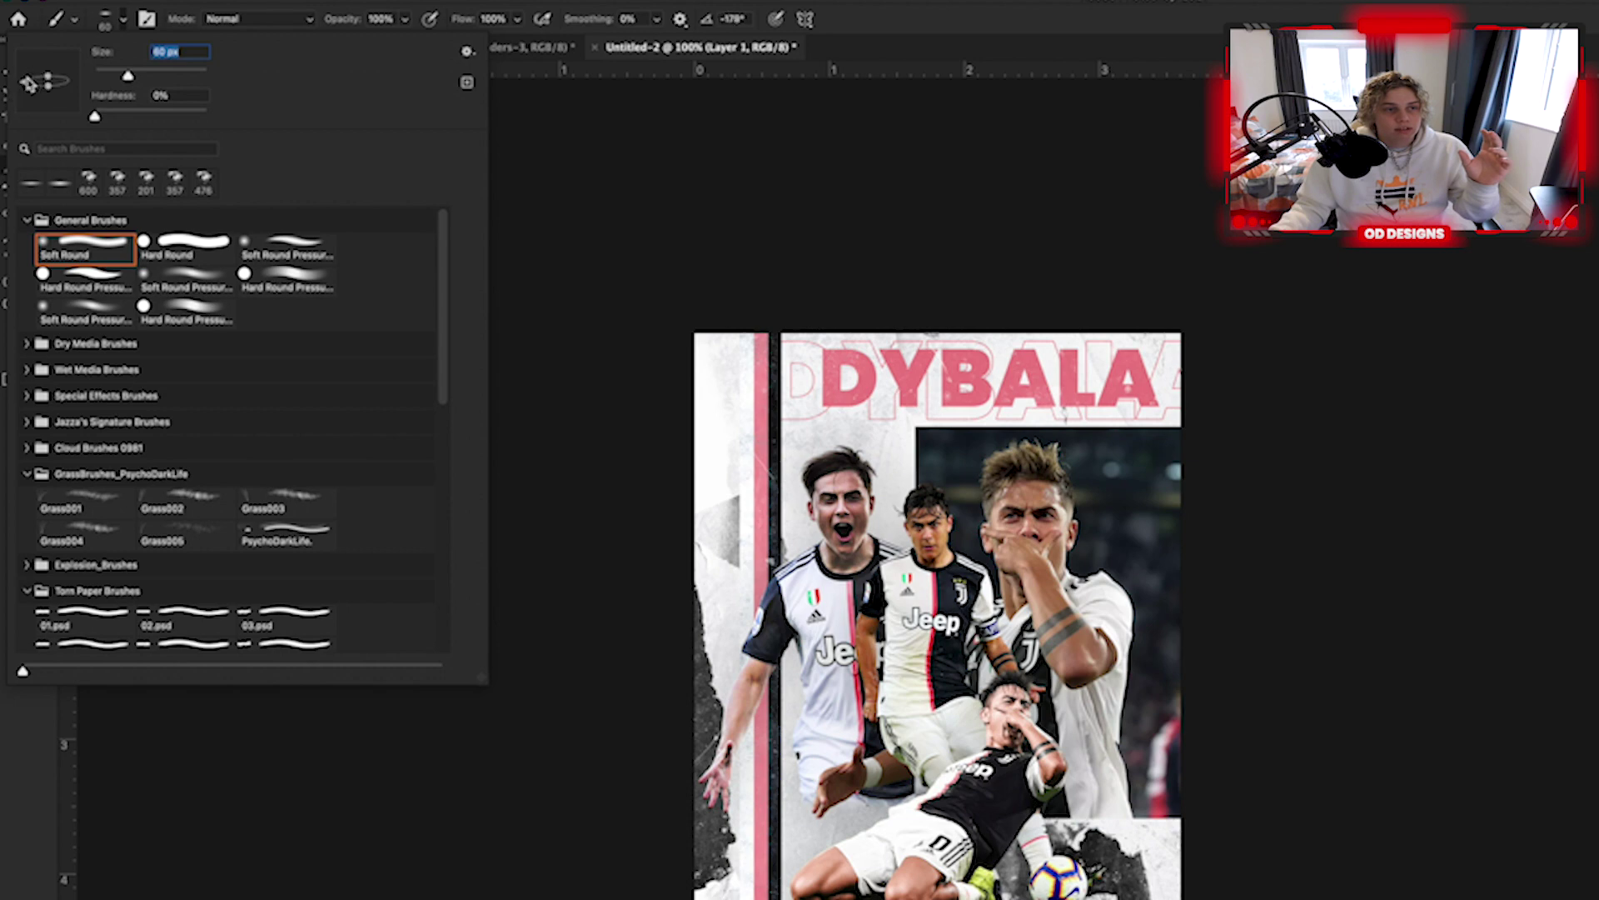
left_click(119, 20)
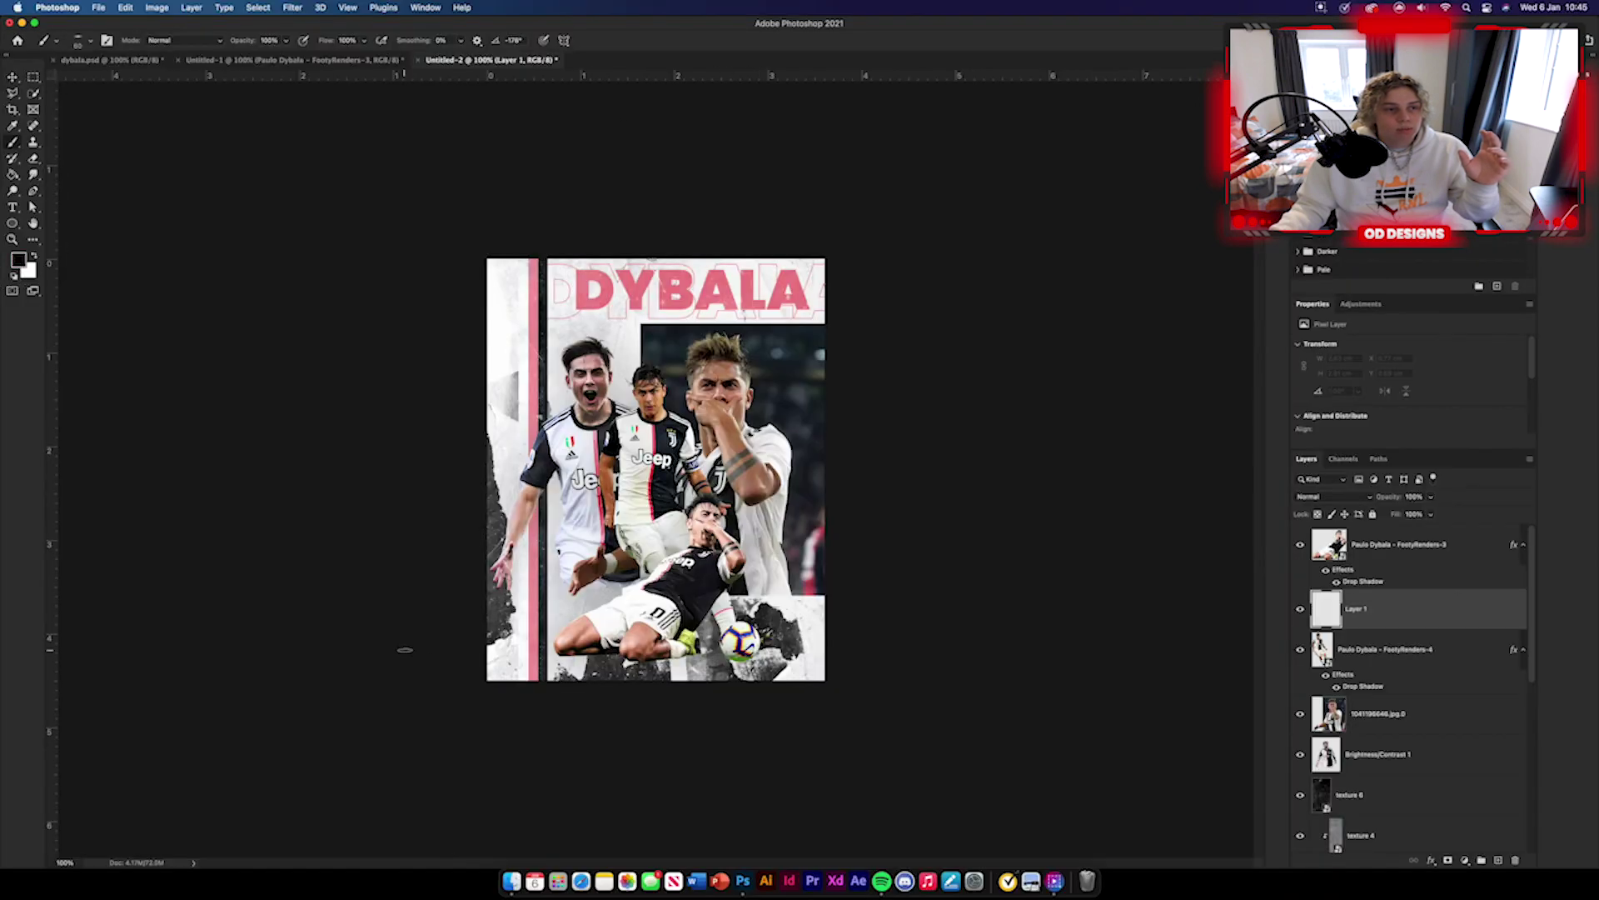
Step: Enlarge the flat brush and paint soft black contact shadows on Layer 1 under the sliding player's front knee and foot
key("super+plus")
key("super+plus")
scroll(618, 680, "down", 6)
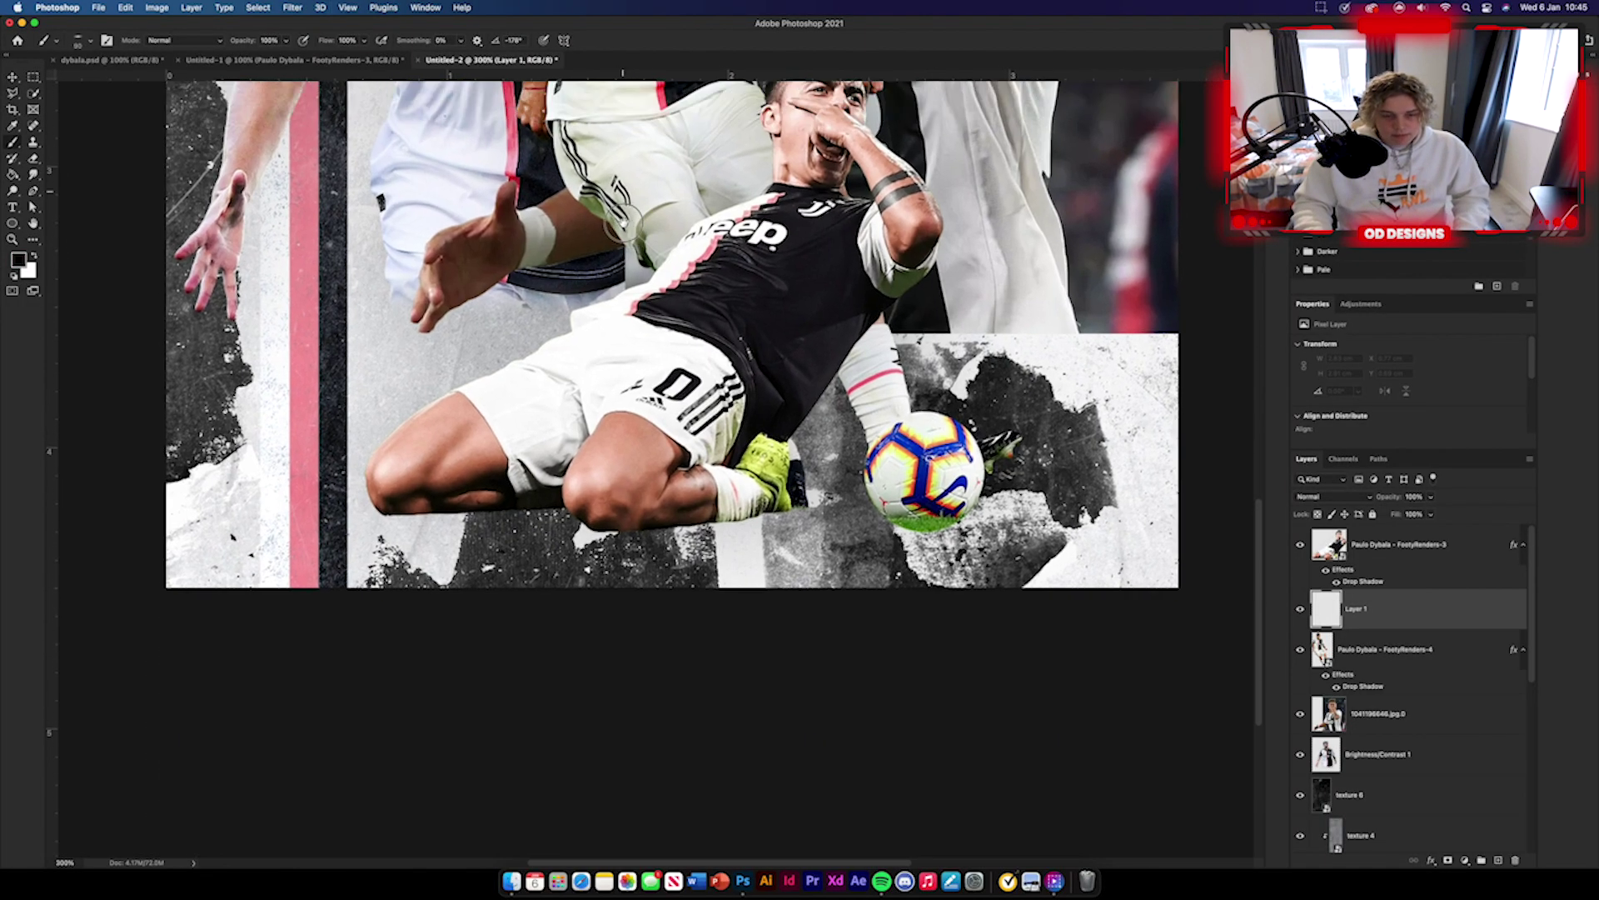
scroll(618, 680, "up", 1)
key("bracketright")
key("bracketright")
key("bracketright")
key("bracketright")
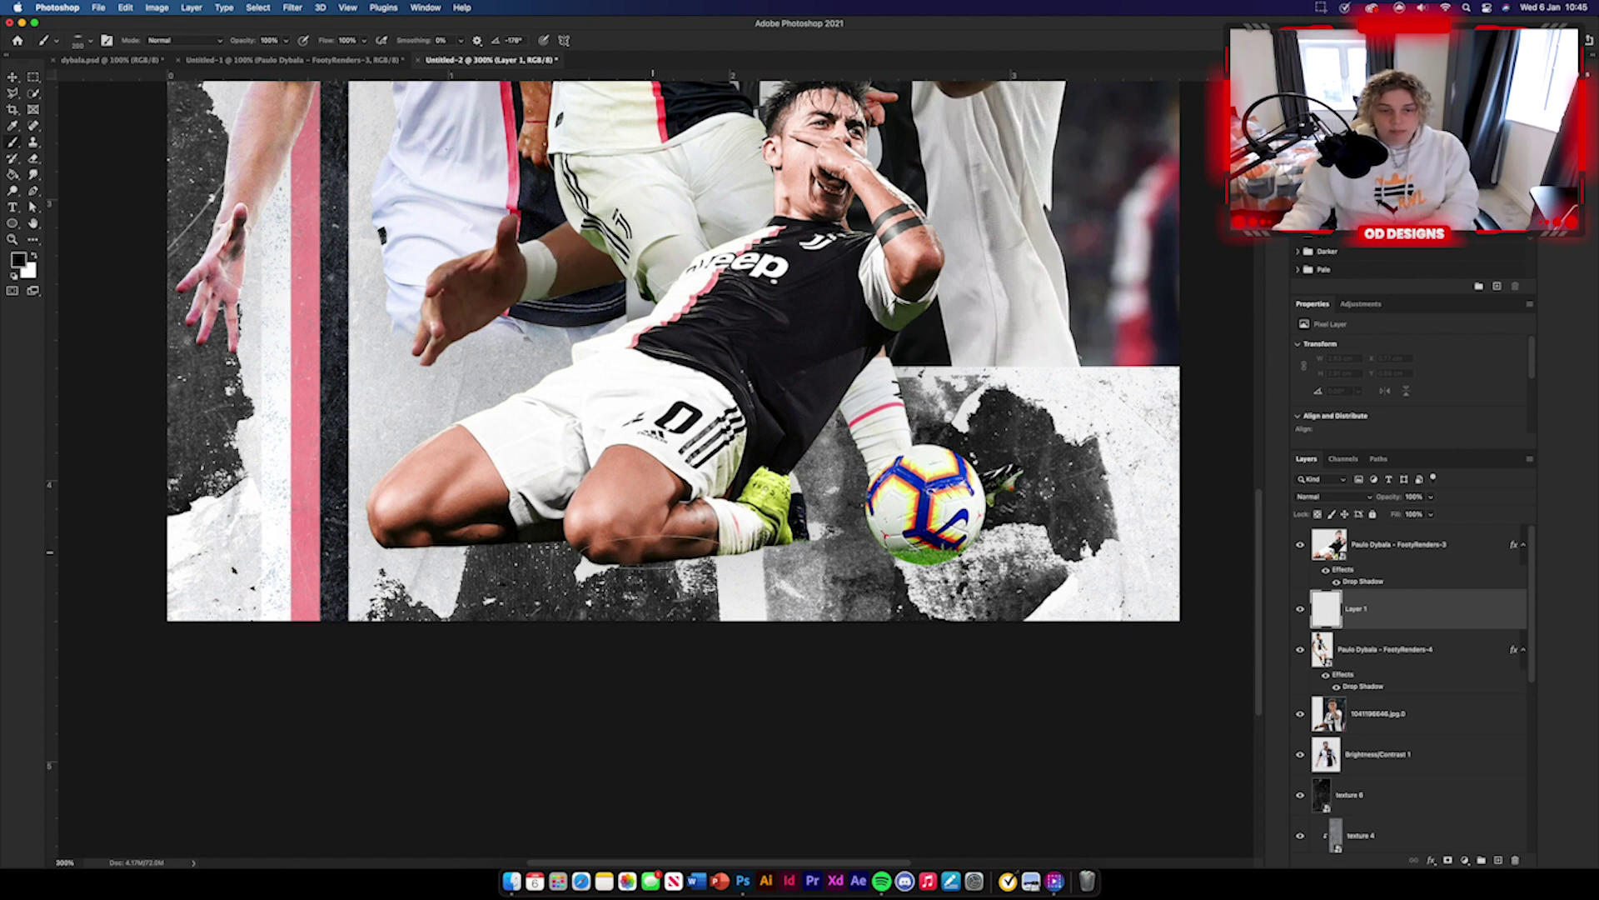
left_click(656, 558)
left_click(652, 559)
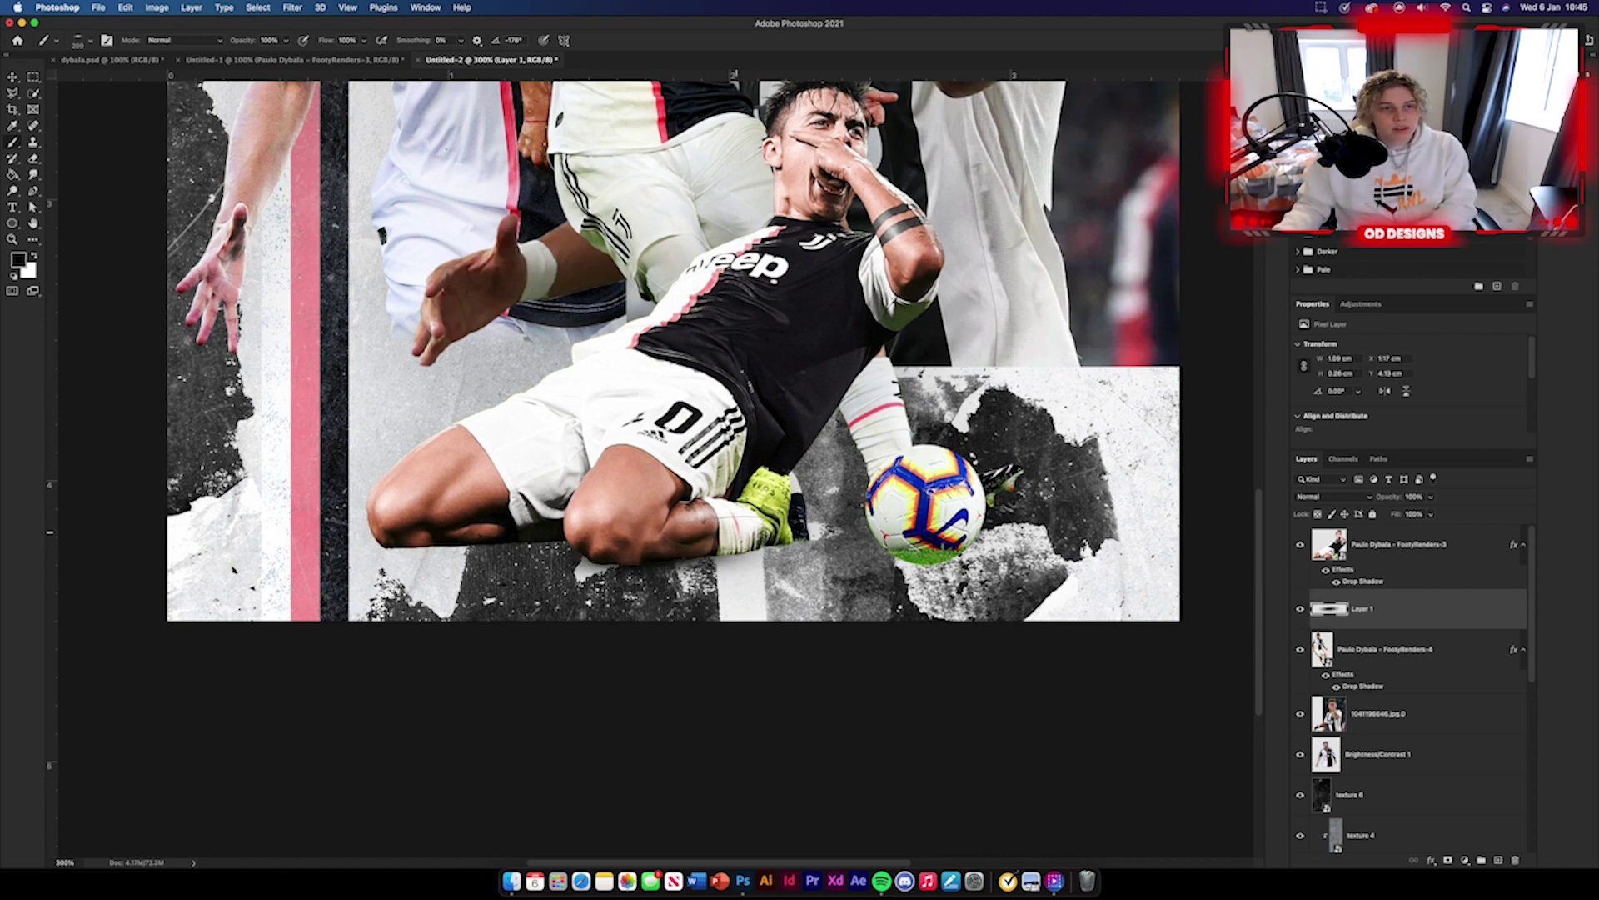
left_click(740, 557)
left_click(751, 552)
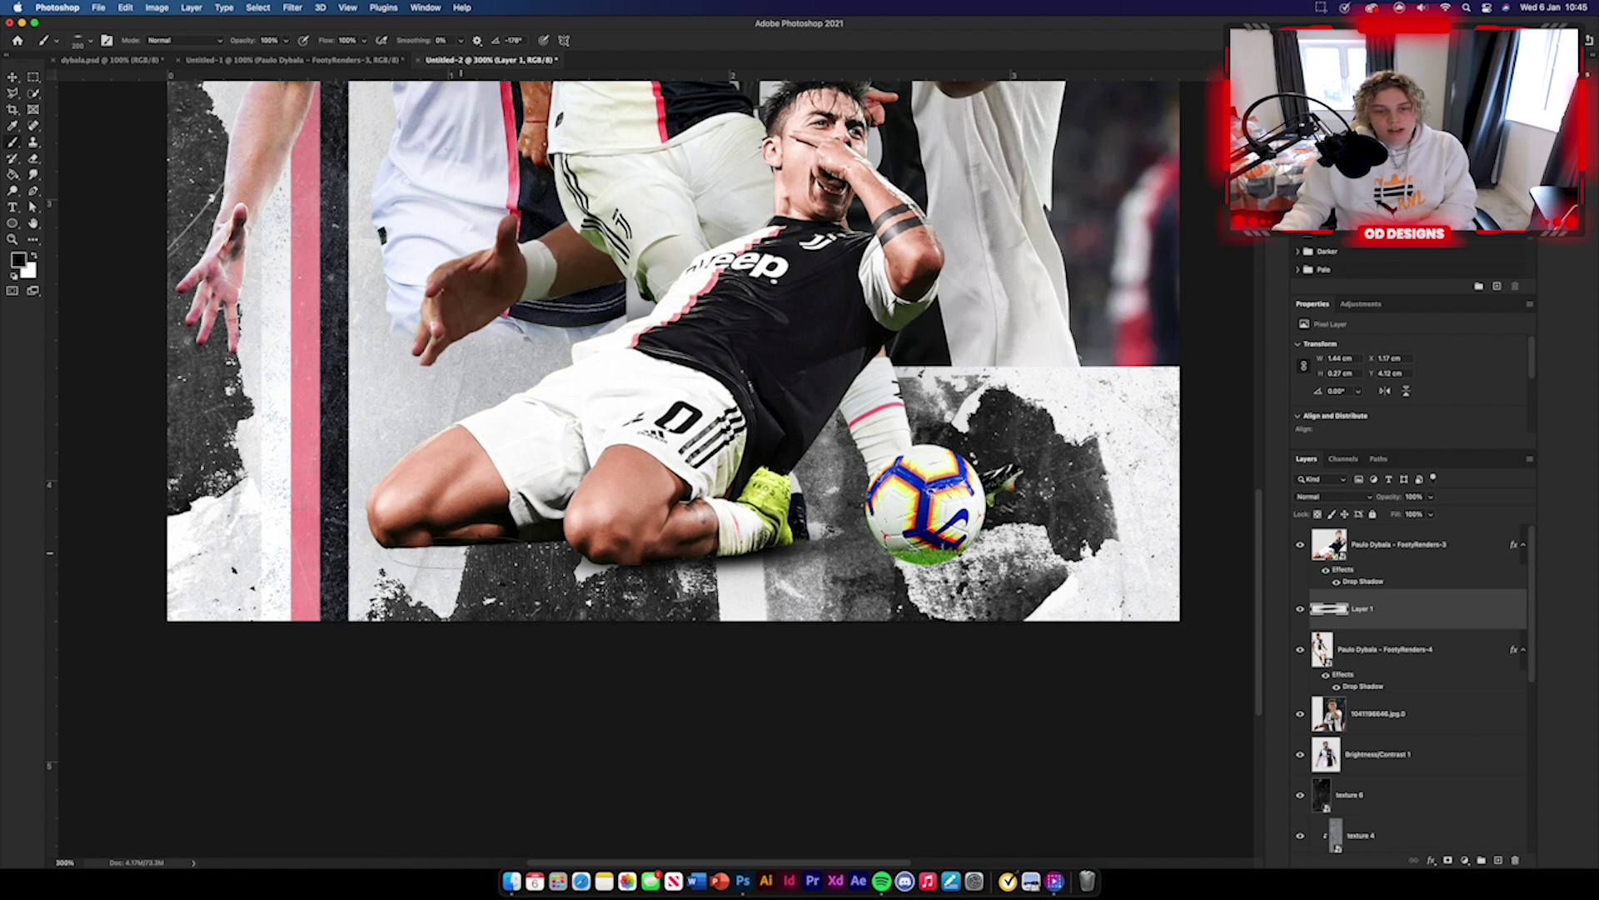
Step: Paint the contact shadow under the sliding player's other knee, redoing the first stroke, and set Layer 1's blend mode to Multiply
left_click(449, 553)
key("super+z")
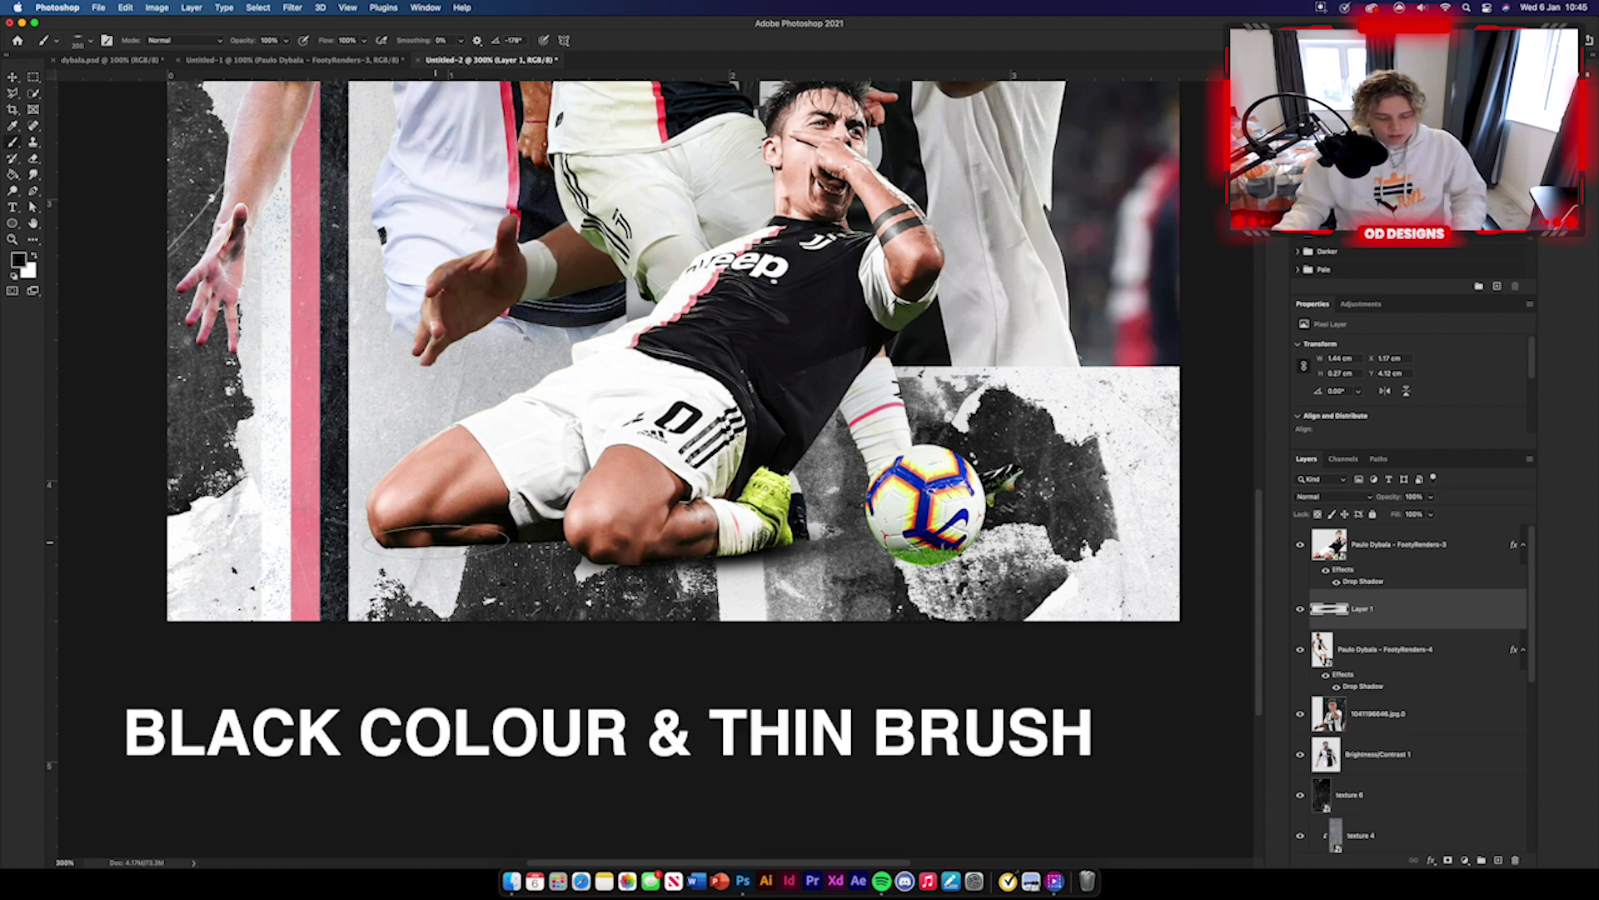
mouse_move(446, 537)
left_mouse_down()
mouse_move(616, 546)
mouse_move(489, 542)
left_mouse_up()
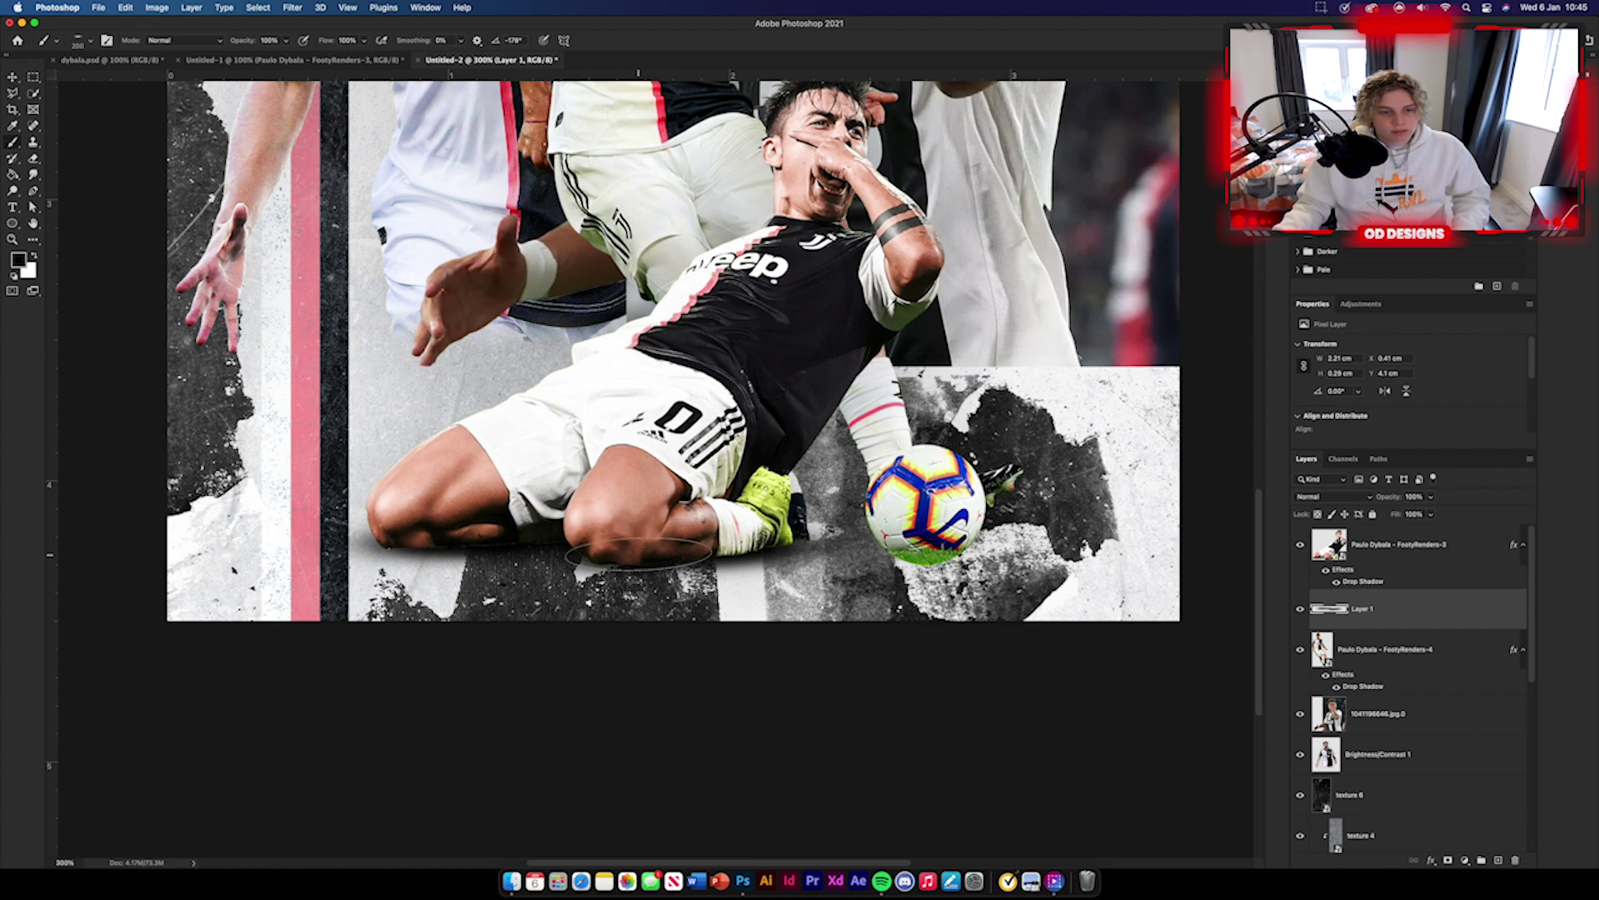
left_click(754, 528)
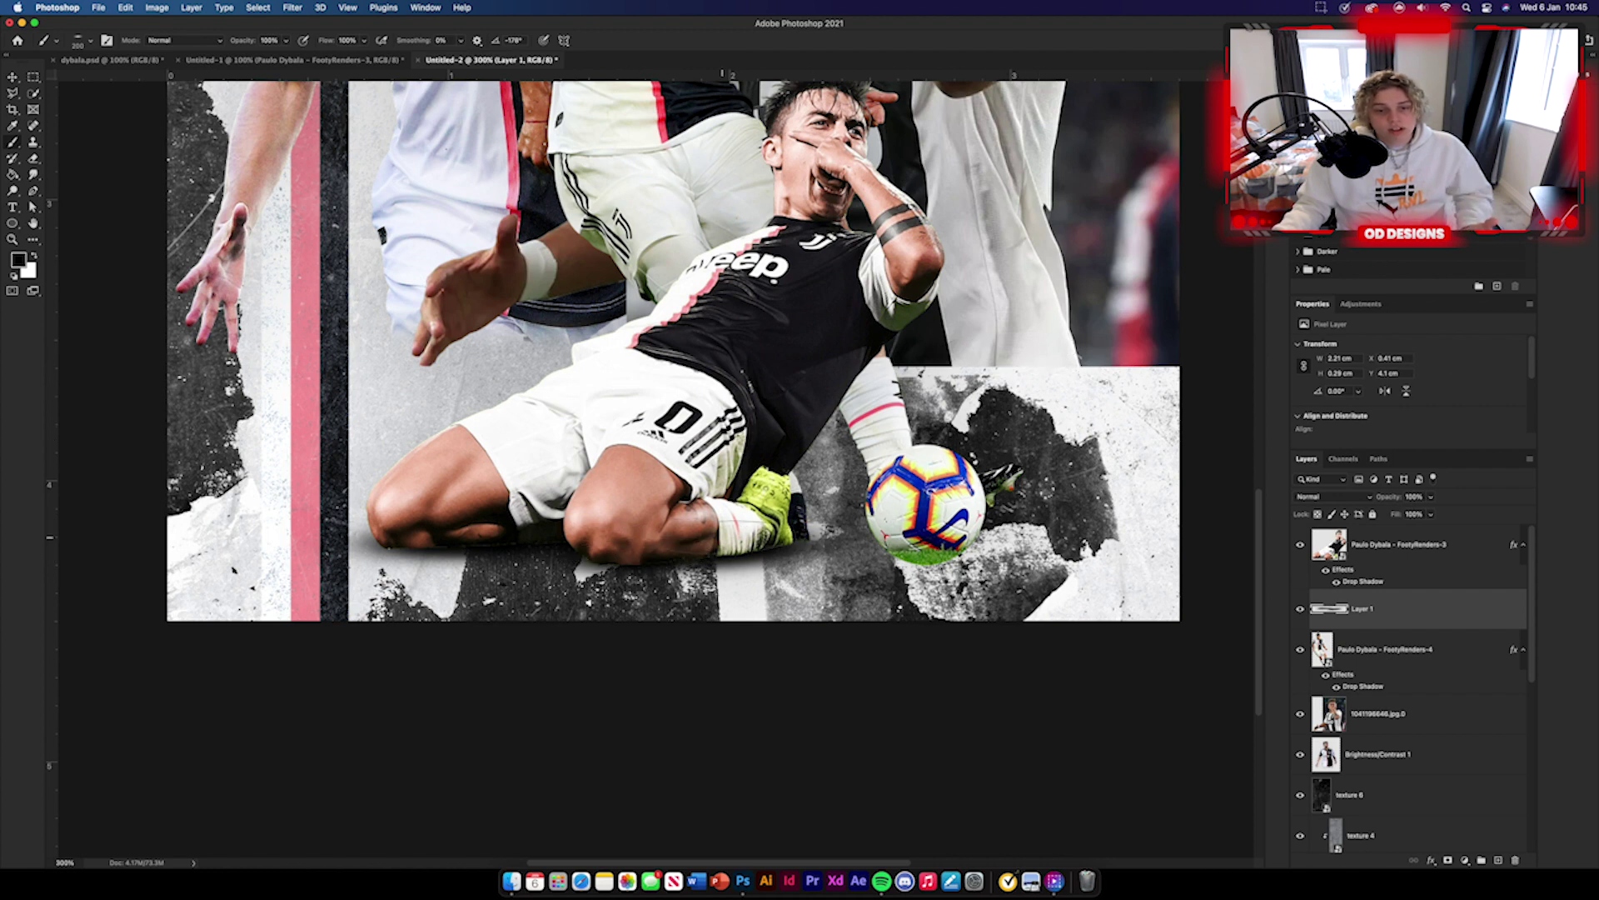
left_click(1332, 497)
left_click(1323, 537)
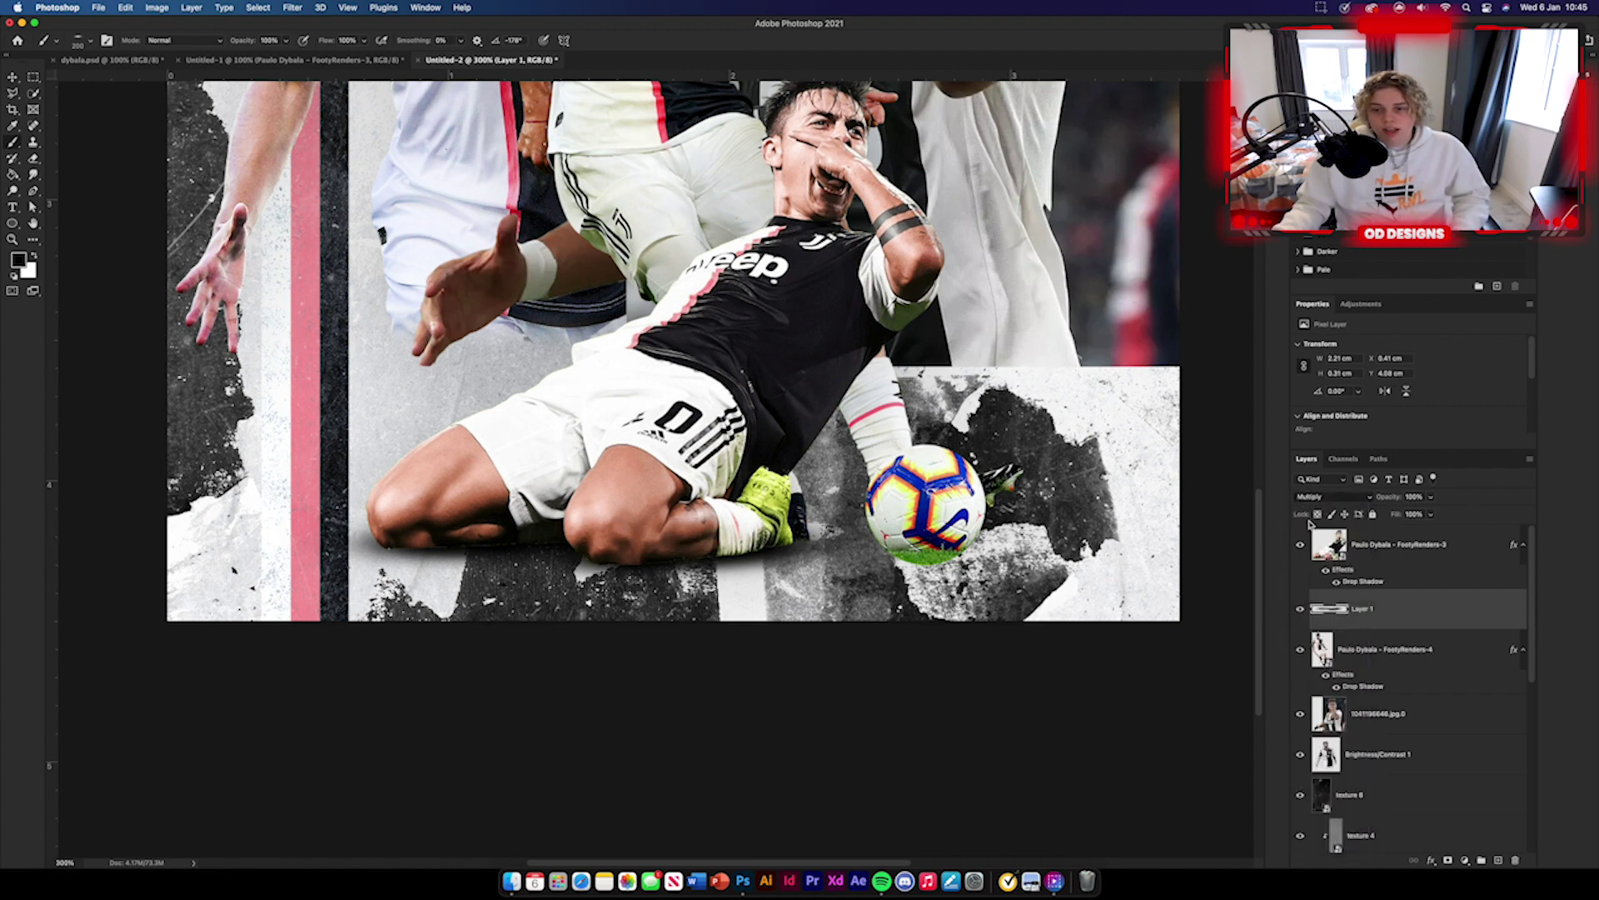
Step: Add a new empty layer directly above the stadium photo layer, beneath the Paulo Dybala - FootyRenders-4 cutout
scroll(1436, 629, "down", 1)
left_click(1435, 686)
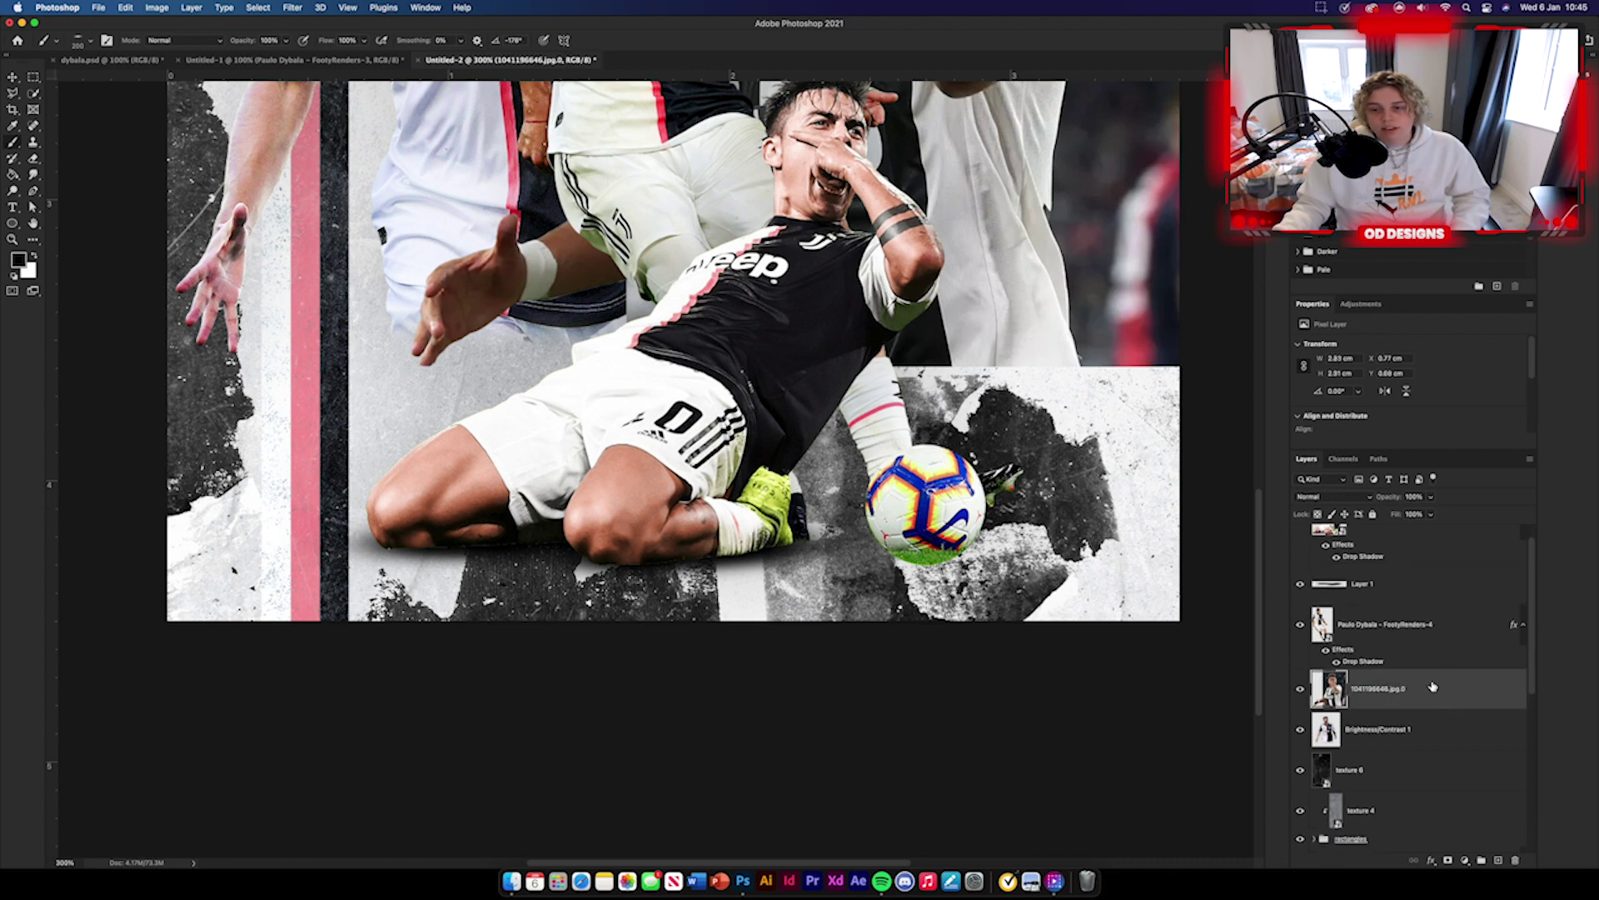
left_click(1498, 859)
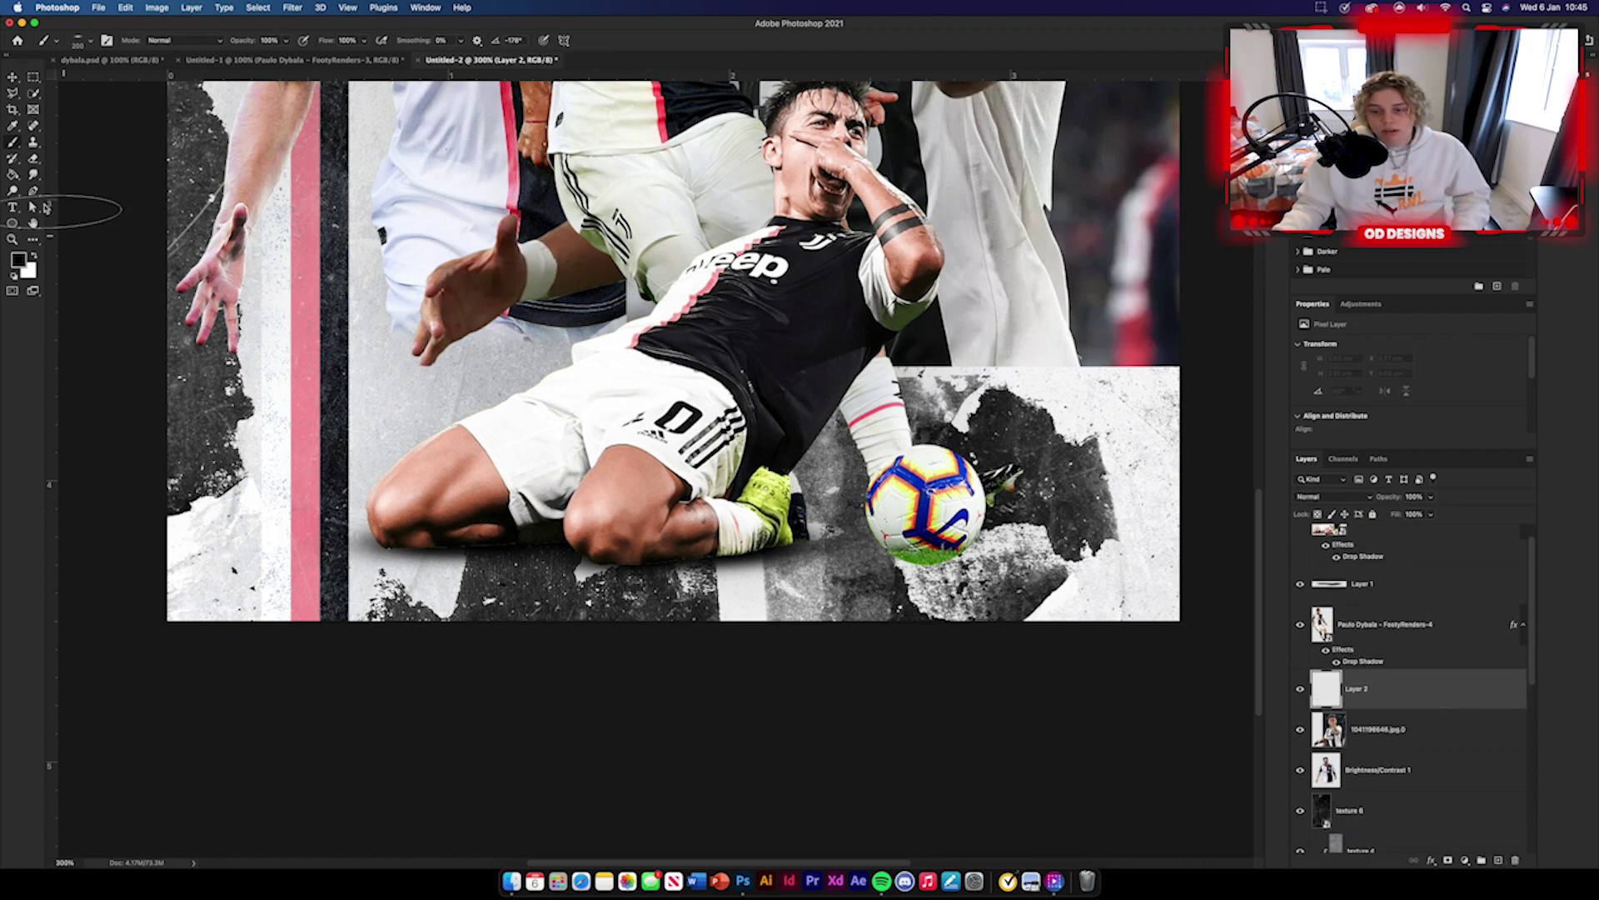
Step: Paint a soft black contact shadow on Layer 2 on the ground beneath the football
scroll(620, 359, "right", 5)
scroll(620, 358, "up", 1)
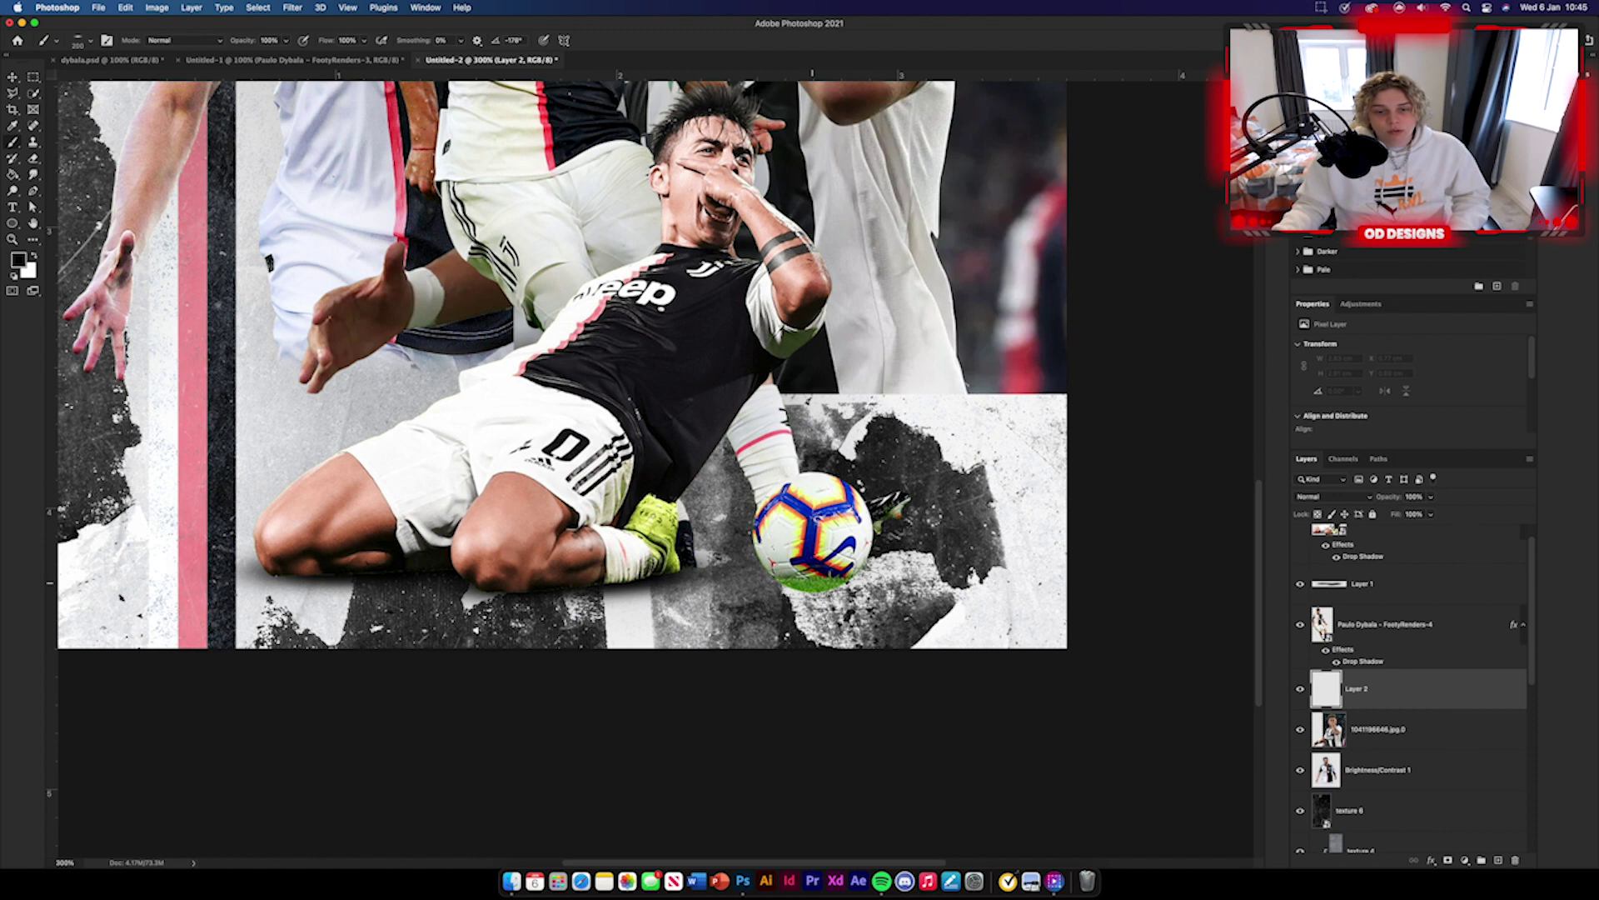
left_click_drag(760, 588, 874, 583)
left_click(812, 584)
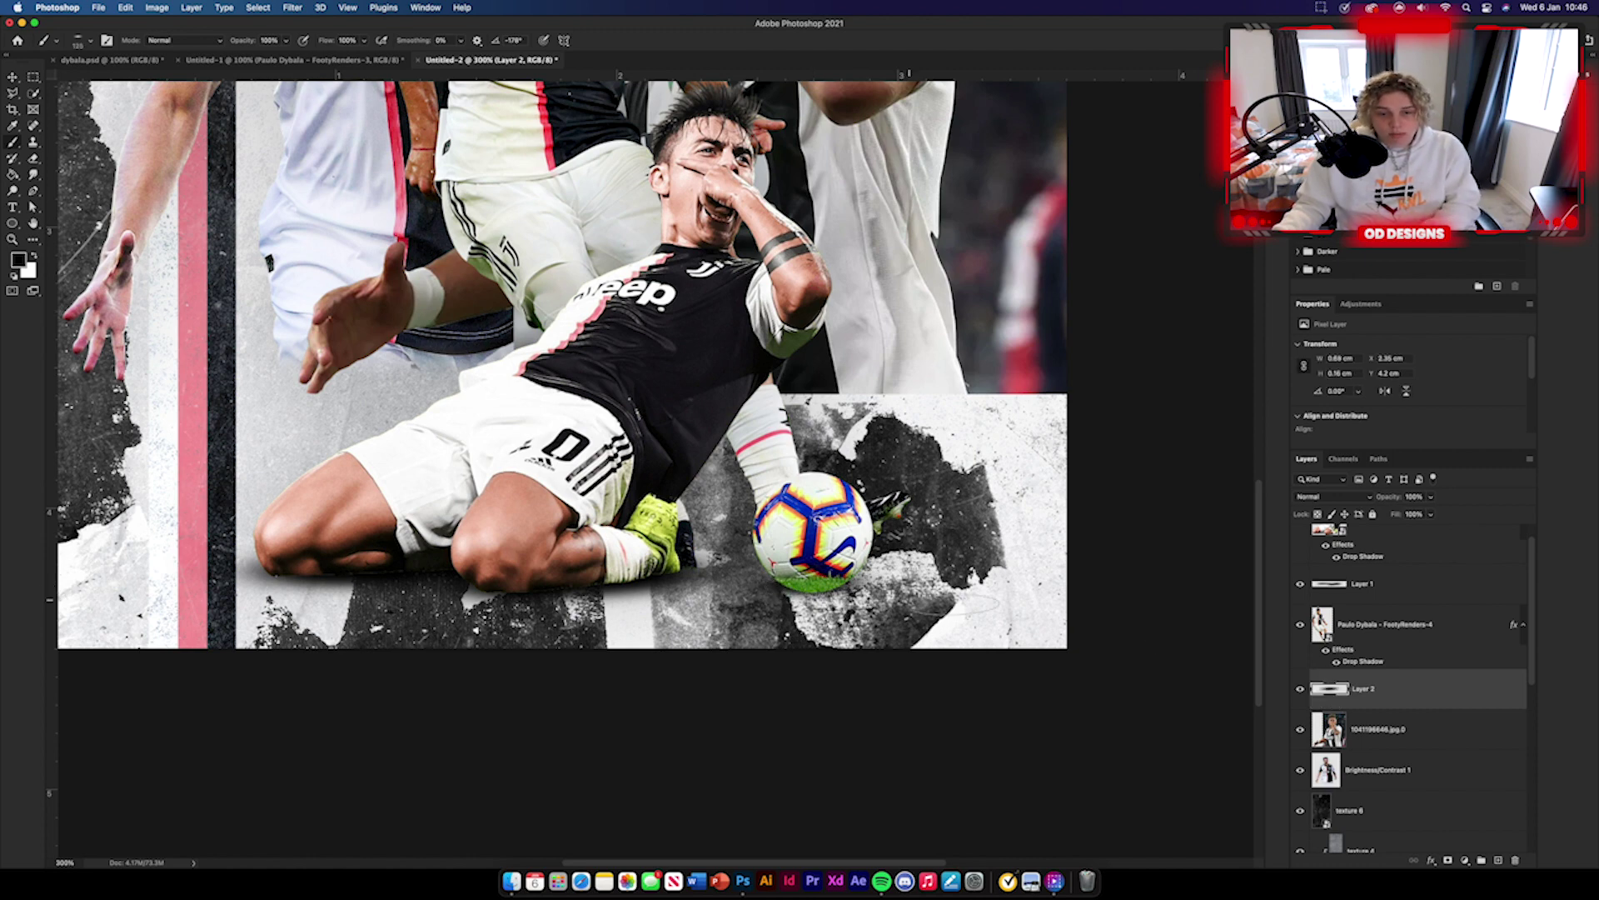
Step: Add a new layer clipped to the Paulo Dybala - FootyRenders-4 cutout and paint black shading along the football's lower edge
left_click(1374, 626)
left_click(1498, 859)
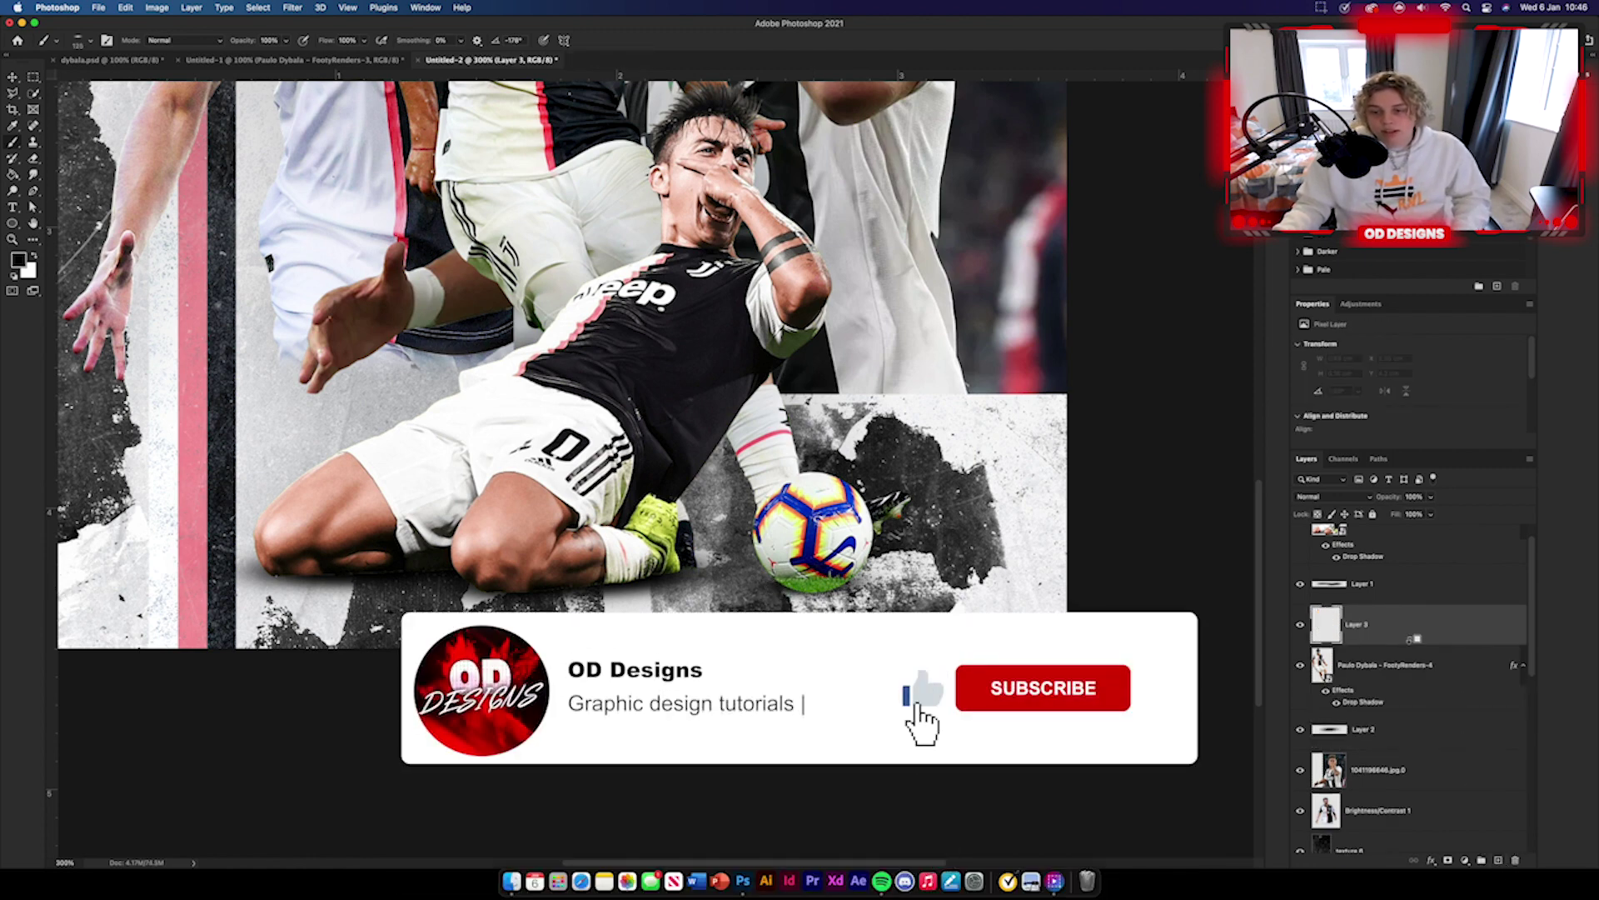
left_click(1413, 643, "alt")
left_click(807, 588)
left_click(791, 586)
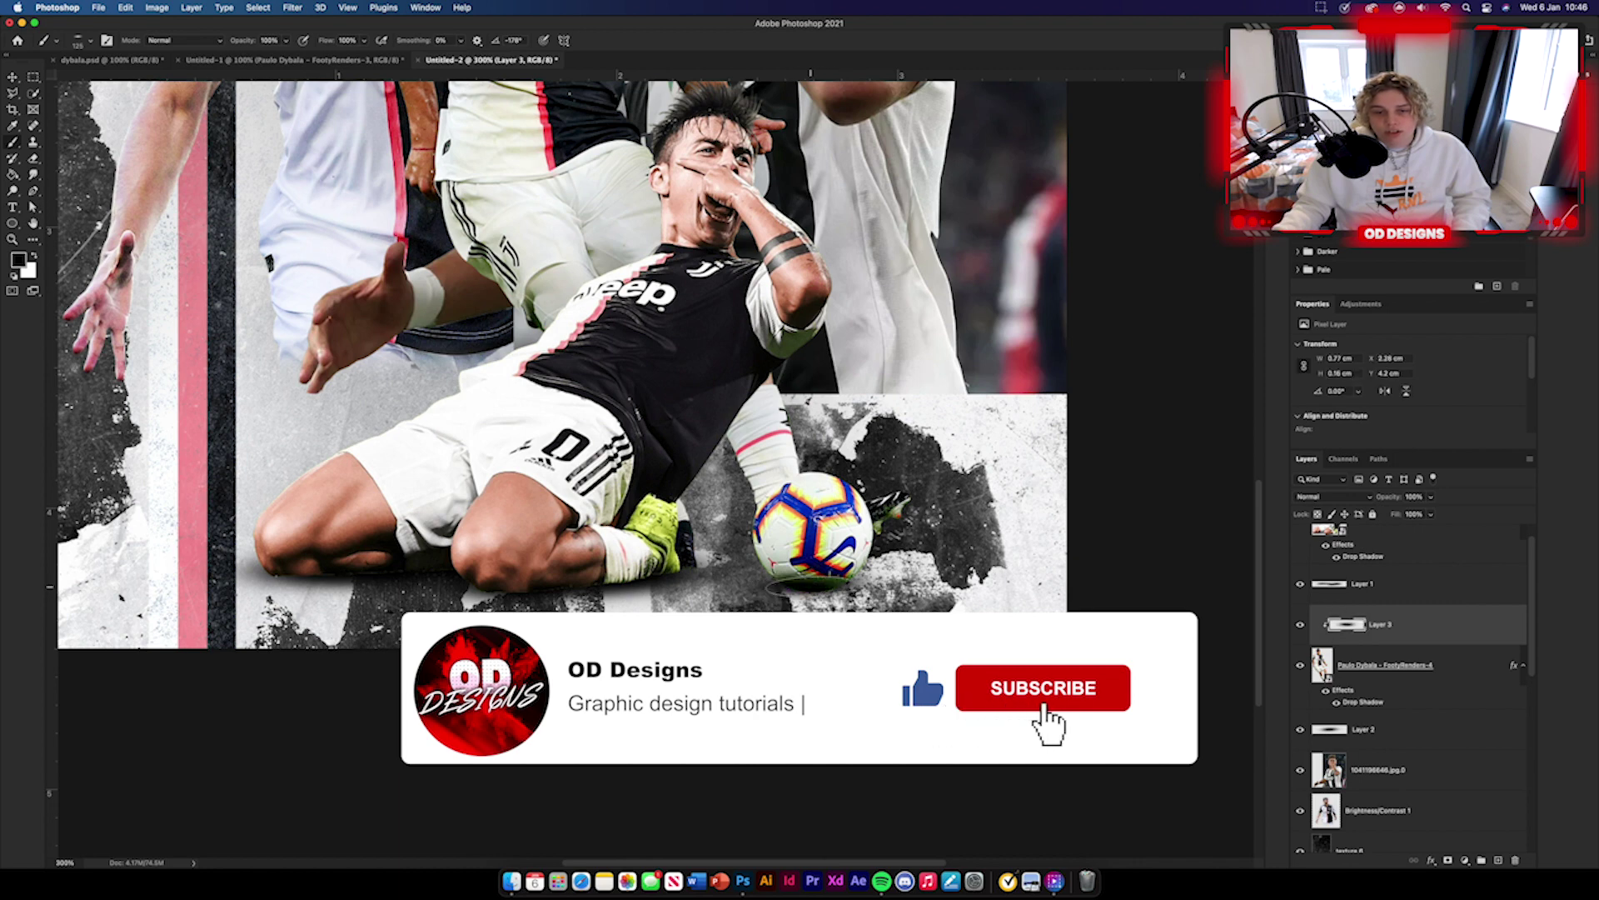
left_click(833, 585)
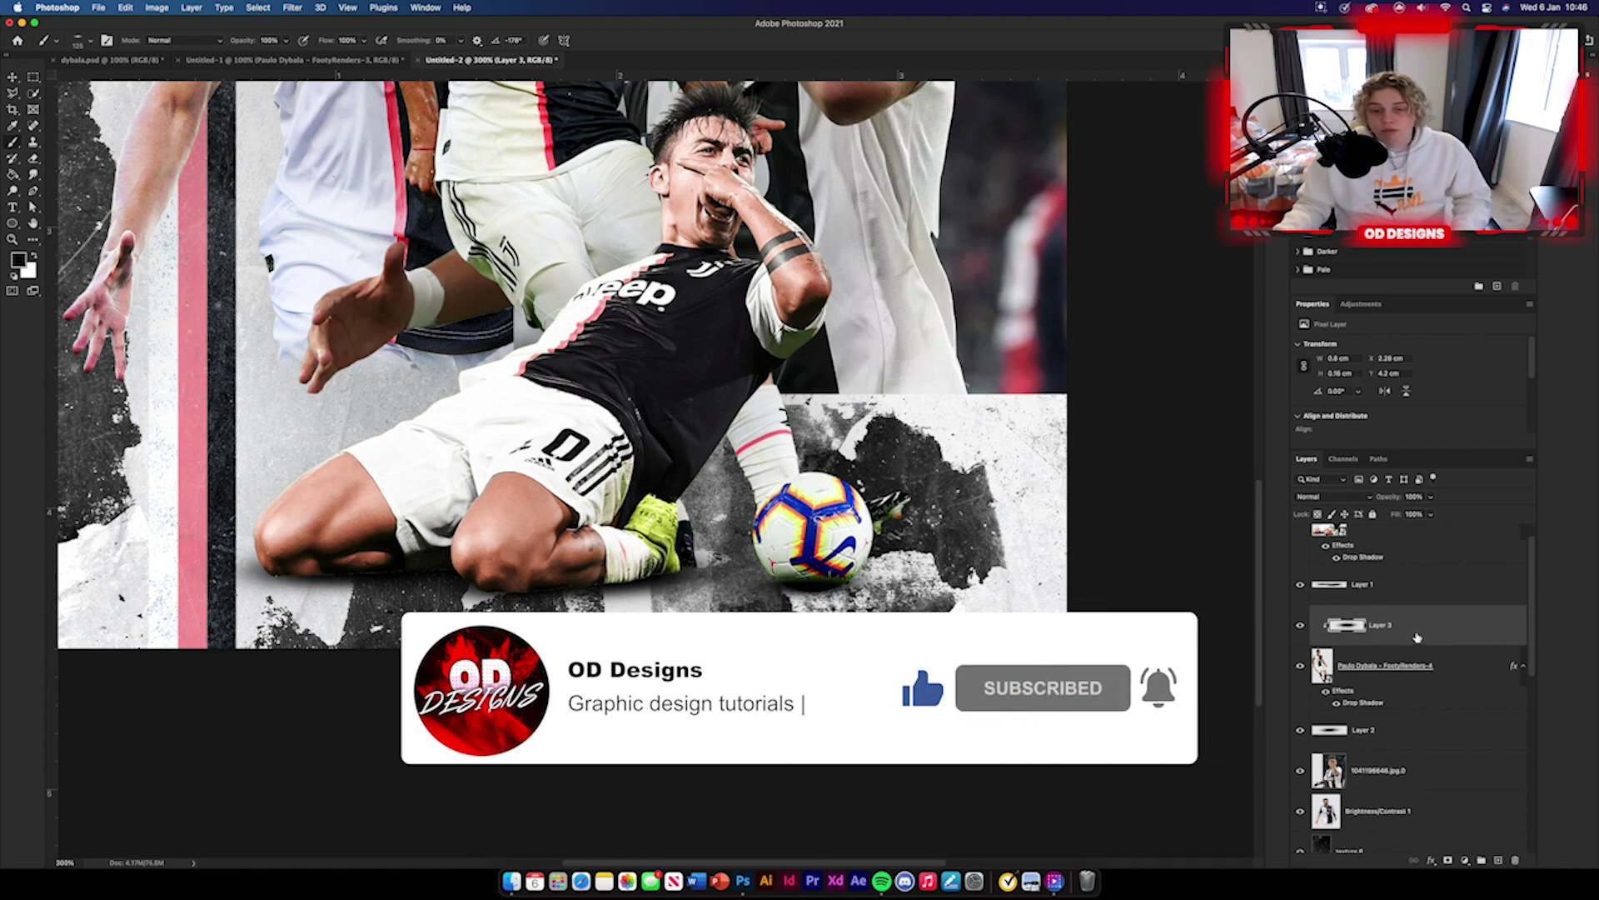
Step: Add another shadow dab under the football on Layer 2 and set that layer's blend mode to Multiply
left_click(1426, 723)
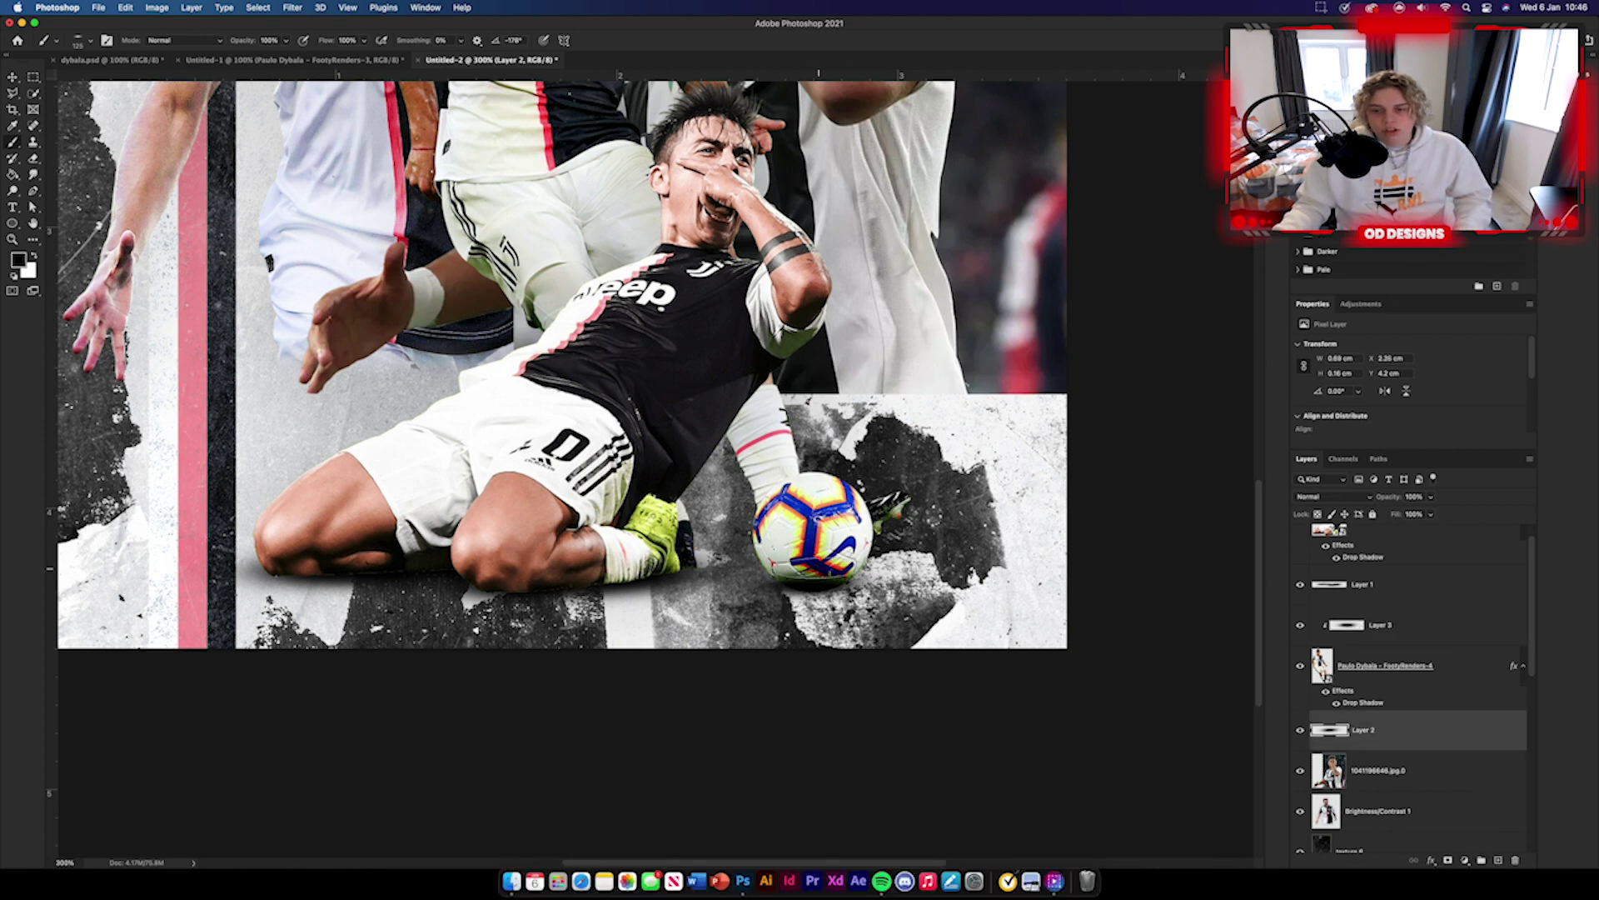
left_click(807, 588)
left_click(1333, 497)
left_click(1325, 539)
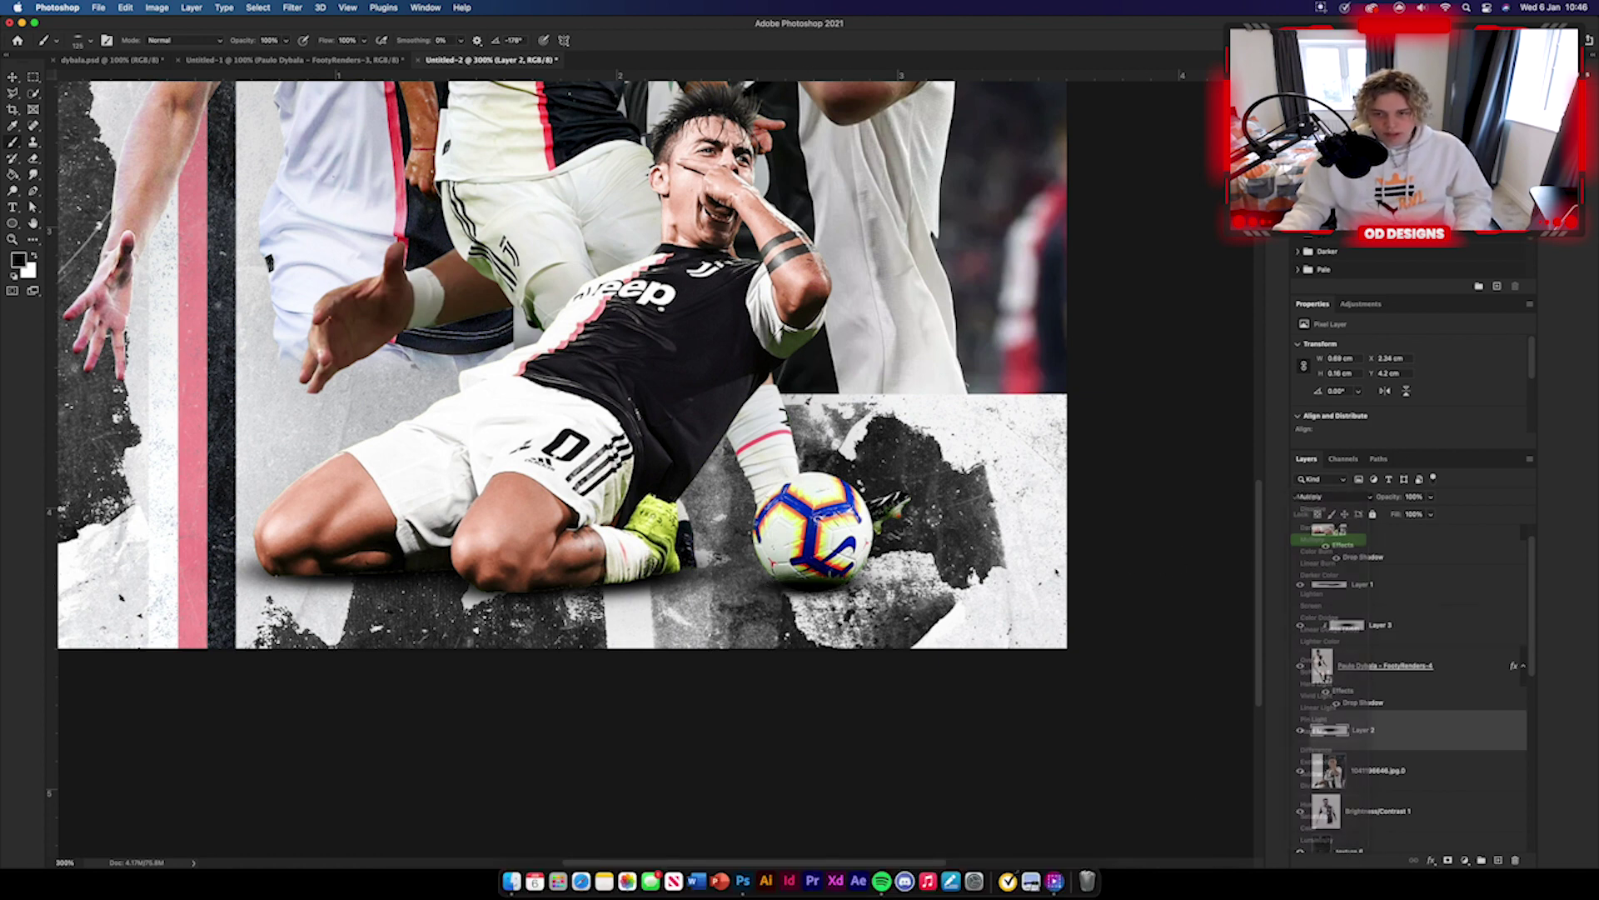
Step: Examine the whole poster with the painted shadows and no layer selected
scroll(799, 556, "up", 5)
scroll(799, 555, "left", 7)
key("super+minus")
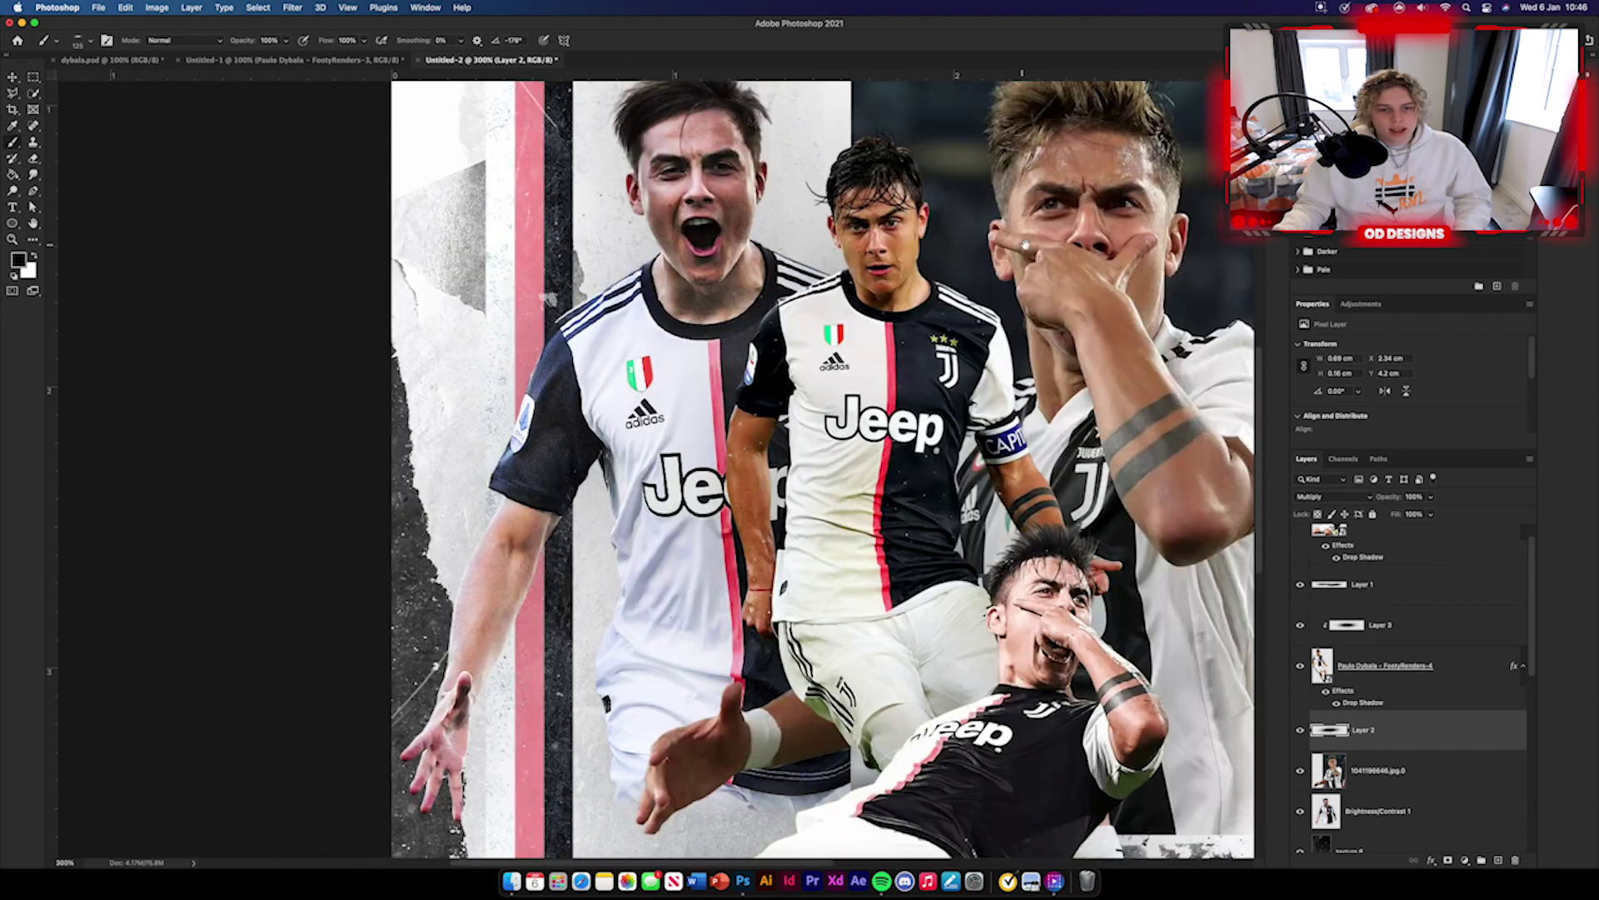
key("v")
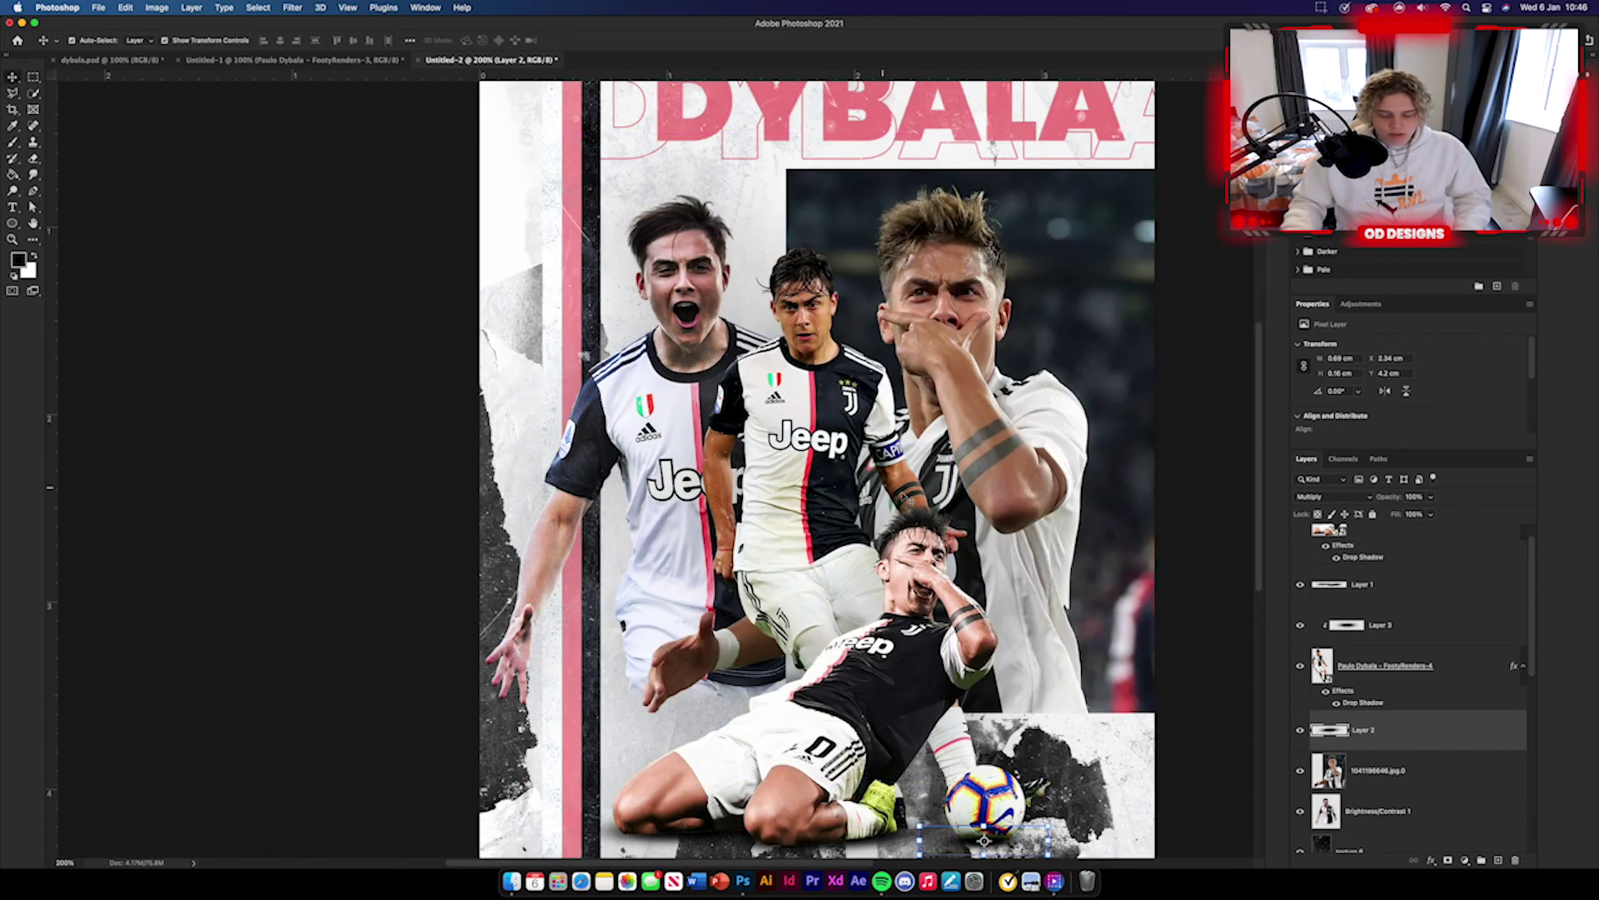
scroll(906, 533, "up", 1)
scroll(906, 533, "right", 2)
left_click(1203, 525)
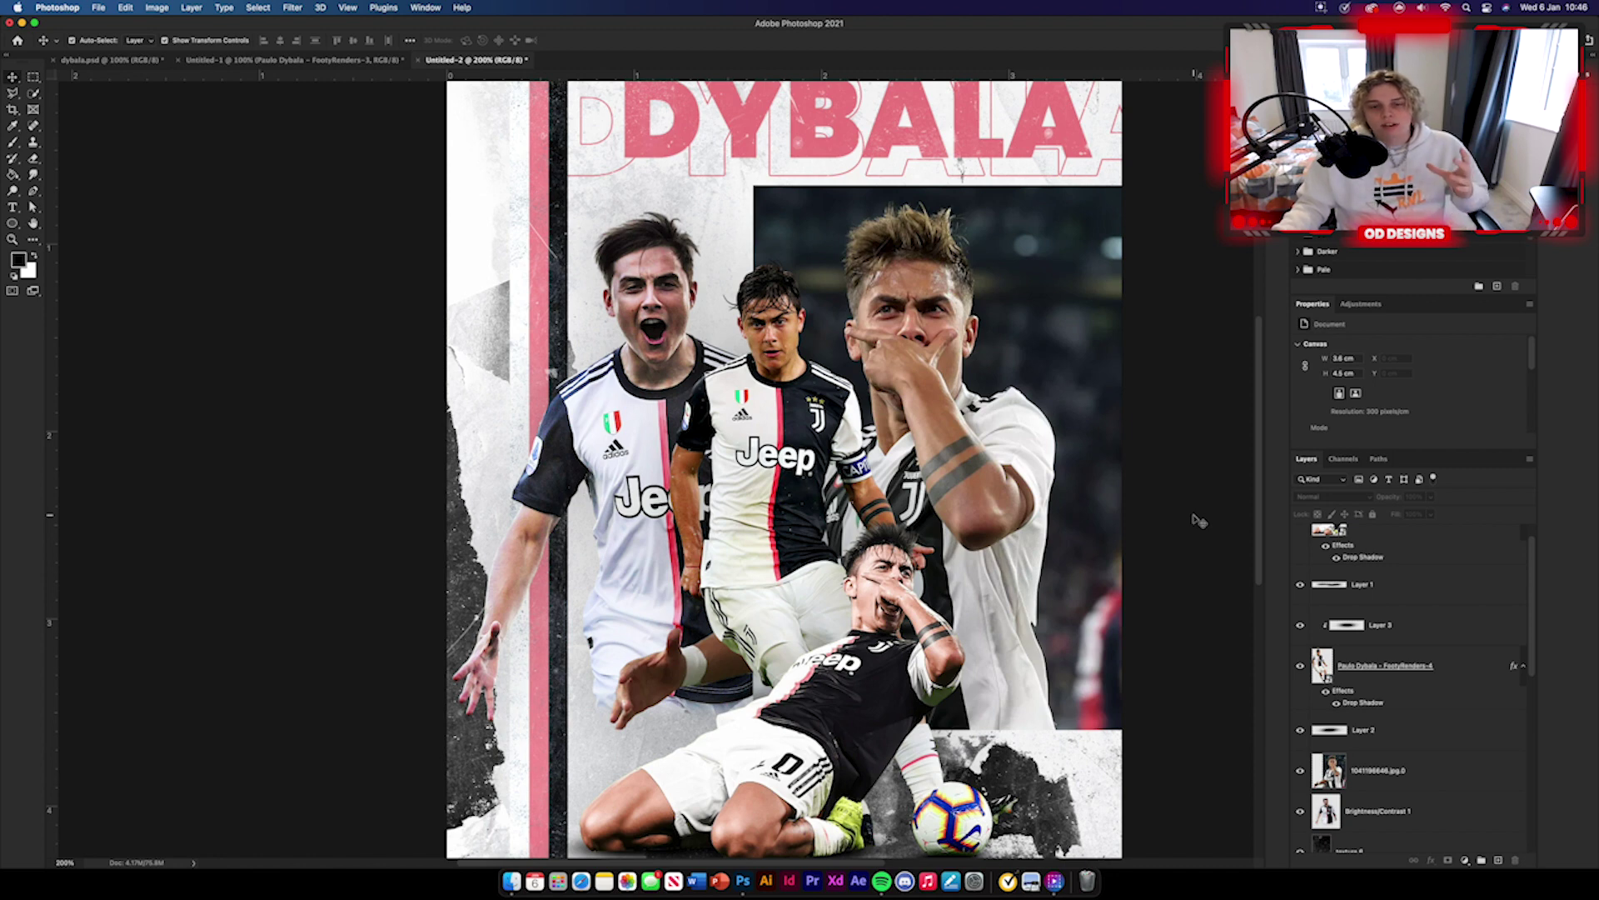
key("super+minus")
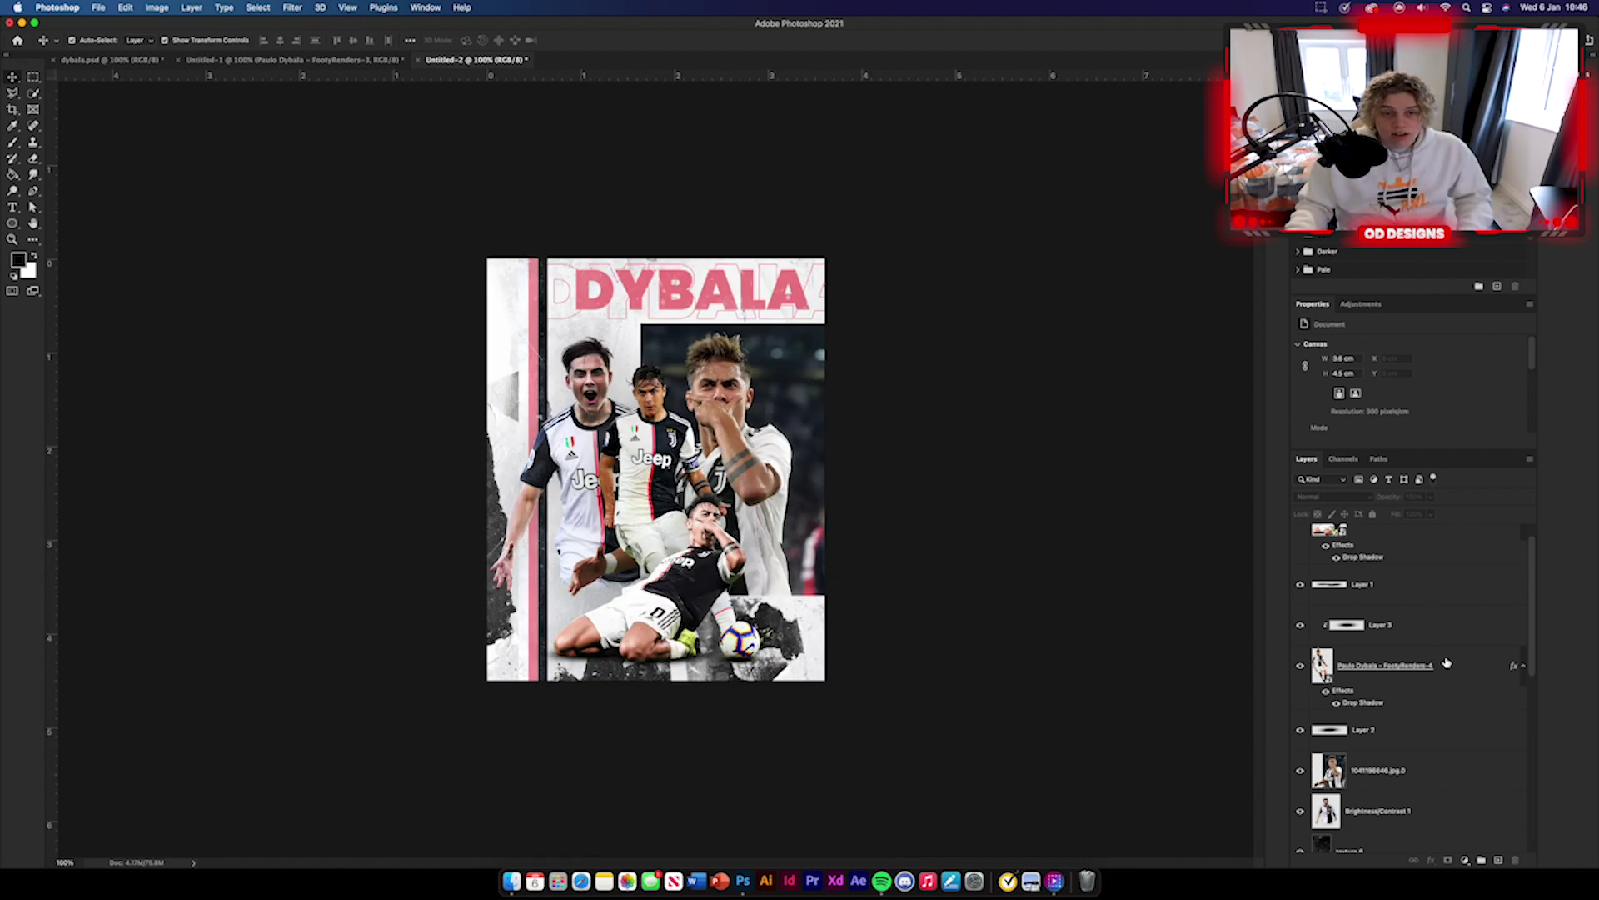
scroll(1443, 669, "down", 2)
double_click(1445, 714)
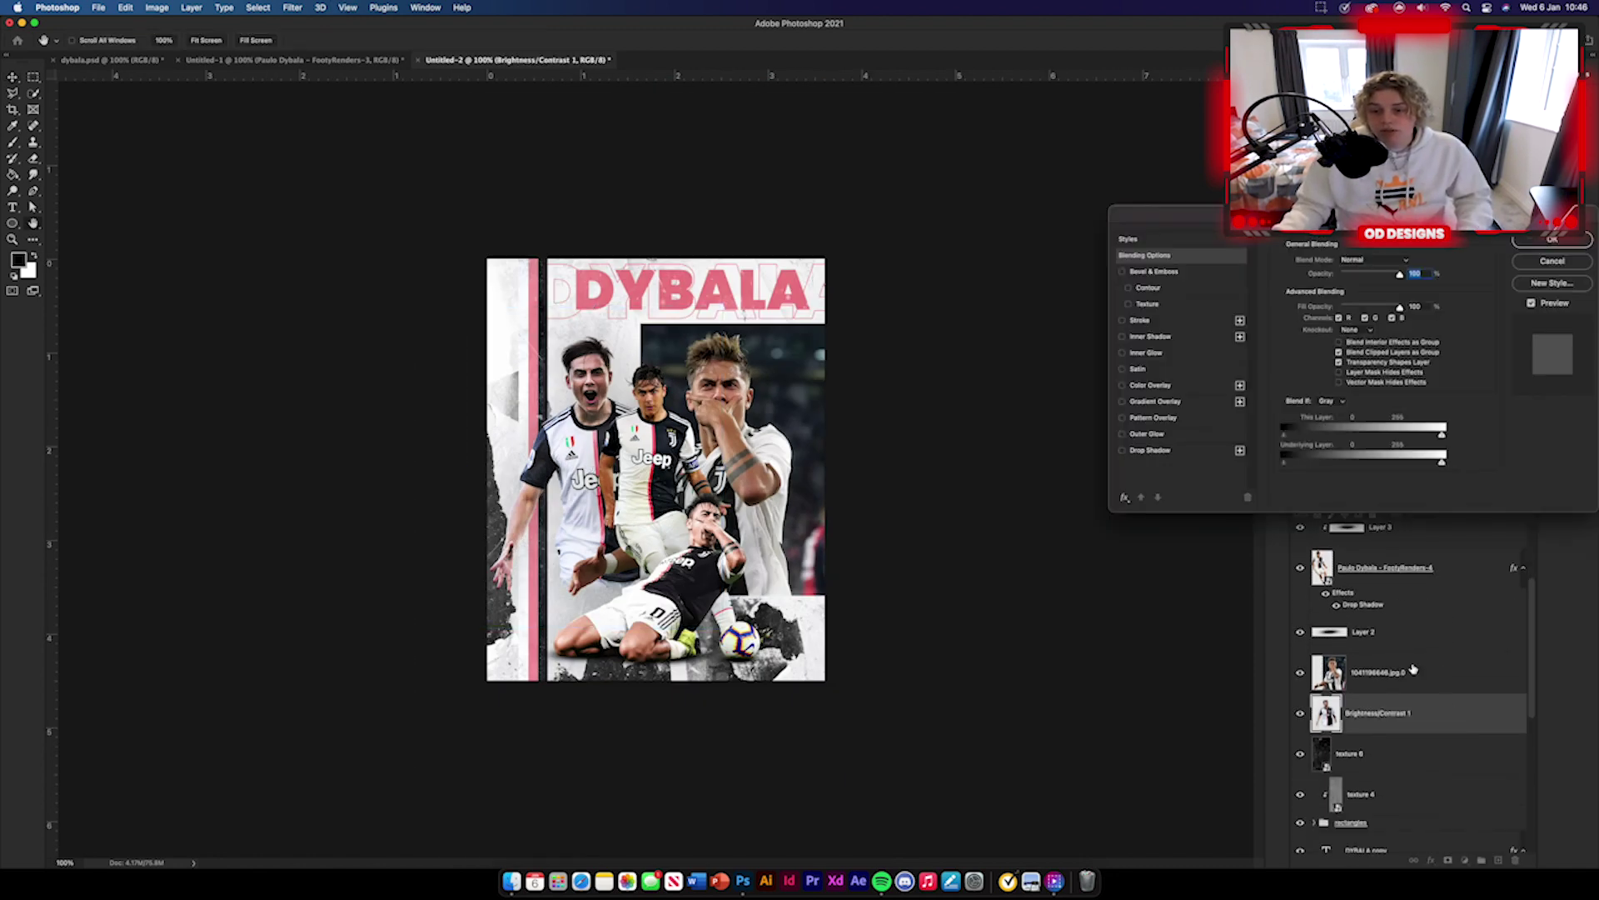
left_click(1170, 453)
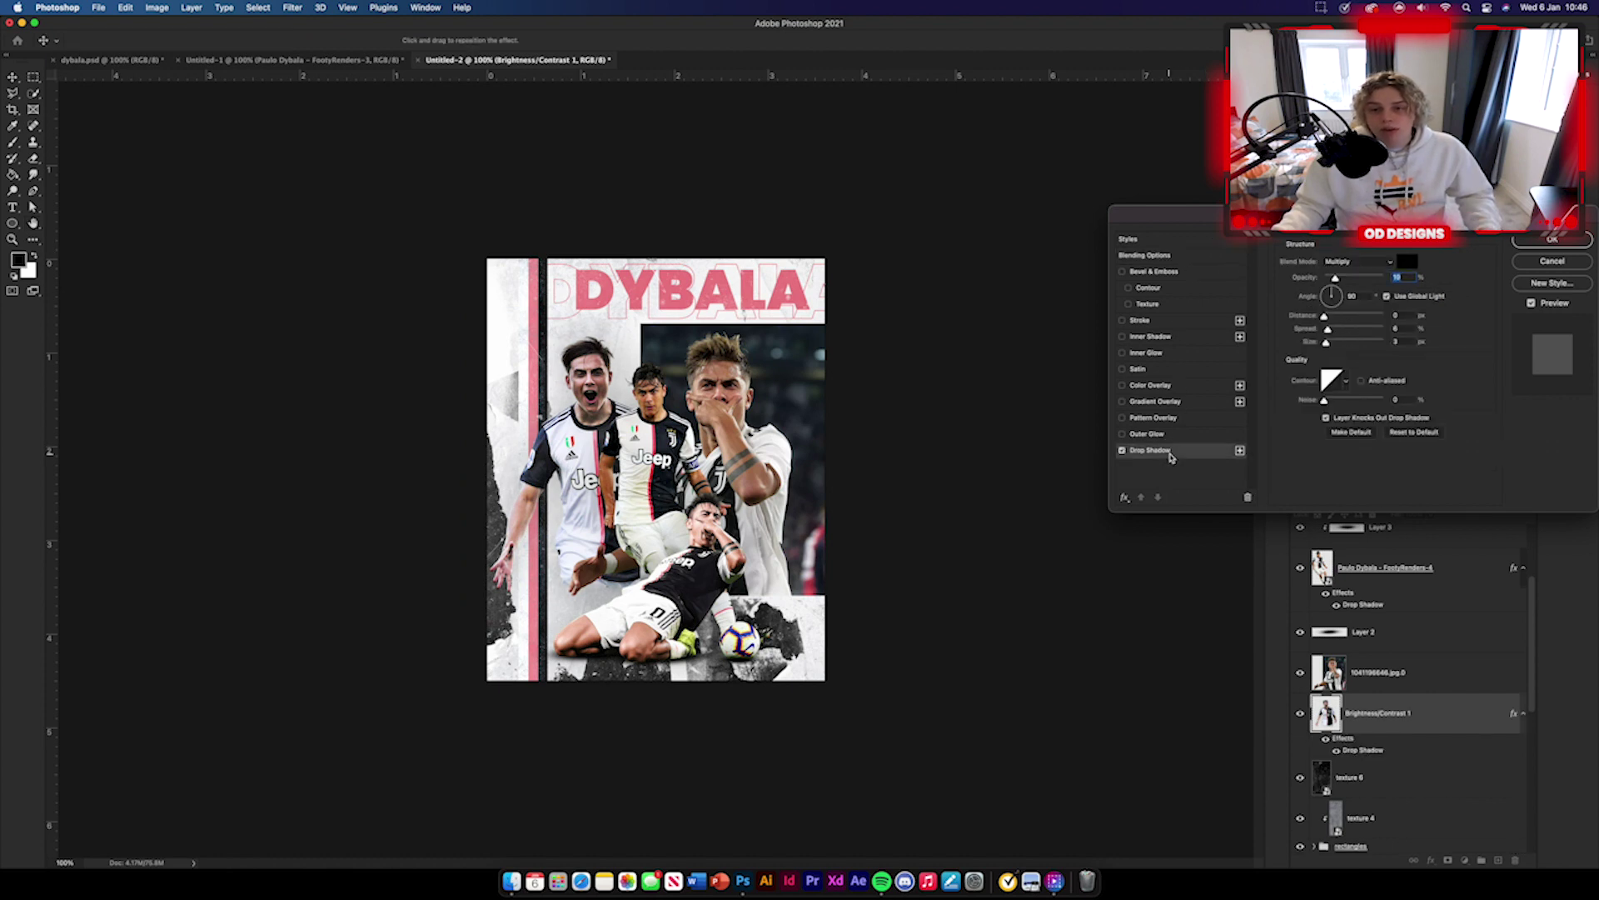
left_click(1333, 343)
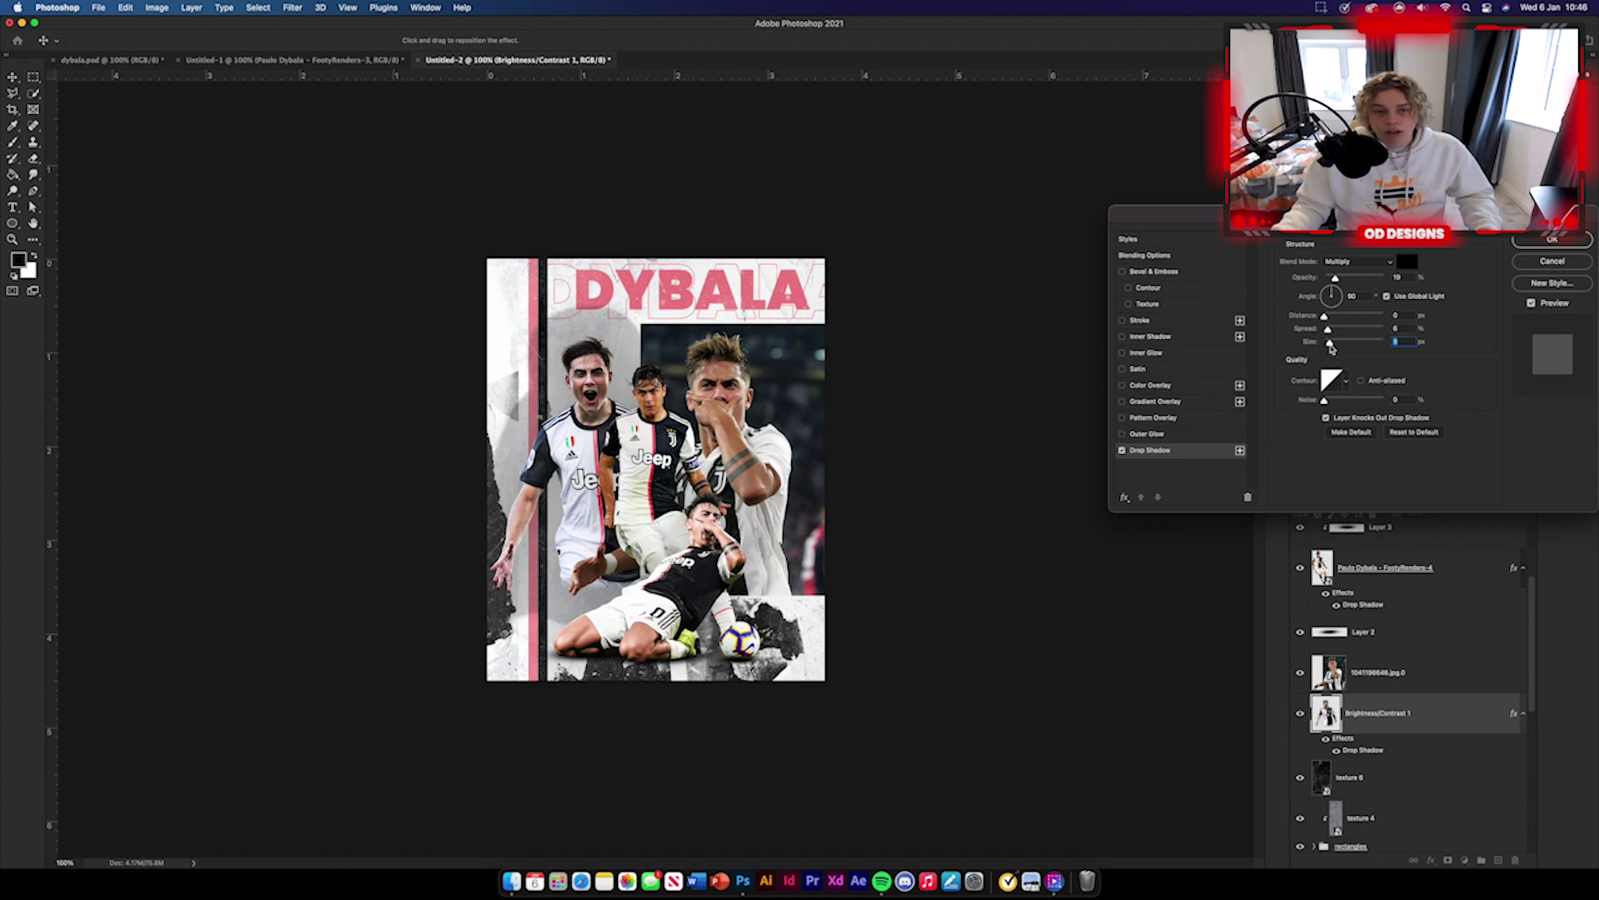
left_click_drag(1329, 331, 1339, 344)
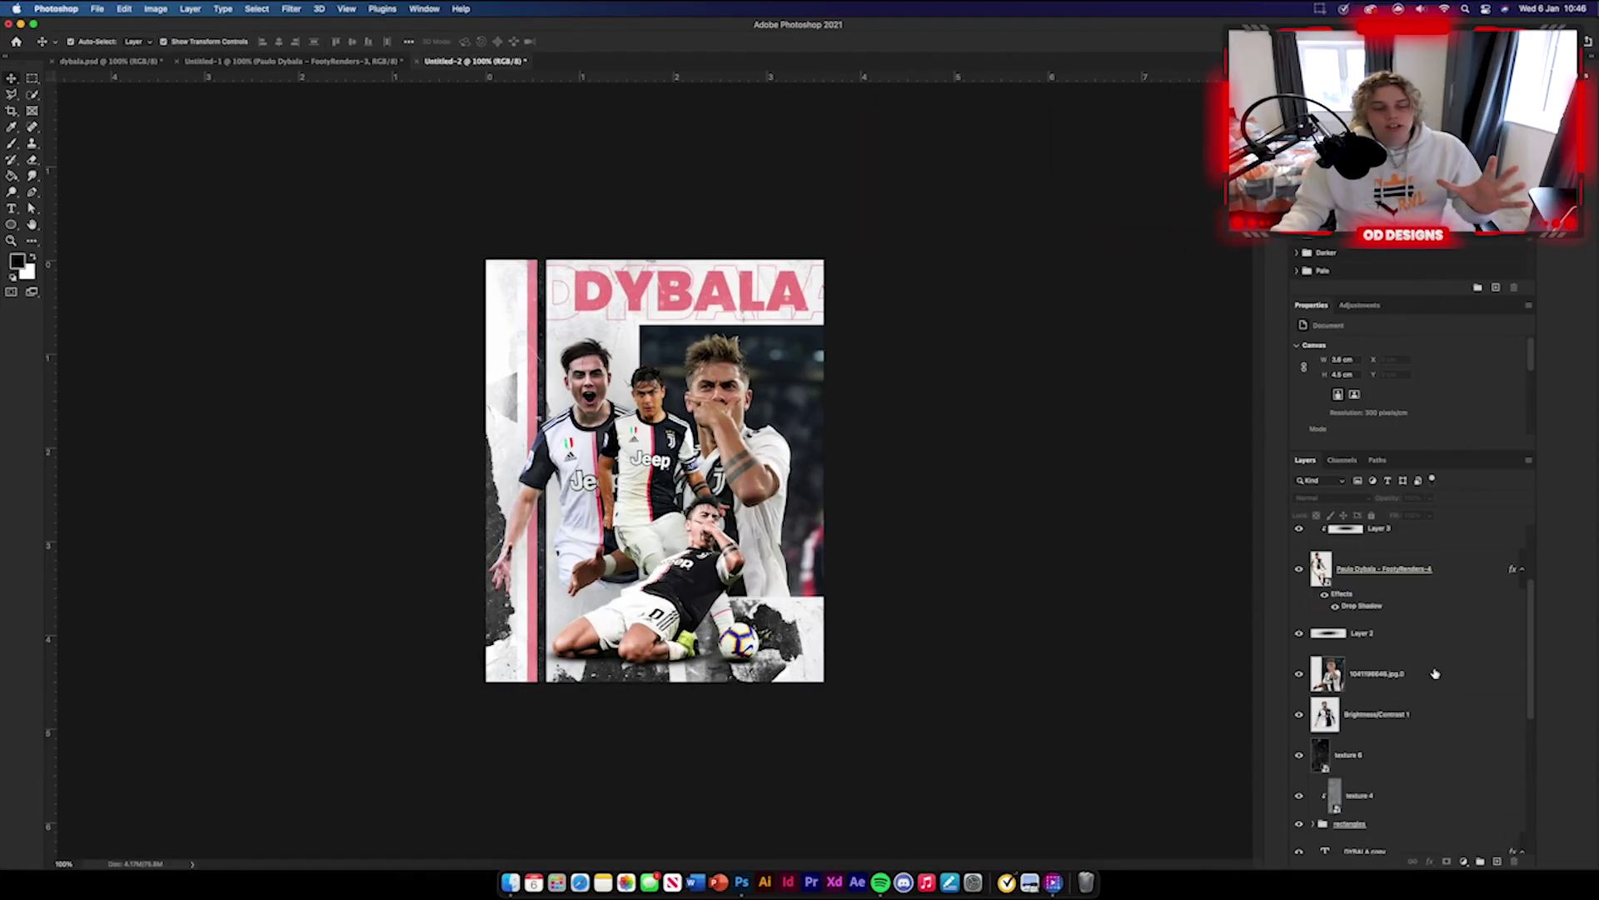
Step: Duplicate the stadium photo layer and apply a High Pass filter with a 10.1 pixel radius to the copy
left_click(1438, 713)
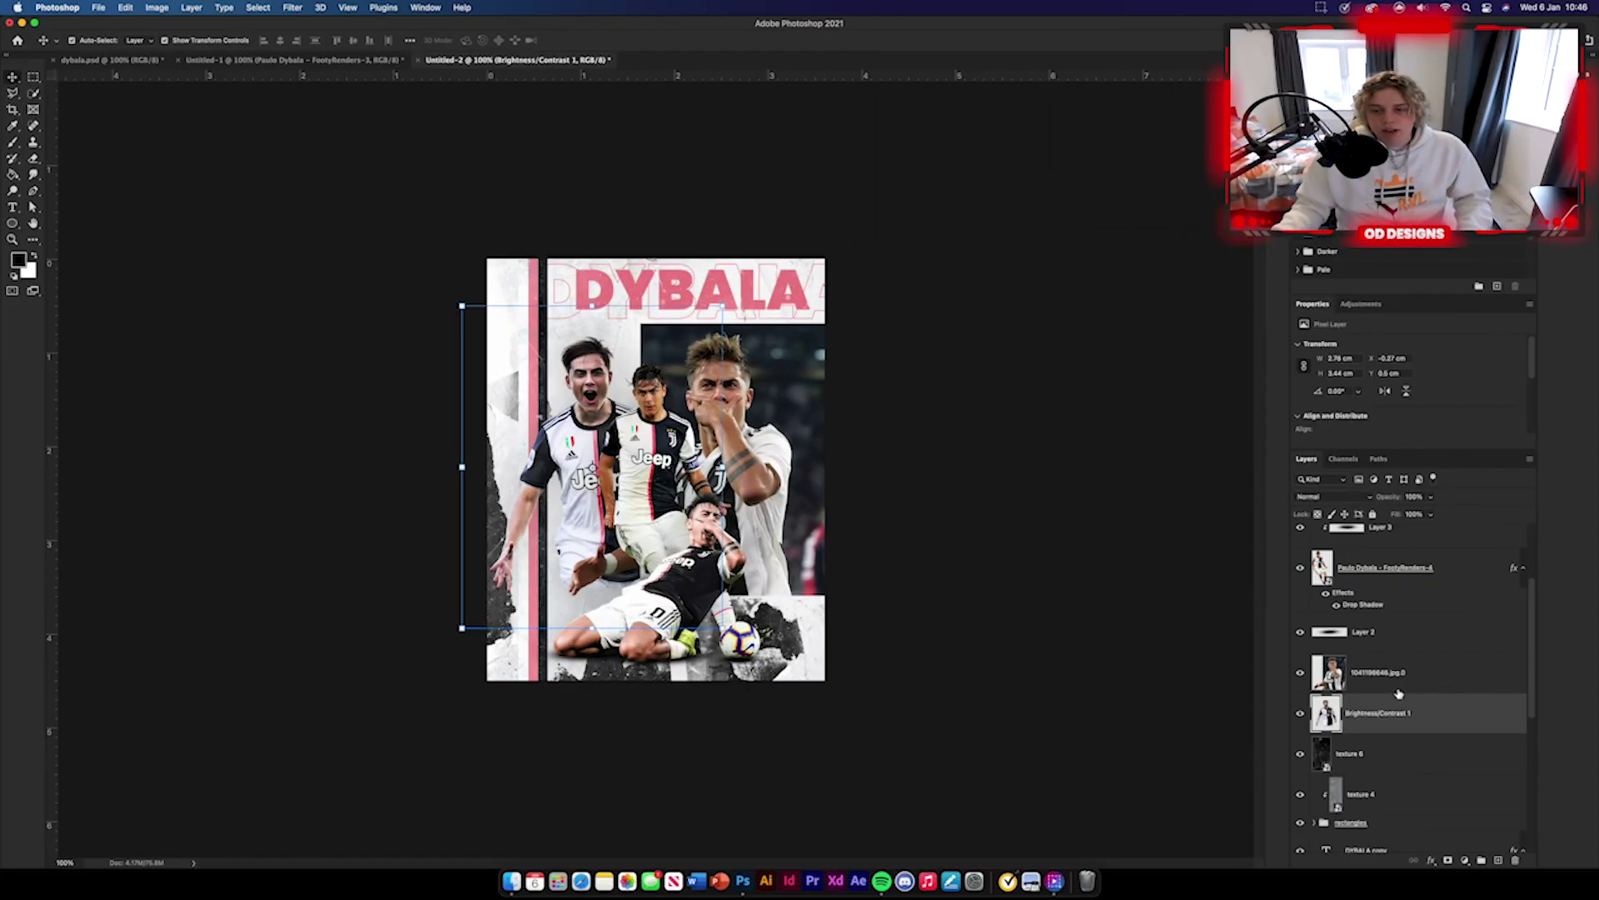
left_click(1438, 683)
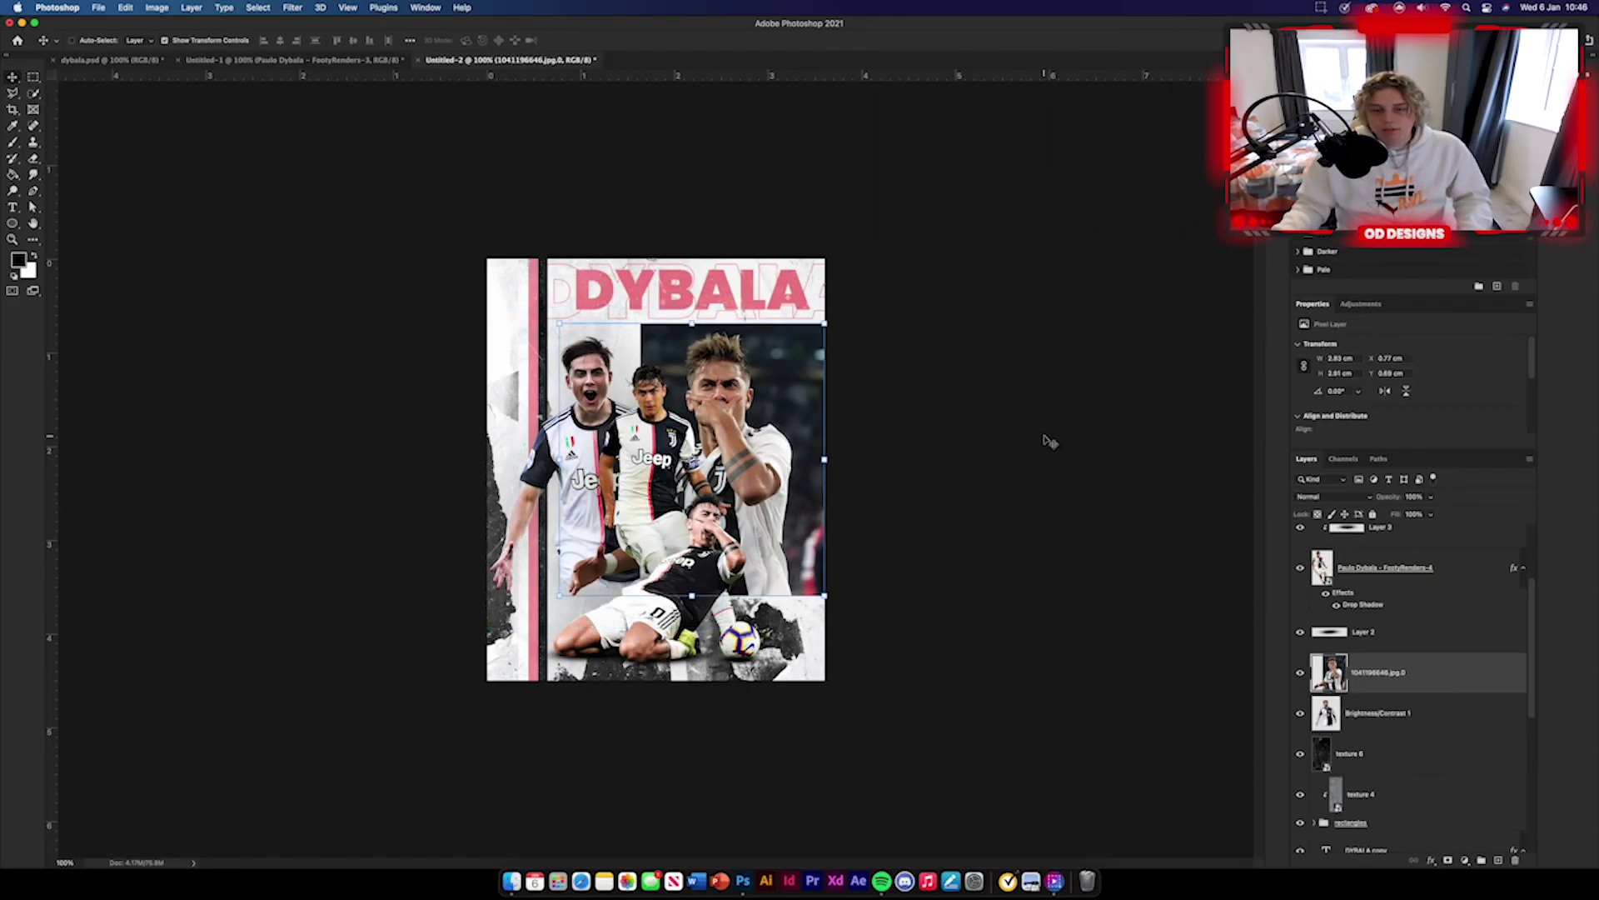
key("super+j")
left_click(293, 8)
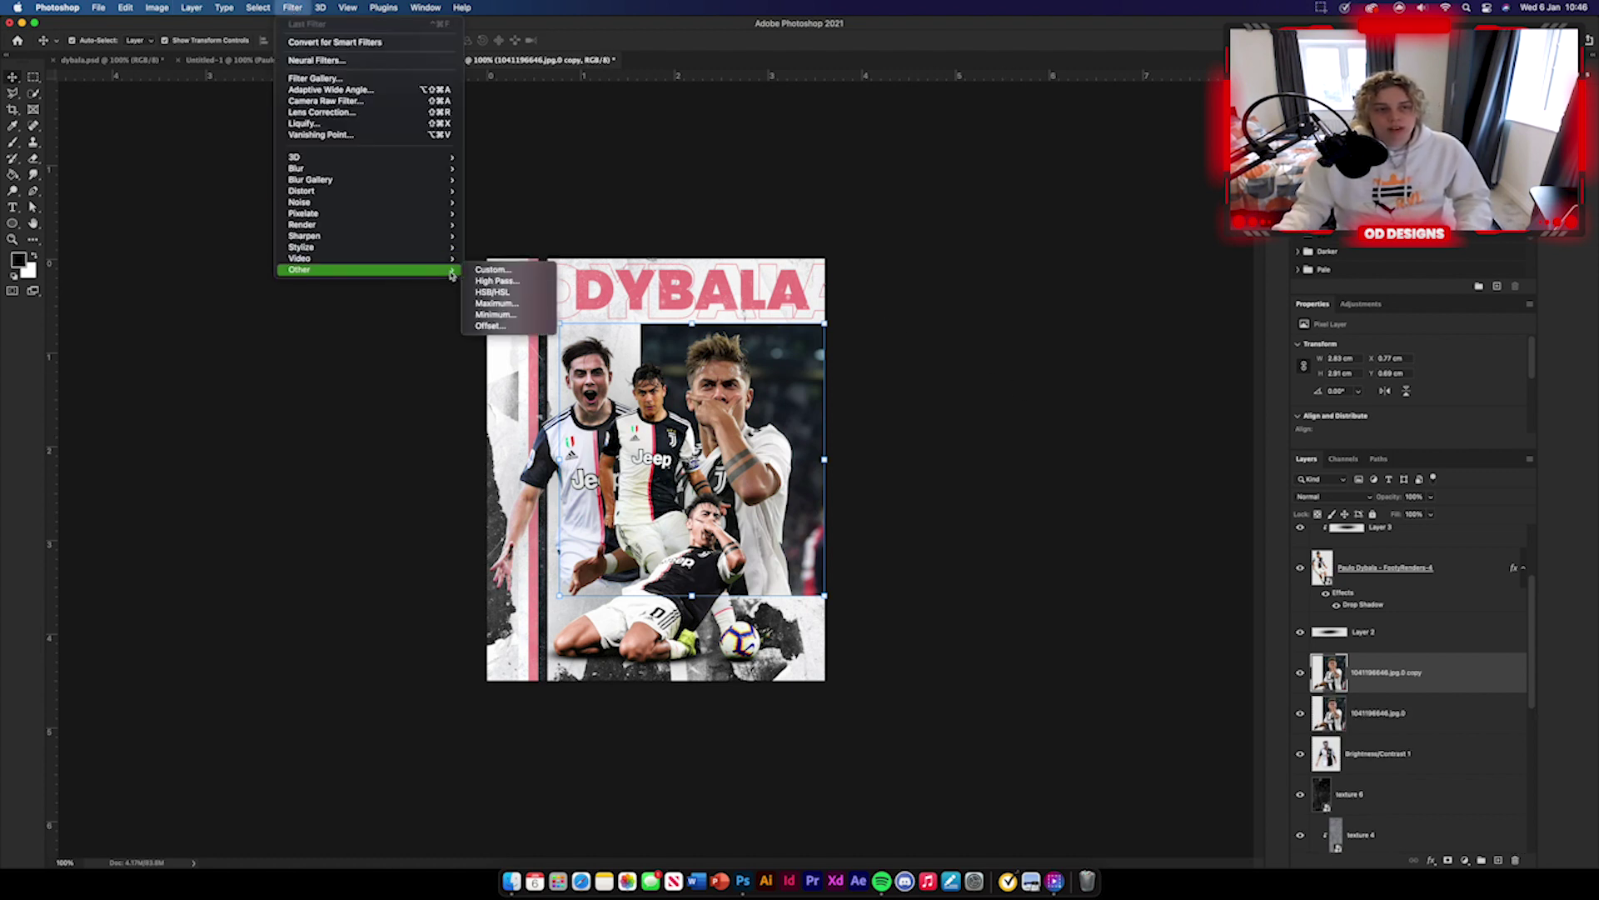
left_click(497, 281)
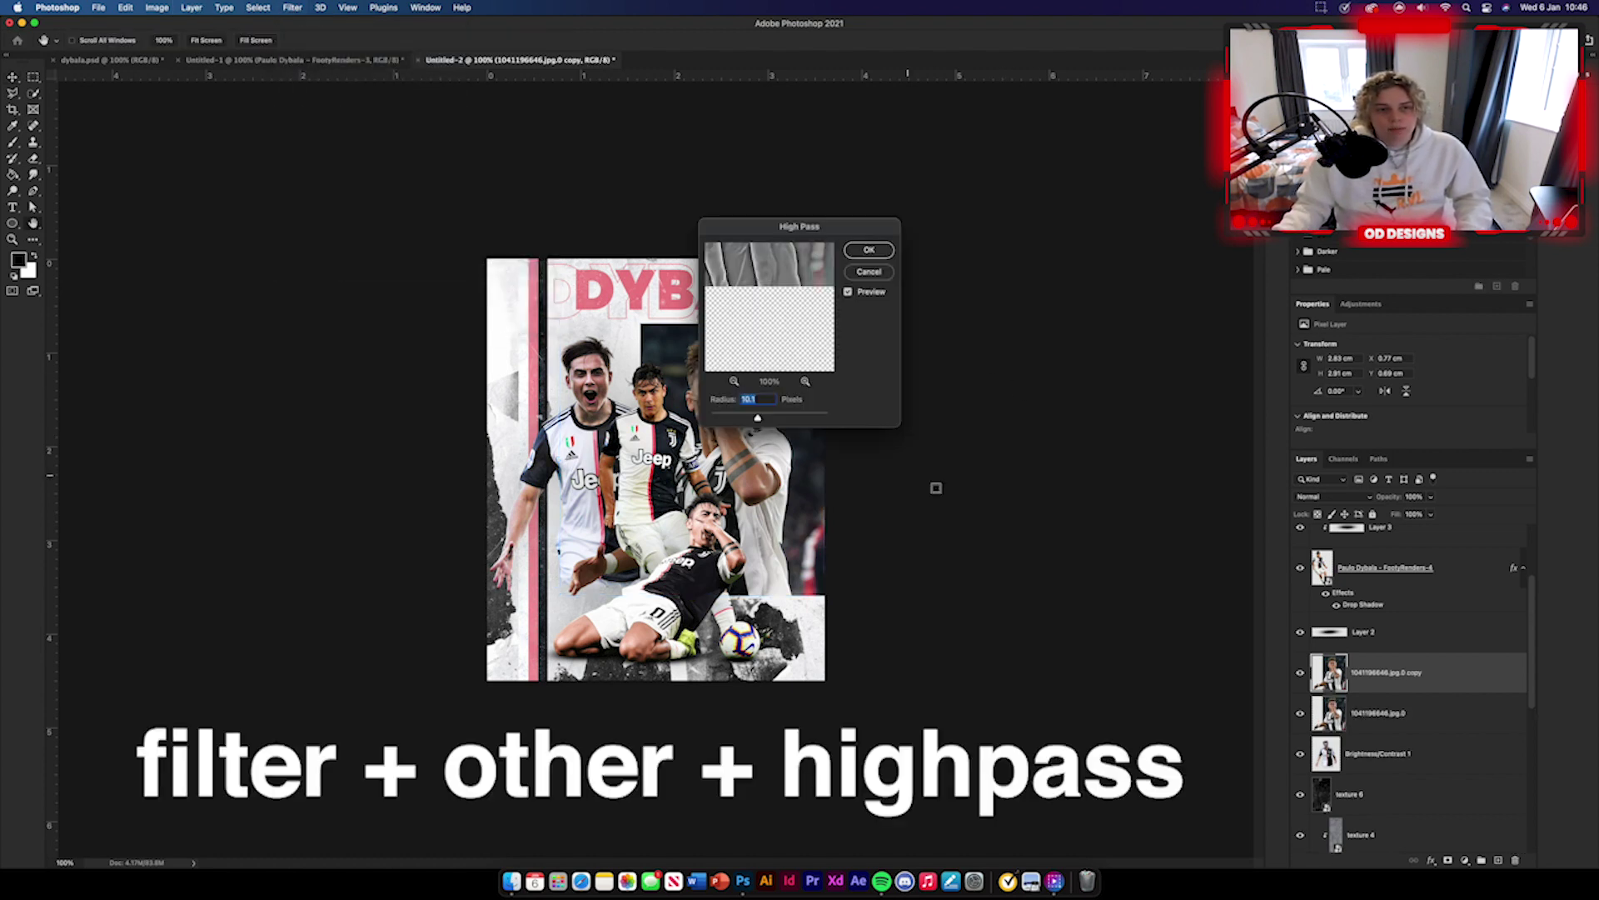
left_click(849, 252)
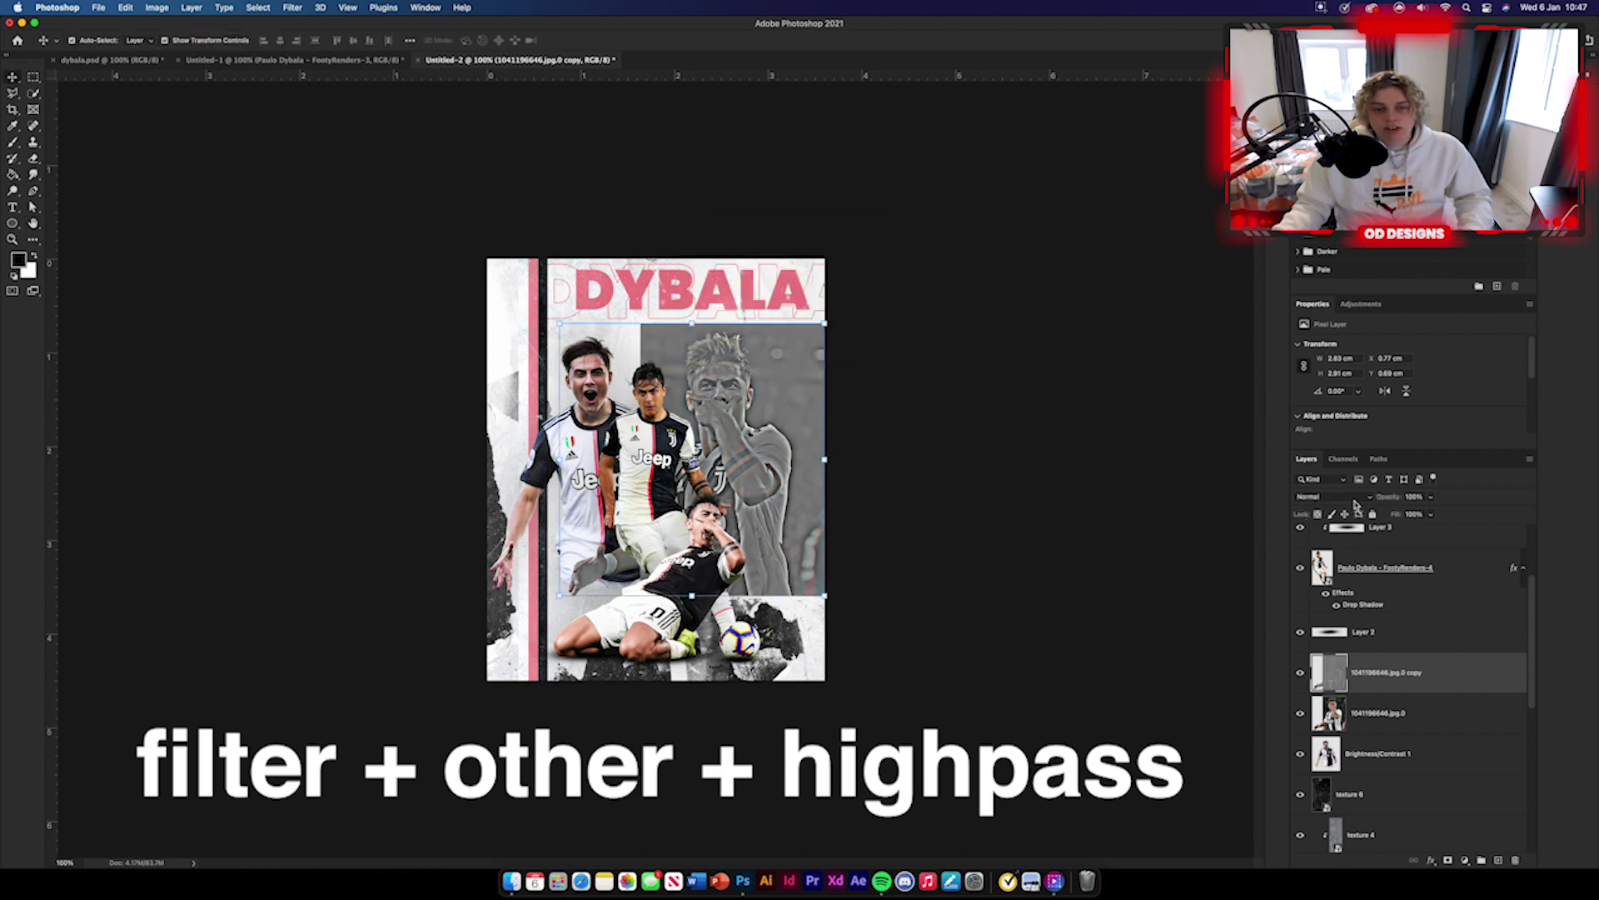
Step: Set the blend mode of the stadium photo's High Pass copy to Overlay and deselect the layer
left_click(1355, 500)
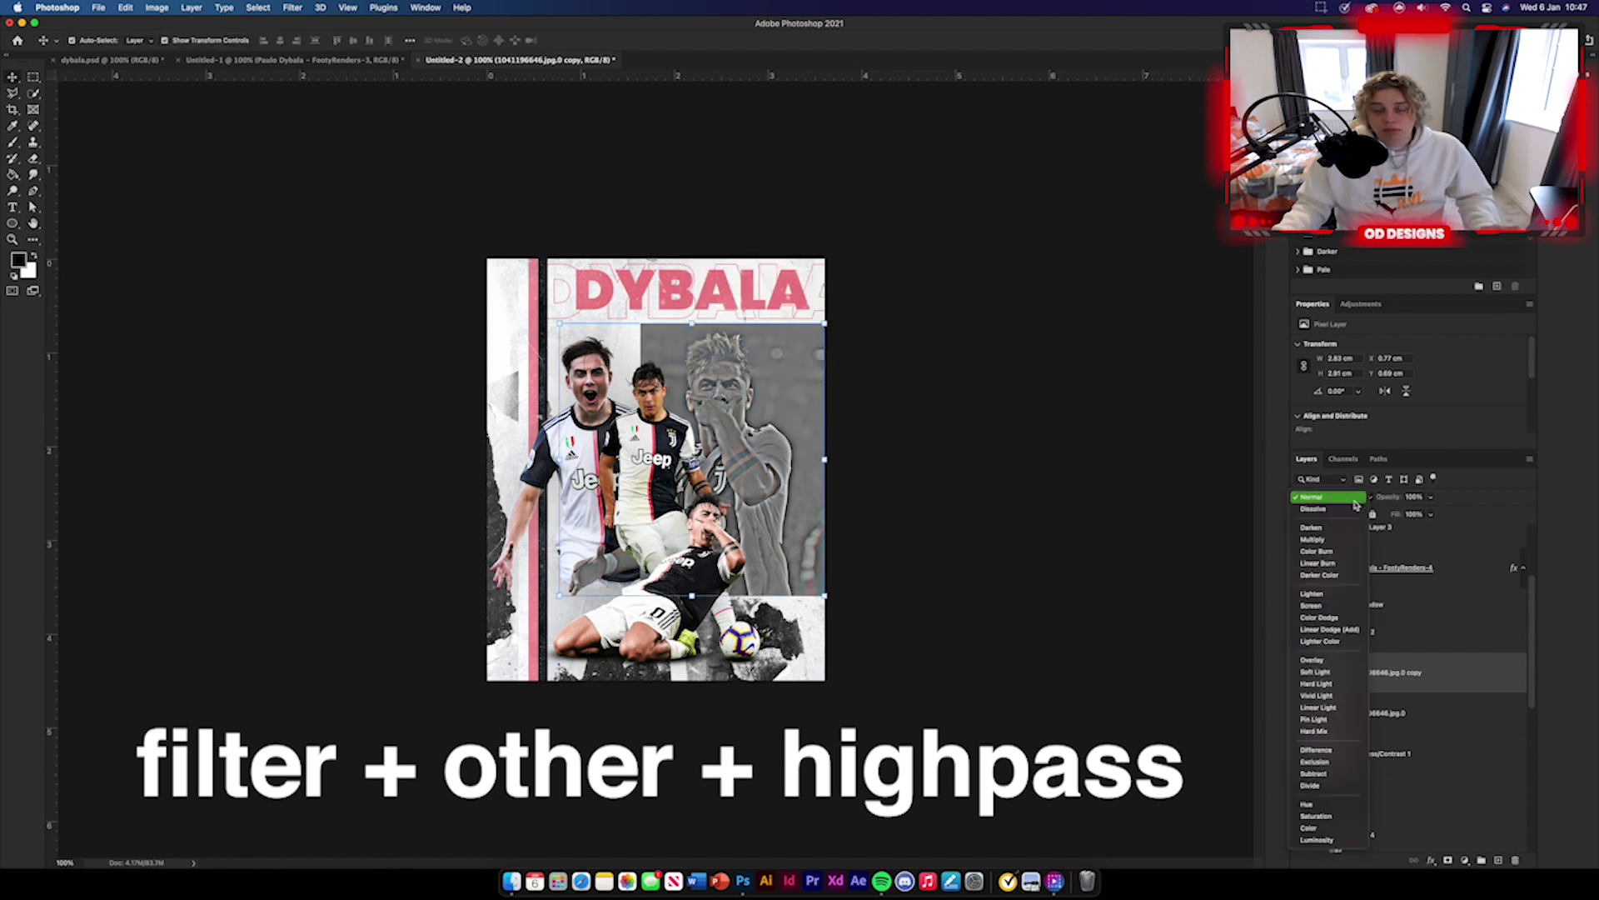
left_click(1324, 660)
left_click(1082, 610)
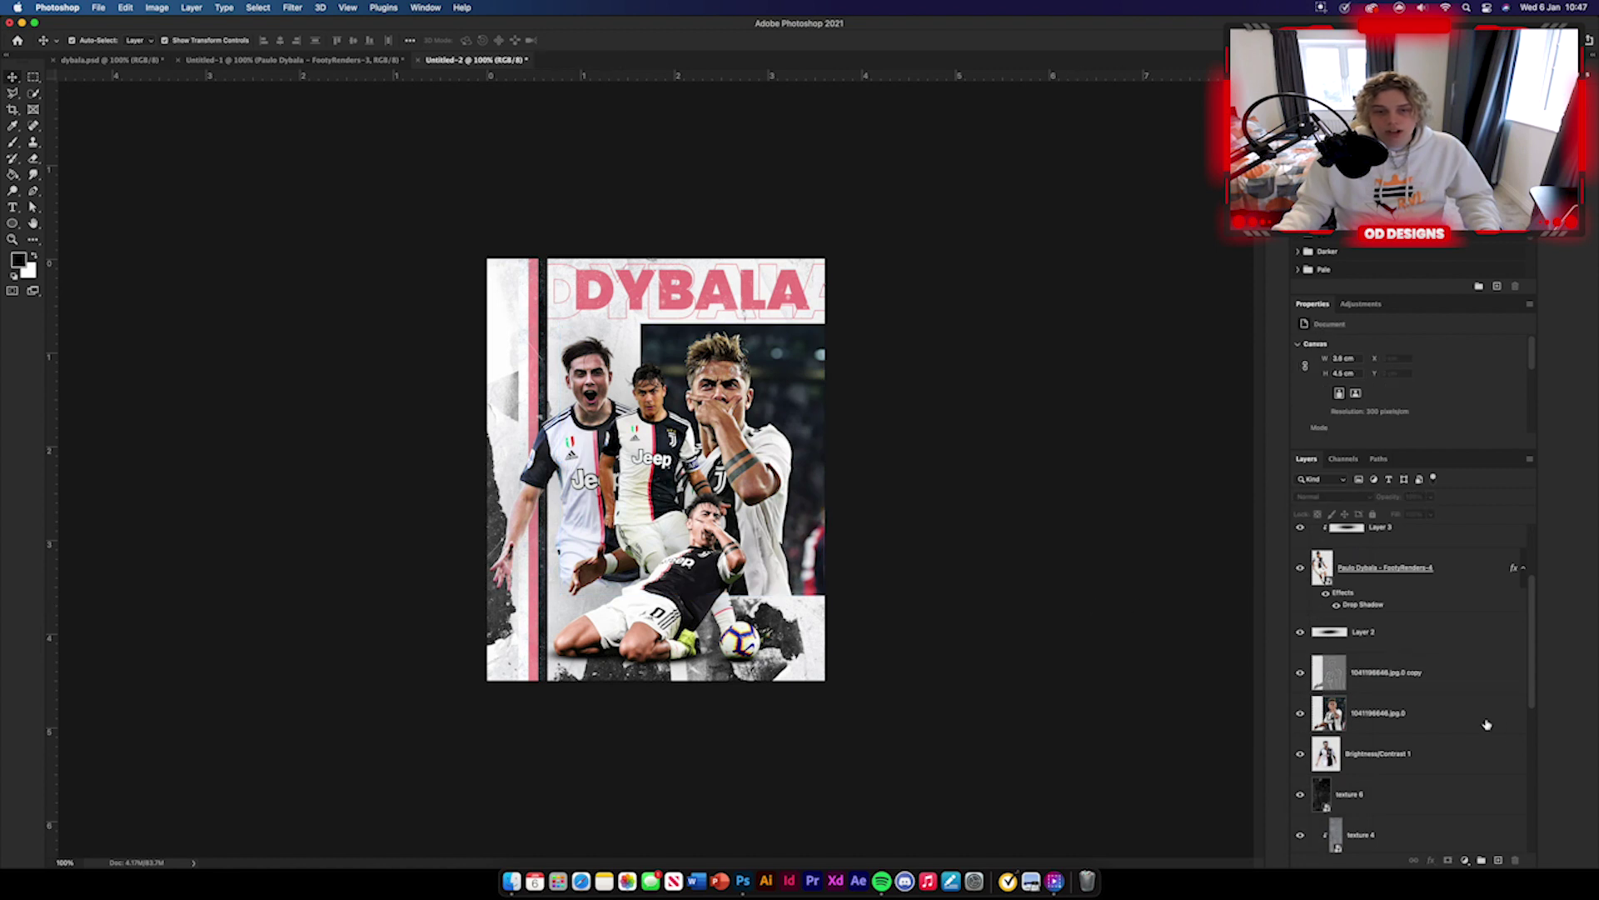
Step: Try the 10.1 pixel High Pass filter and Overlay blend mode directly on the original Brightness/Contrast 1 cutout layer
left_click(1446, 707)
left_click(1431, 753)
left_click(292, 7)
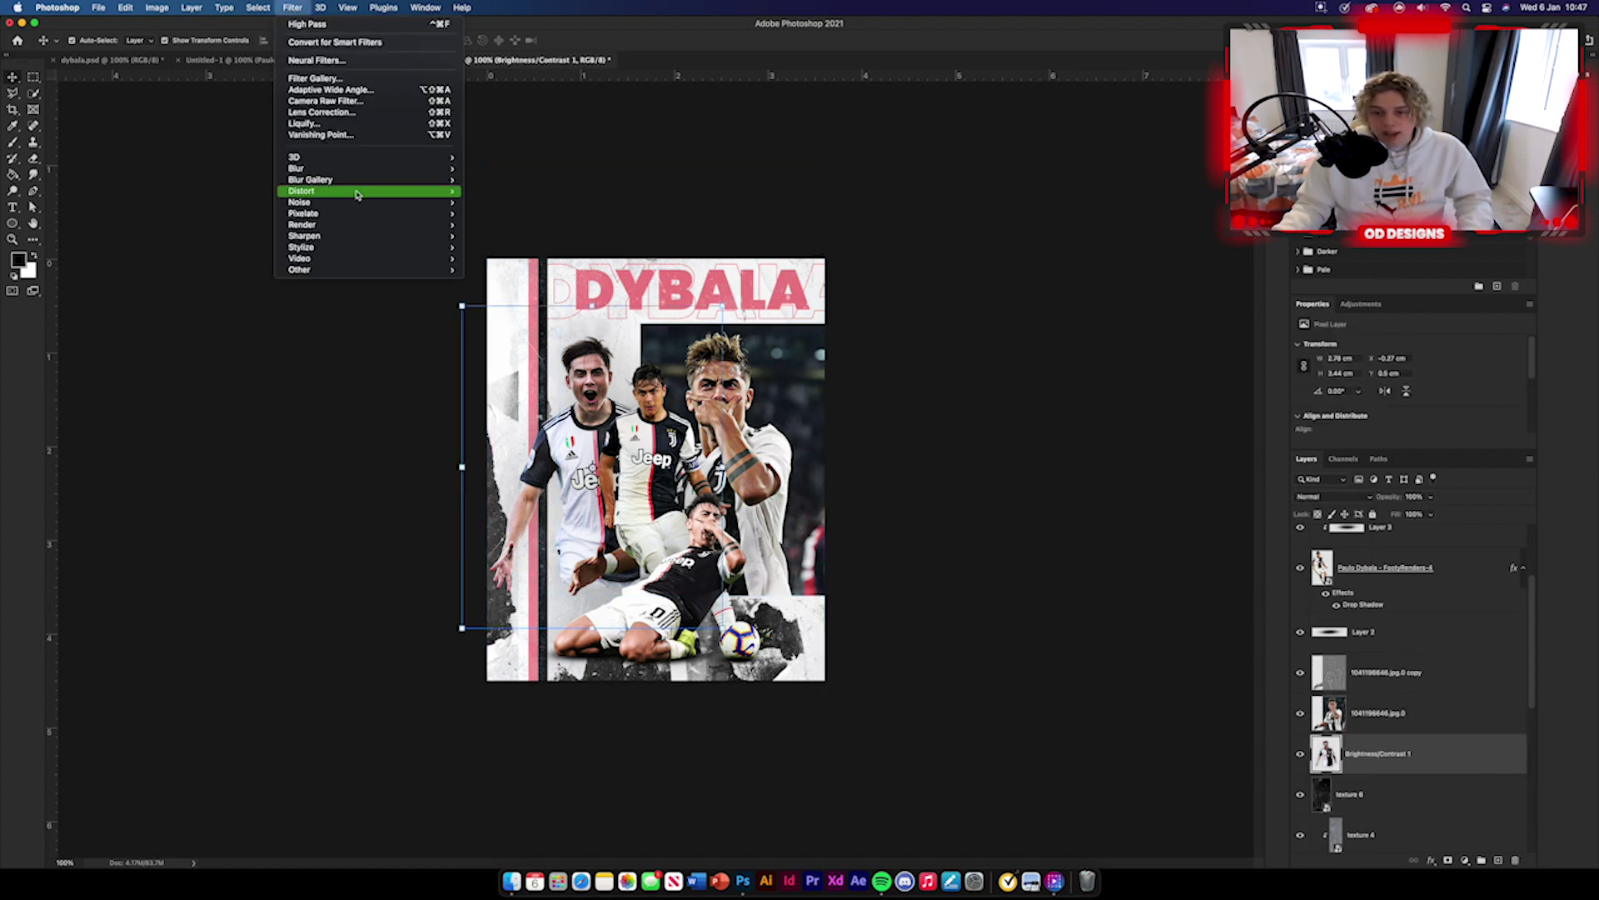
mouse_move(300, 269)
left_click(496, 268)
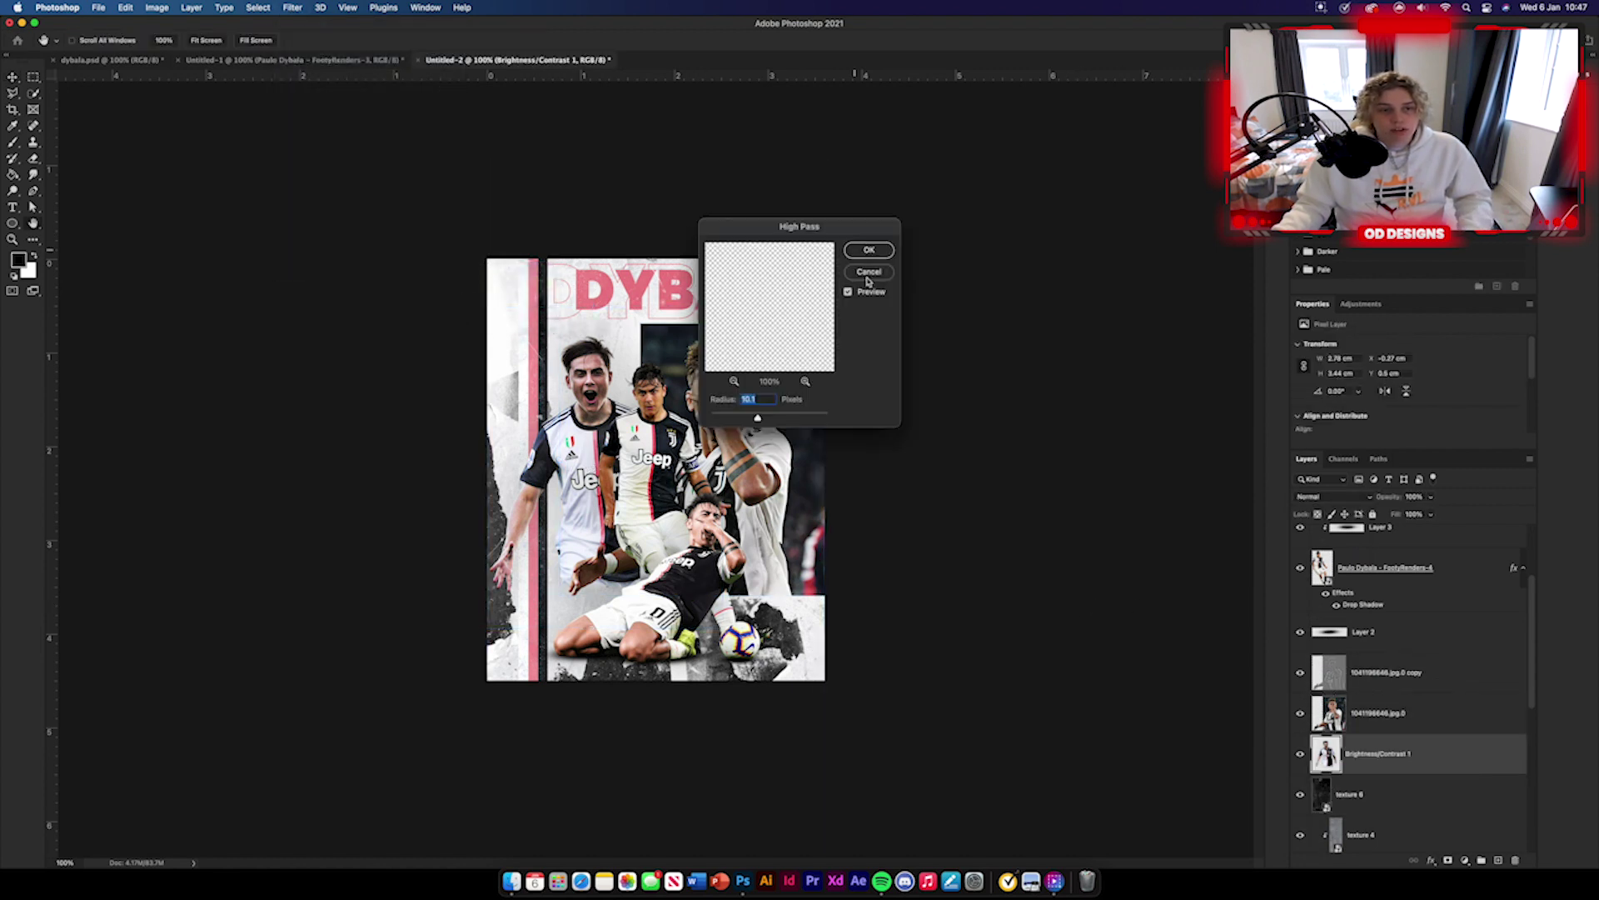
left_click(868, 249)
left_click(1331, 496)
left_click(1324, 660)
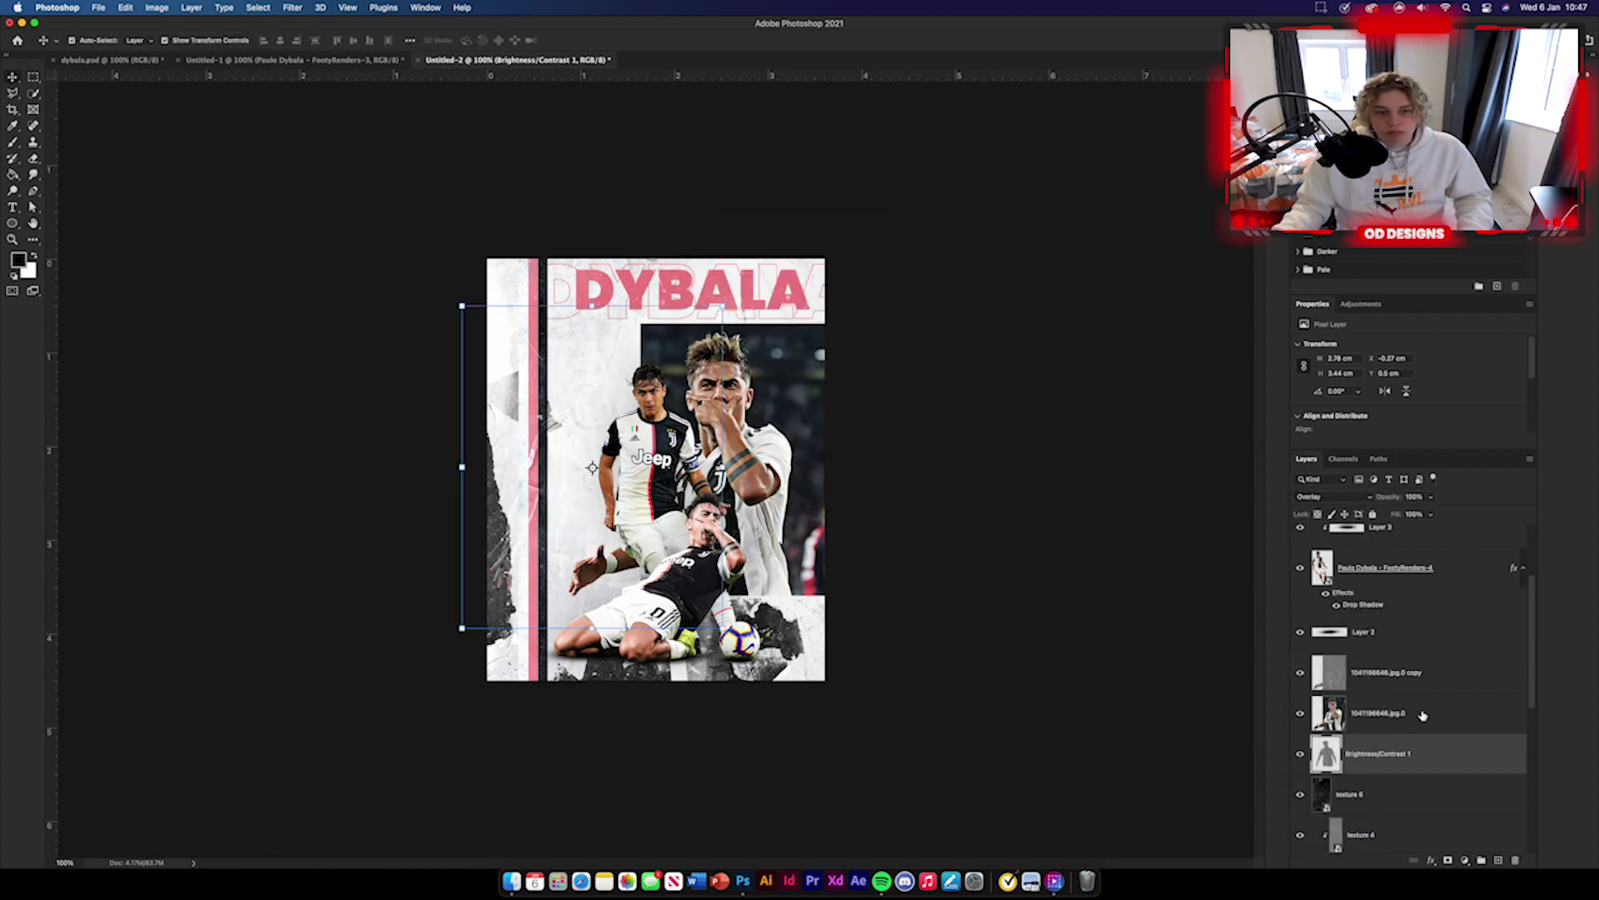
Step: Undo the Overlay blend mode and High Pass filter on the Brightness/Contrast 1 layer
key("super+z")
key("super+z")
key("z")
Step: Duplicate the Brightness/Contrast 1 layer and apply a High Pass filter with a 10.1 pixel radius to the copy
key("super+j")
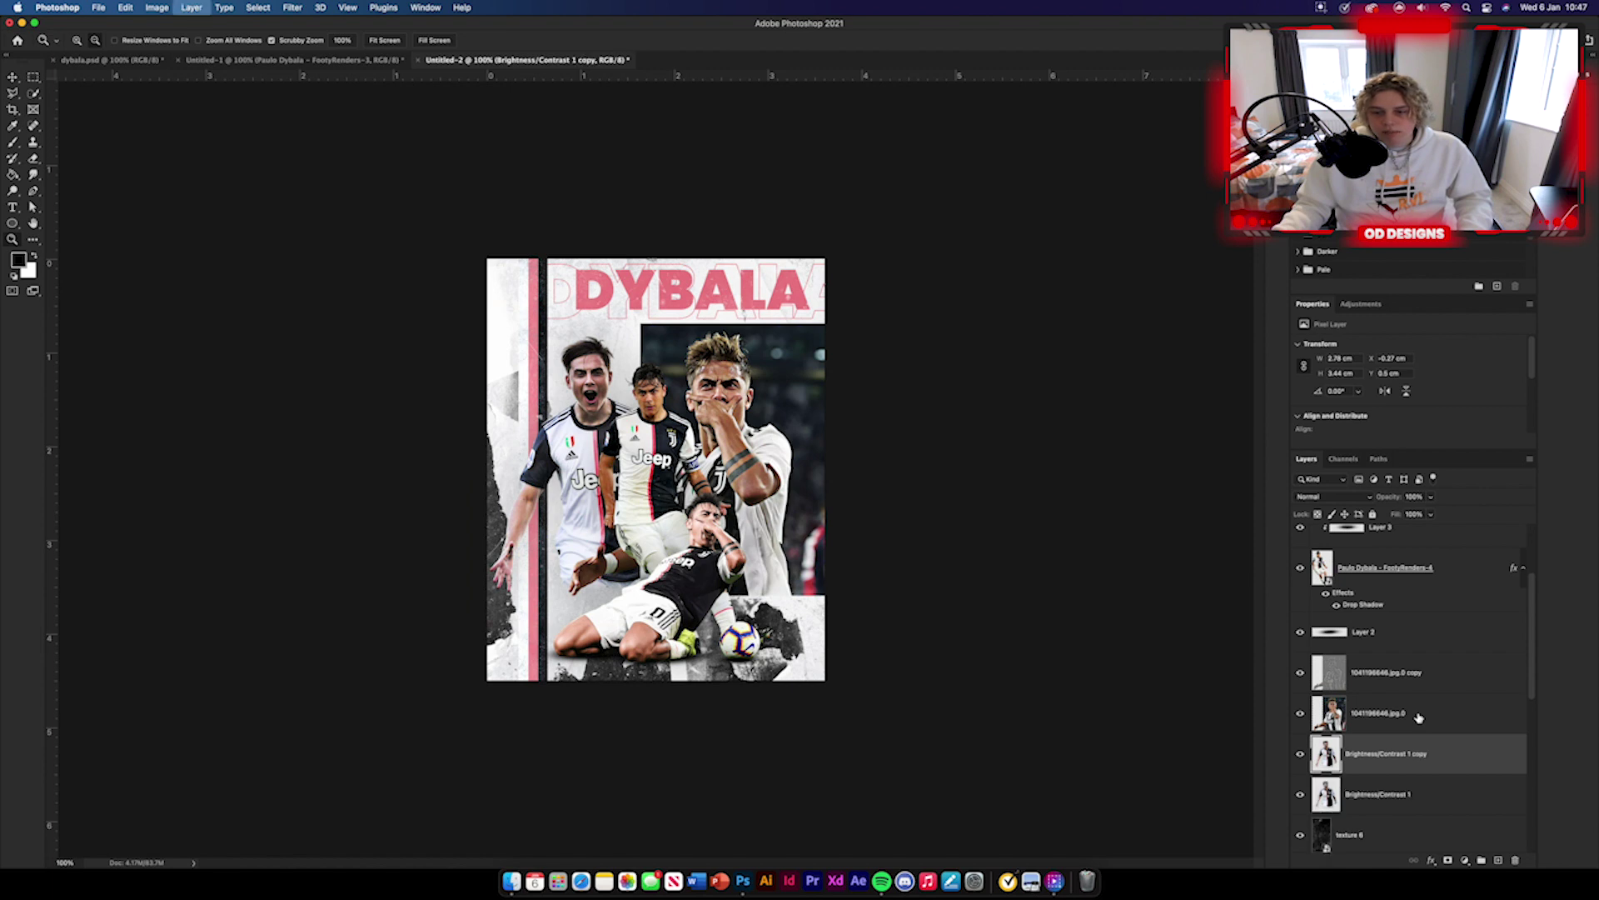
left_click(292, 7)
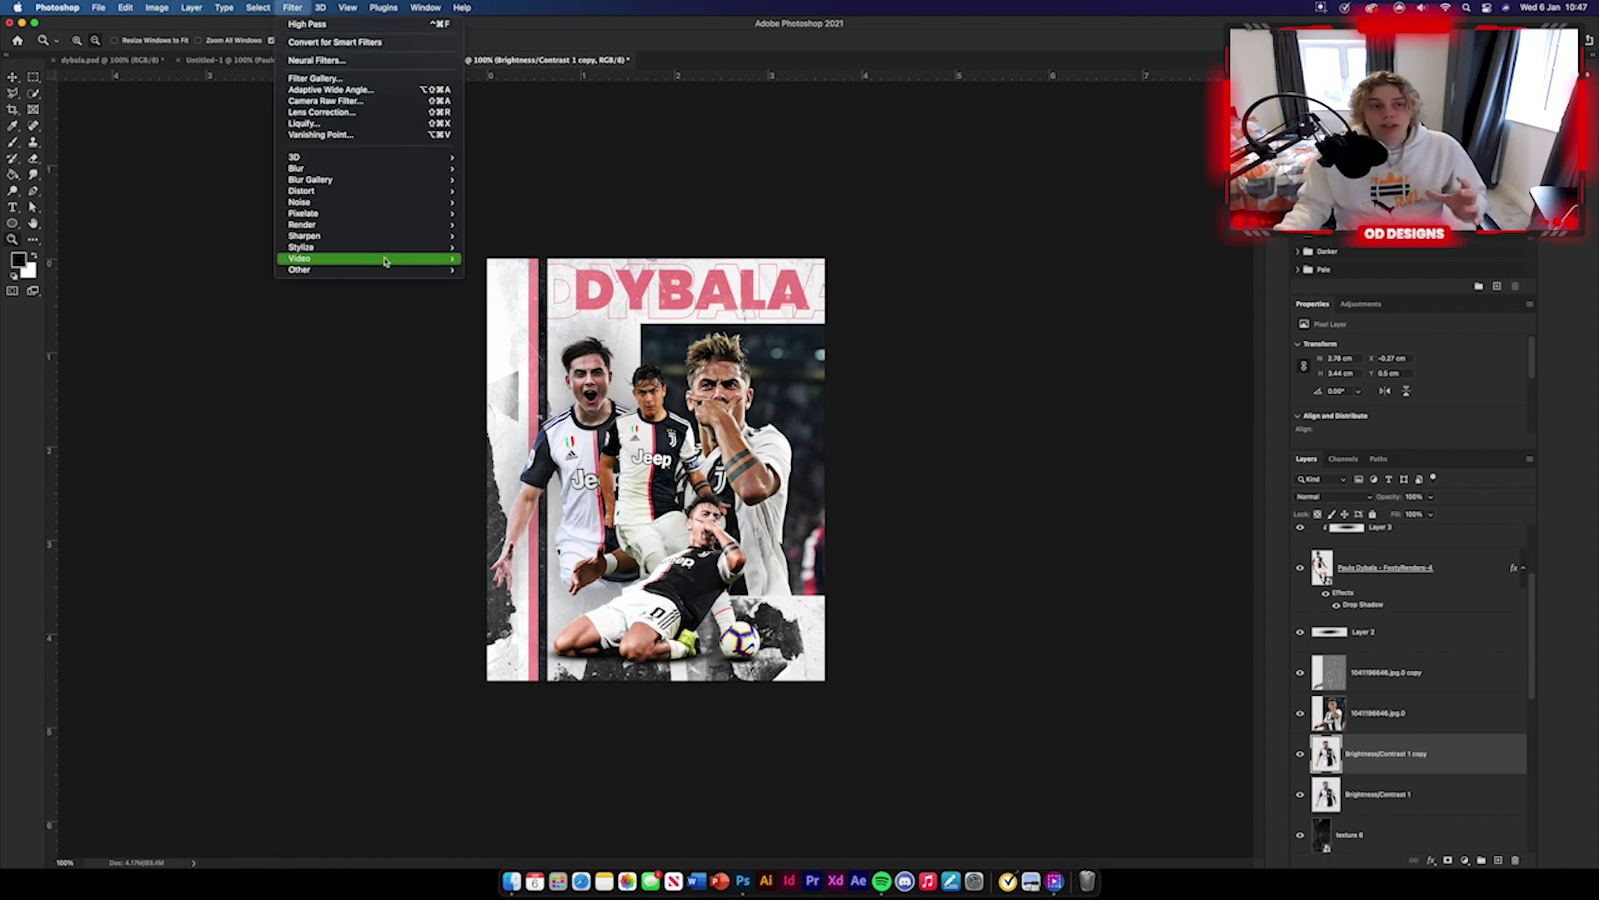
mouse_move(350, 269)
left_click(493, 281)
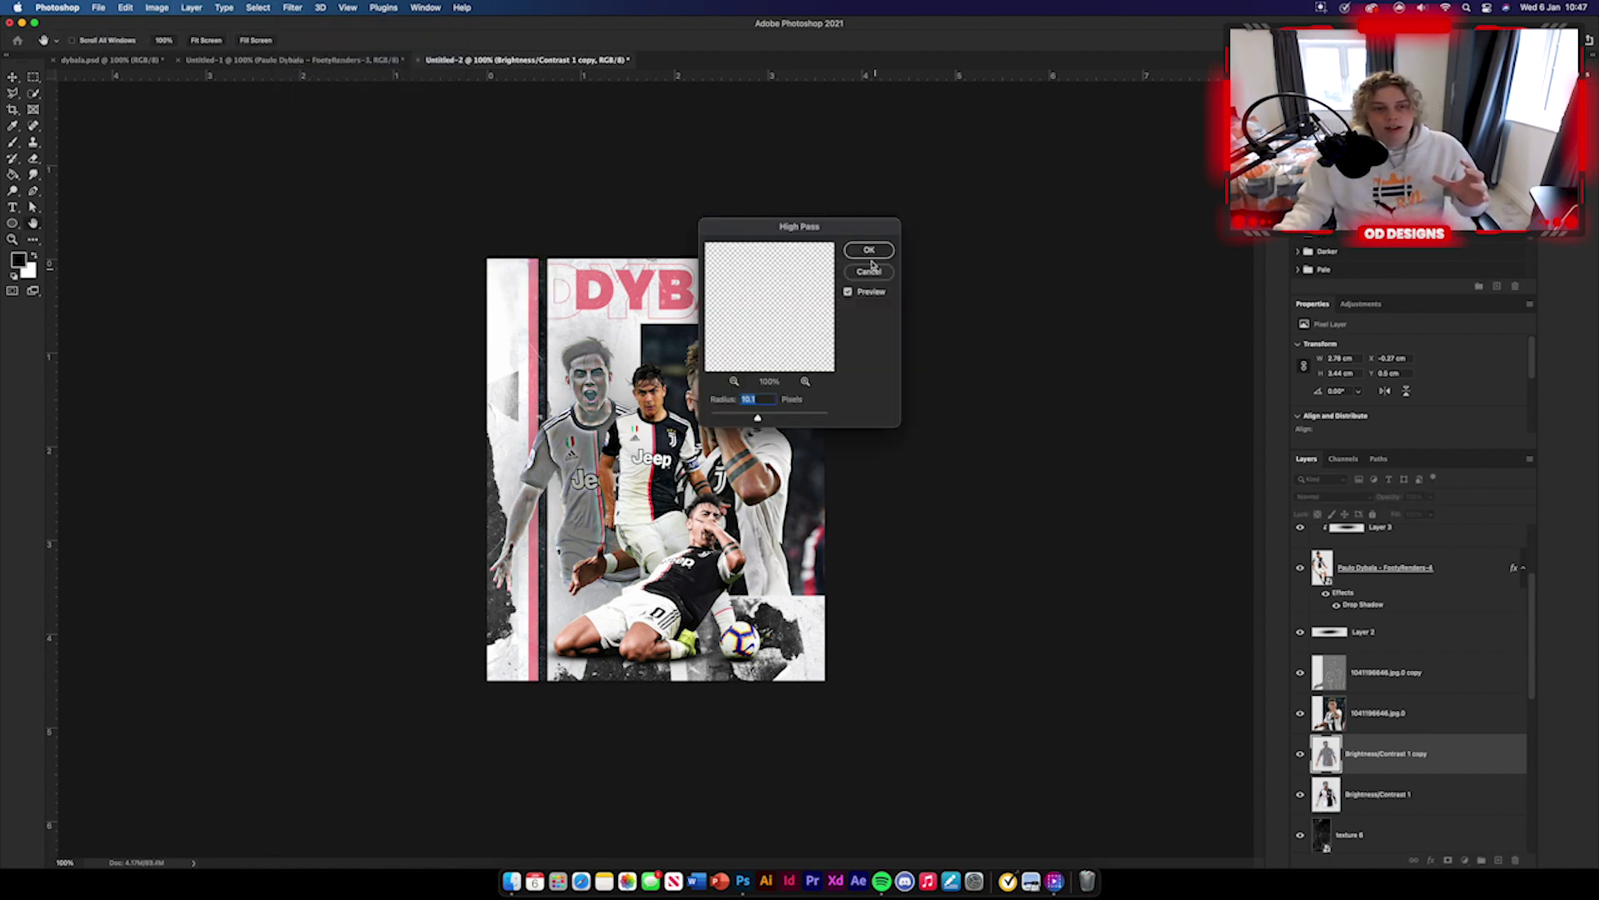
left_click(869, 247)
Step: Set the Brightness/Contrast 1 copy's blend mode to Overlay and deselect the layer
left_click(1328, 498)
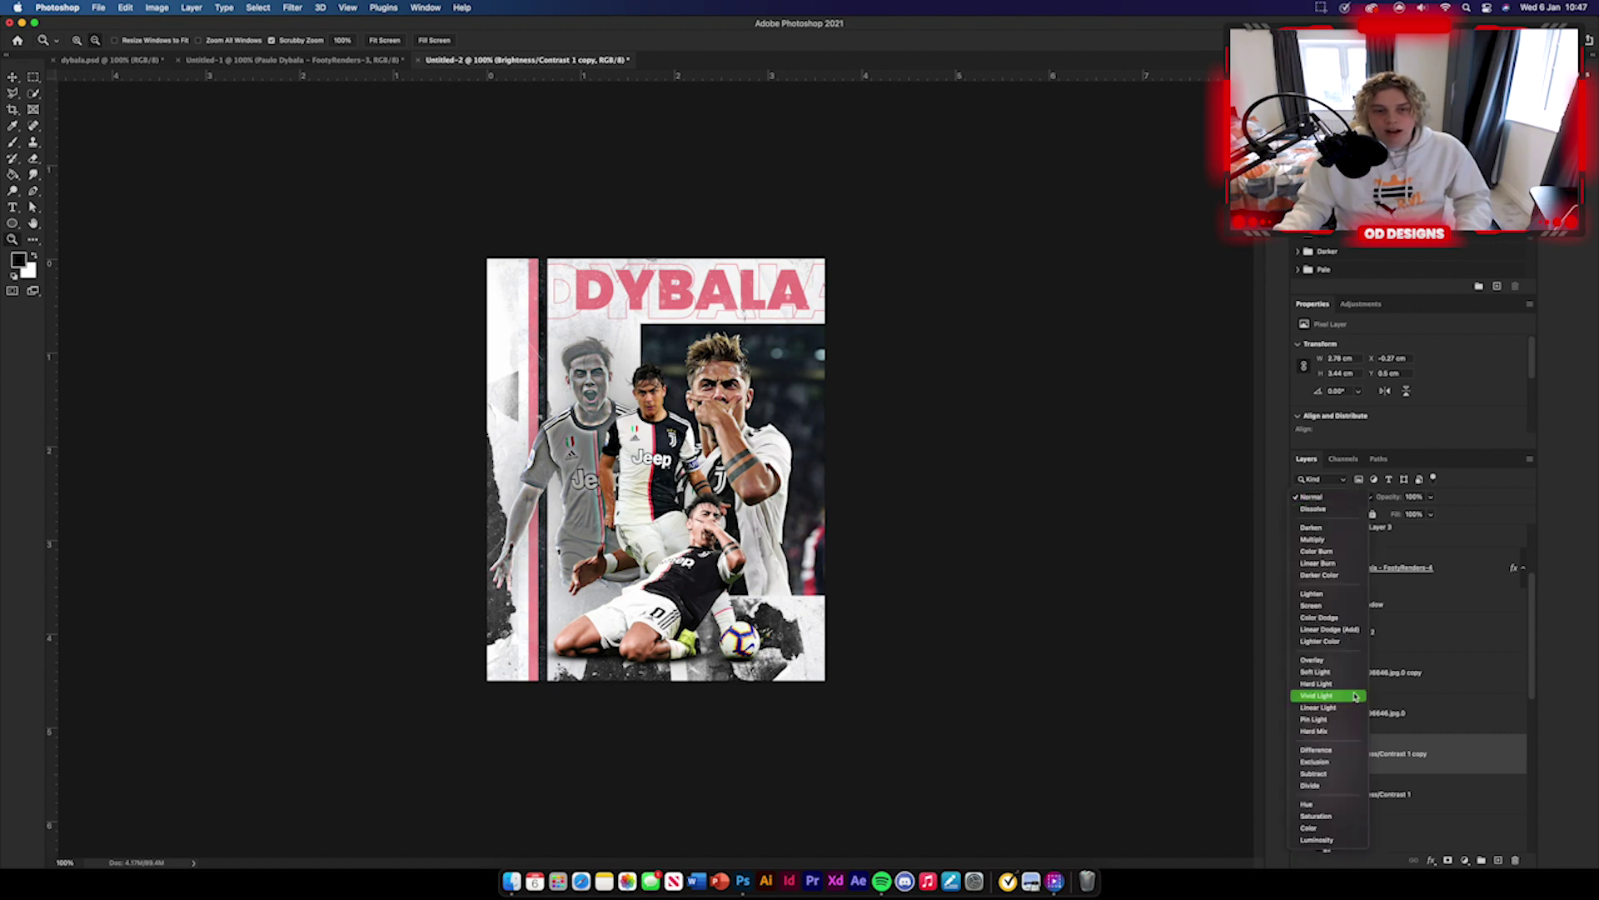
left_click(1321, 661)
left_click(1085, 600, "alt")
left_click_drag(613, 450, 650, 456)
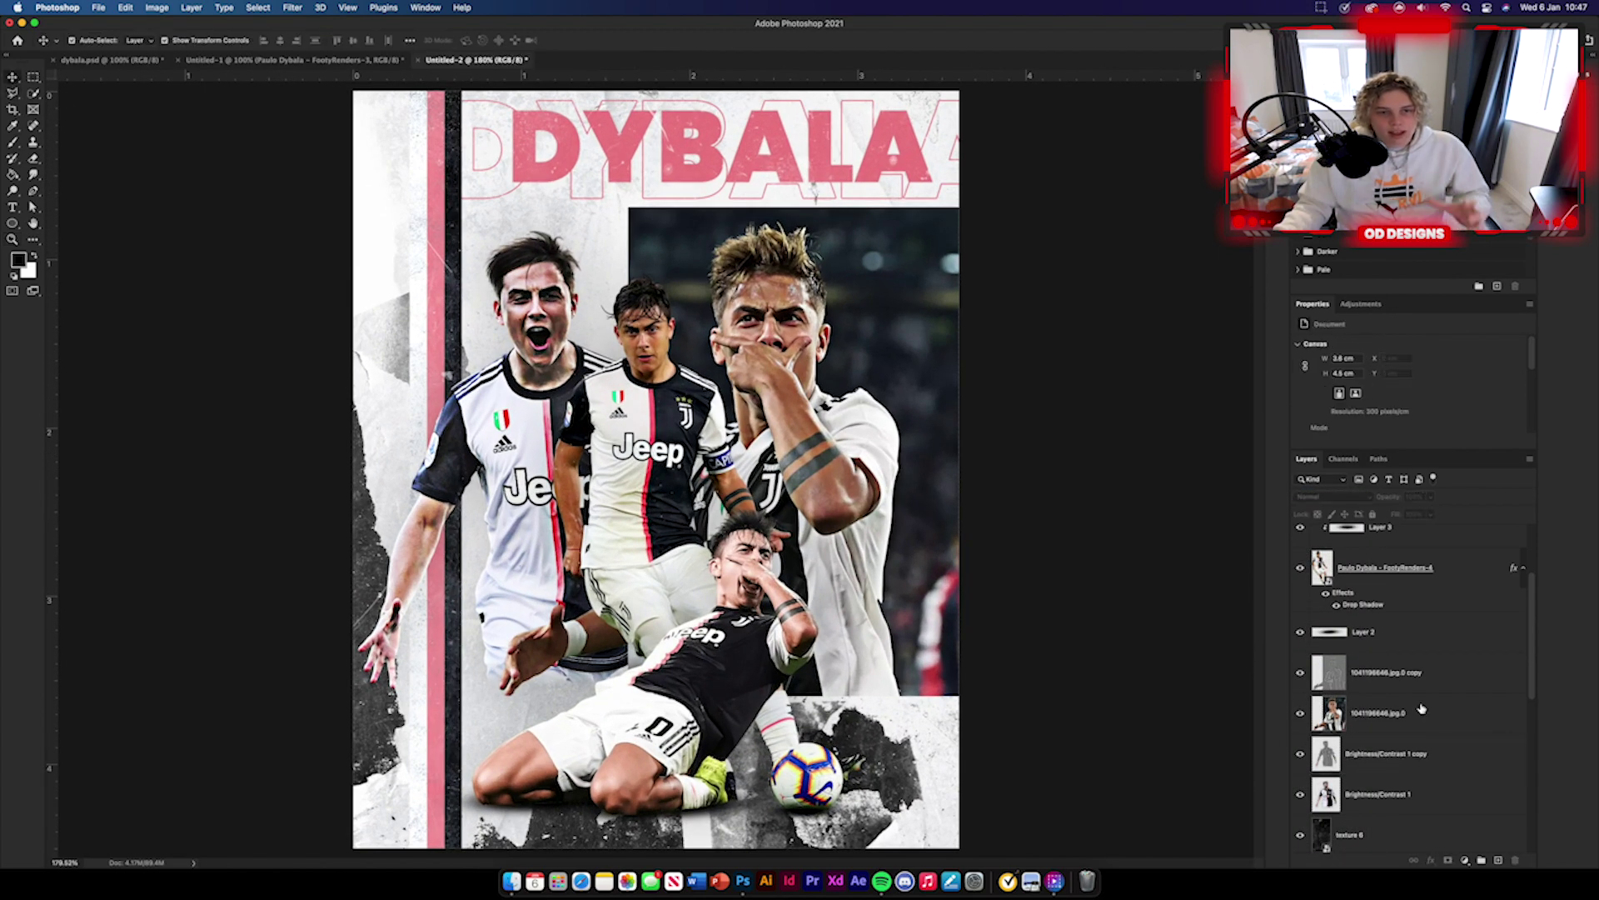
Step: Duplicate the Paulo Dybala - FootyRenders-4 cutout and apply a High Pass filter with a 10.1 pixel radius to the copy
scroll(1421, 706, "up", 3)
left_click(1482, 680)
left_click(1499, 861)
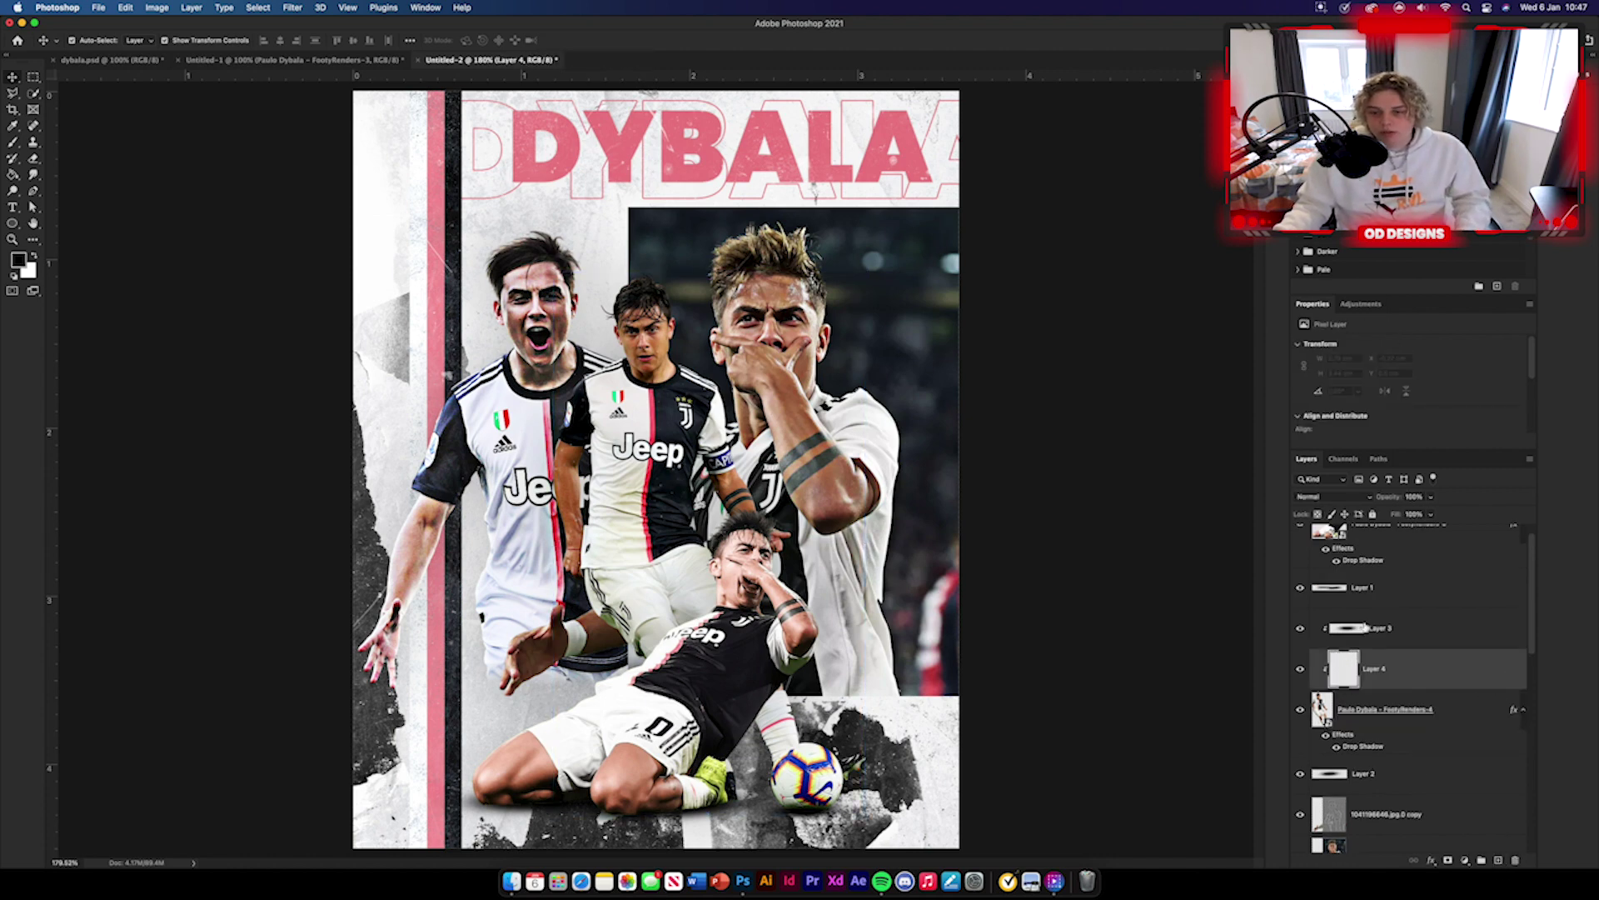
key("super+z")
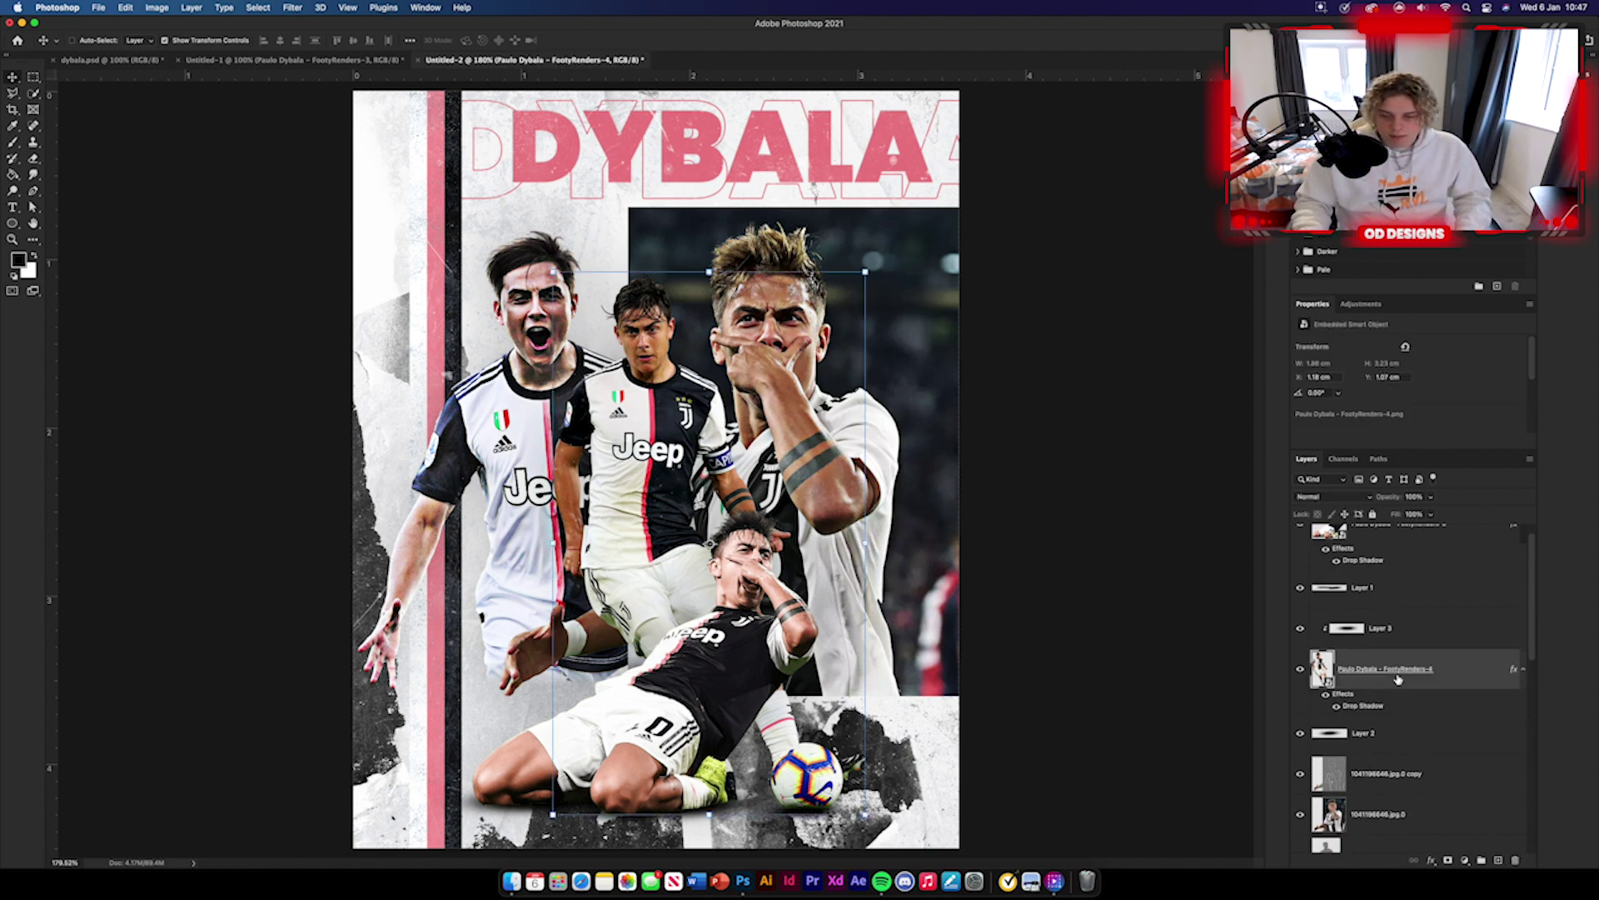
key("super+j")
left_click(292, 7)
mouse_move(408, 272)
left_click(497, 280)
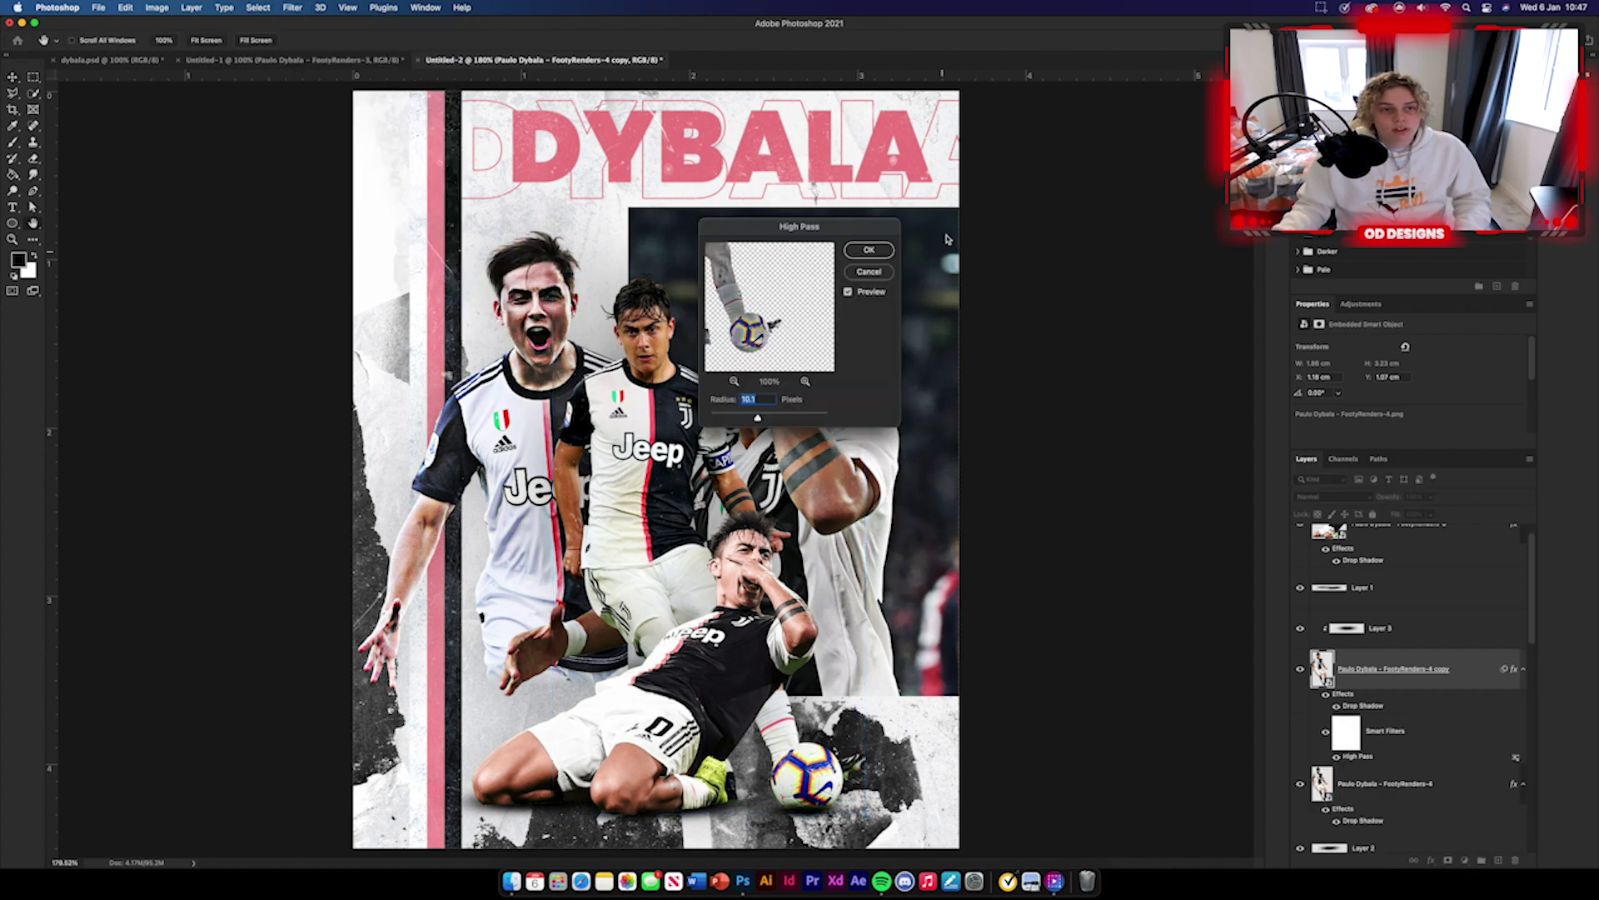
left_click(867, 248)
Step: Set the blend mode of the Paulo Dybala - FootyRenders-4 copy to Overlay and deselect the layer
left_click(1333, 496)
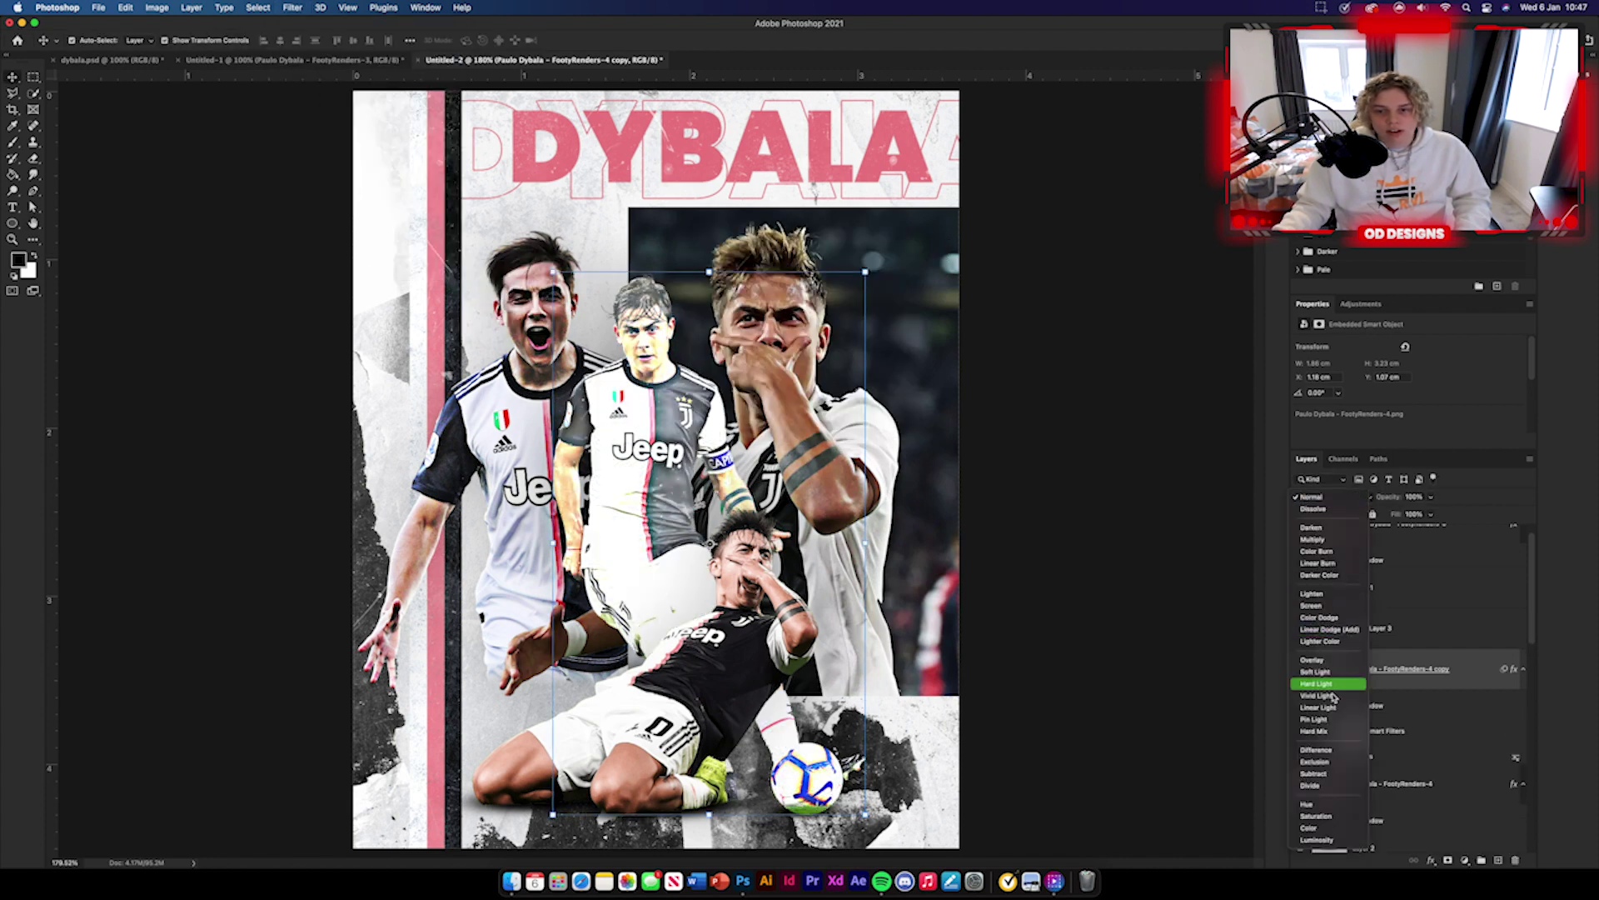
left_click(1312, 659)
left_click(985, 439)
scroll(1438, 767, "down", 5)
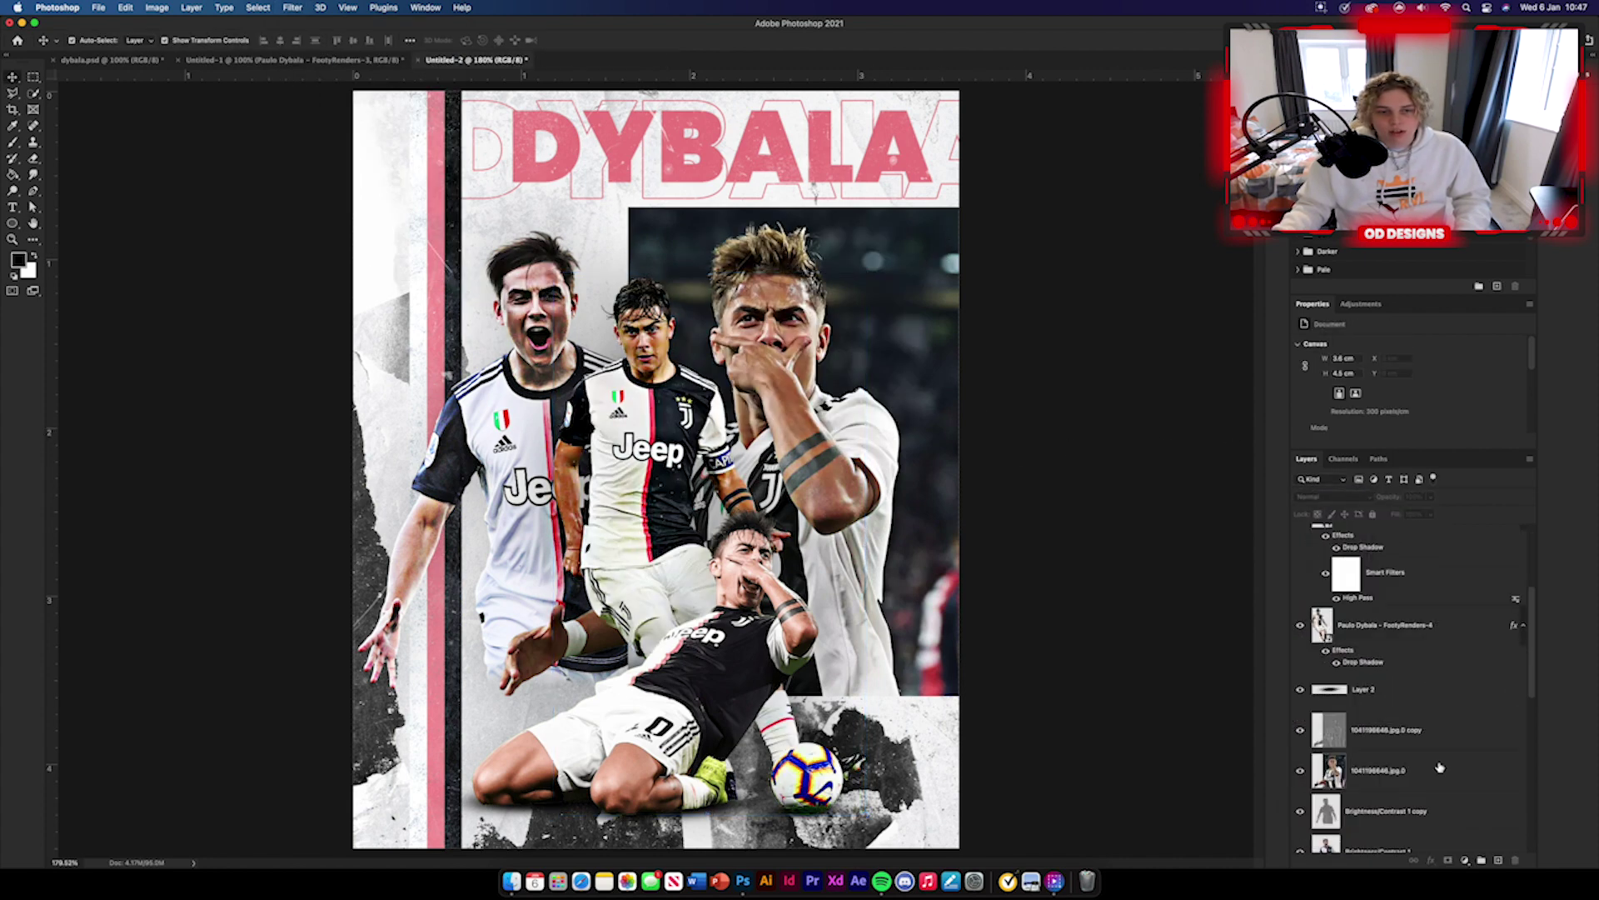
Step: Duplicate the Paulo Dybala - FootyRenders-3 cutout and apply a High Pass filter with a 10.1 pixel radius to the copy
scroll(1427, 750, "up", 5)
left_click(1429, 546)
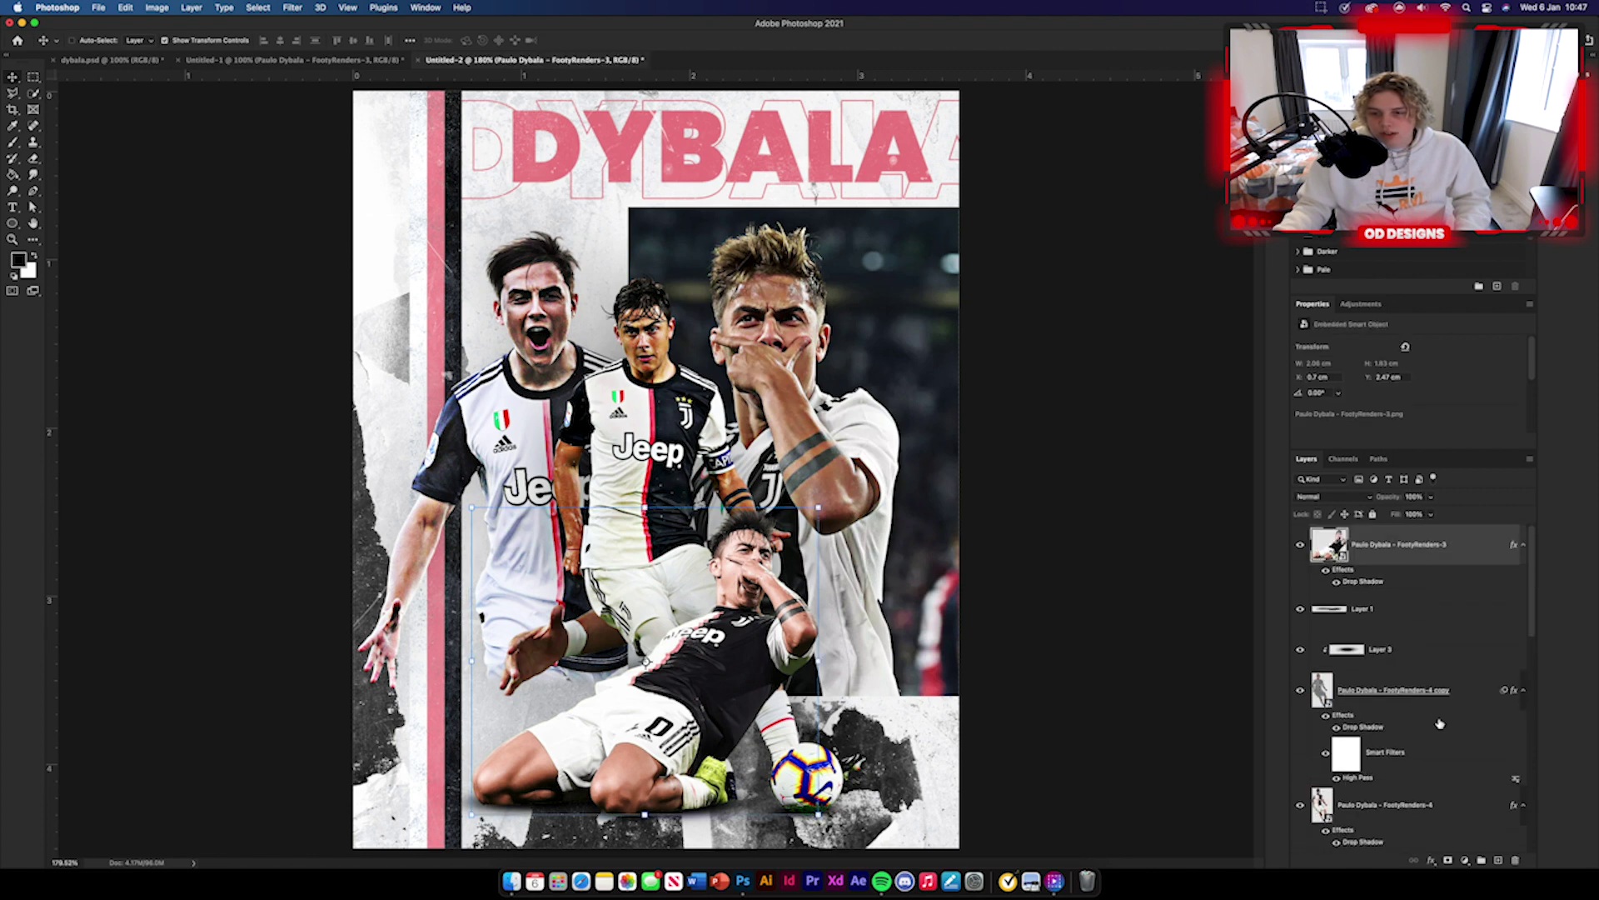
key("super+j")
left_click(293, 7)
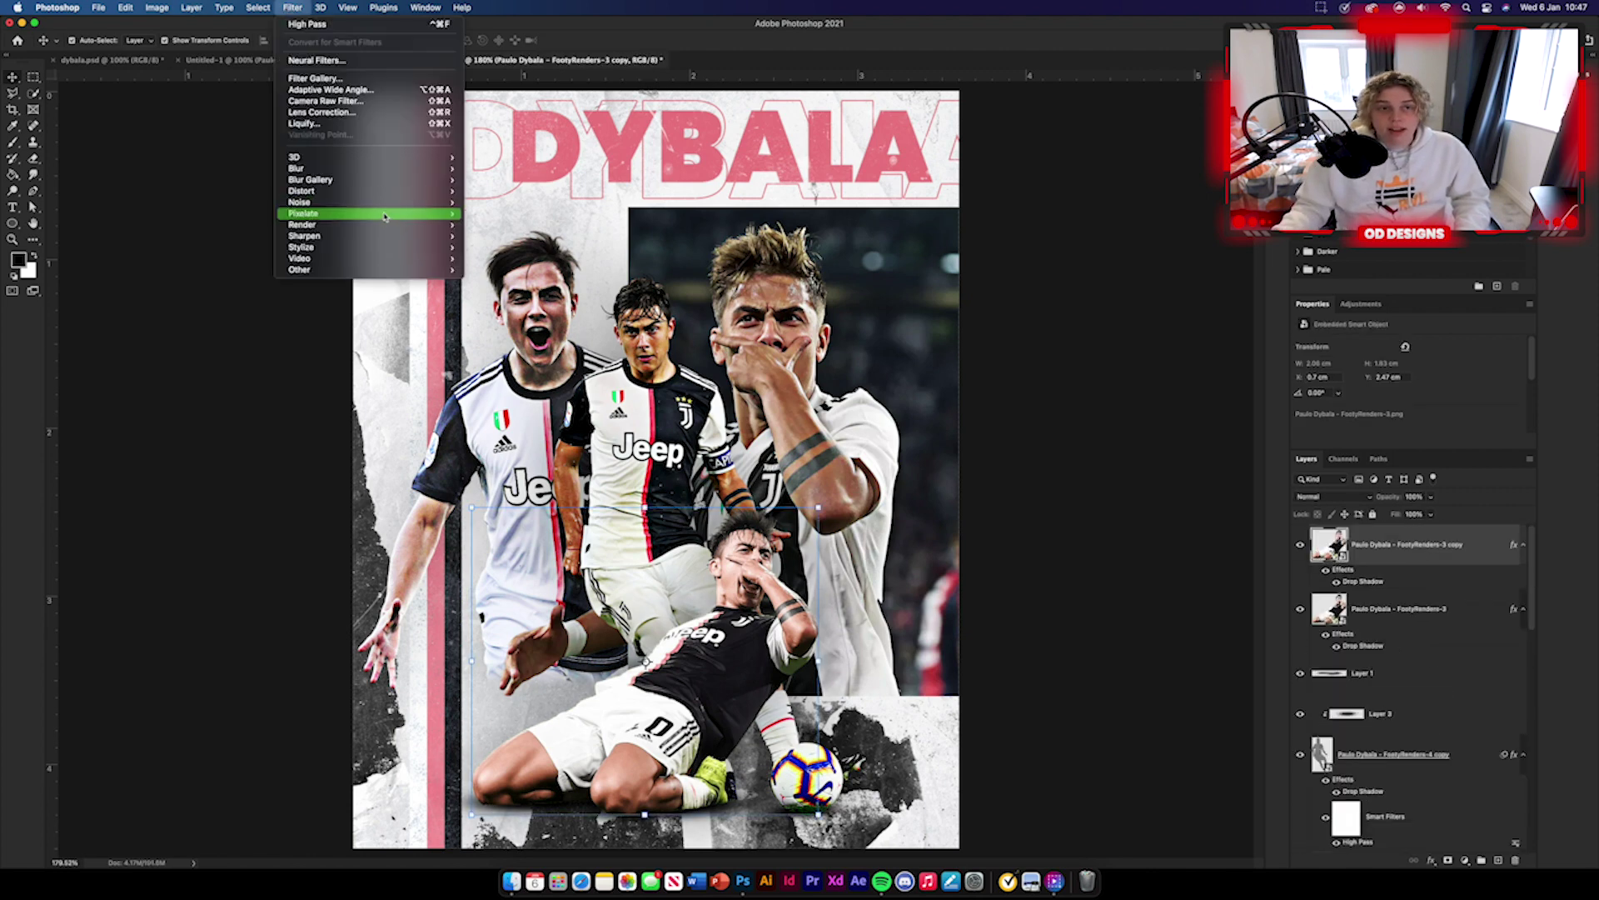
left_click(488, 281)
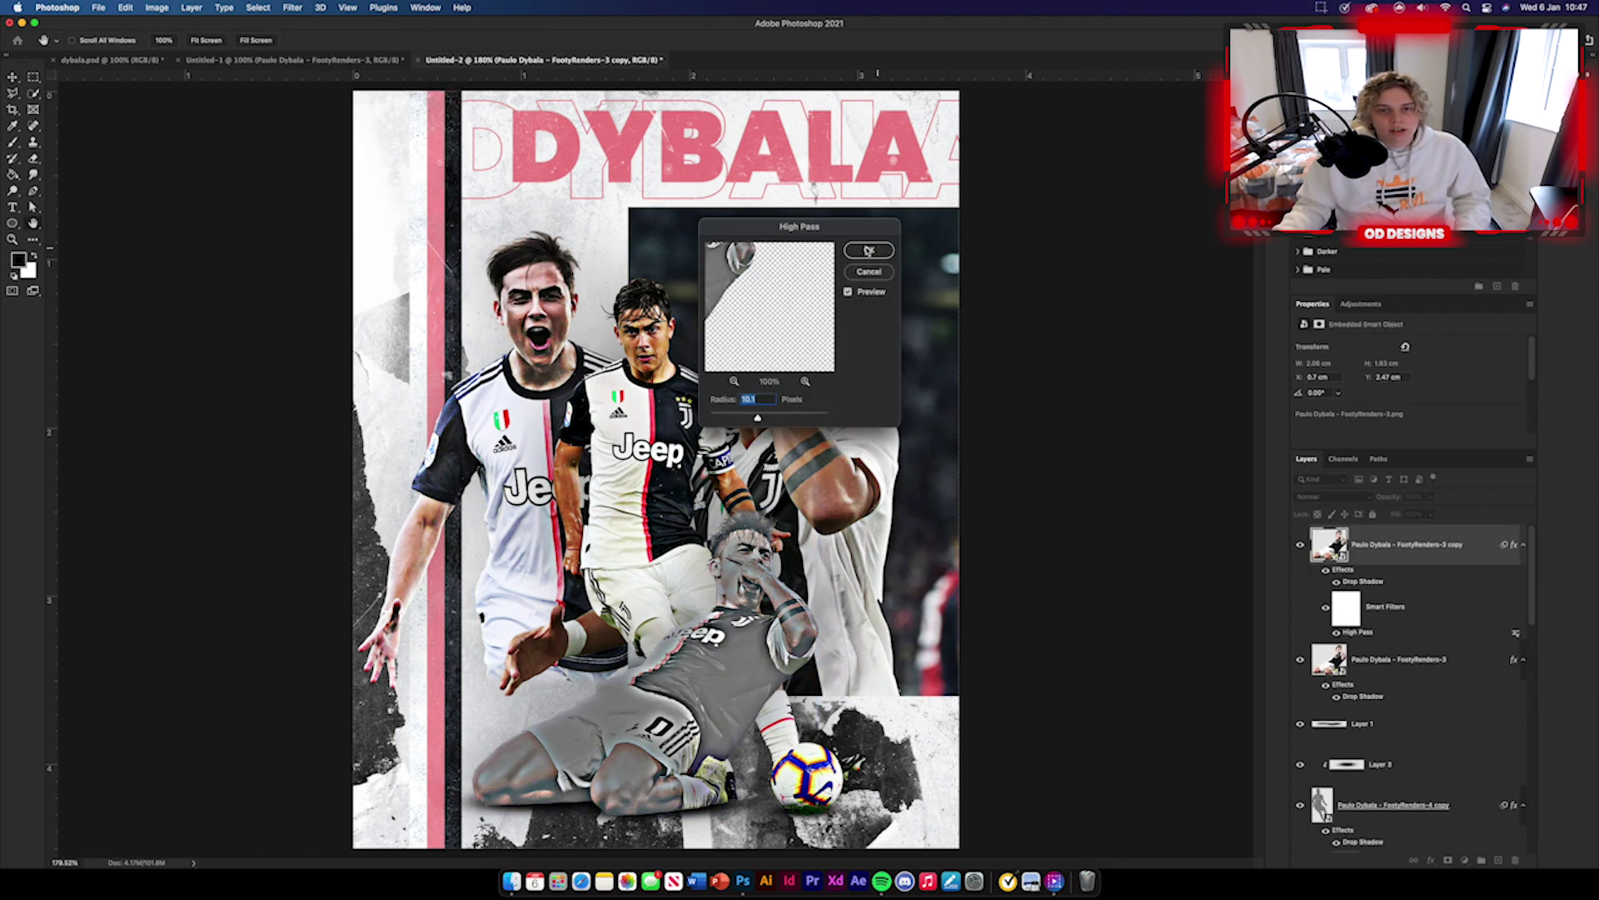
left_click(869, 250)
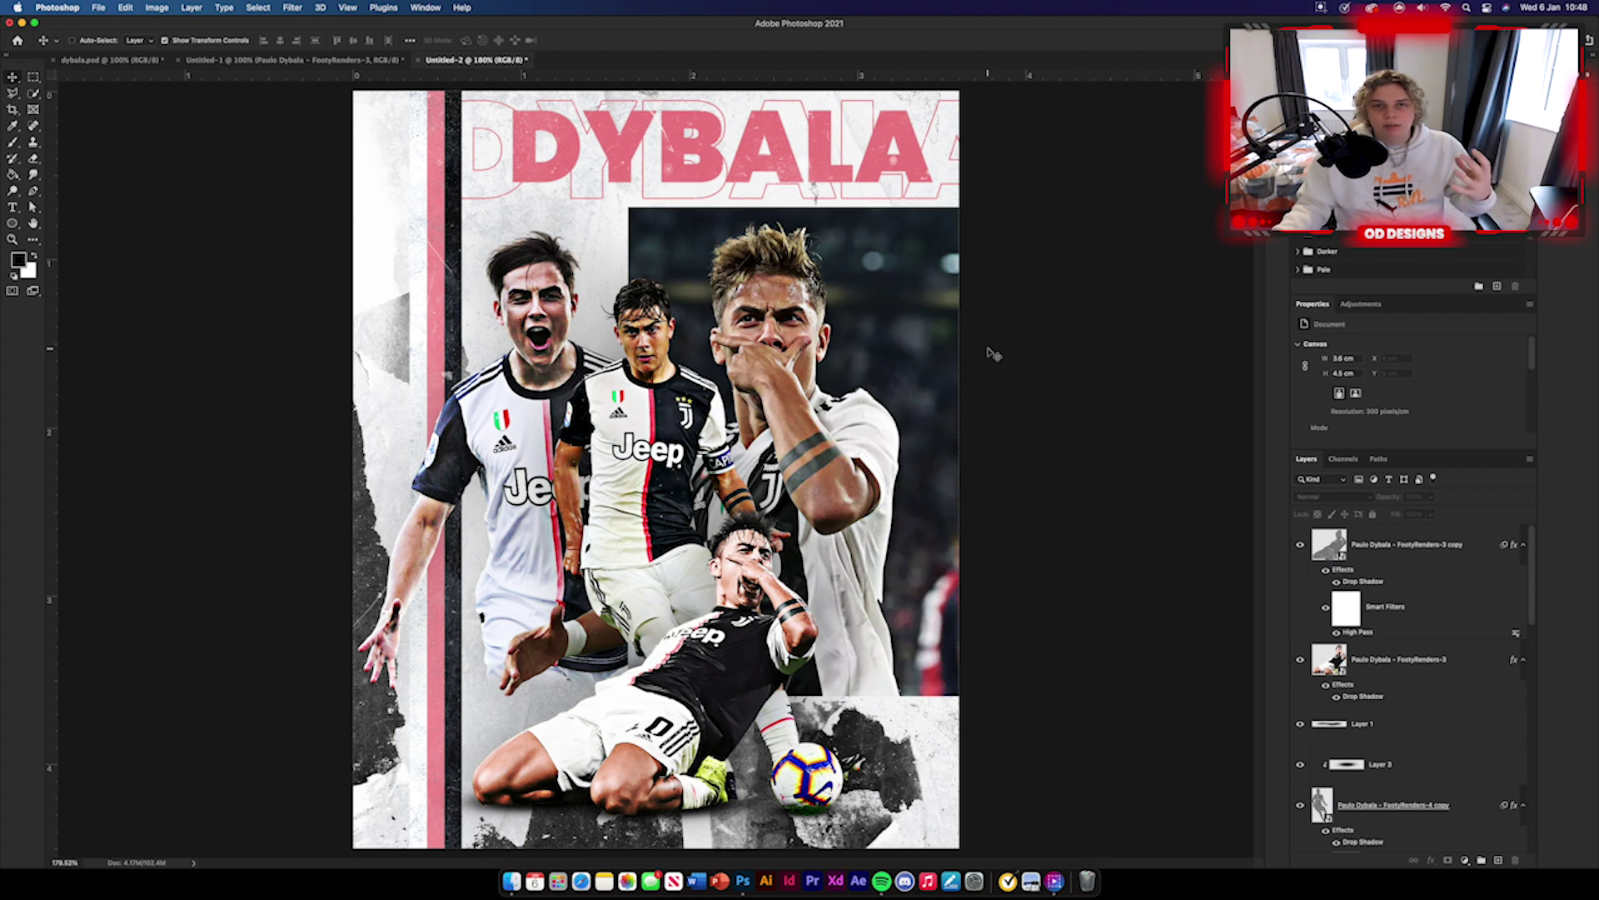
Step: Hide the dybala group in Untitled-1 and copy the paper 2 texture from its Texture group onto the top of the Untitled-2 poster
key("super+minus")
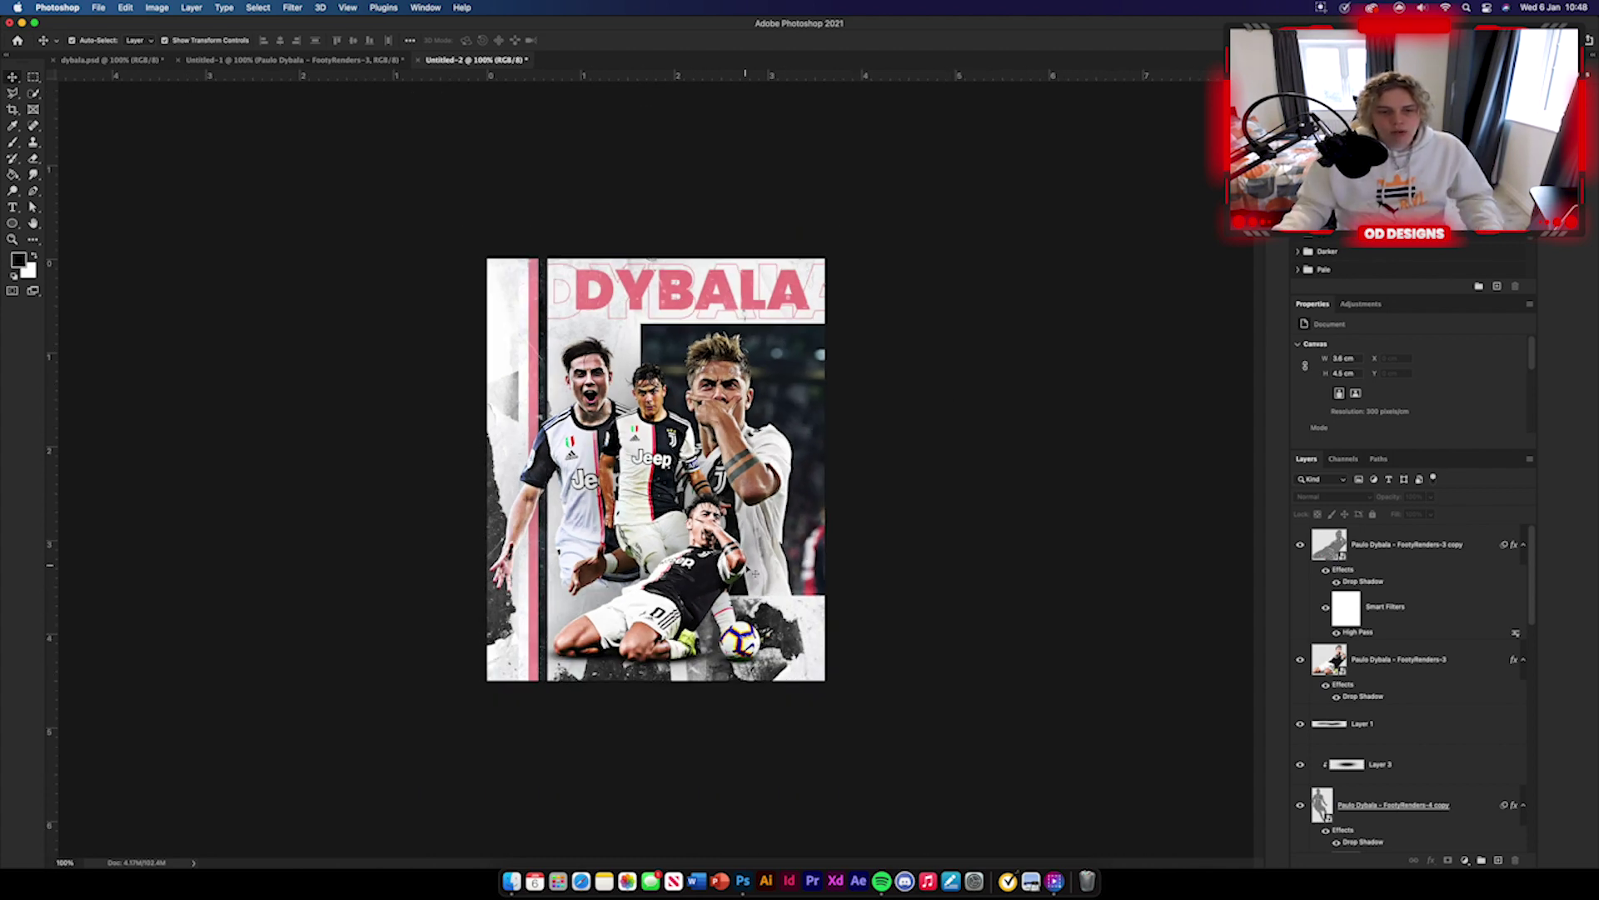
left_click(315, 61)
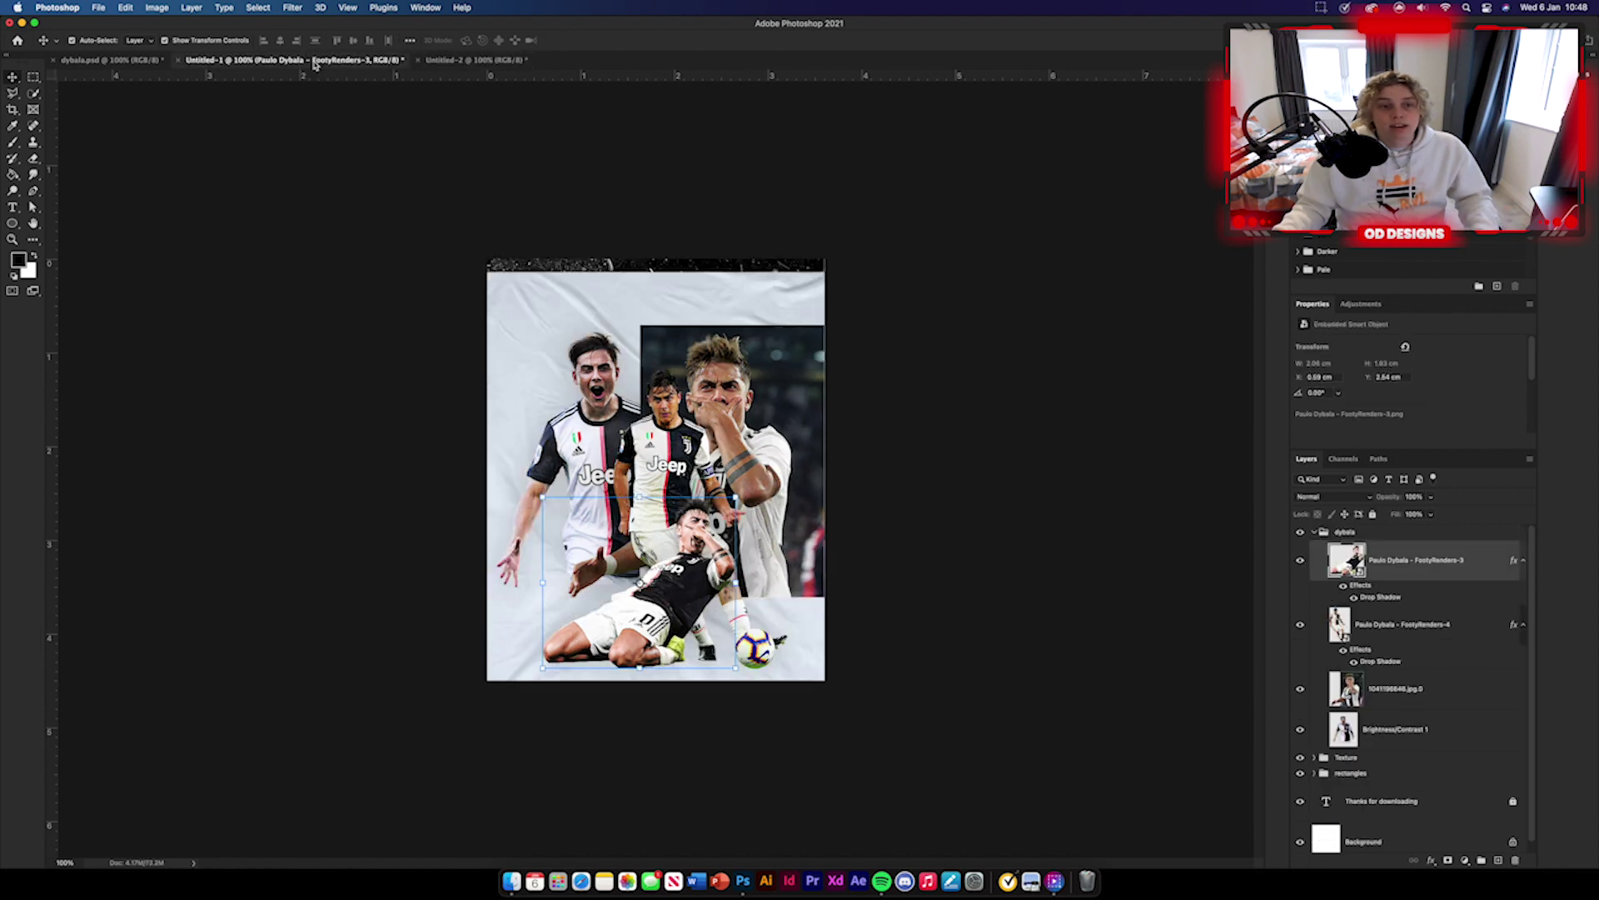
left_click(1316, 532)
left_click(1300, 534)
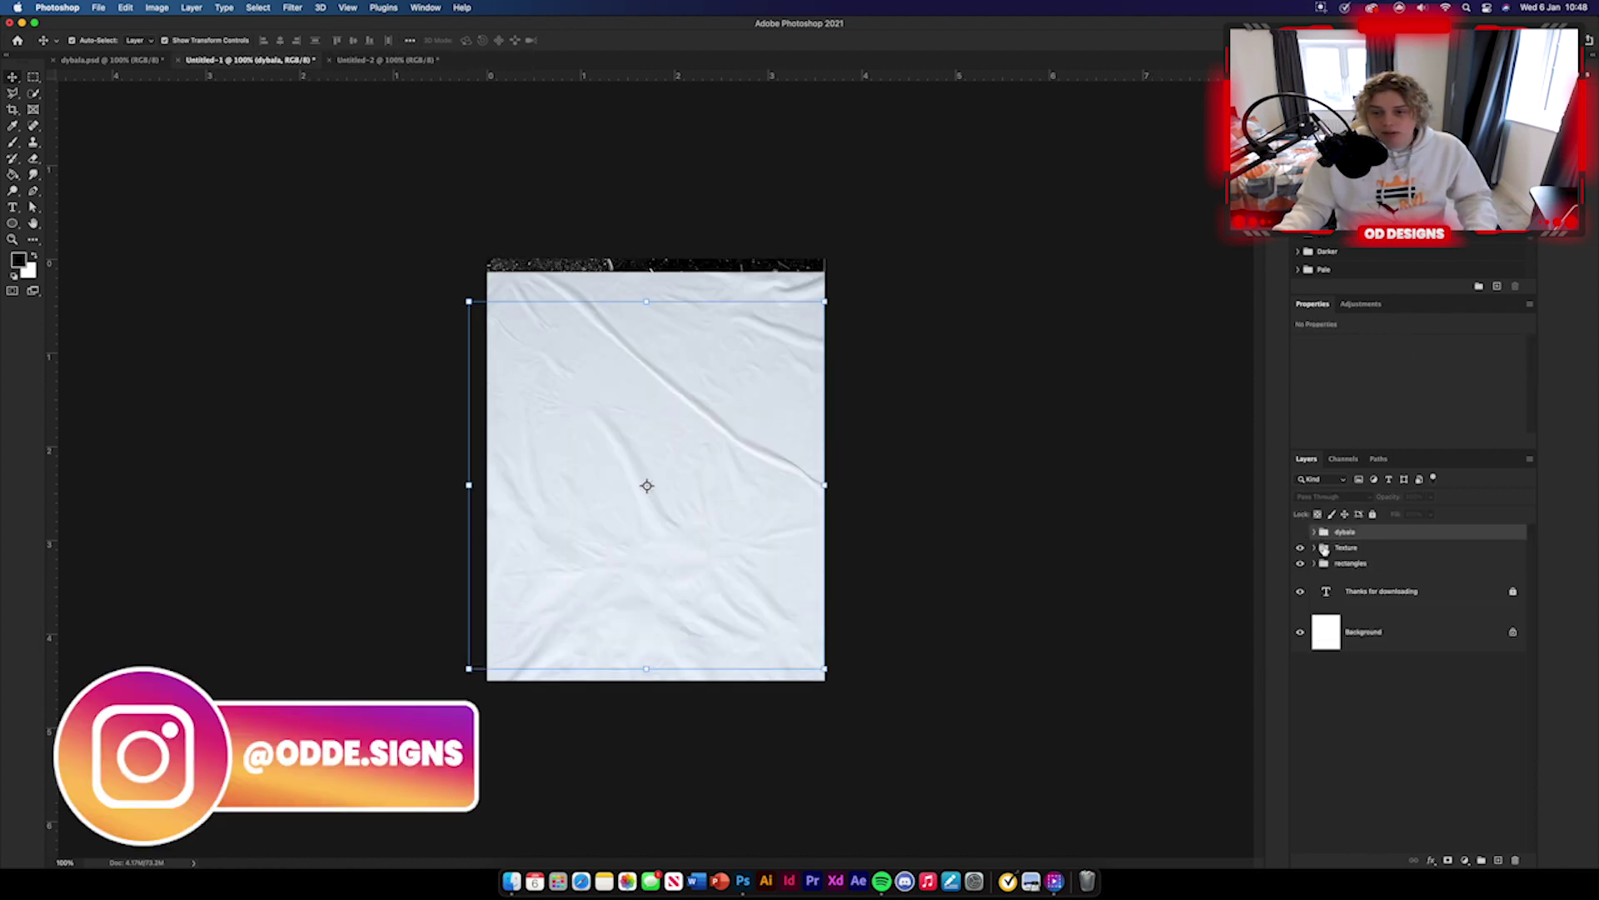
left_click(1316, 548)
left_click(1444, 576)
left_click_drag(1433, 579, 721, 474)
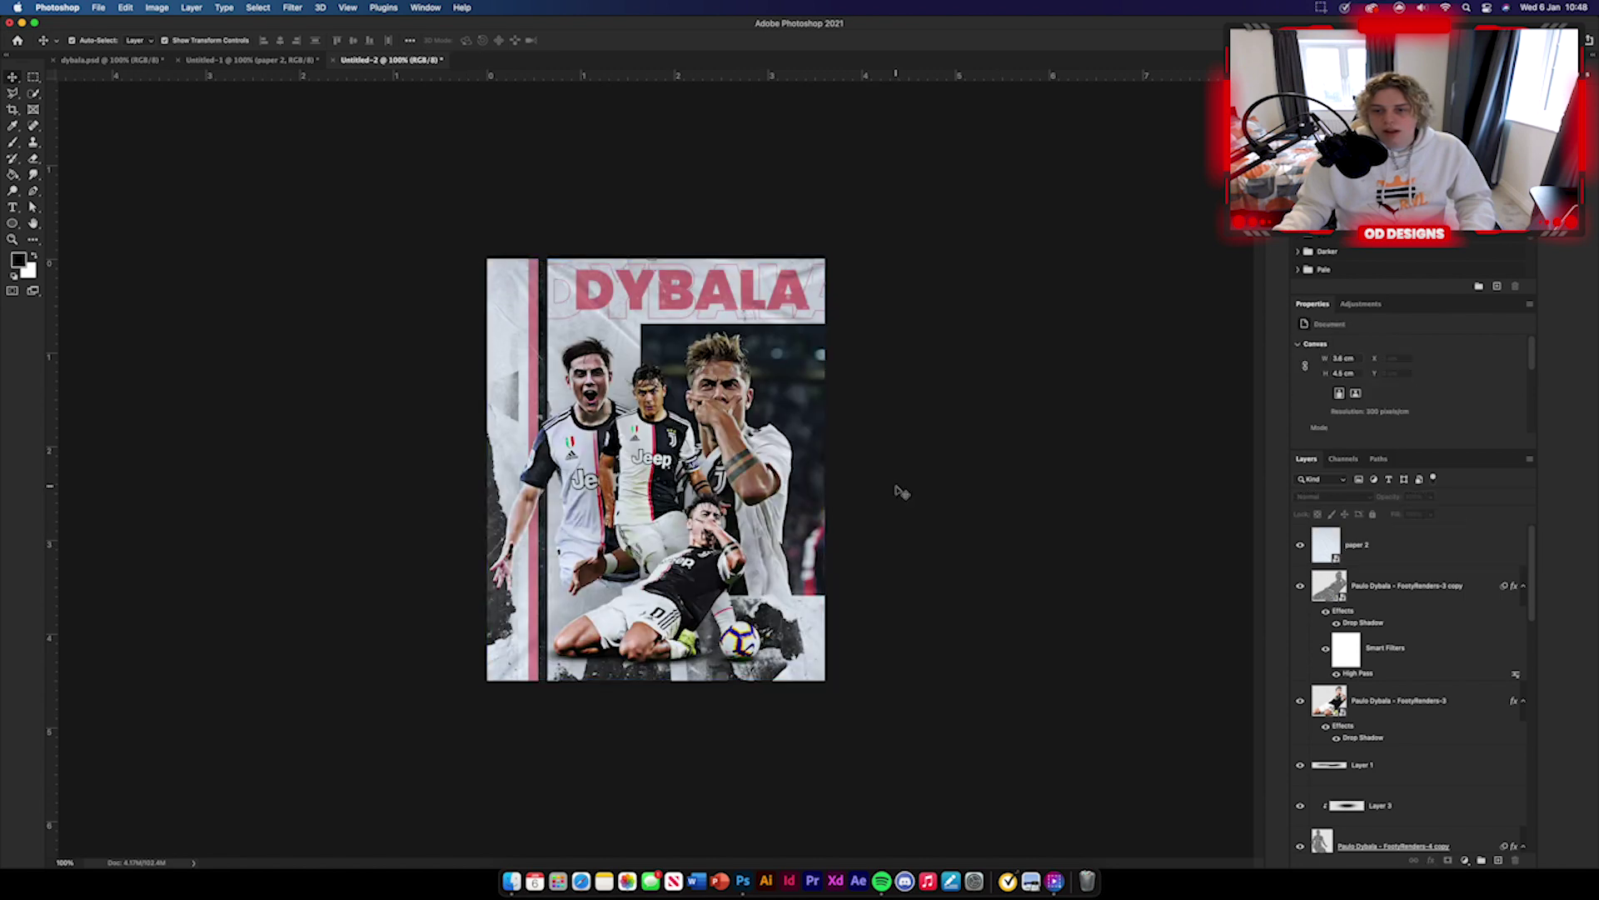
Step: Group all layers from paper 2 down to paper1 and stamp the visible artwork into a new merged layer above the group
left_click(1428, 545)
scroll(1430, 562, "down", 5)
scroll(1428, 650, "down", 10)
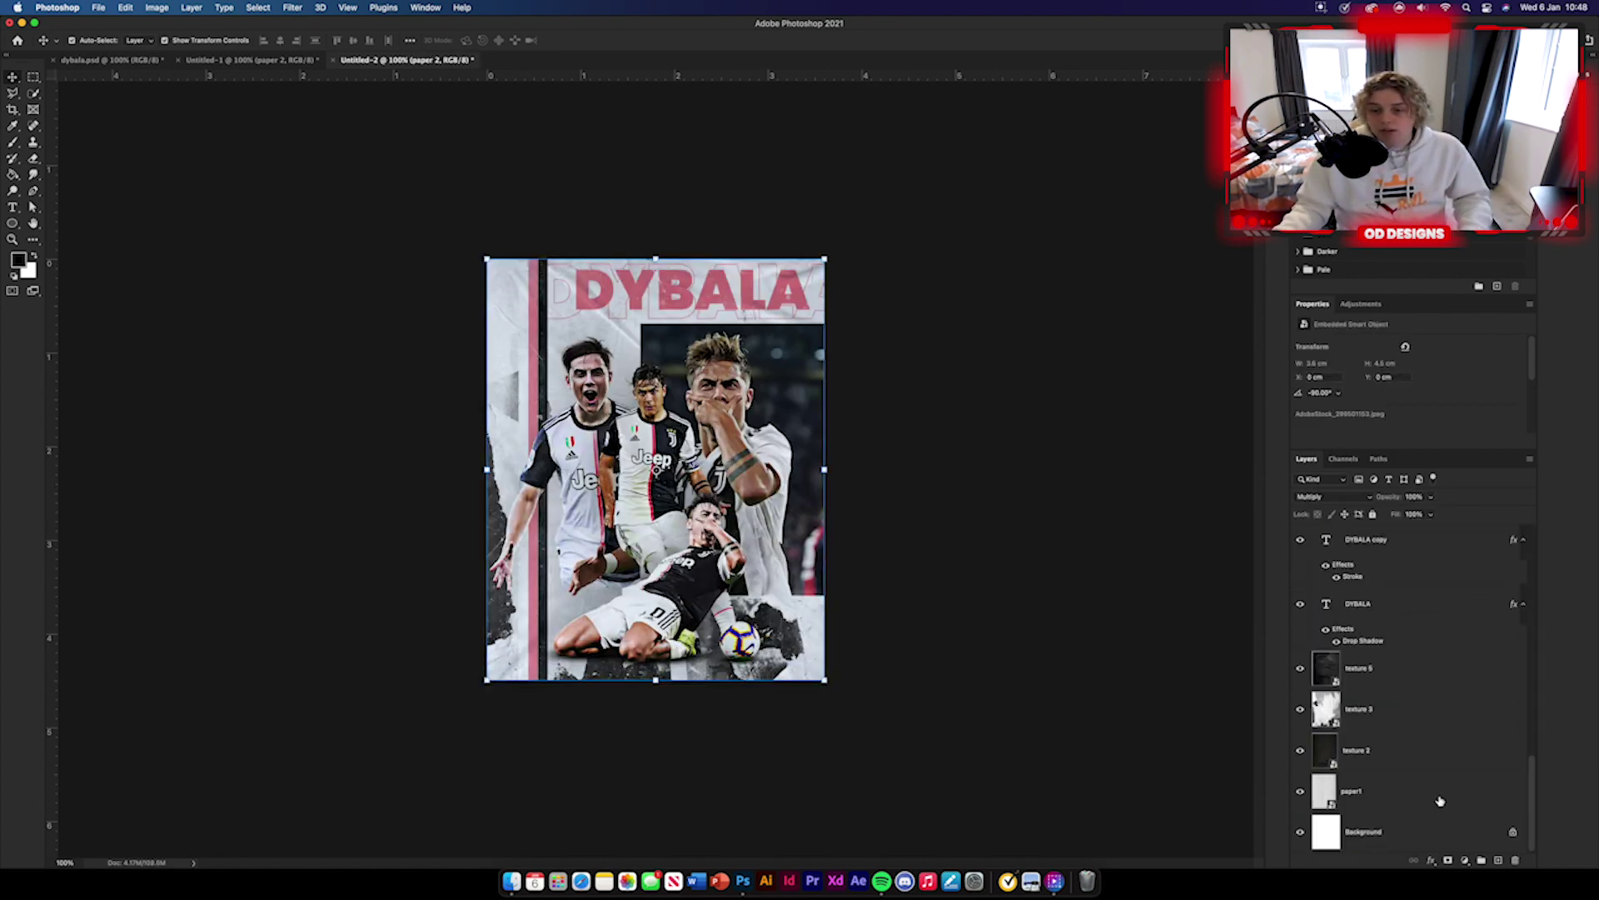
left_click(1438, 799, "shift")
left_click(1481, 863)
key("alt+shift+super+e")
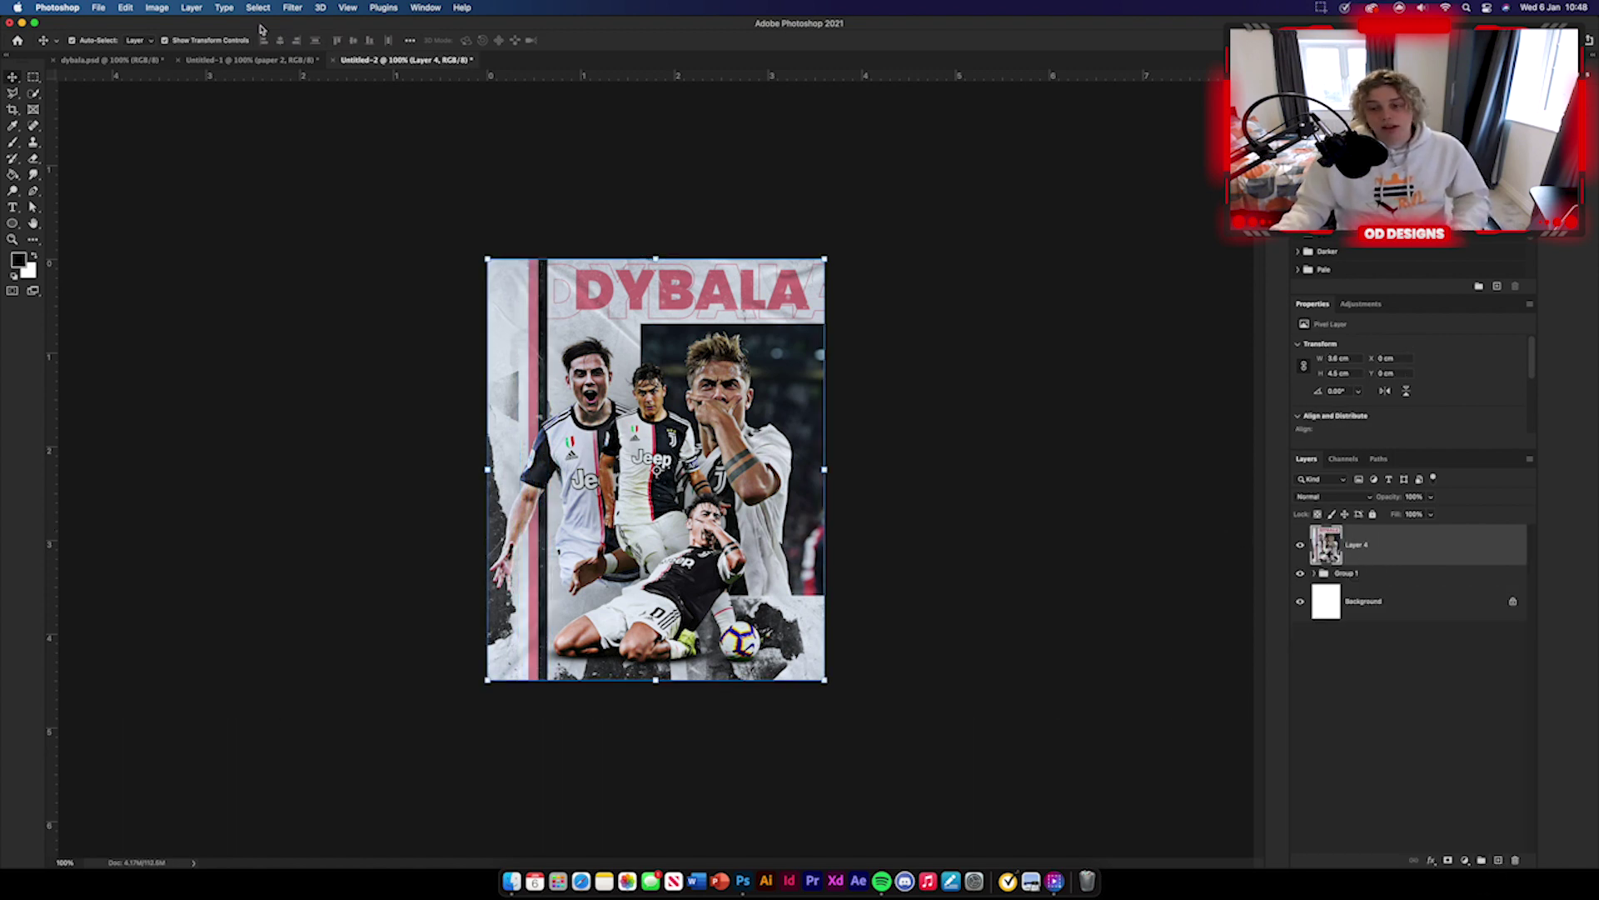
Step: Open the Camera Raw Filter on the merged layer and set temperature to -3, tint to +31 and exposure to +0.35
left_click(293, 8)
left_click(333, 101)
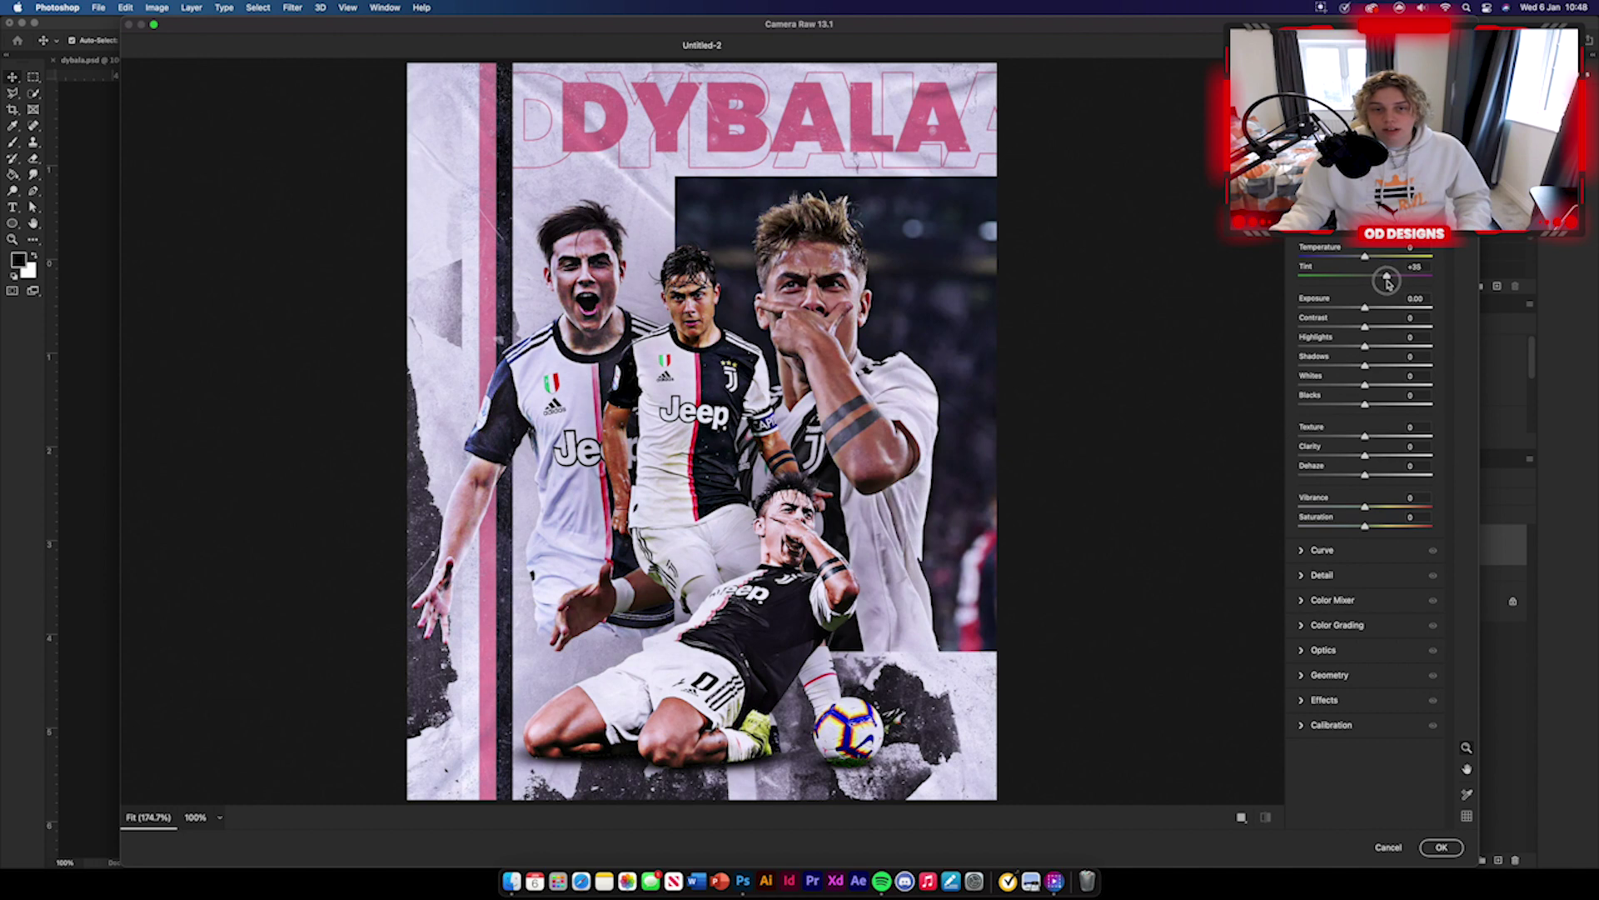
left_click_drag(1365, 256, 1362, 257)
left_click_drag(1365, 308, 1369, 307)
Step: Set contrast +54, highlights +10, shadows -25, whites +9, blacks -8, texture +65, clarity +26, vibrance -25 and saturation +25
left_click_drag(1365, 328, 1393, 330)
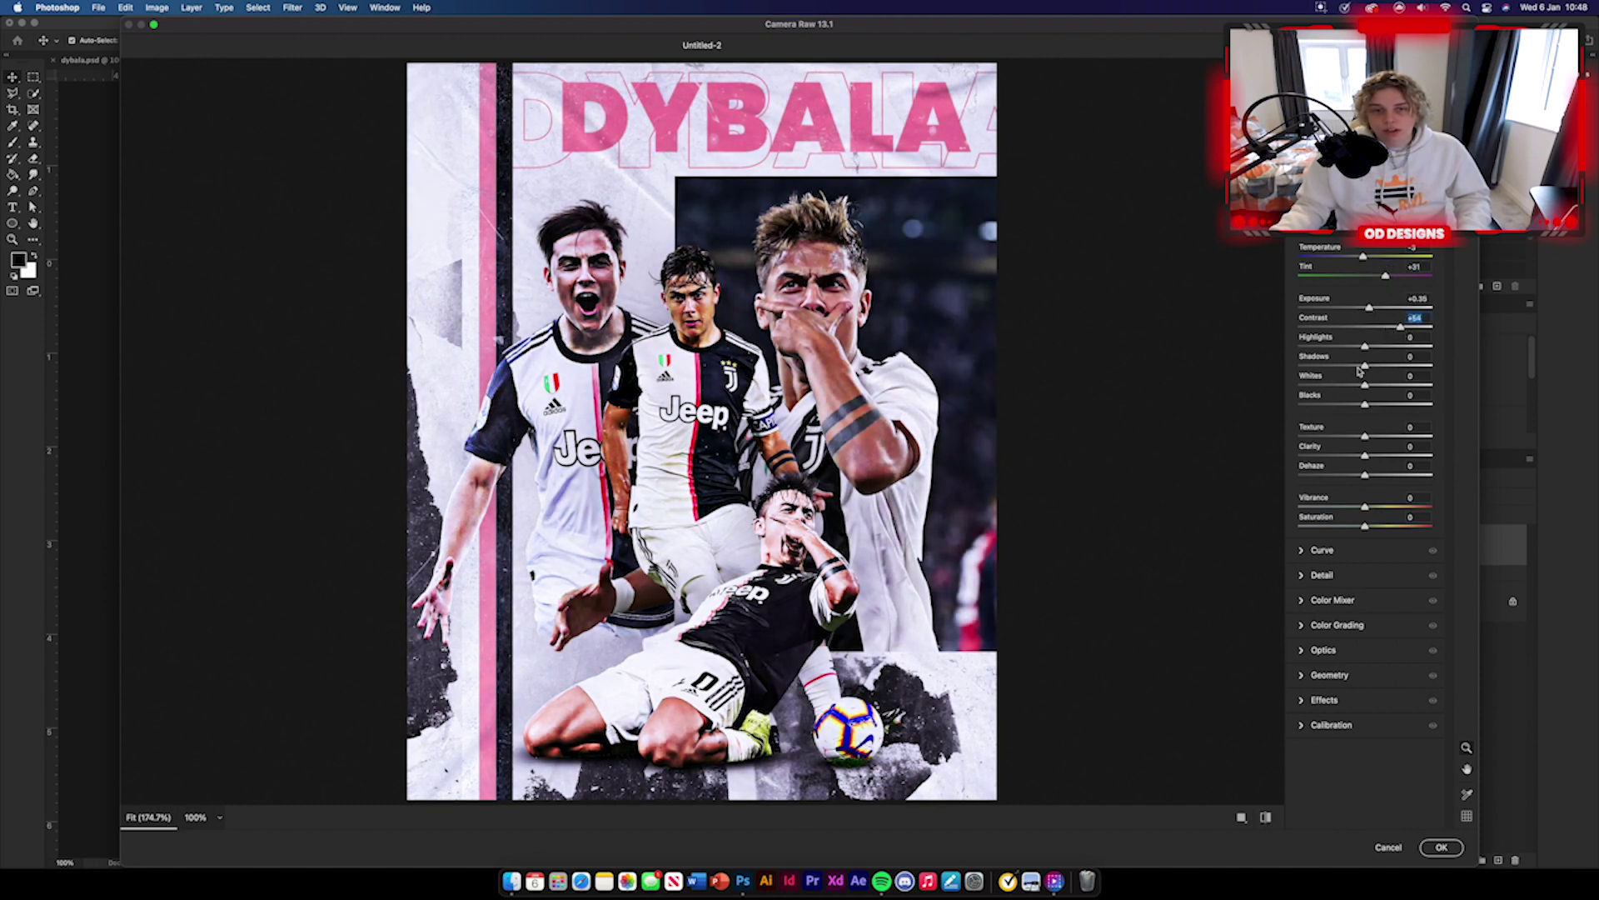
left_click_drag(1366, 365, 1351, 366)
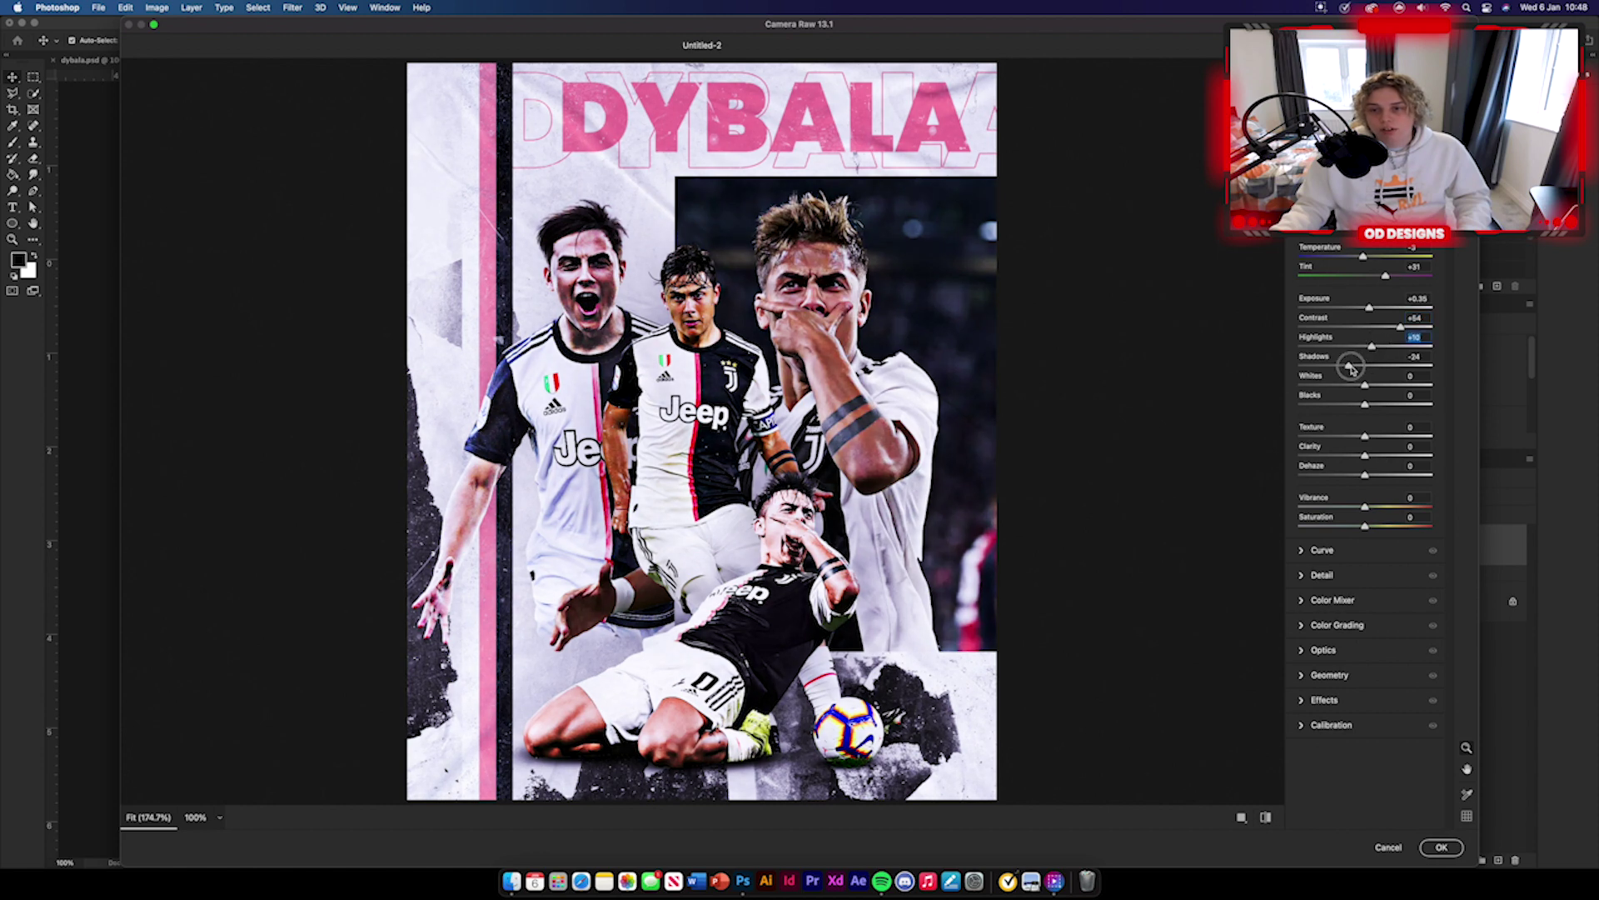
left_click_drag(1367, 385, 1384, 530)
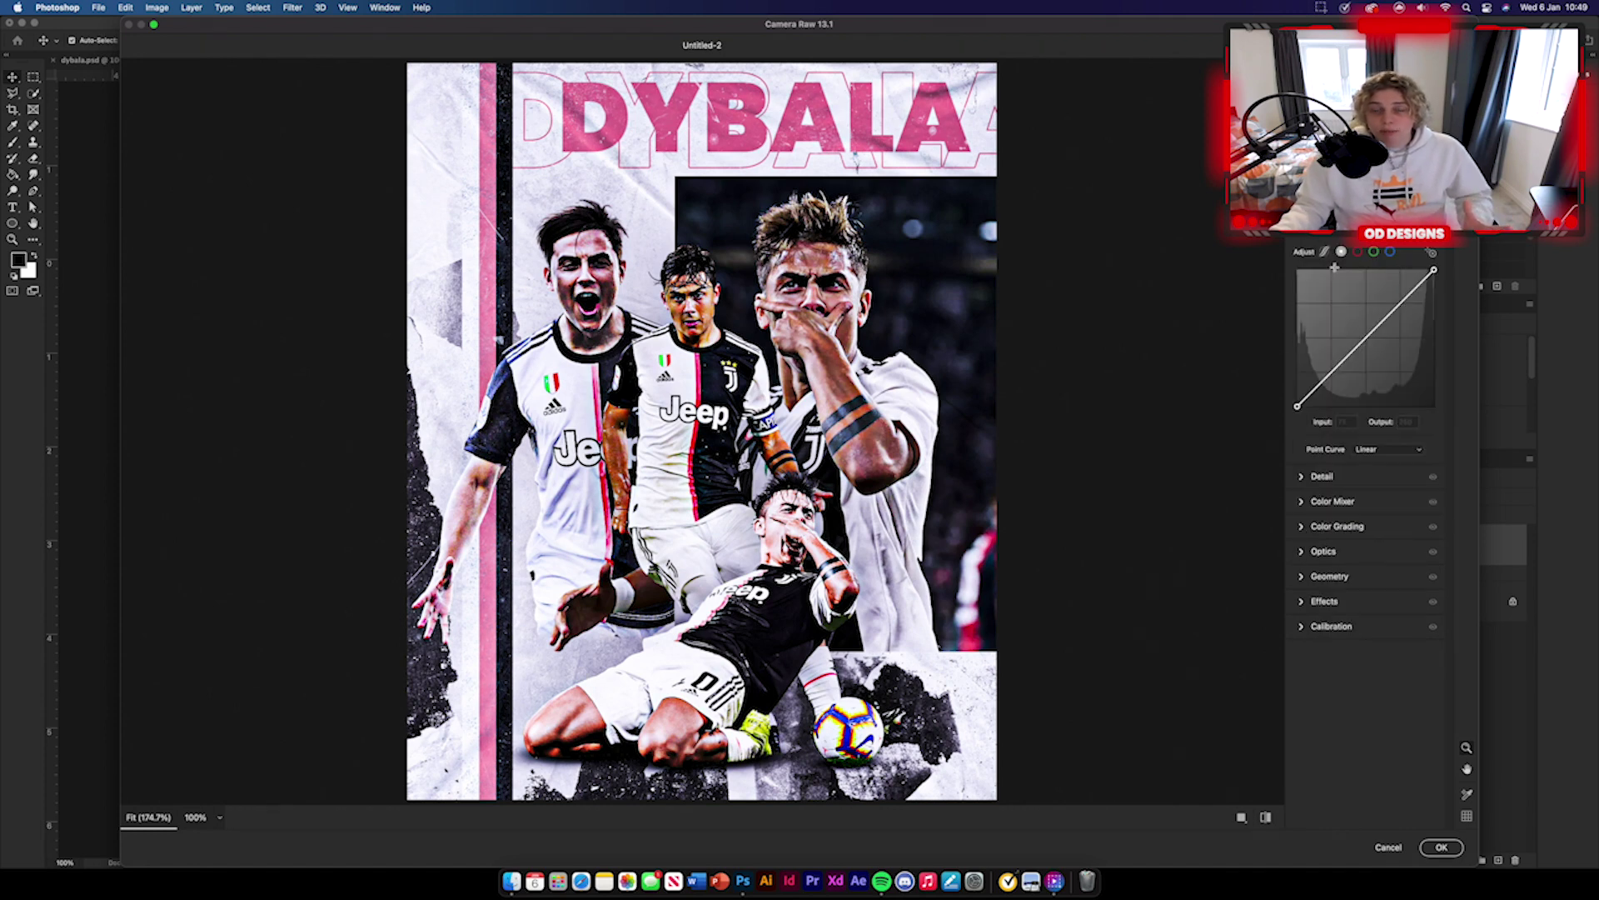
Step: Shape a slight S-curve with lowered shadows and a highlight point at input 239, output 247, and set sharpening to 87
left_click(1302, 551)
left_click_drag(1322, 384, 1321, 387)
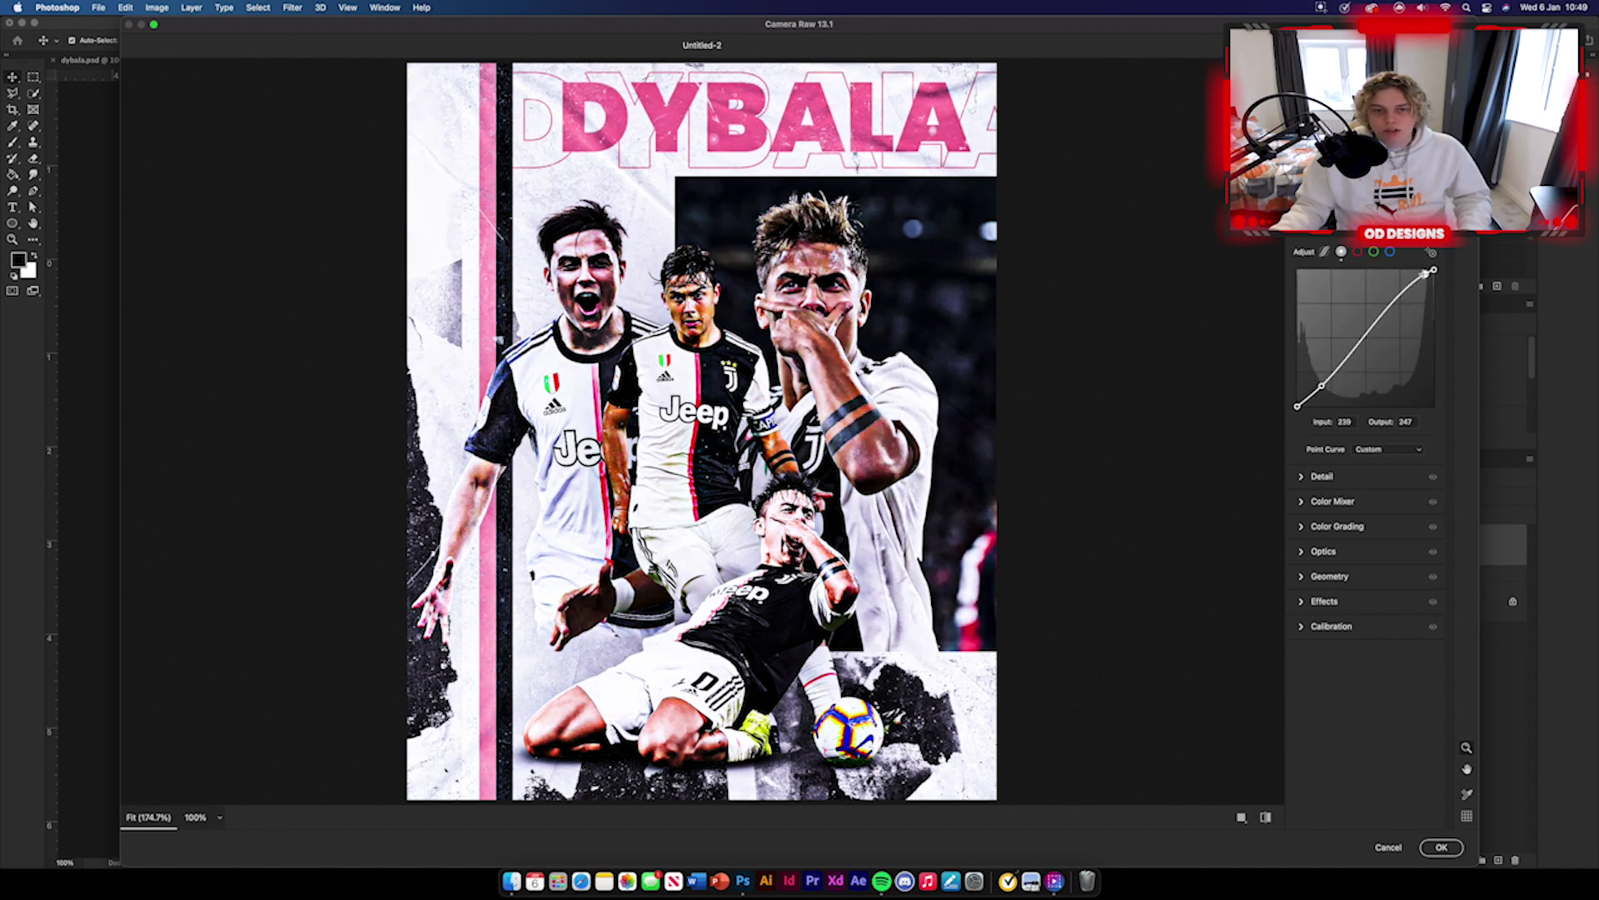
left_click(1427, 276)
left_click(1308, 474)
left_click_drag(1299, 288, 1375, 291)
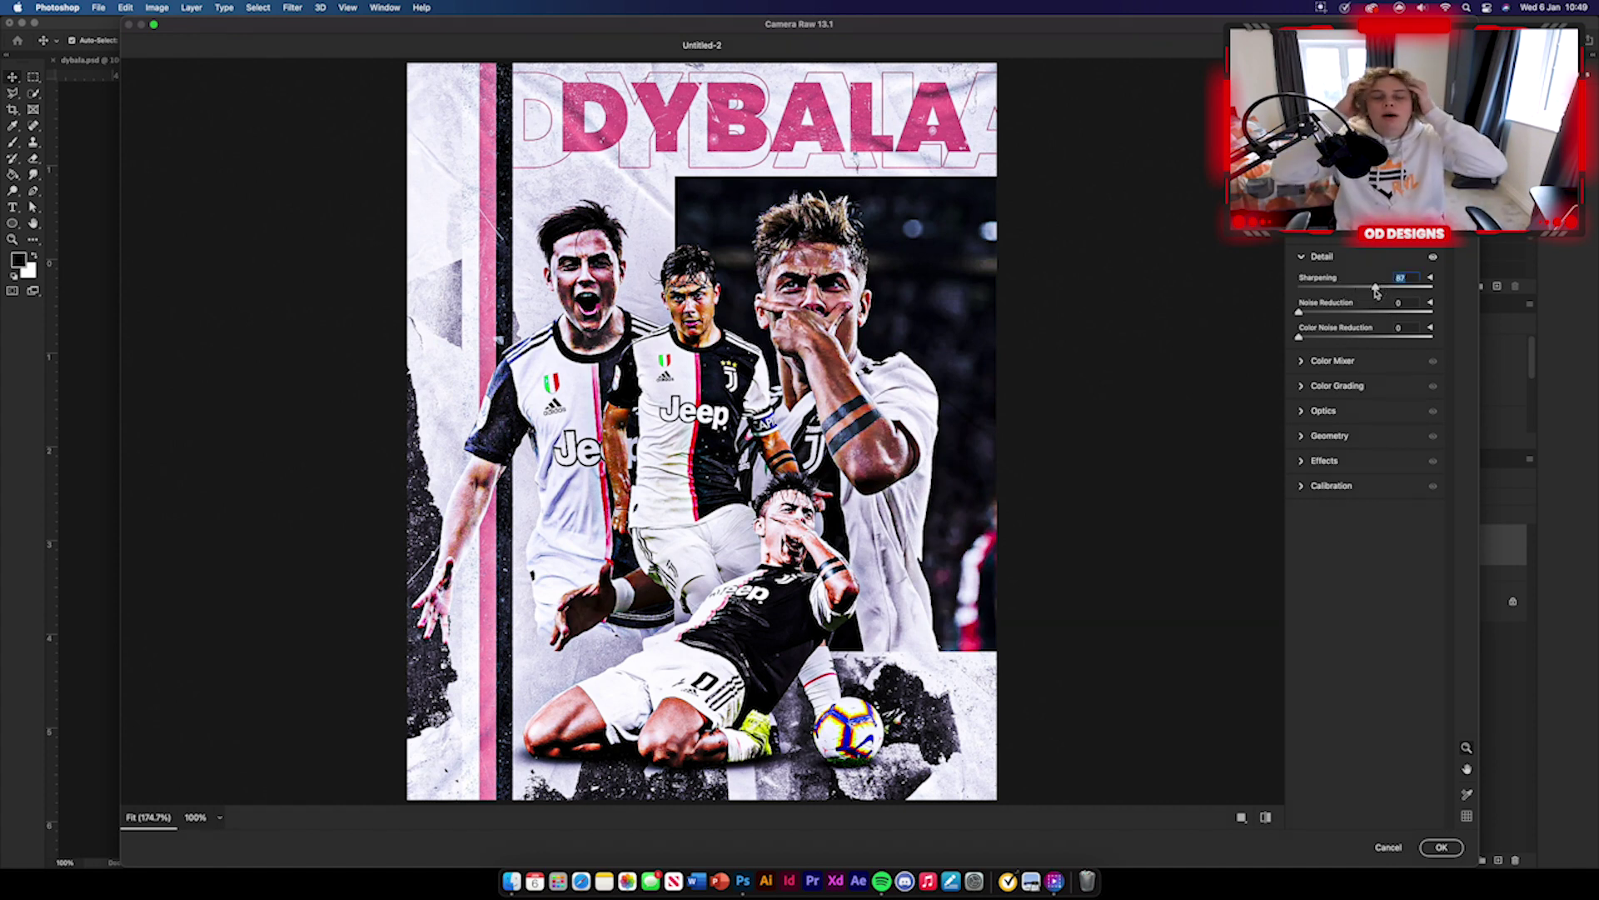
Step: In the Color Mixer, set the Reds hue to -12 and shift the Magentas hue slightly upward
left_click_drag(1298, 312, 1357, 357)
left_click(1332, 362)
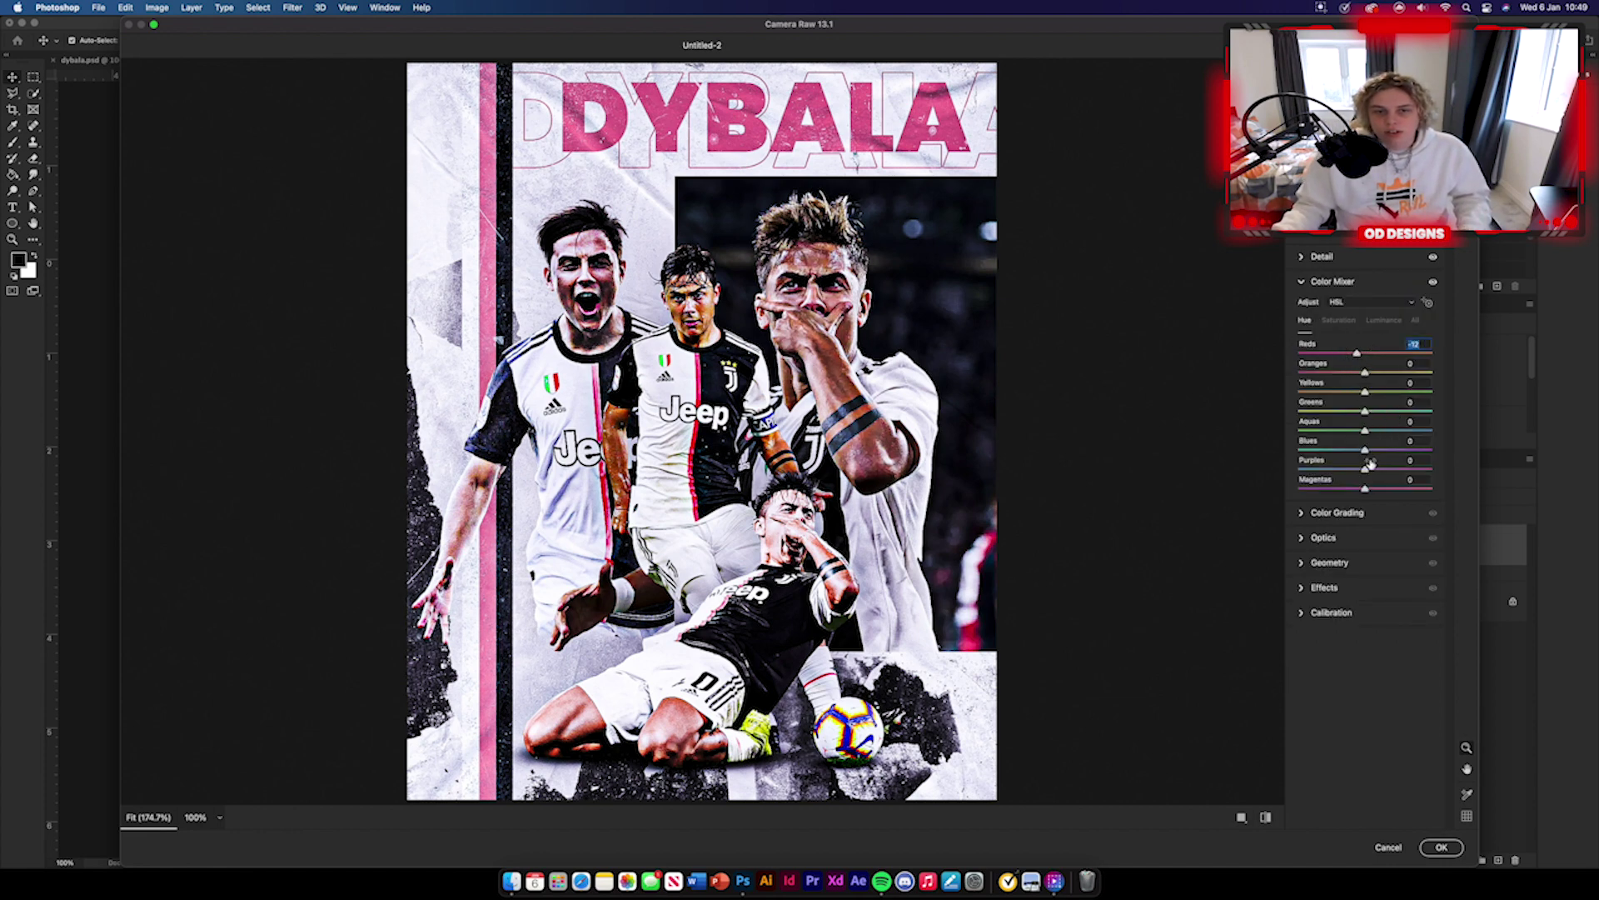
left_click_drag(1367, 492, 1380, 491)
Step: Add film grain of 23 and set the vignetting to +3 in the Camera Raw effects
left_click(1320, 587)
left_click_drag(1301, 417, 1333, 418)
left_click_drag(1363, 472, 1367, 482)
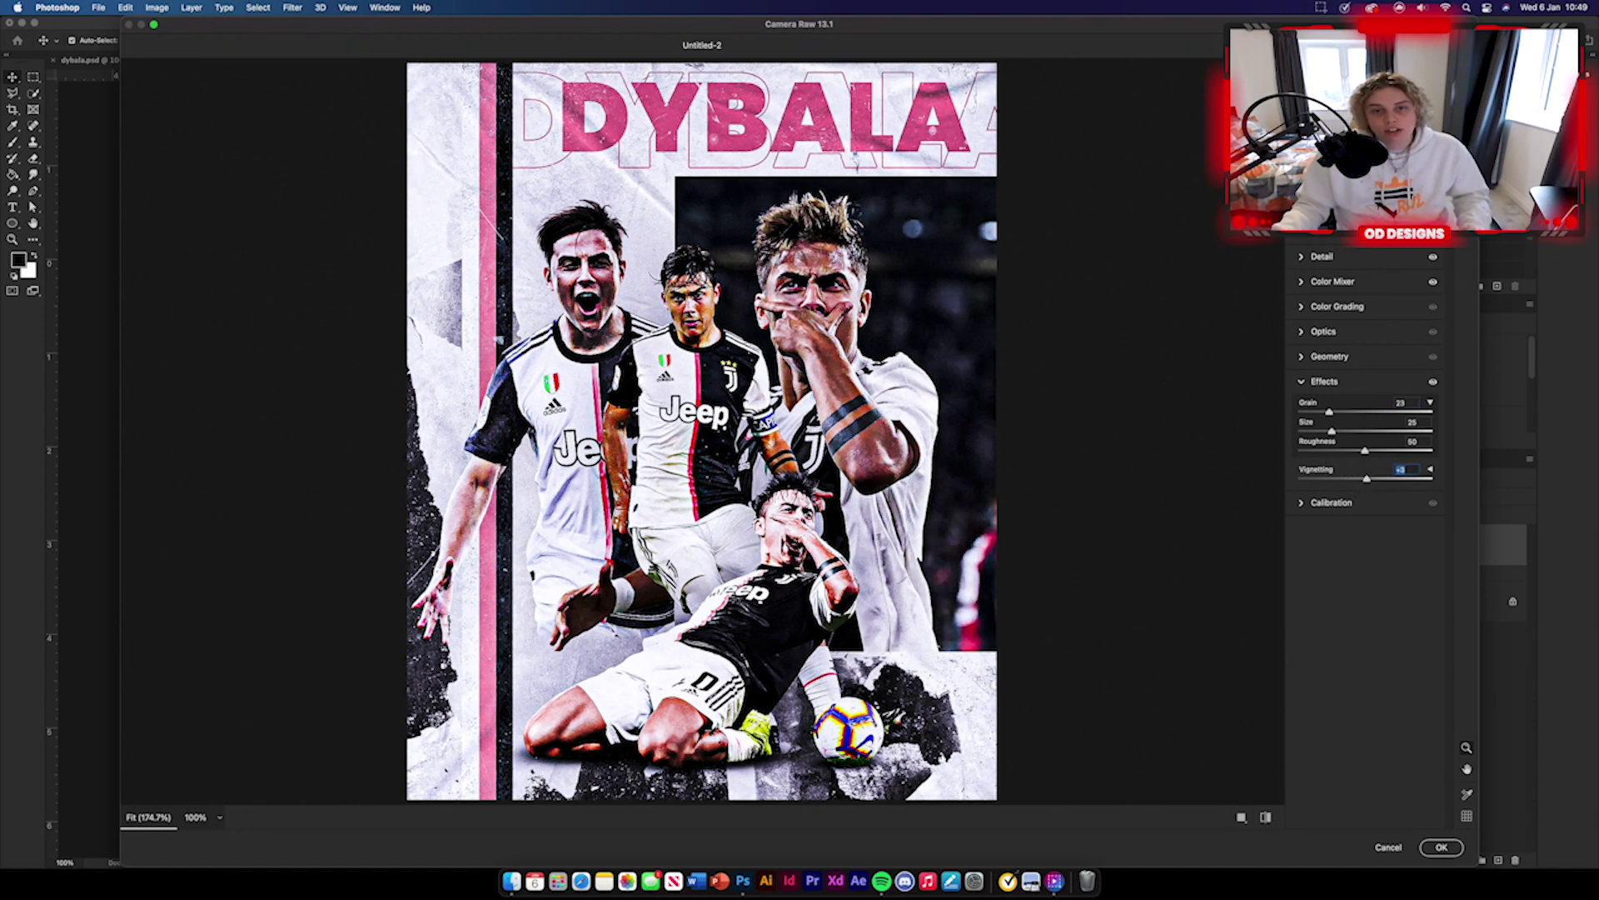
Step: Refine the basic adjustments to exposure +0.40, saturation +42 and vibrance -15
left_click(1355, 206)
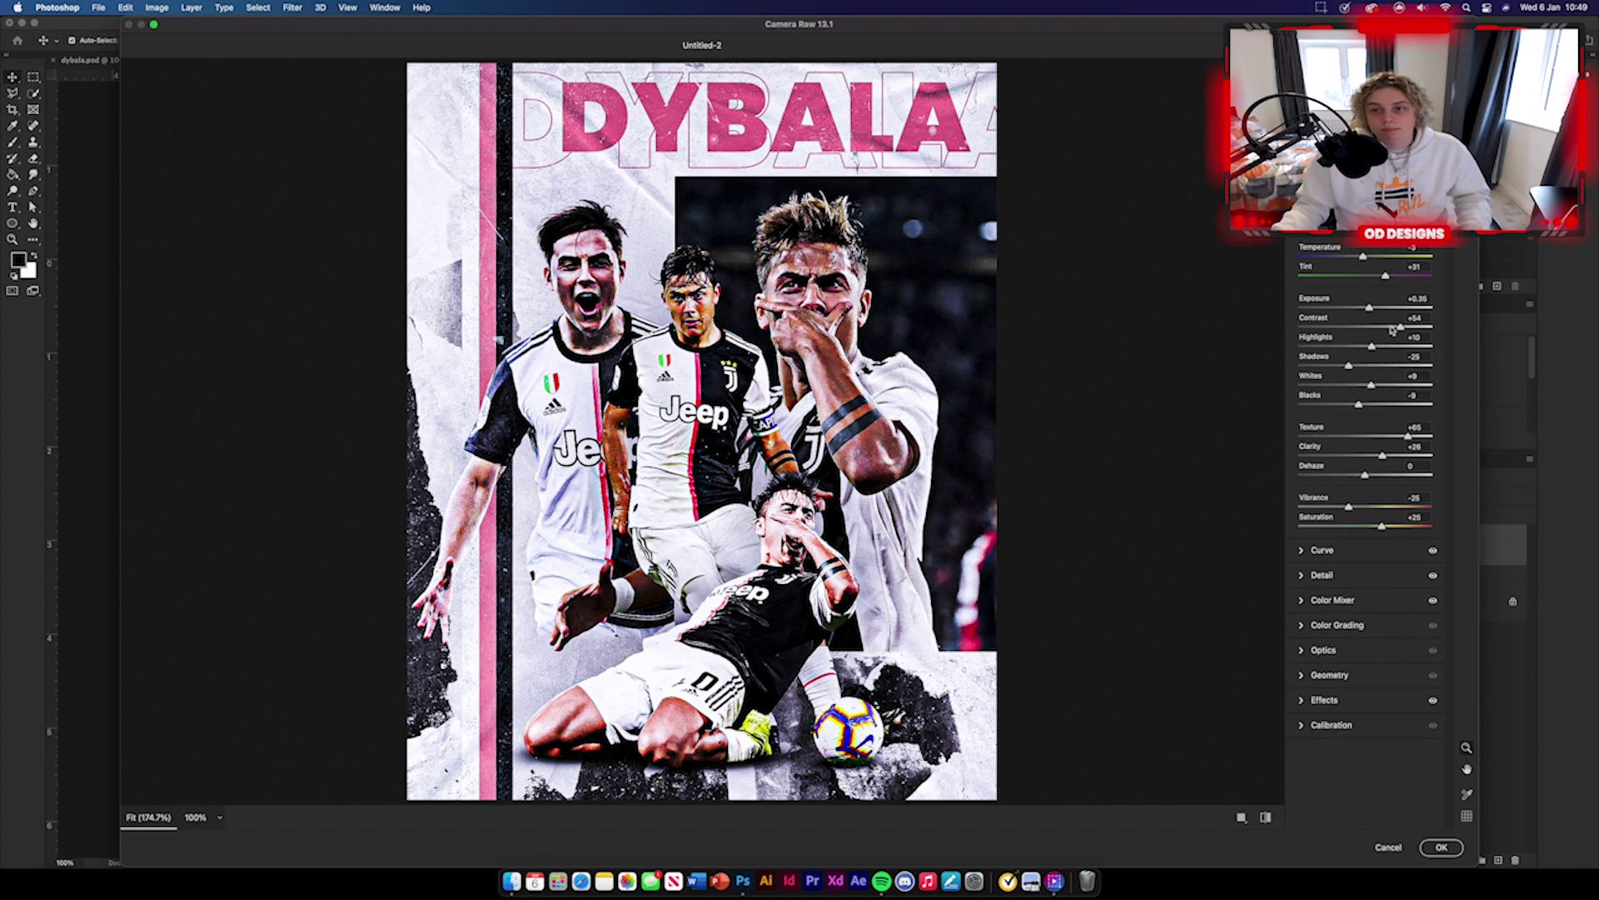
left_click_drag(1369, 308, 1372, 312)
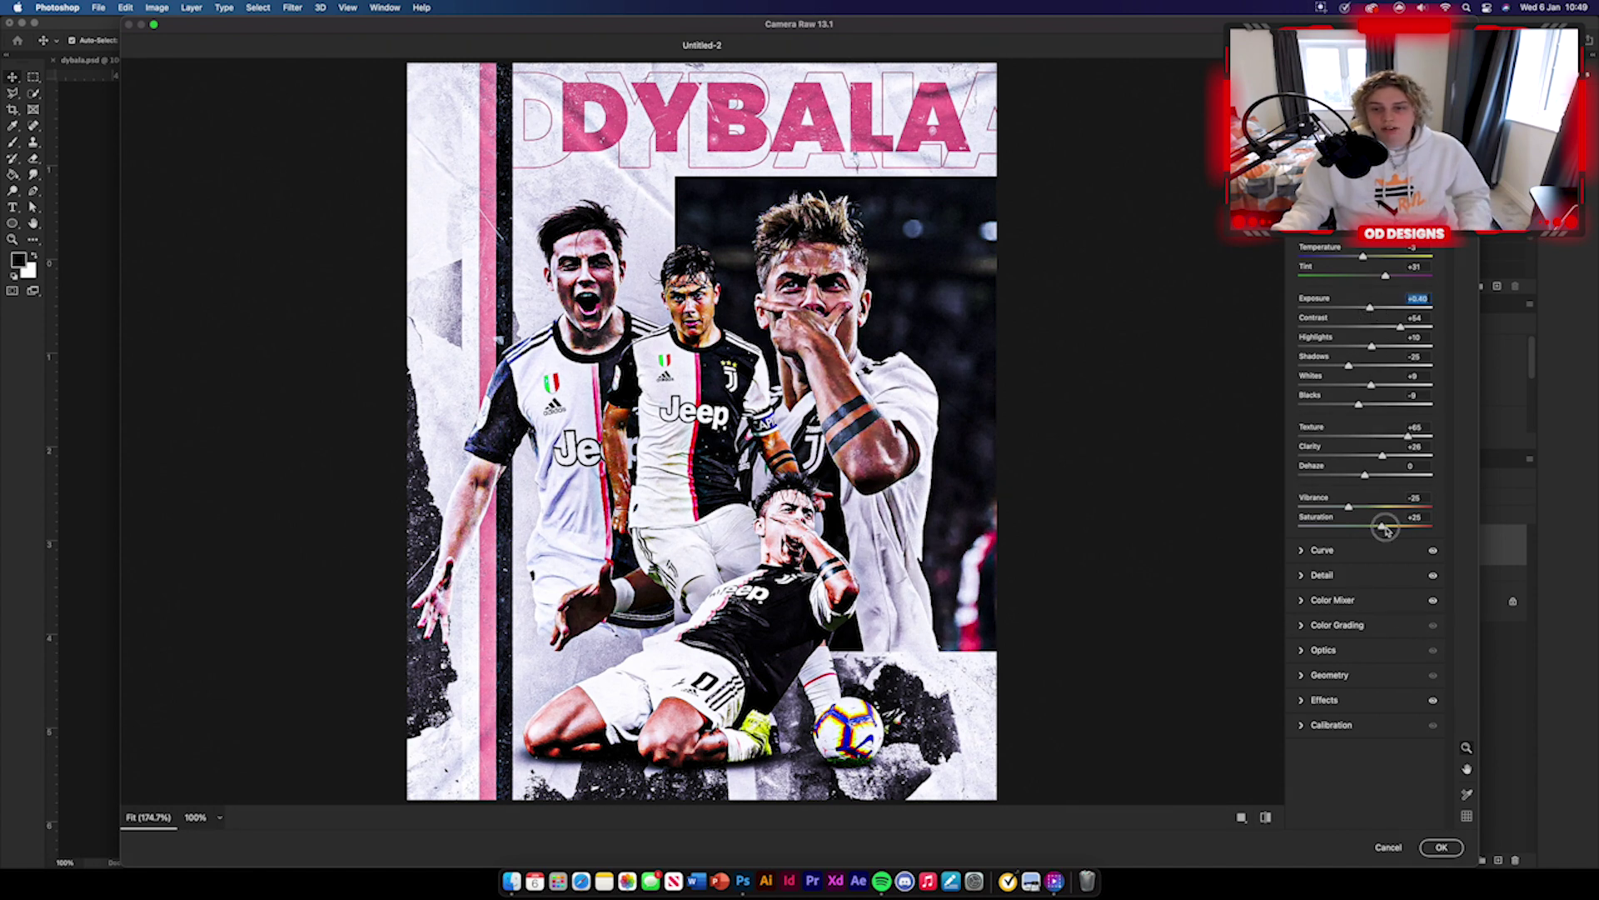
left_click_drag(1383, 526, 1357, 509)
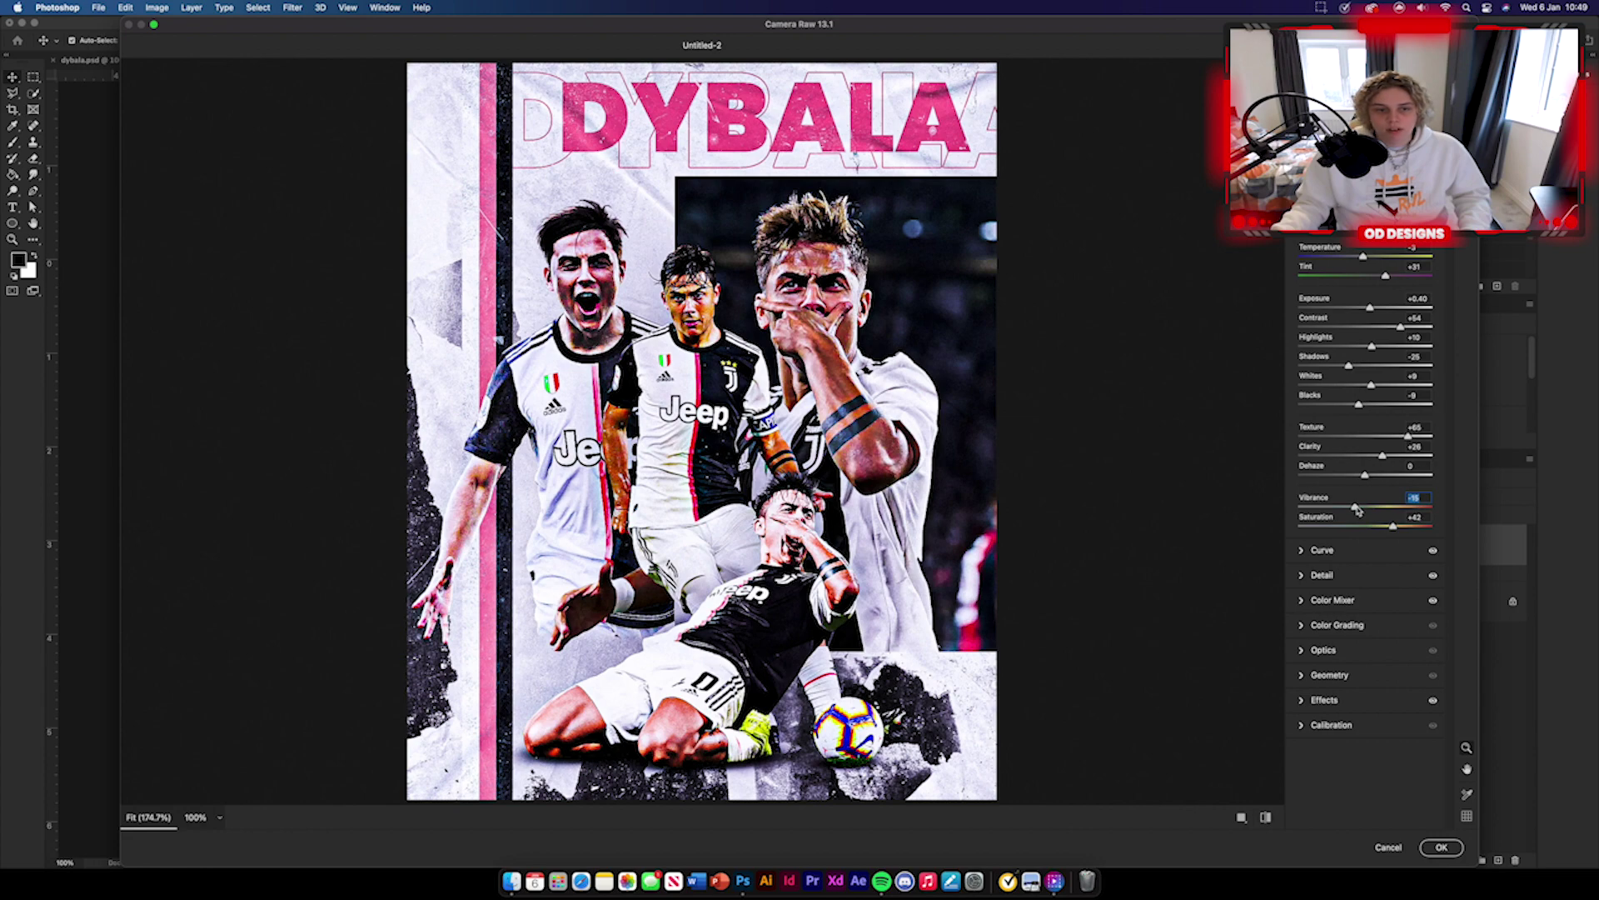
Step: Compare the poster before and after side by side and apply the Camera Raw adjustments to the merged layer
left_click(1266, 817)
left_click(1265, 817)
left_click(1241, 818)
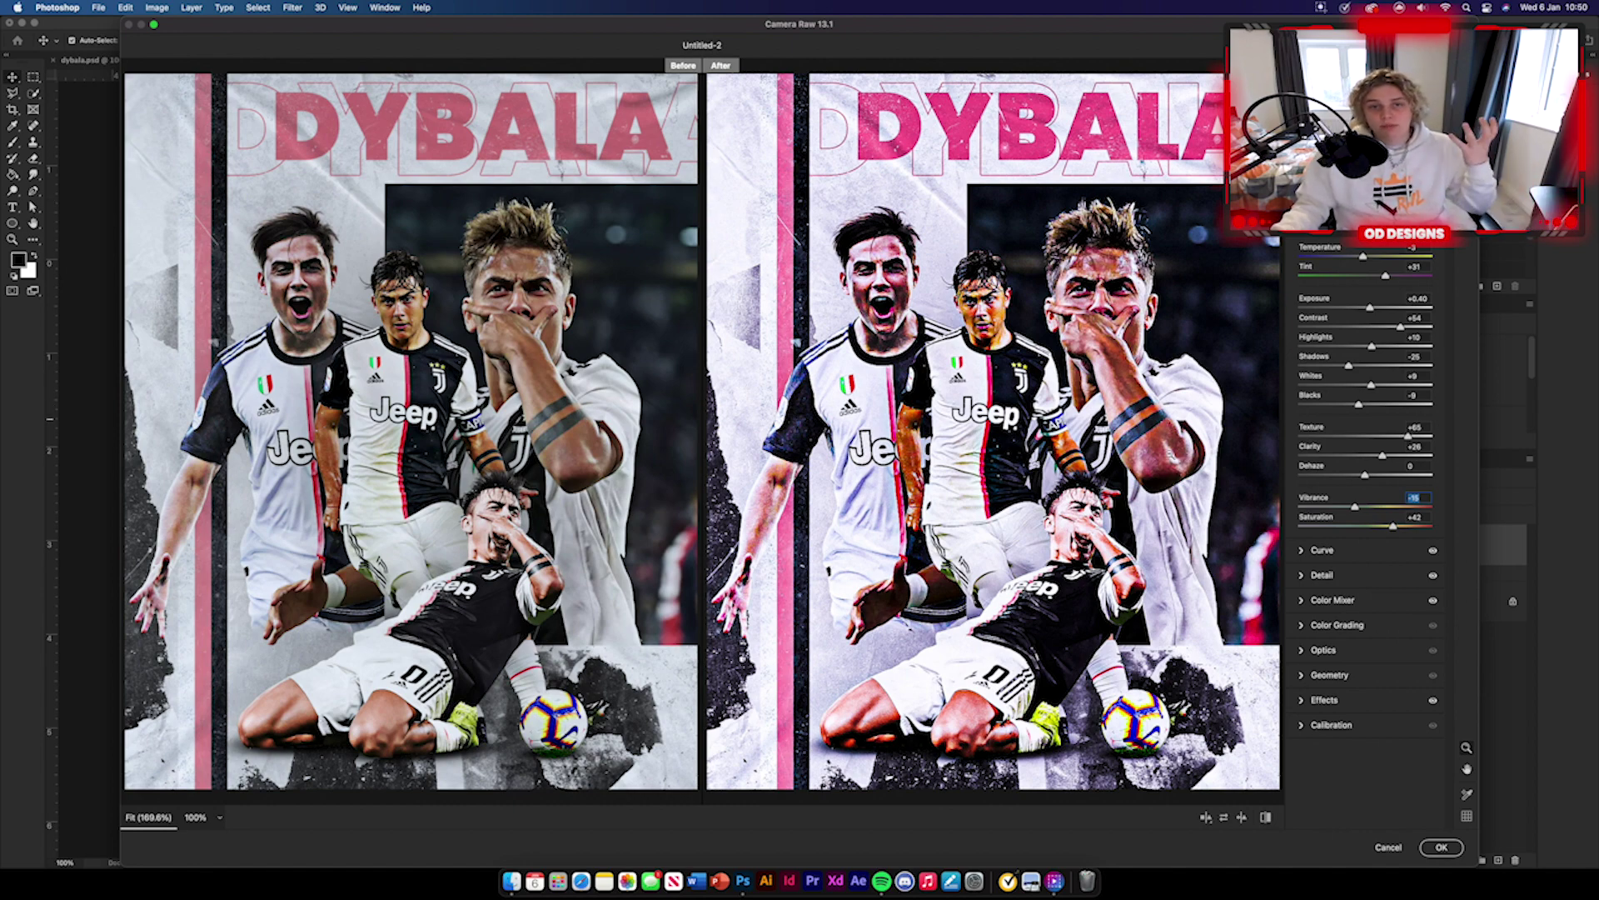
left_click(1441, 847)
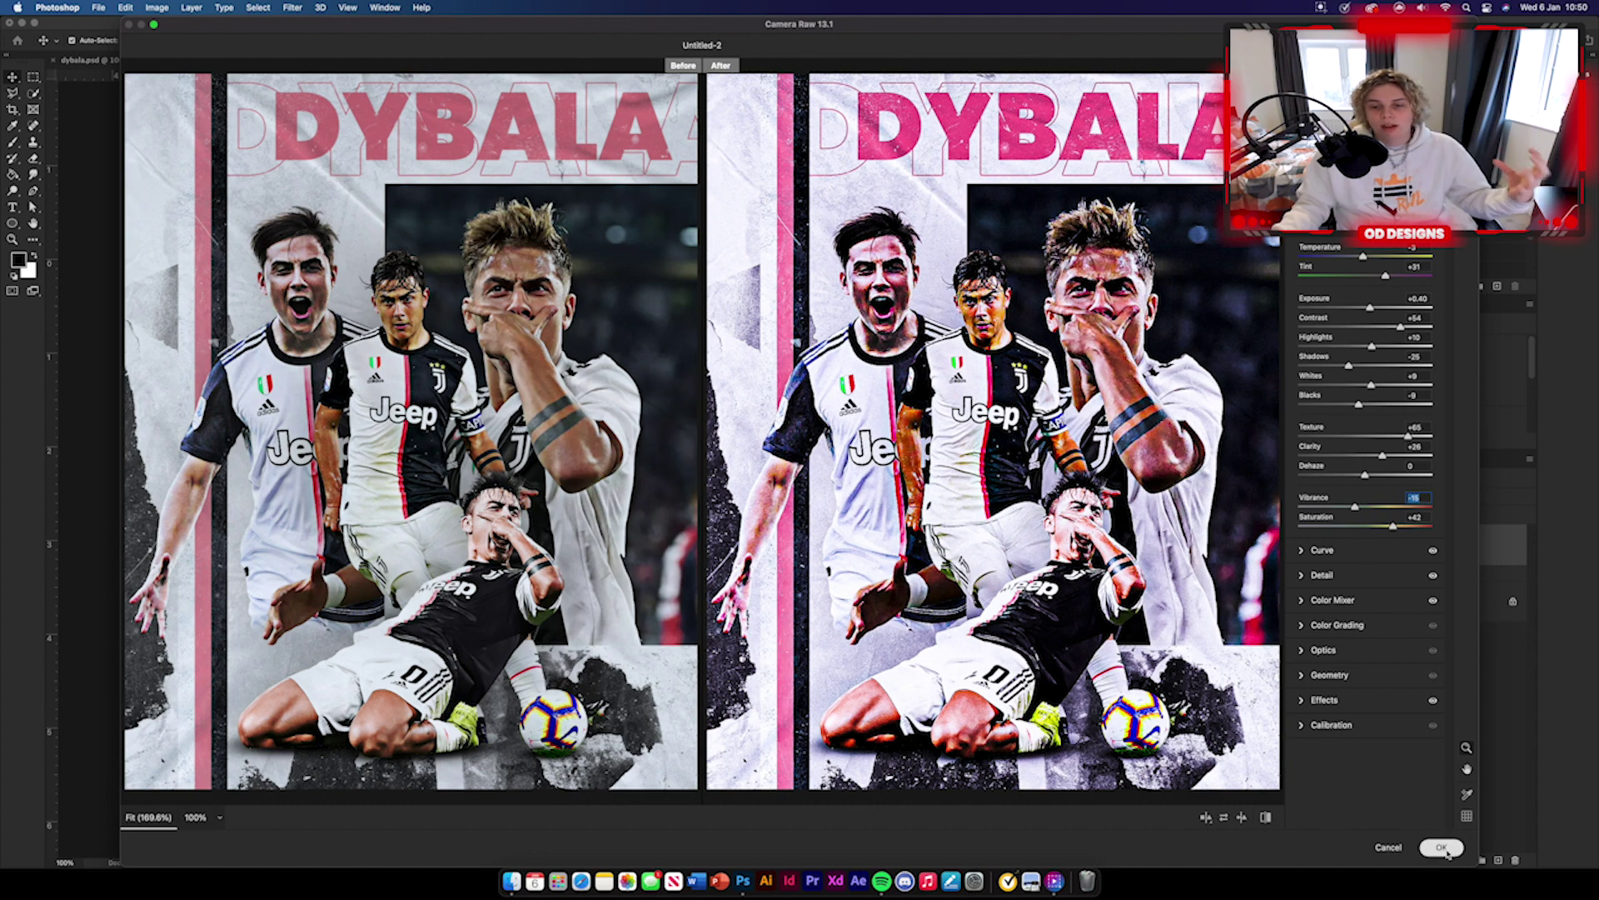